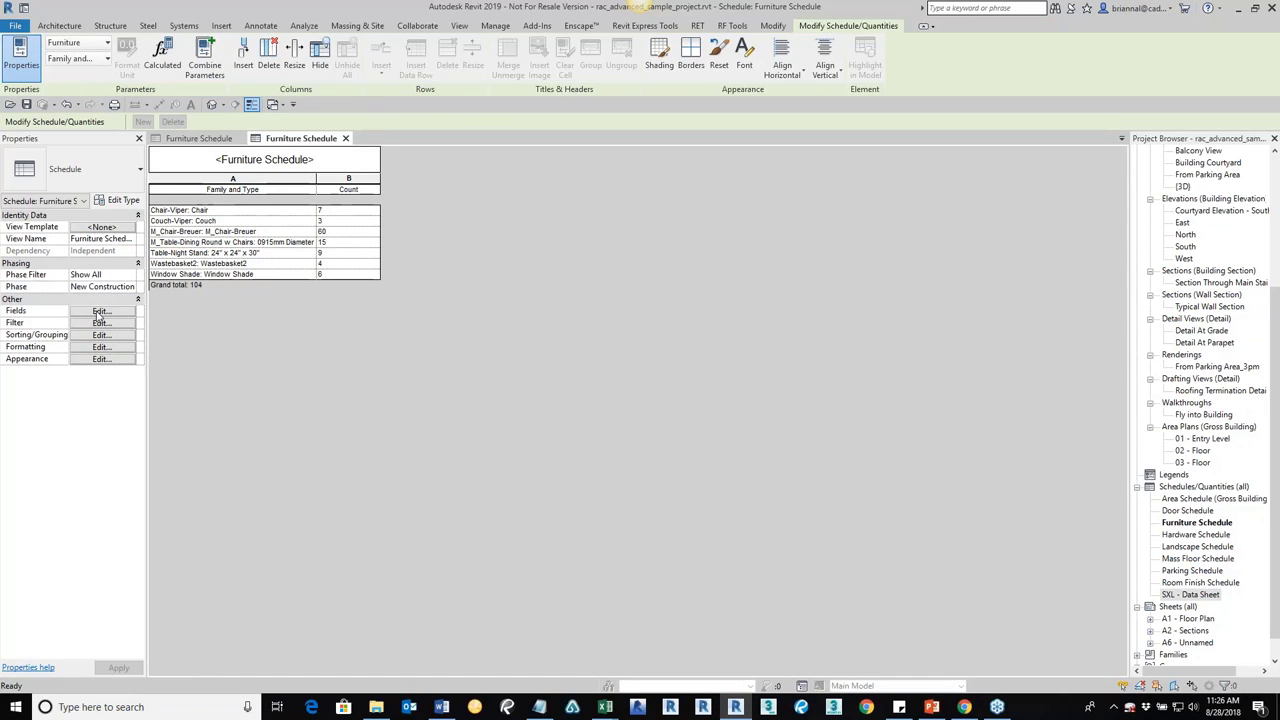
- Add the Type Mark field to the furniture schedule and move it to the start of the scheduled fields
left_click(98, 312)
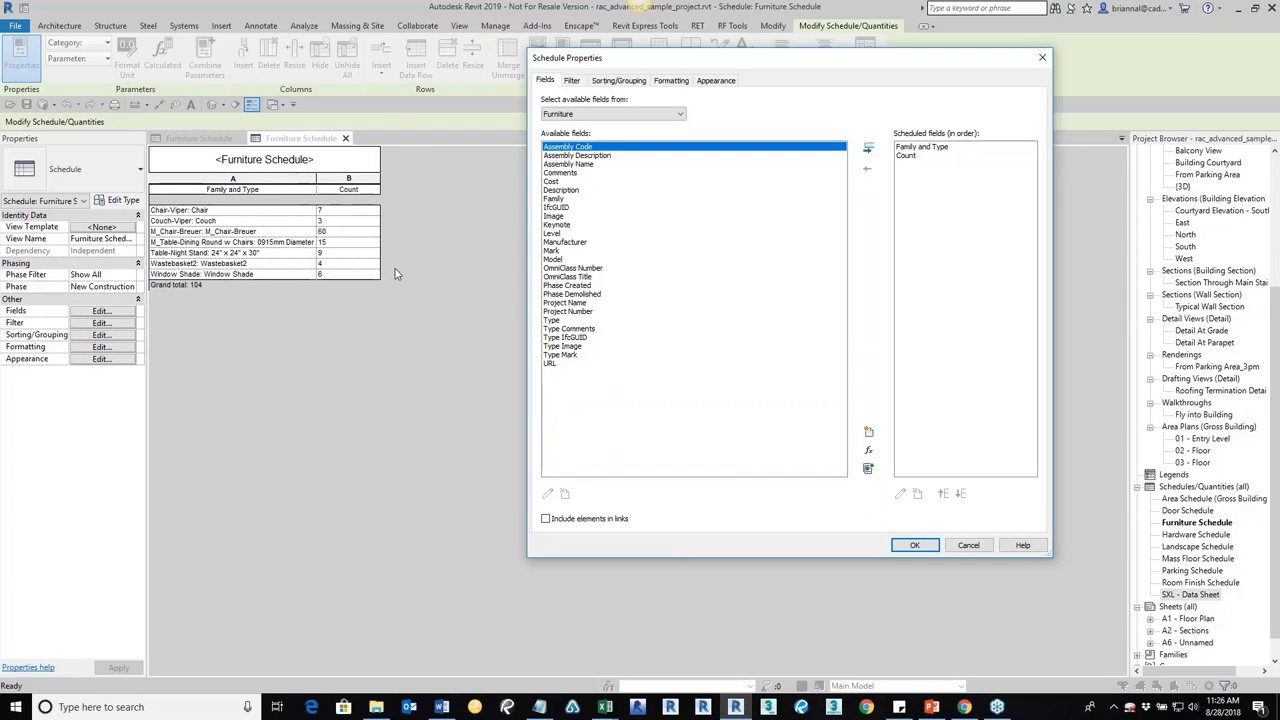
left_click(566, 355)
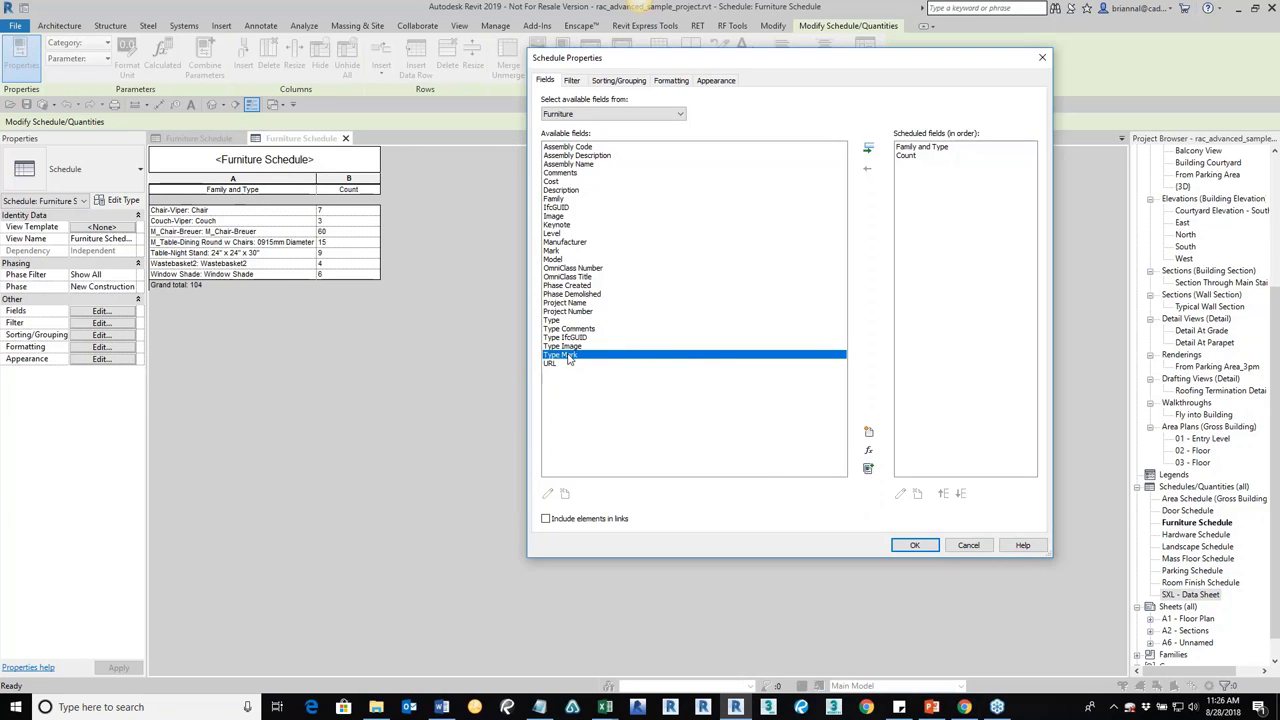
double_click(566, 356)
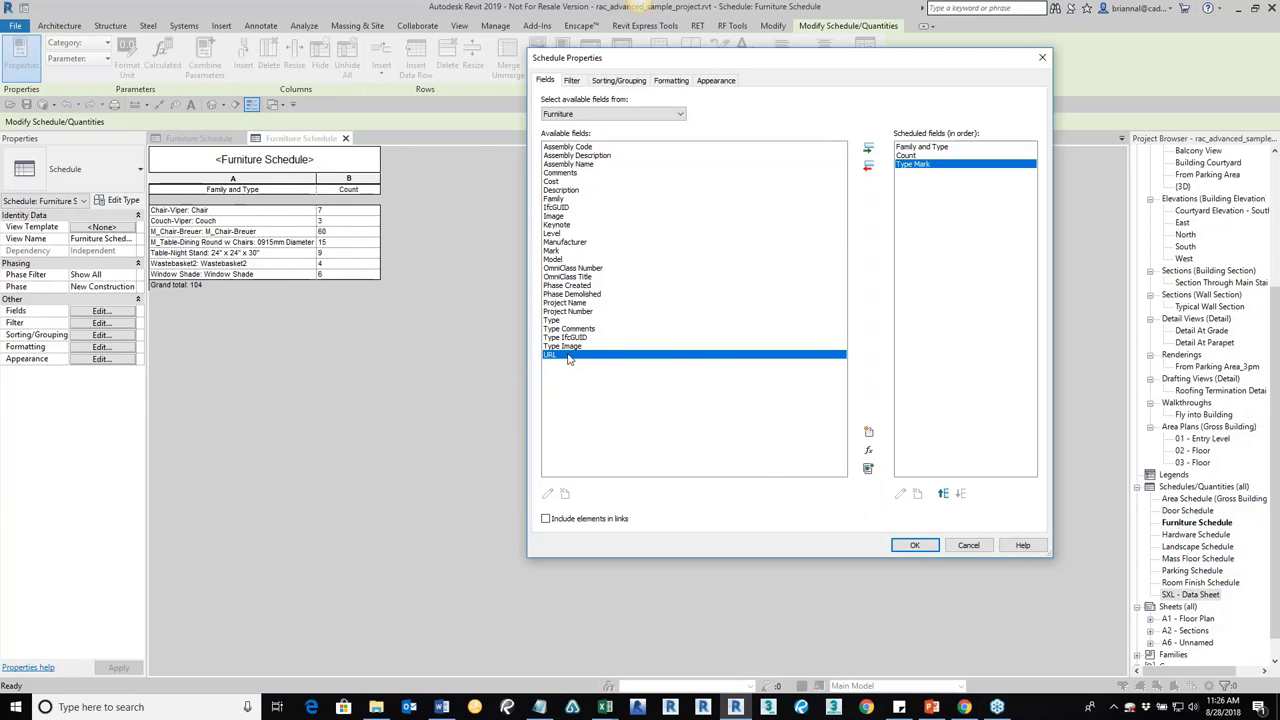
left_click(943, 494)
left_click(943, 494)
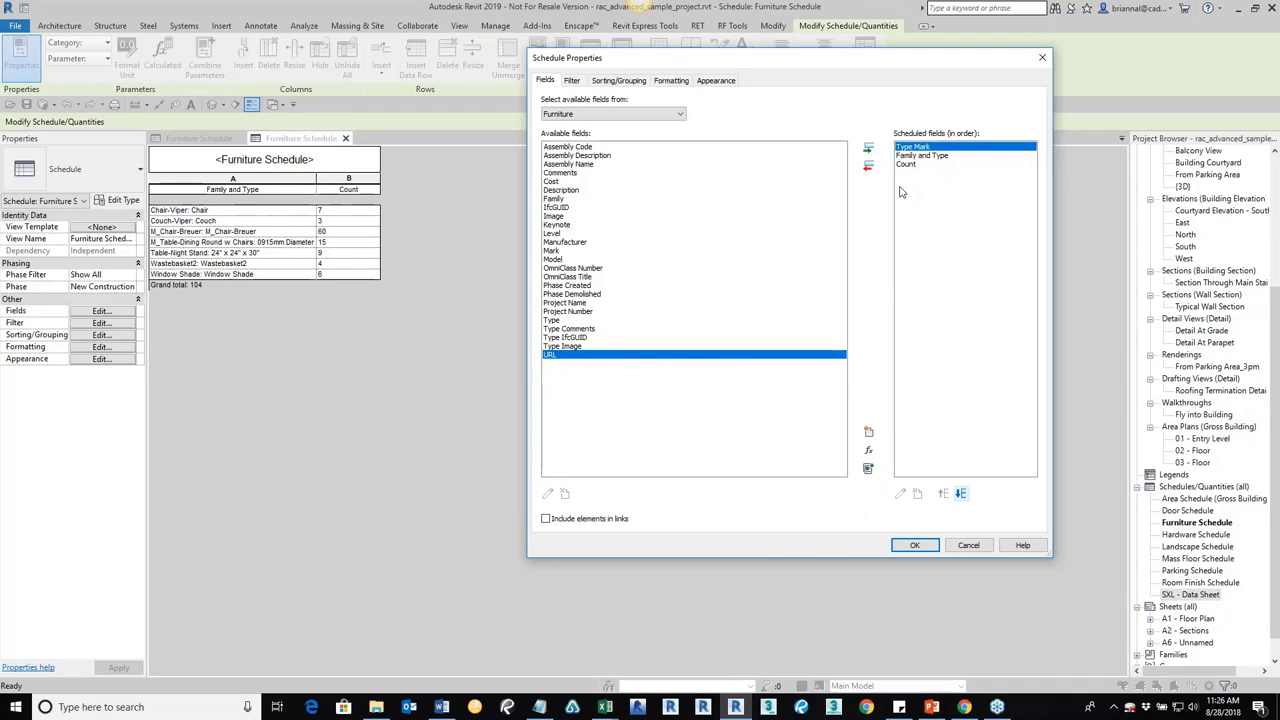
- Add the Cost field and place it after Family and Type, followed by Type, Manufacturer, Type Comments and Family
double_click(558, 182)
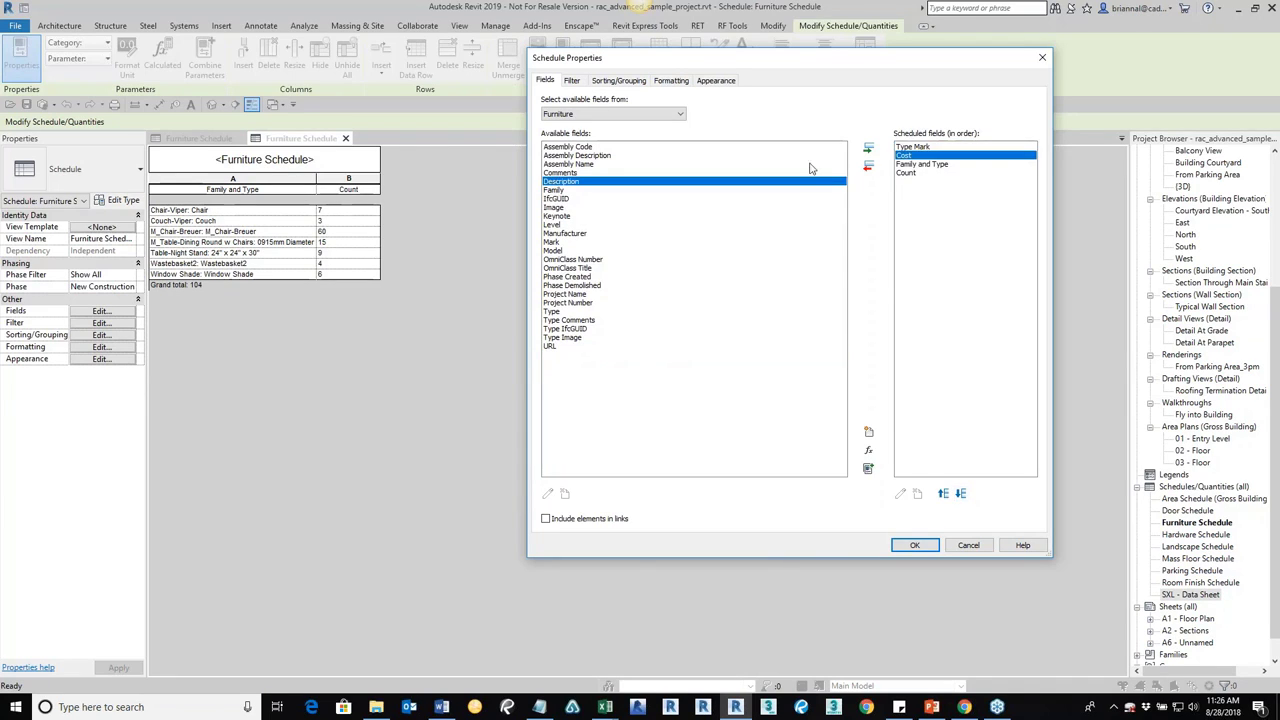
left_click(960, 493)
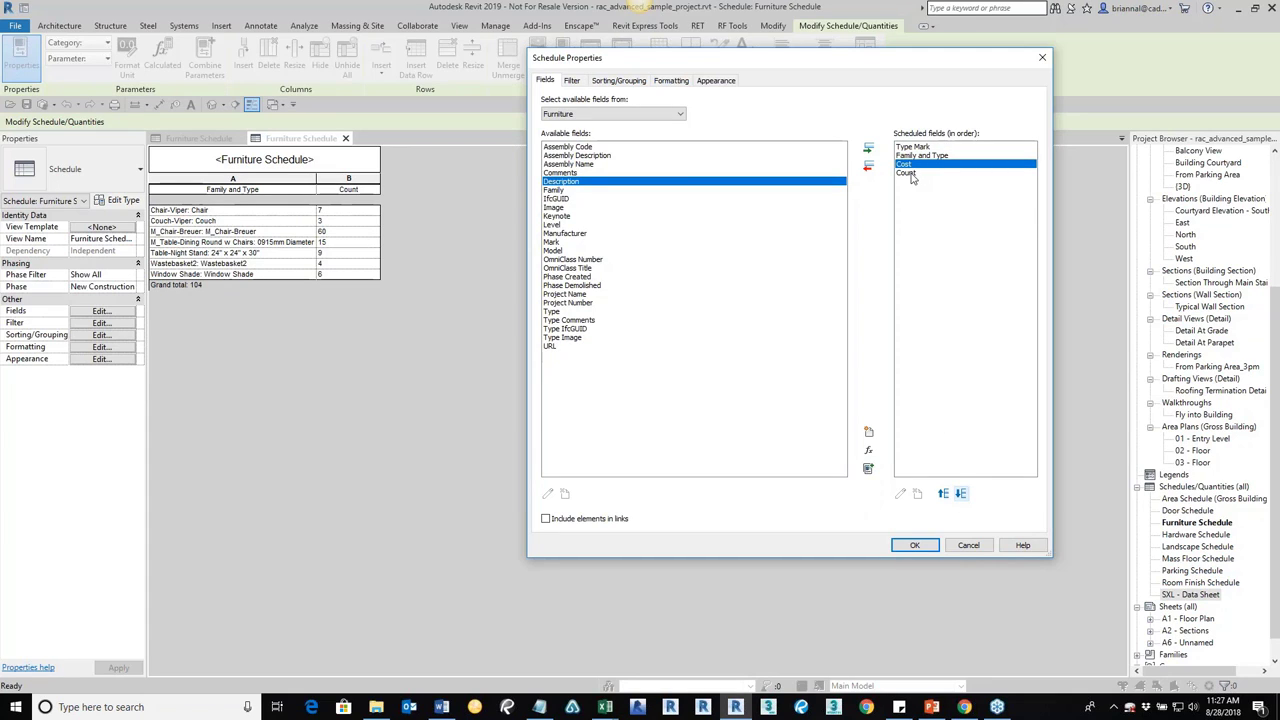
double_click(556, 312)
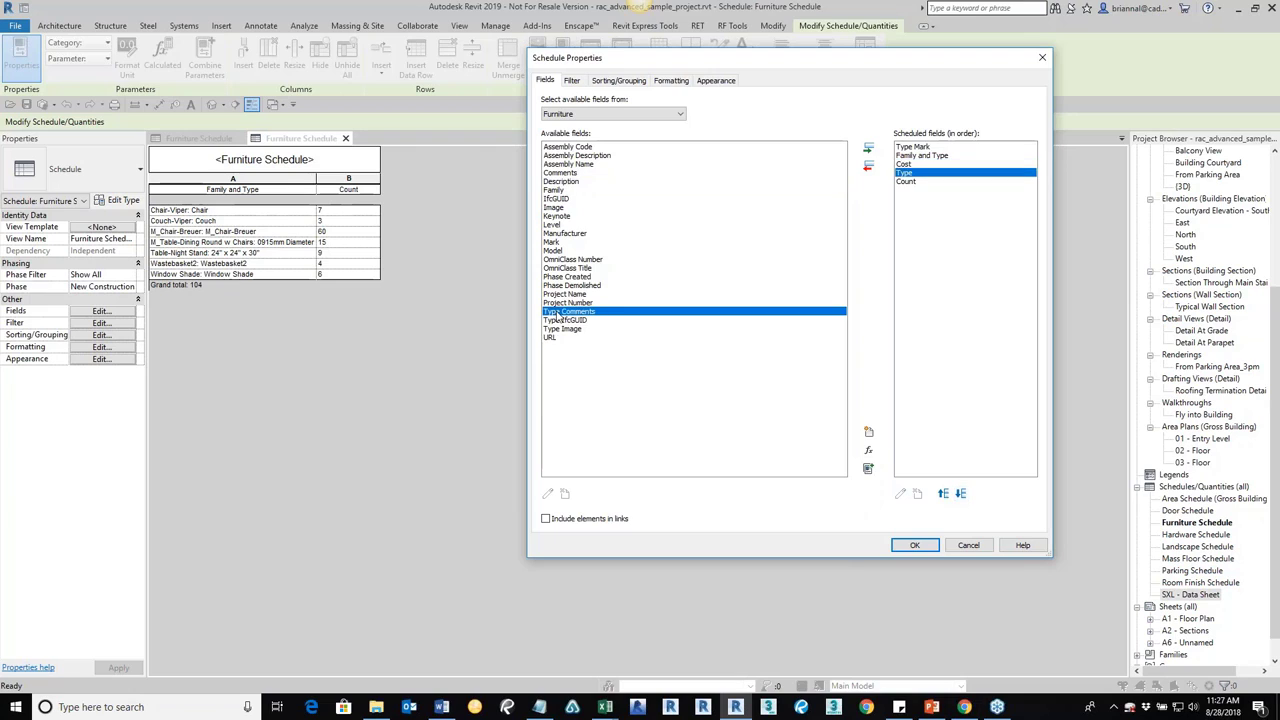
double_click(574, 234)
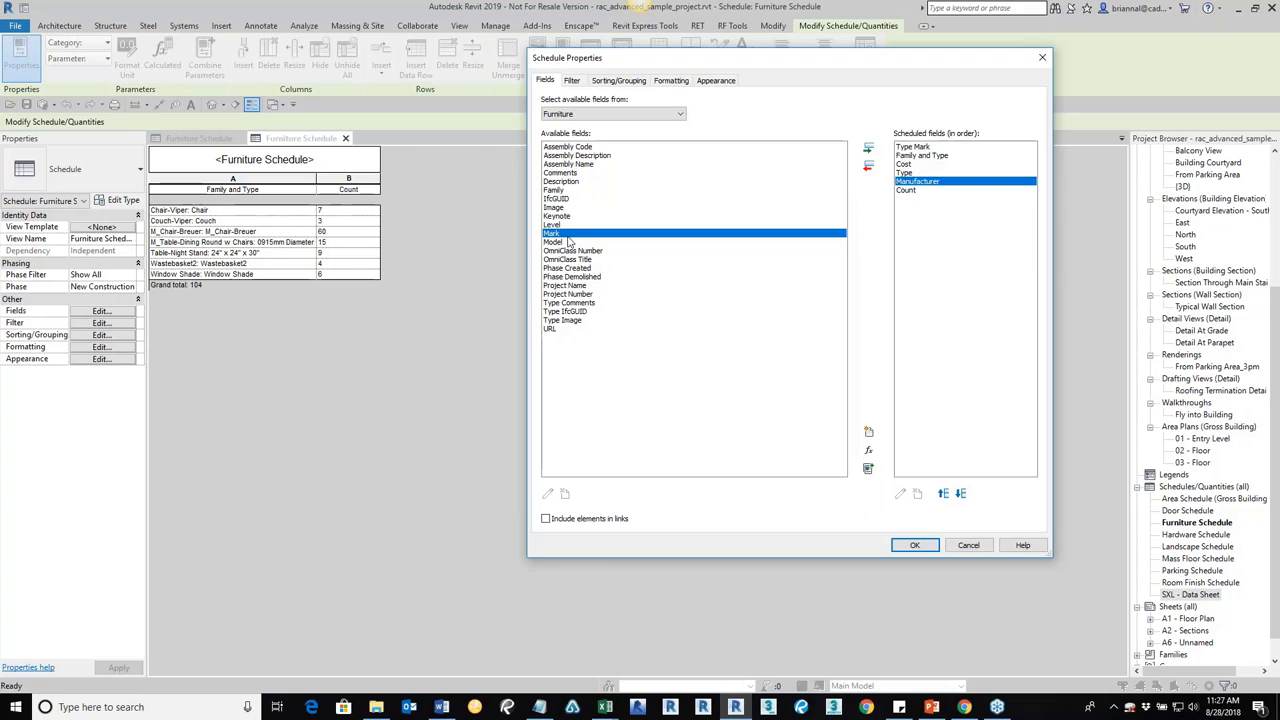
double_click(565, 304)
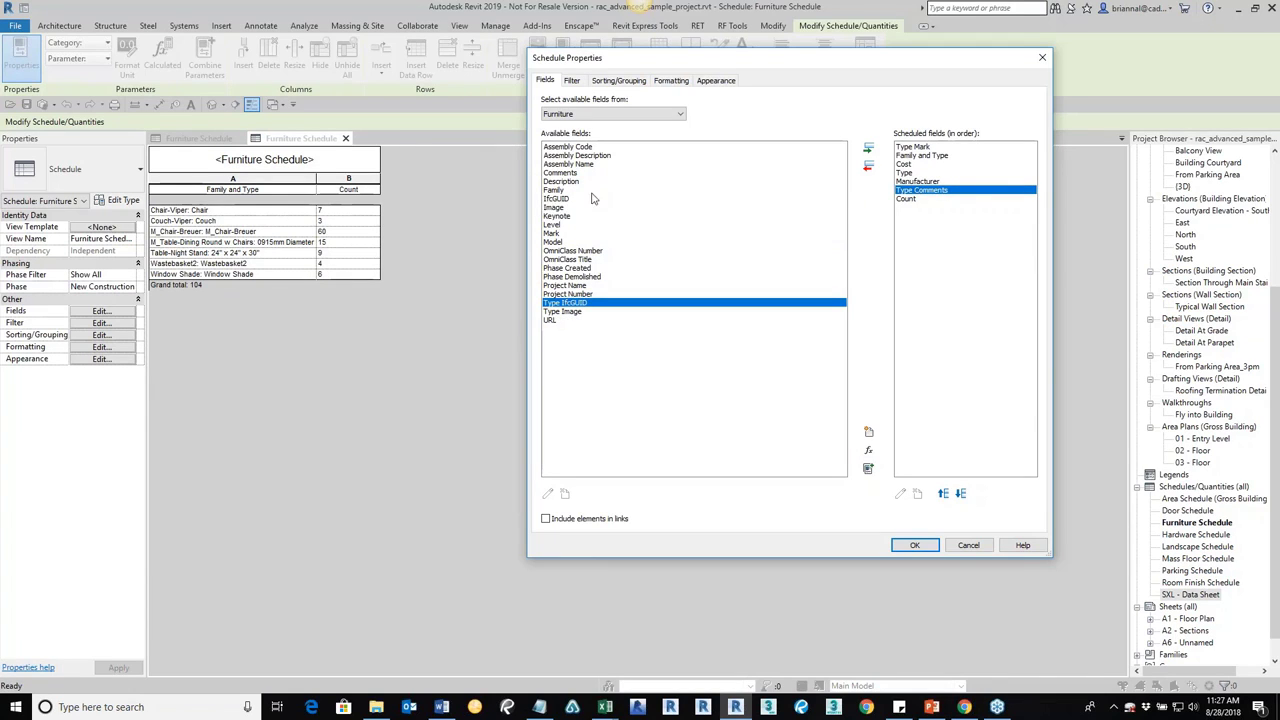
double_click(556, 190)
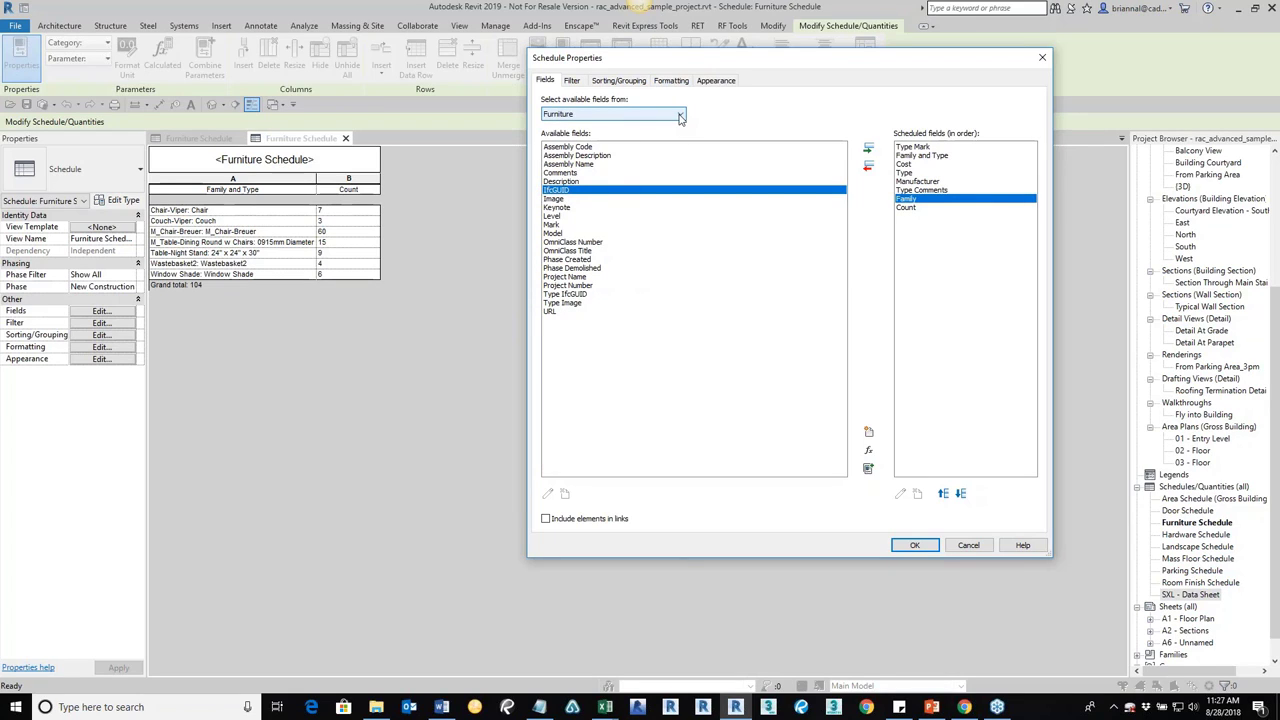
- Add the Room: Name and Room: Number fields from the Room category, and return the available fields to Furniture
left_click(680, 118)
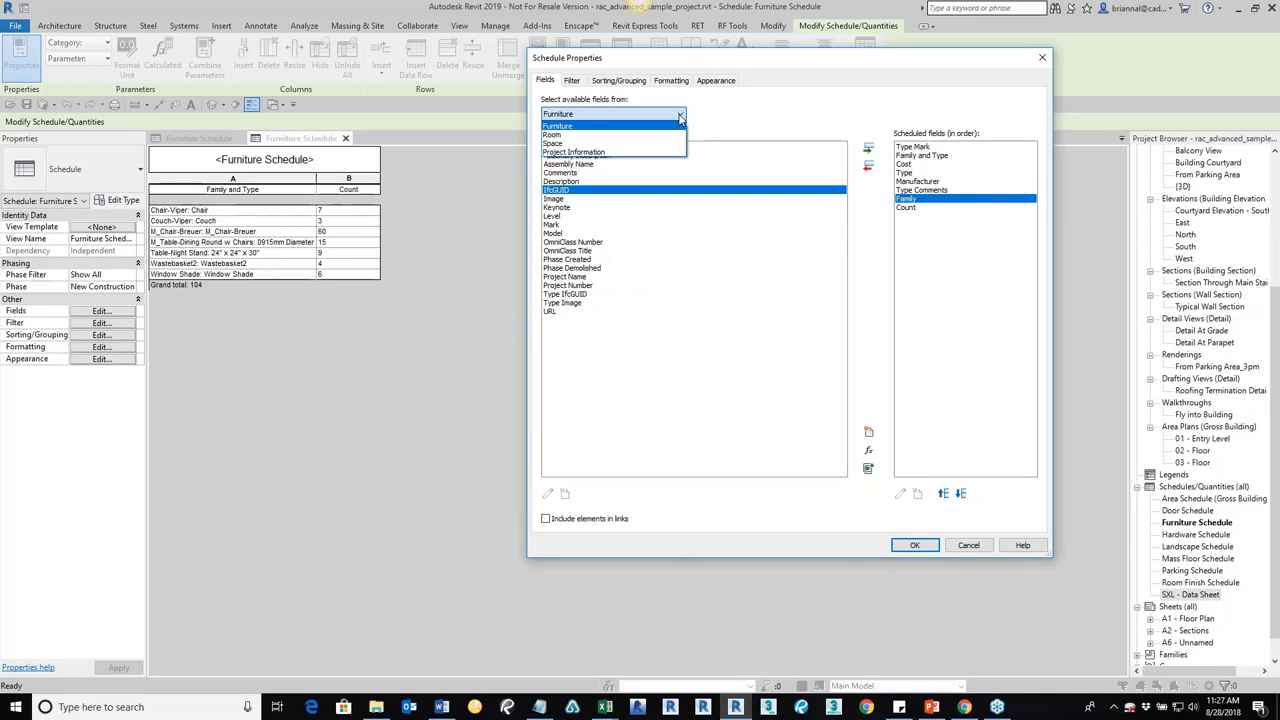
left_click(603, 135)
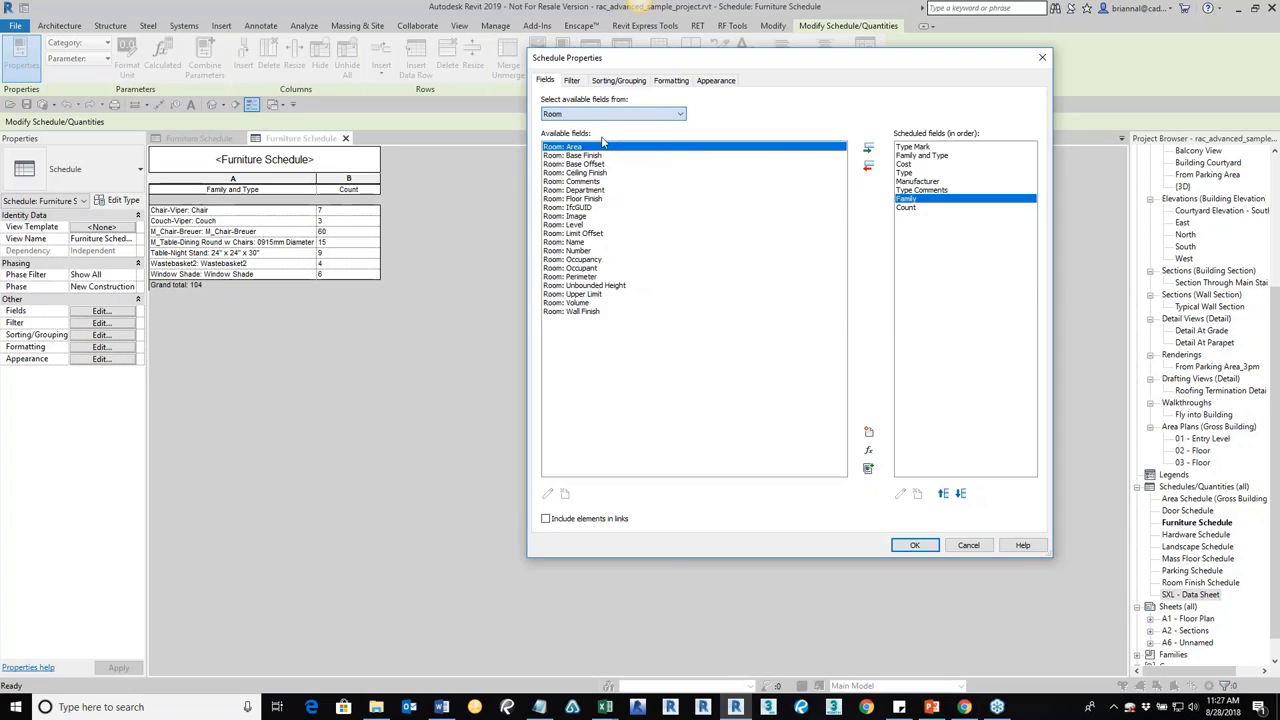
double_click(576, 243)
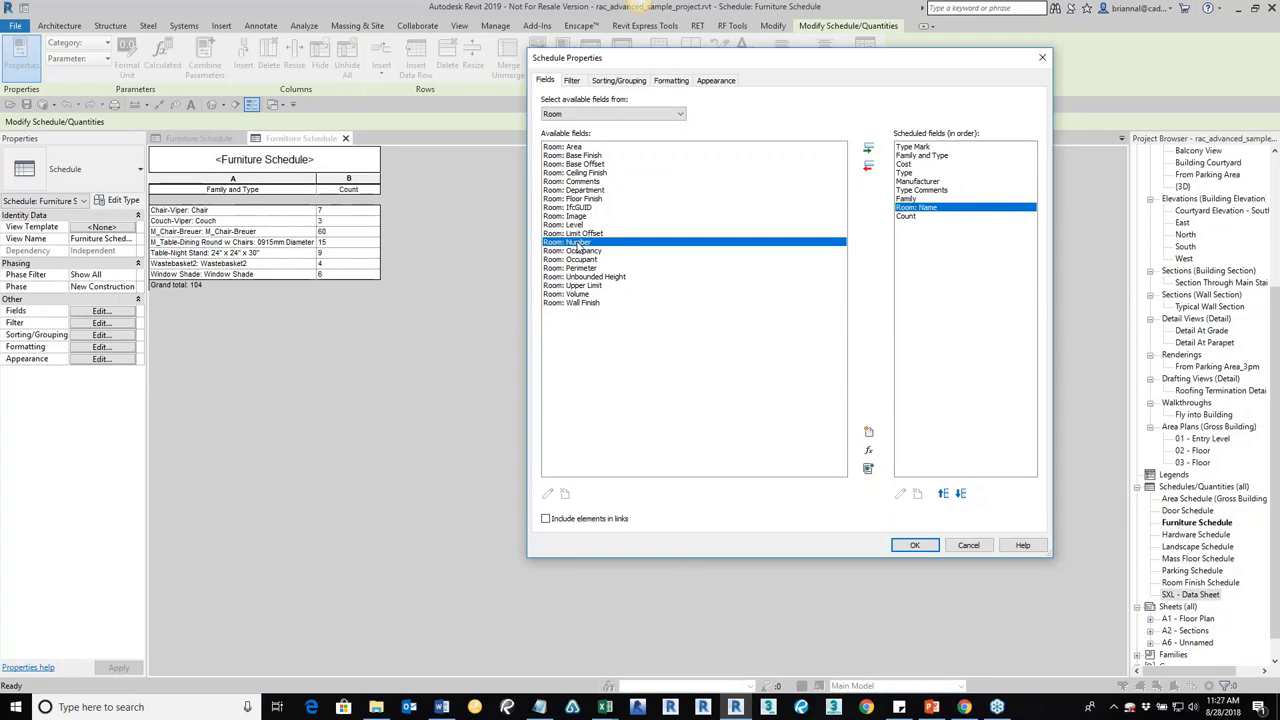
double_click(577, 243)
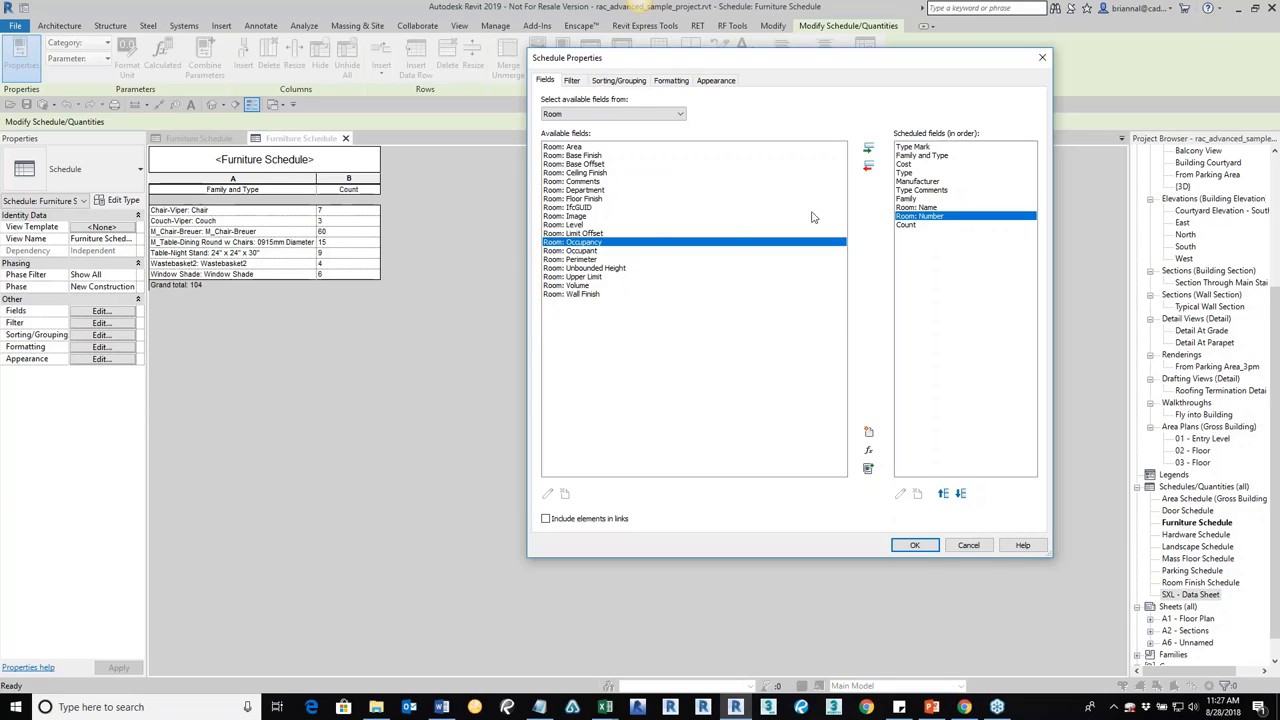
left_click(672, 116)
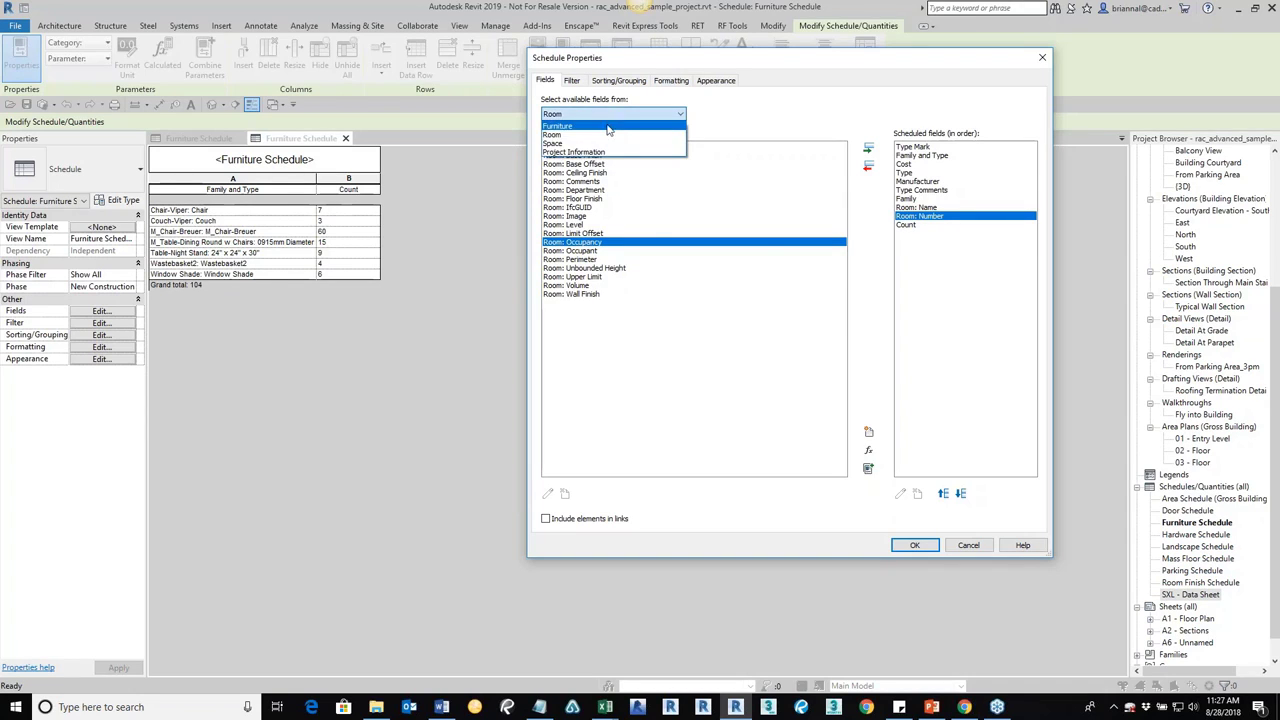
left_click(603, 133)
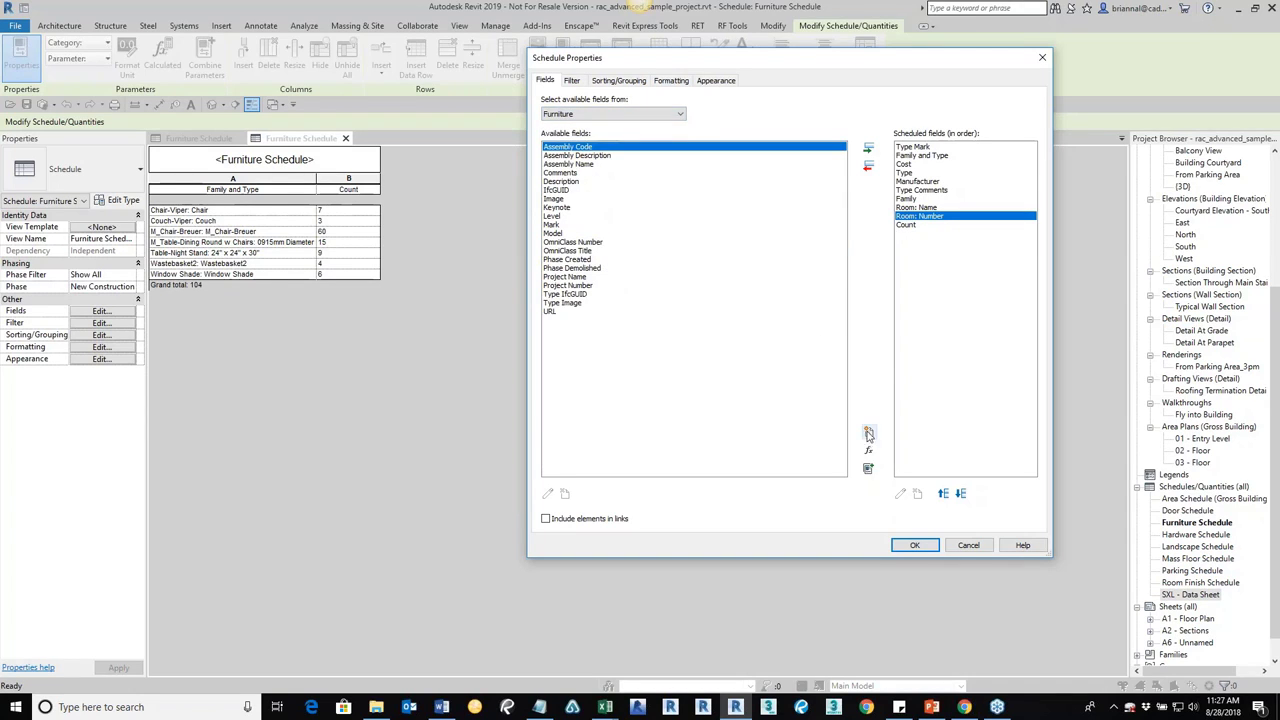
left_click(869, 433)
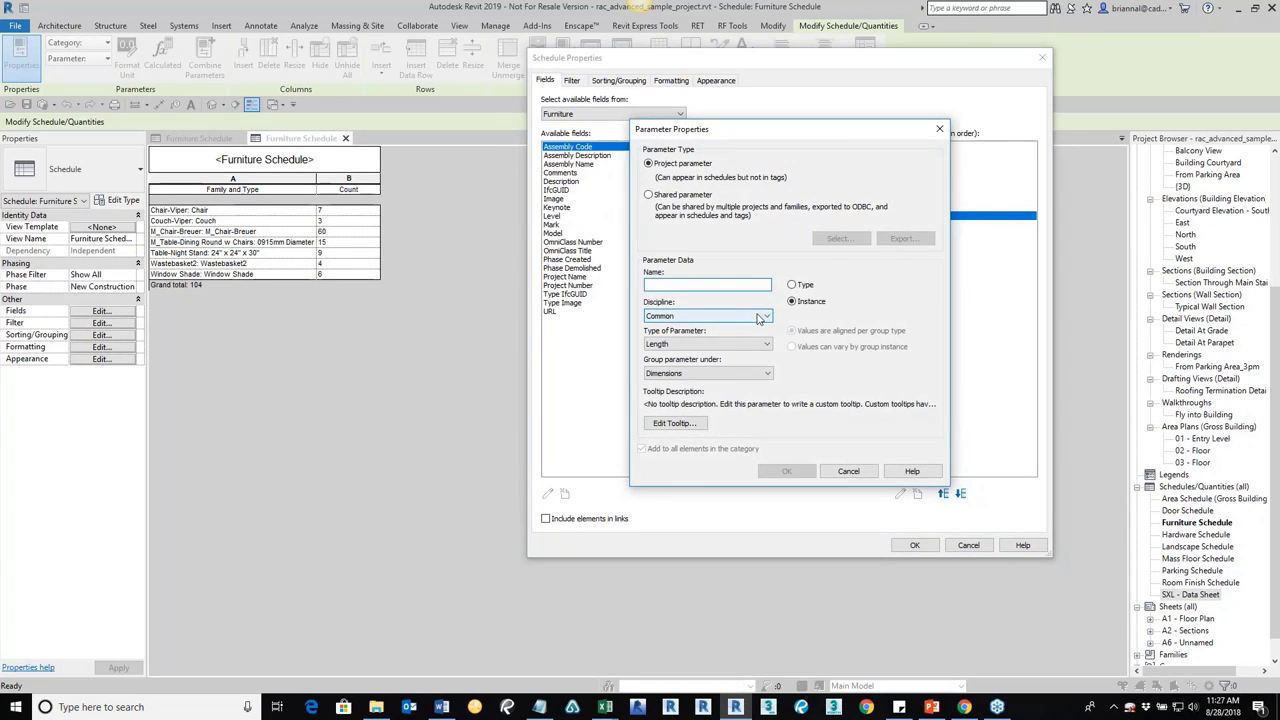
type("Project Name")
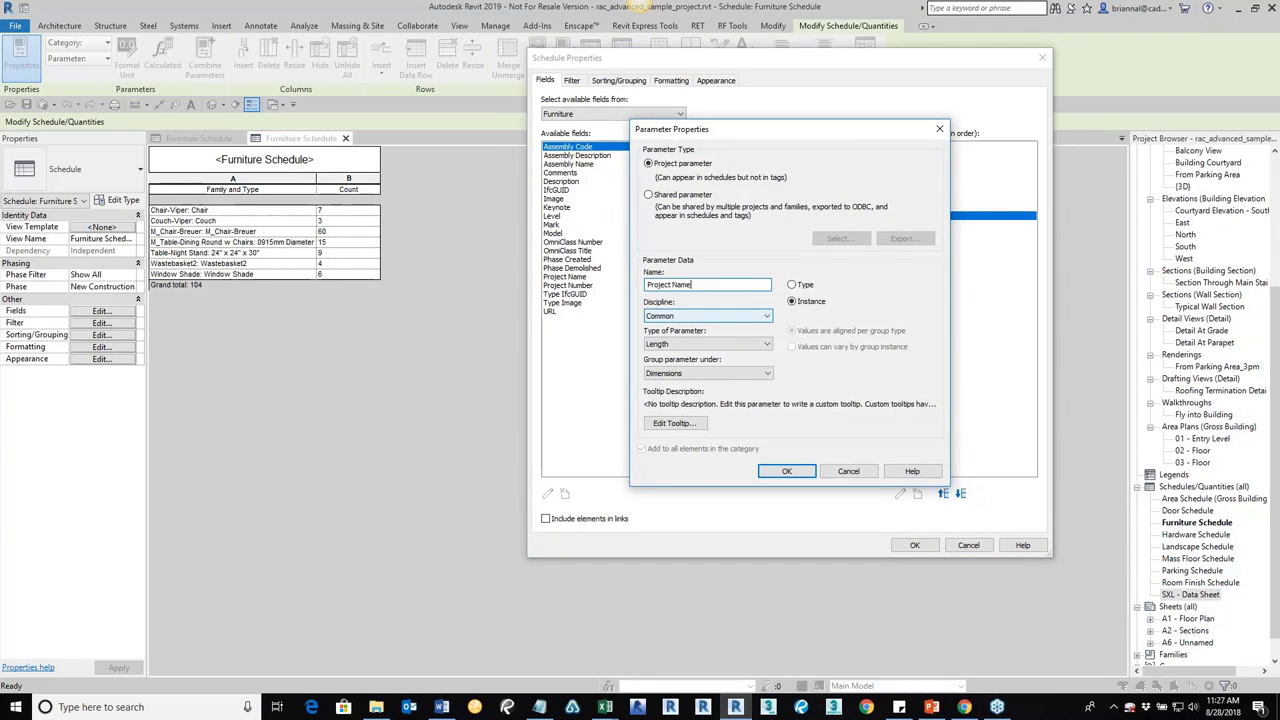
left_click(753, 343)
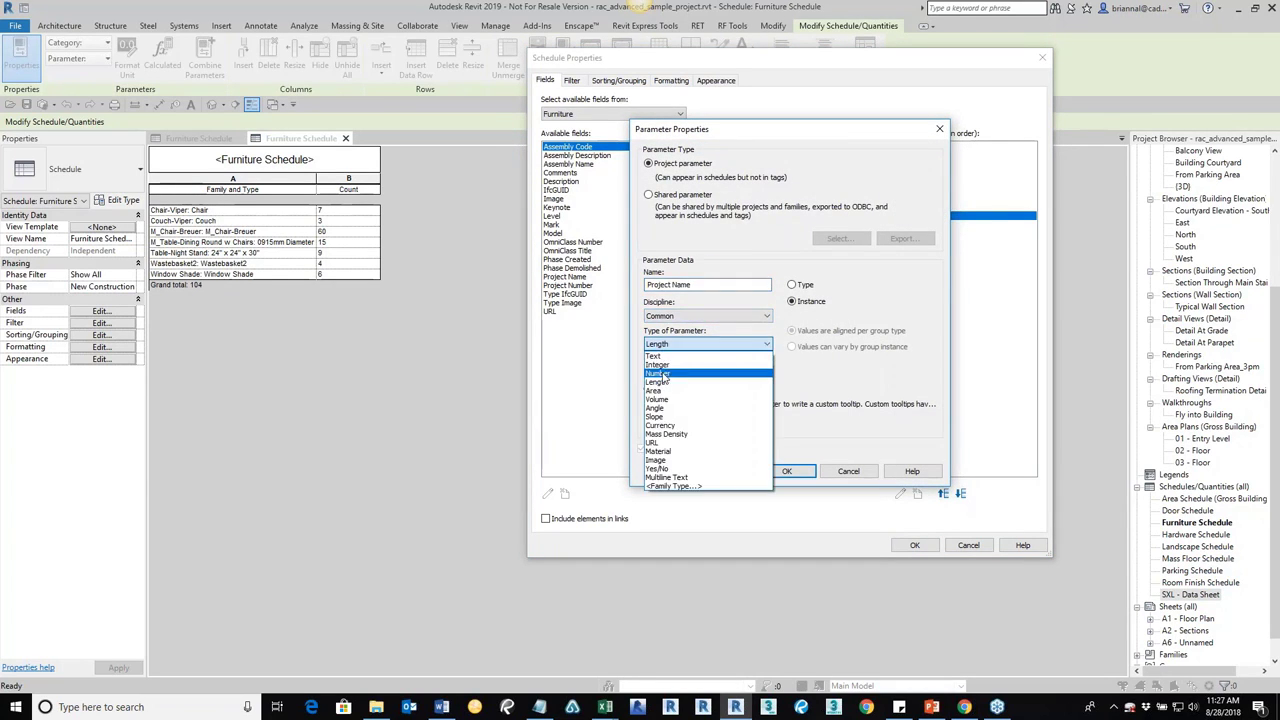
left_click(660, 366)
left_click(786, 471)
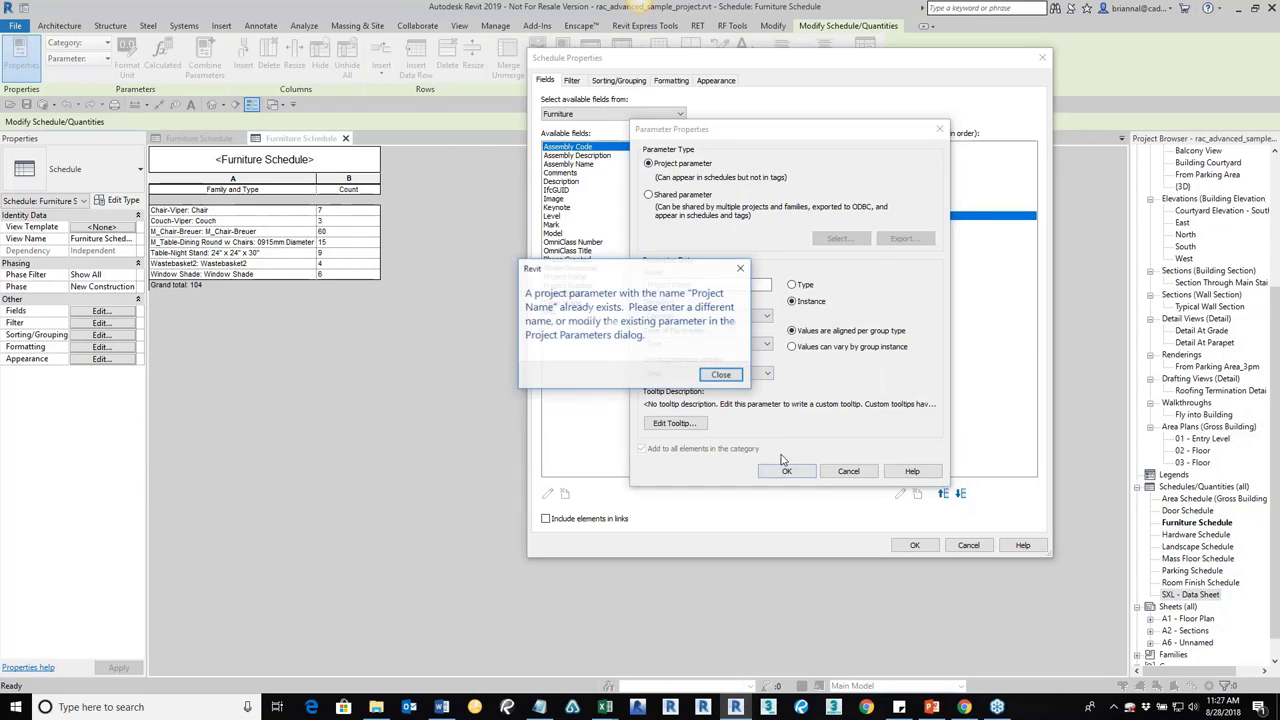
left_click(721, 375)
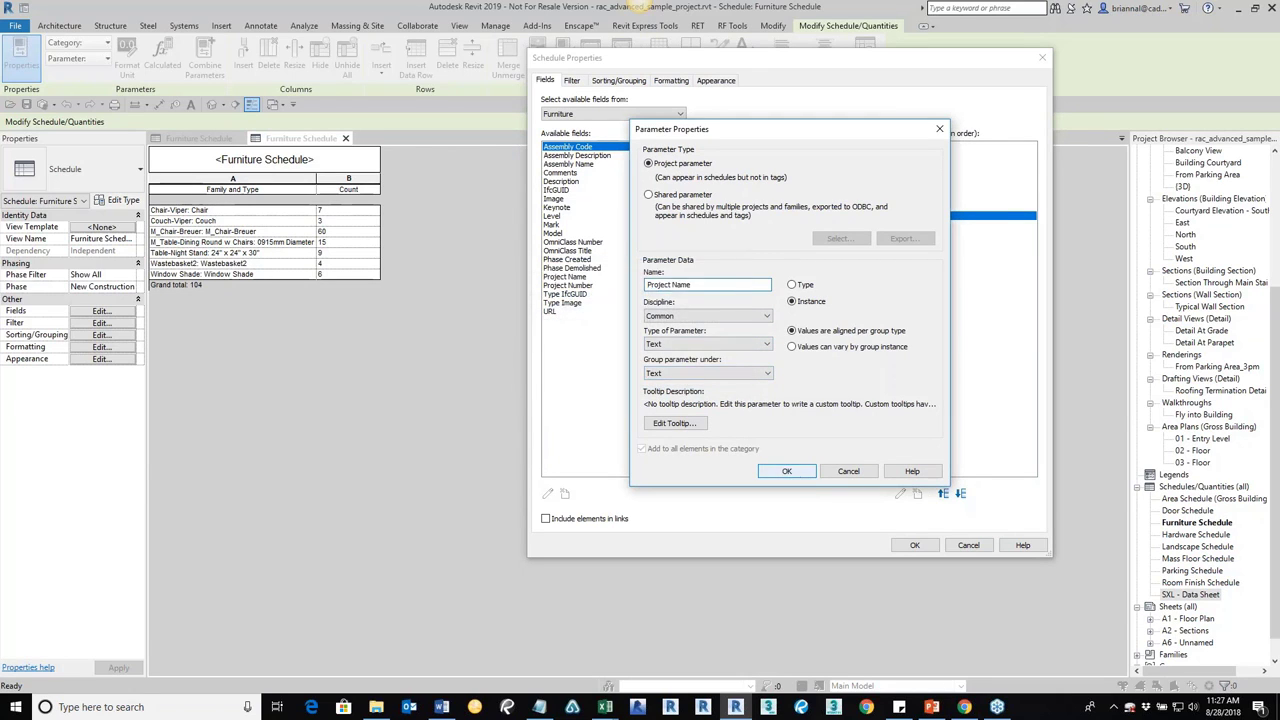
left_click(787, 472)
left_click(721, 375)
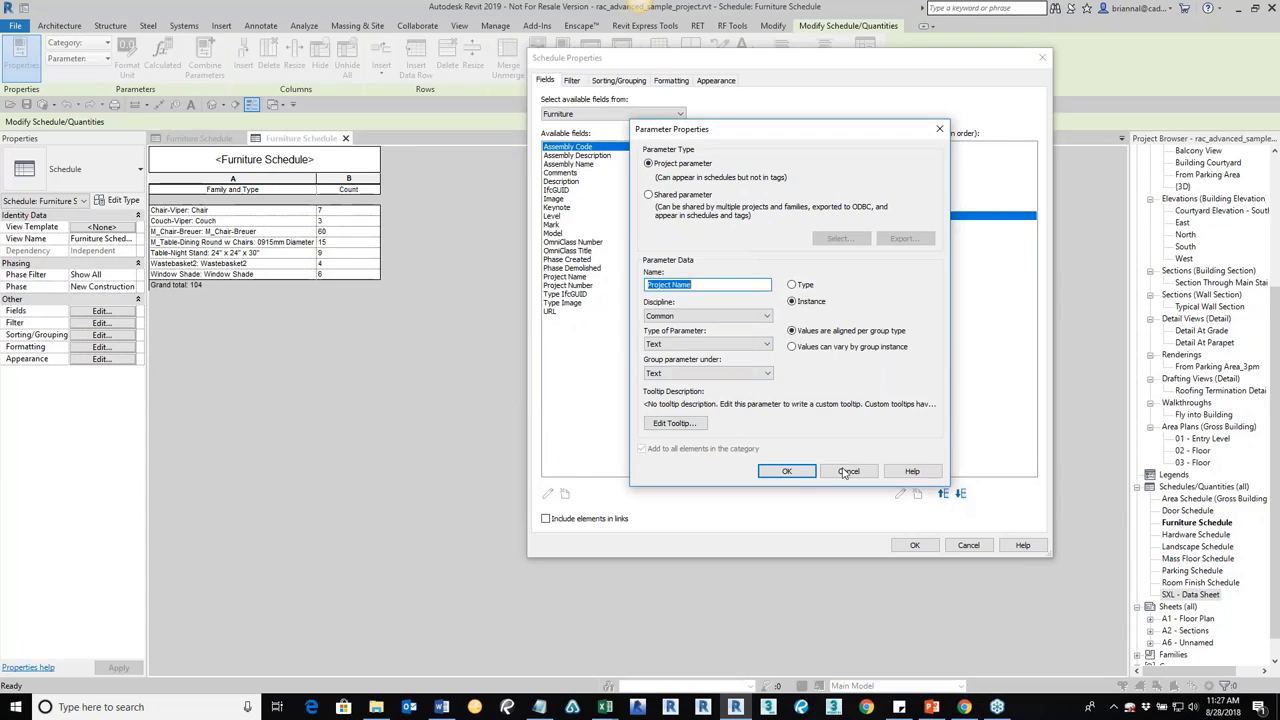
left_click(850, 472)
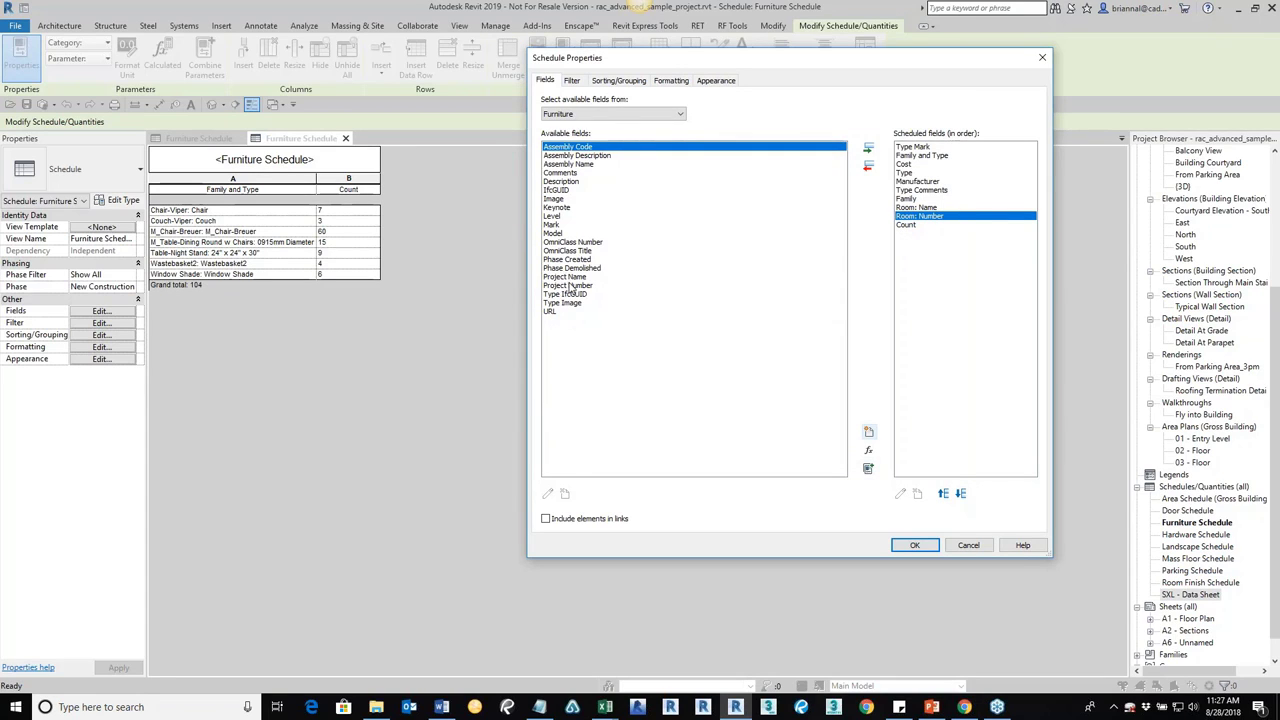
- Add the existing Project Name and Project Number fields to the schedule and apply the field changes
left_click(614, 275)
left_click(868, 148)
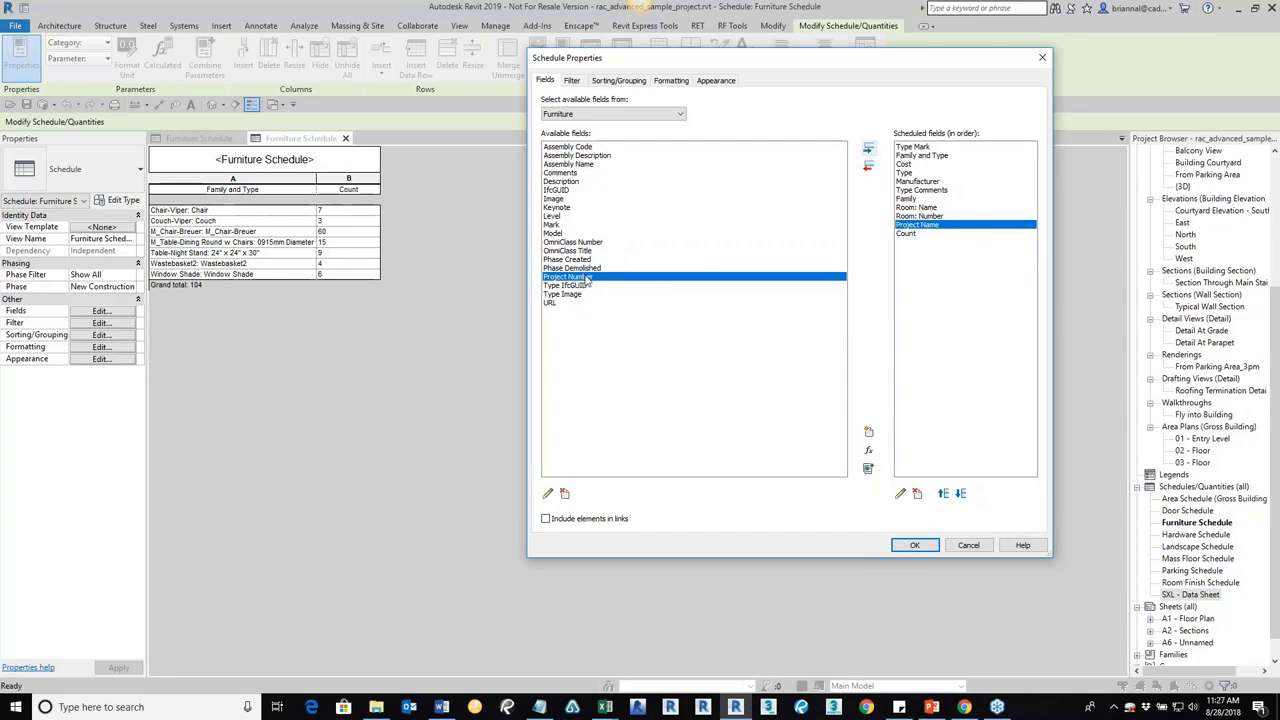
left_click(868, 149)
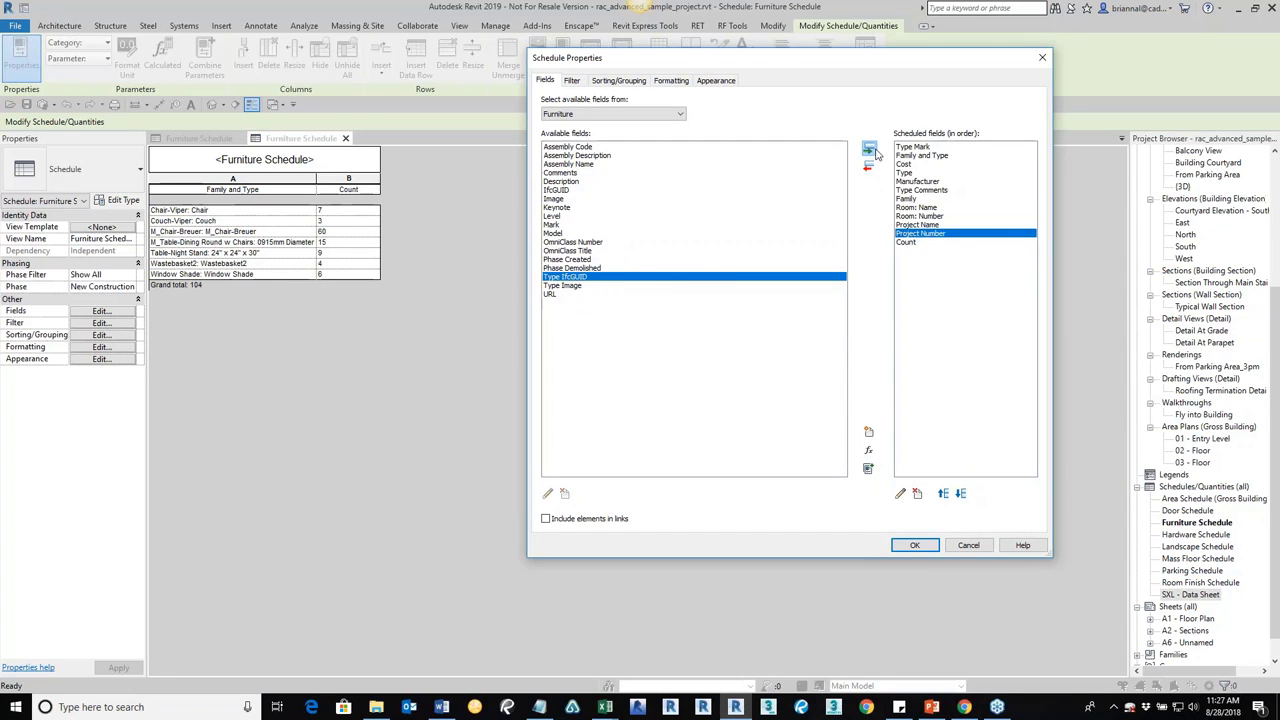
left_click(914, 546)
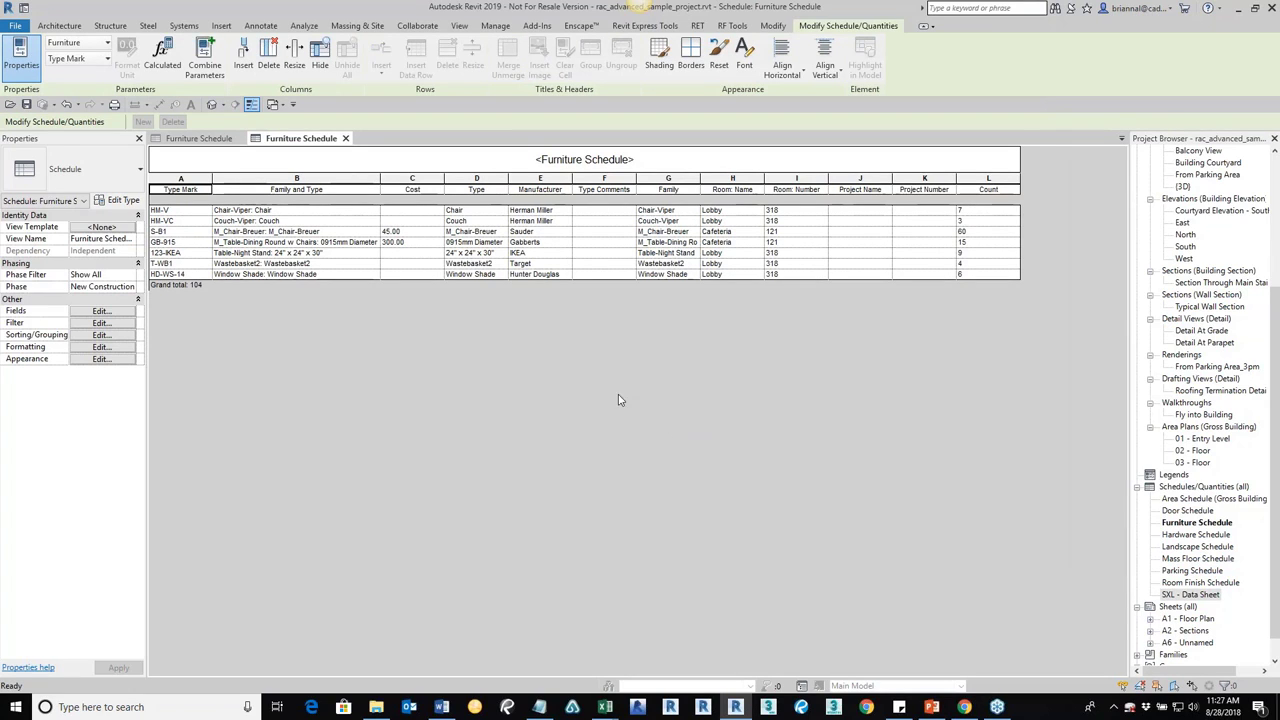
- Set the Chair-Viper row's Project Name to CTC Demo and its Project Number to 082818
left_click(854, 210)
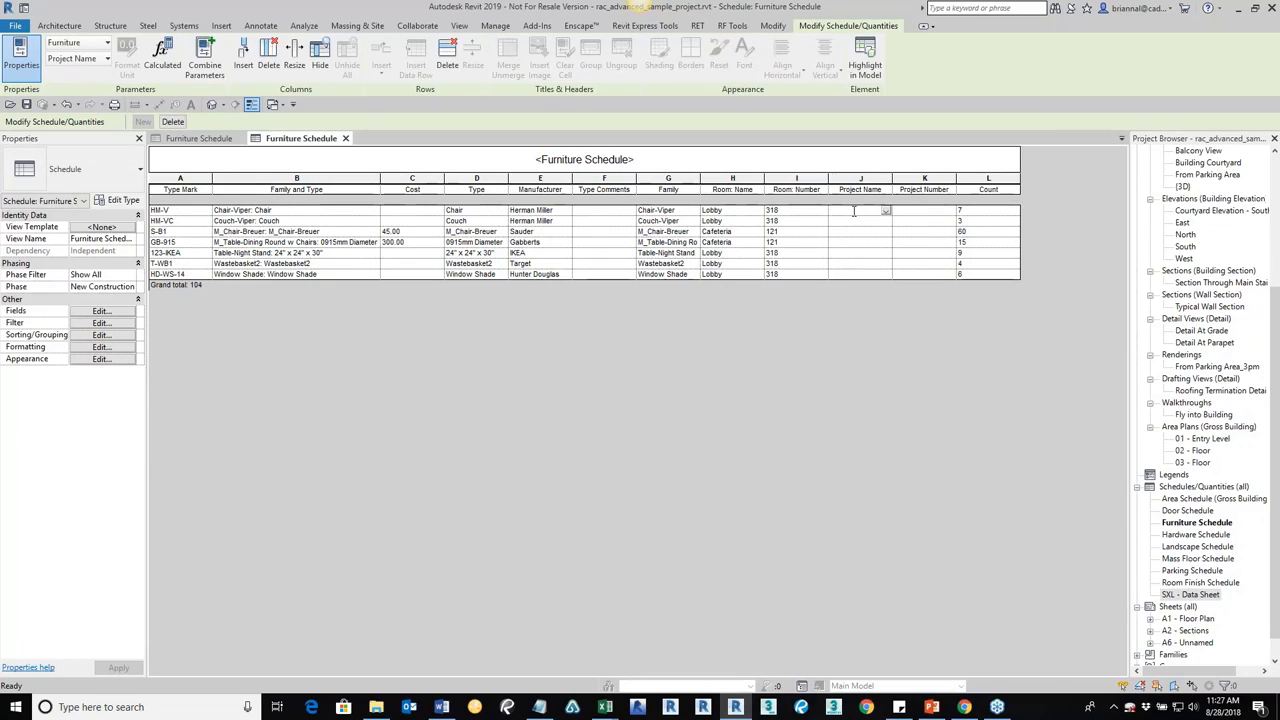
type("CTC")
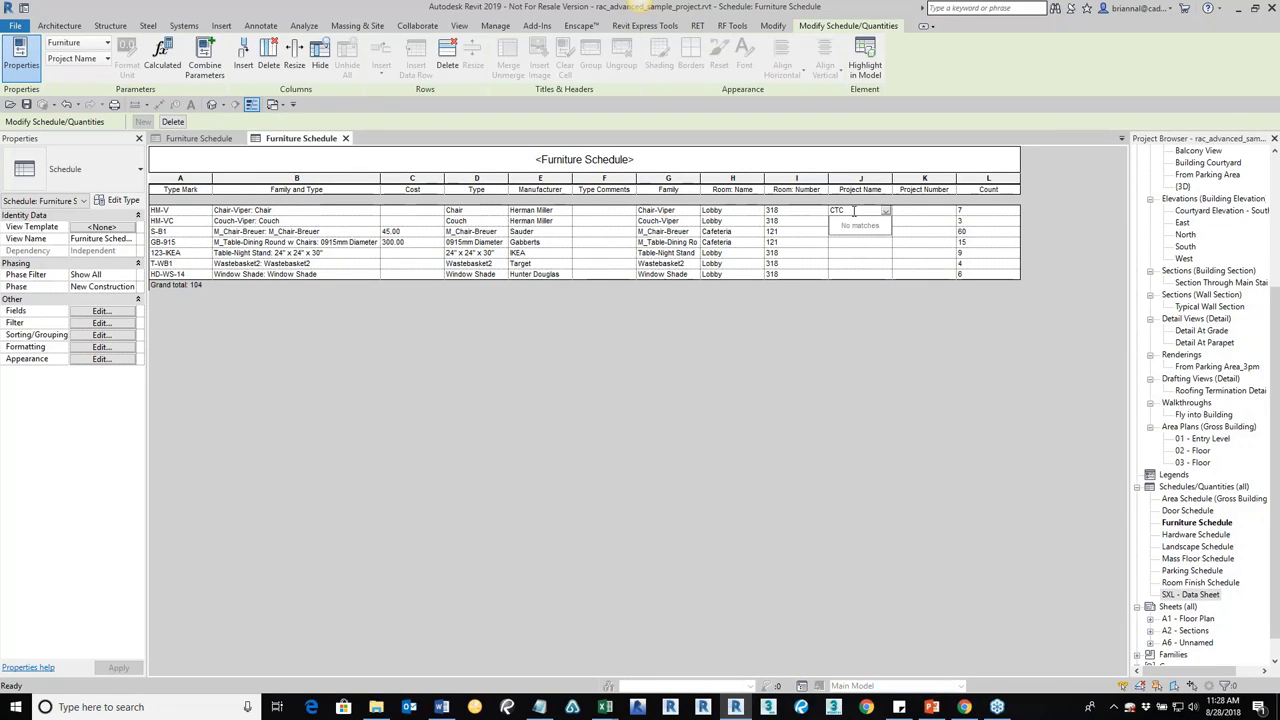
double_click(854, 210)
left_click(855, 210)
type("Demo")
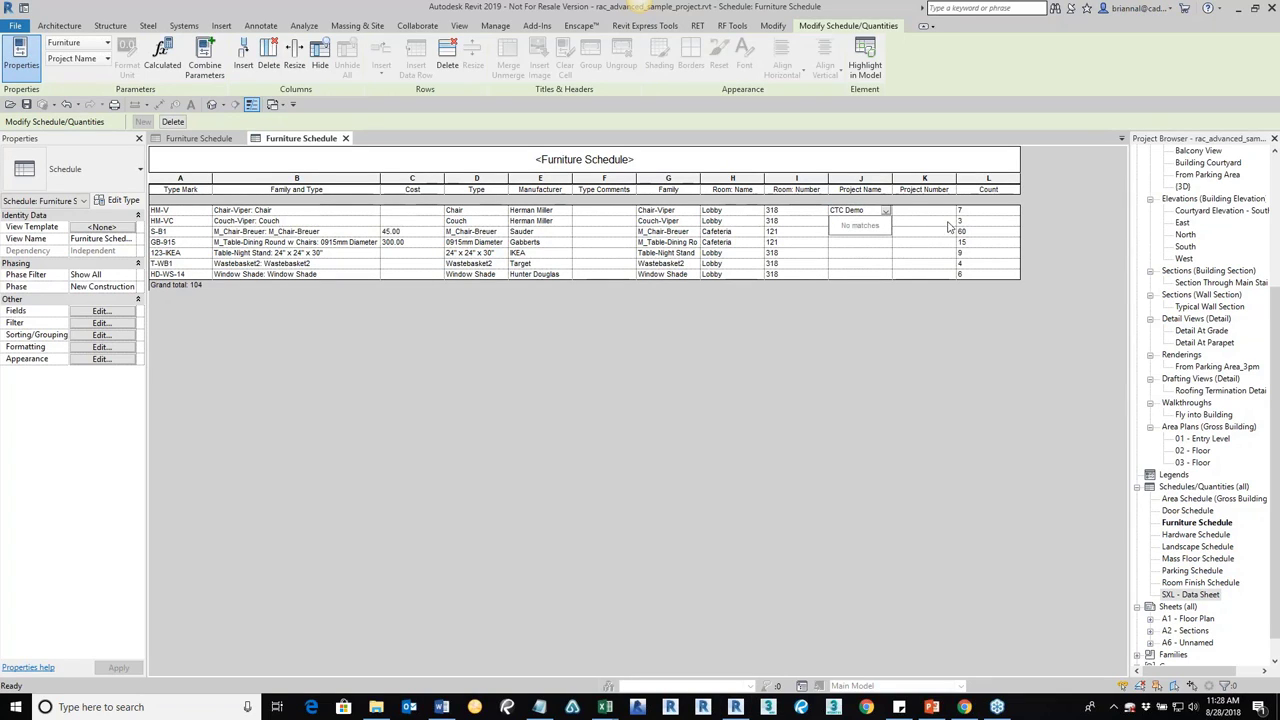
left_click(928, 212)
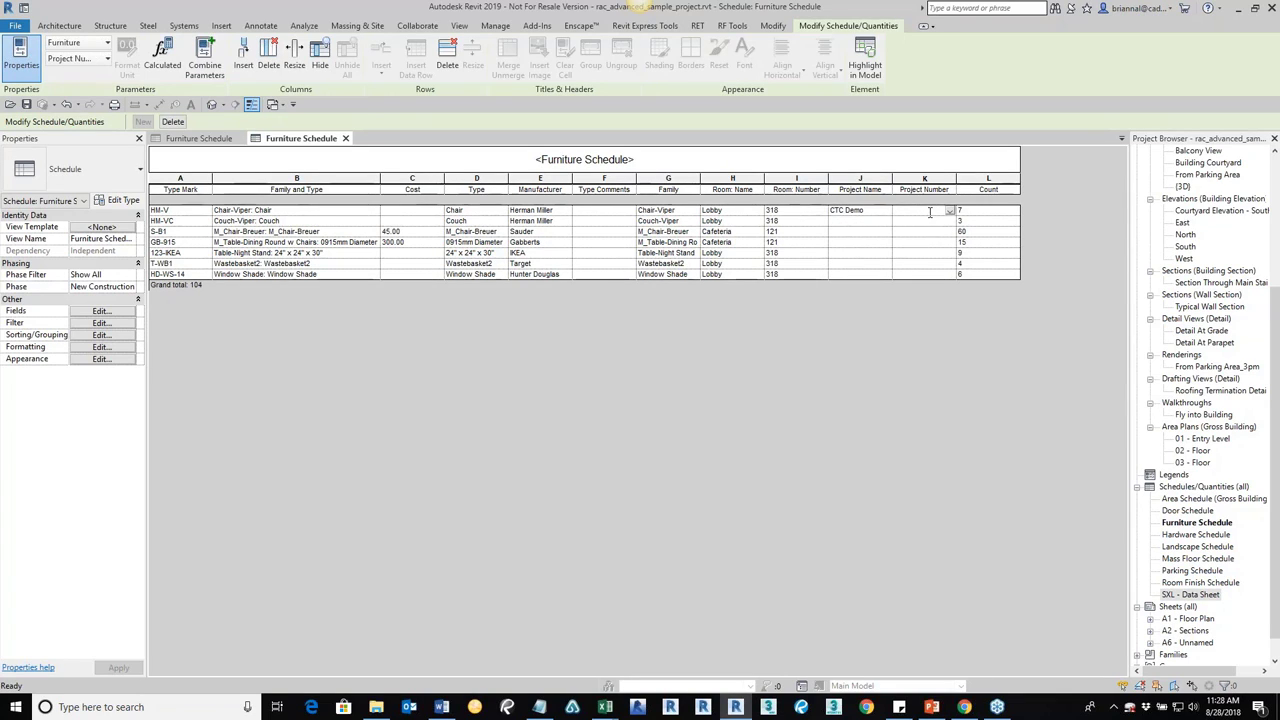
type("082818")
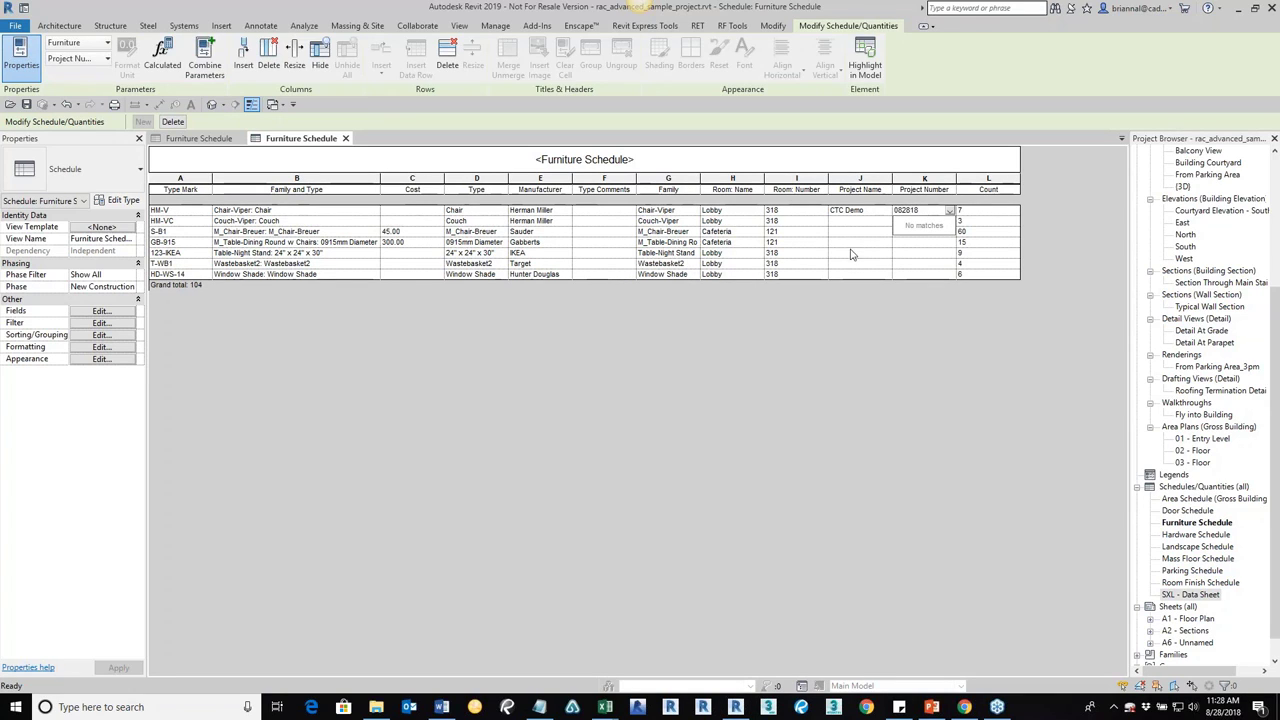
- Fill in the Couch-Viper row with Project Name CTC Demo and Project Number 082818
left_click(866, 222)
type("C")
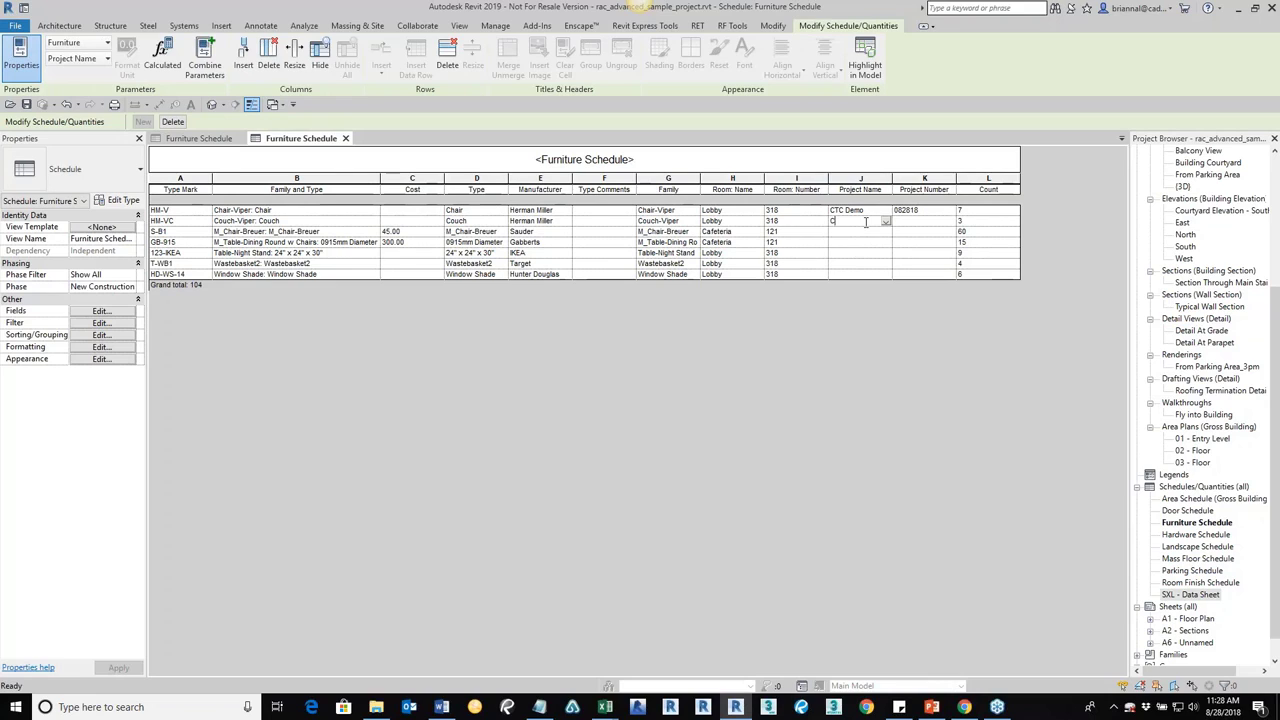
type("TC Demo")
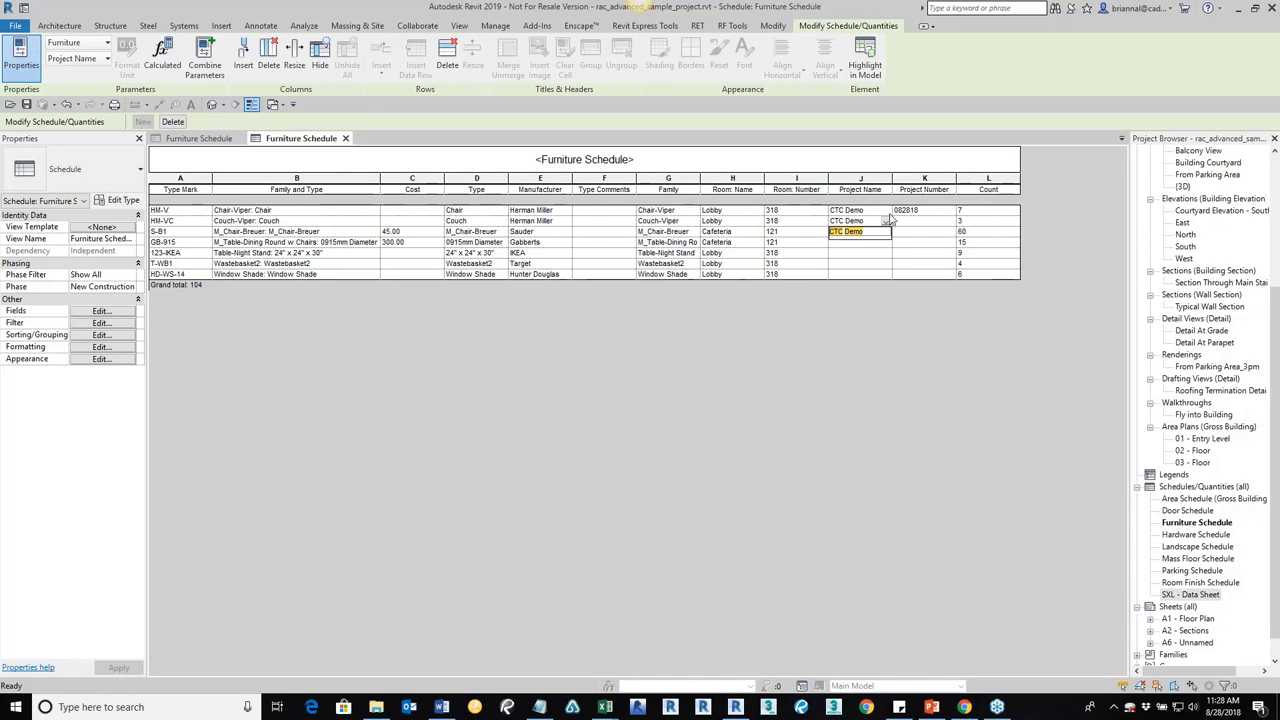
left_click(905, 220)
left_click(950, 221)
left_click(915, 232)
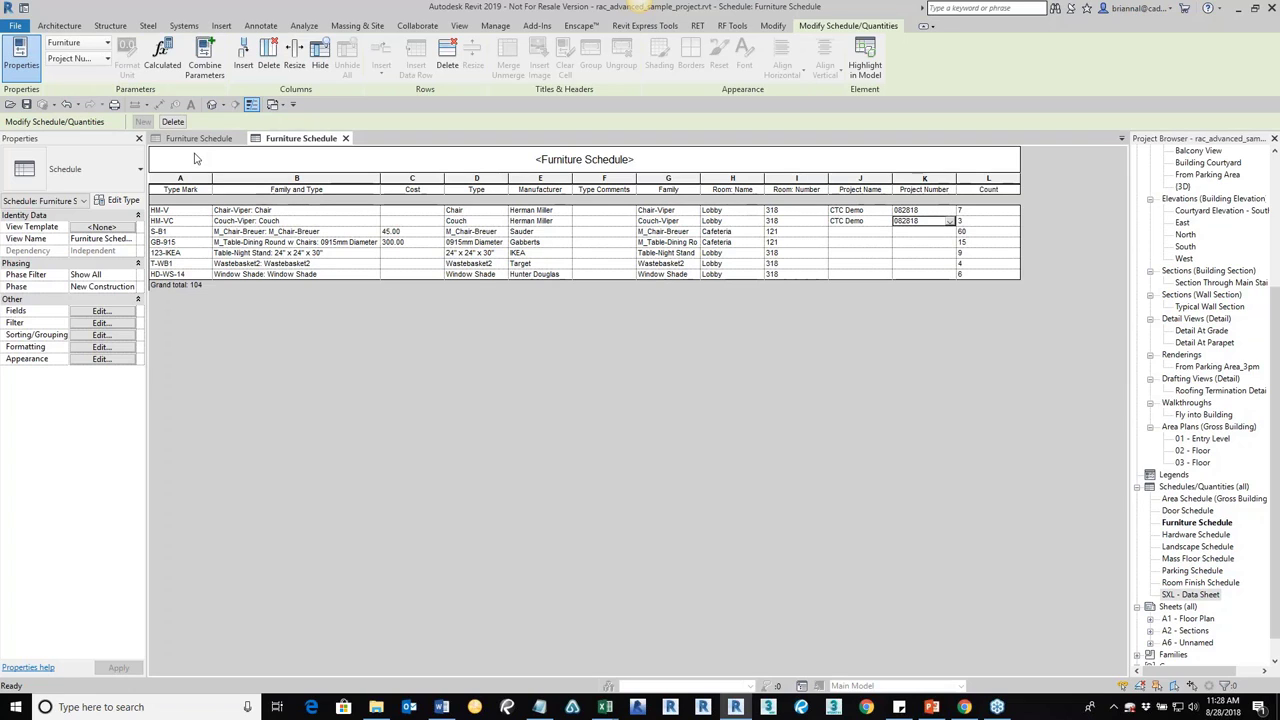
- Export the furniture schedule report as tab-delimited Furniture Schedule.txt, dismissing the save reminder, replacing the existing file and keeping the default export options
left_click(15, 27)
mouse_move(85, 228)
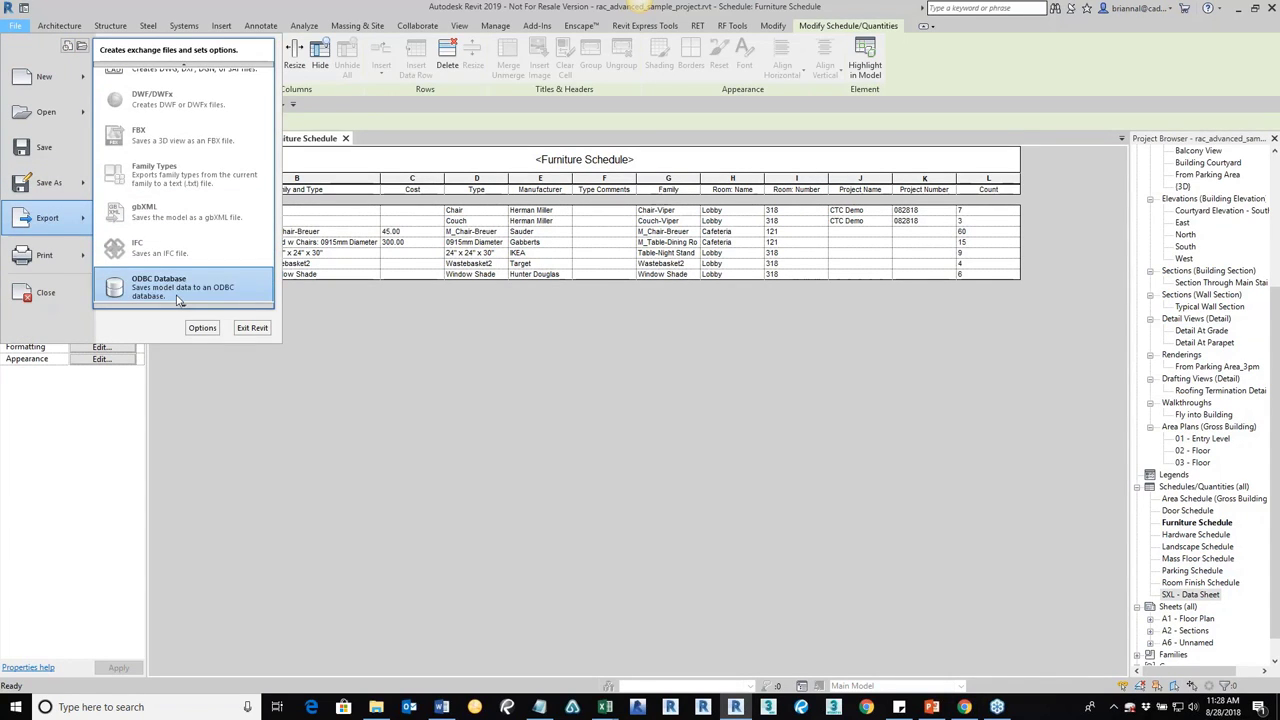
scroll(190, 294, "down", 2)
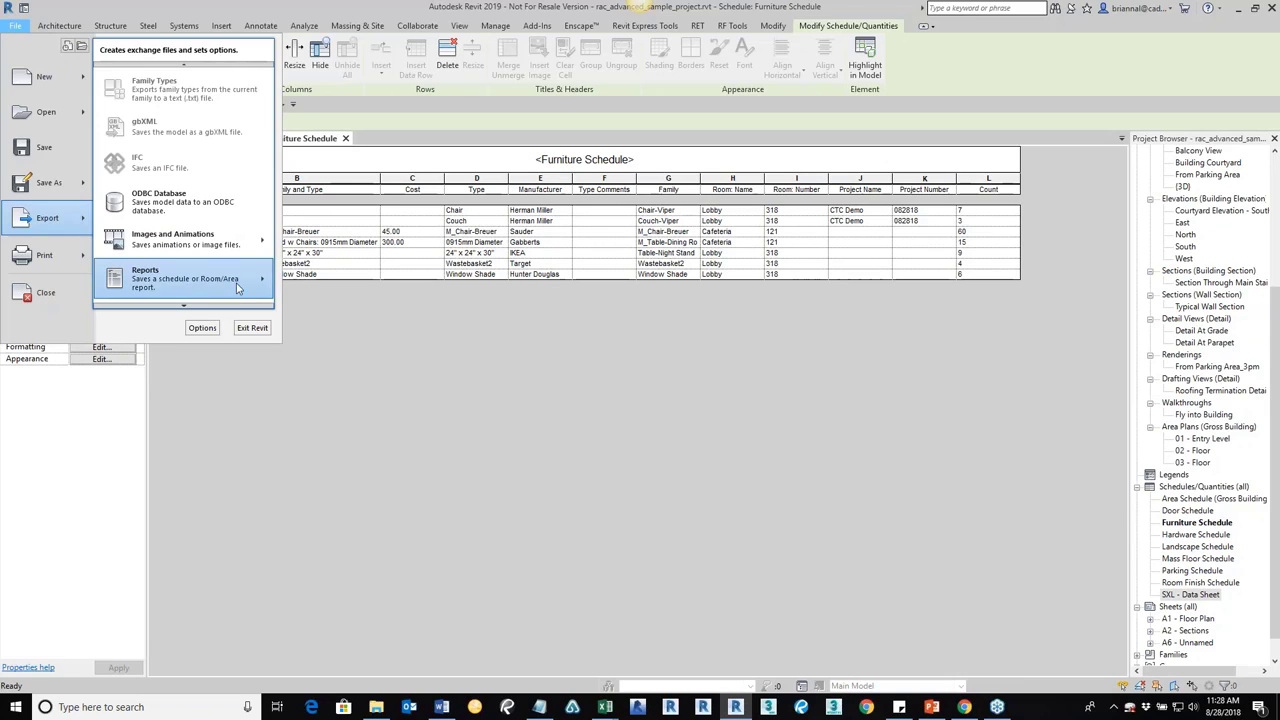
mouse_move(242, 287)
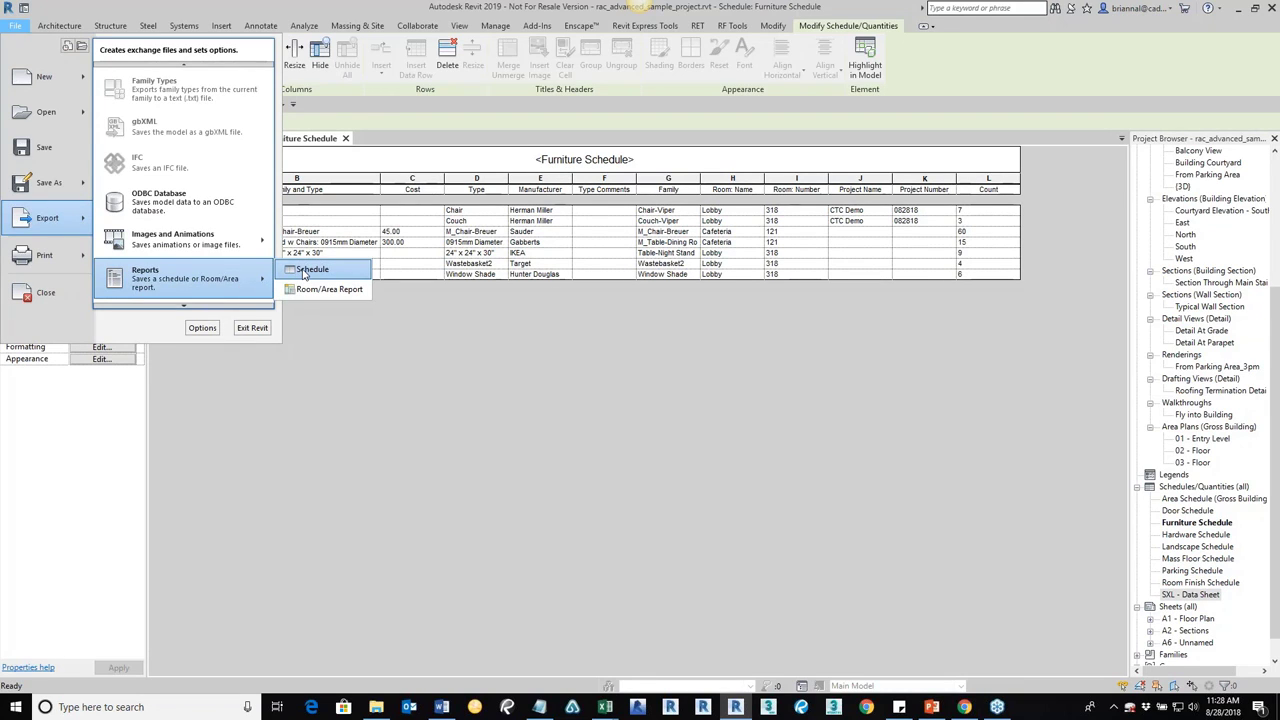
left_click(305, 271)
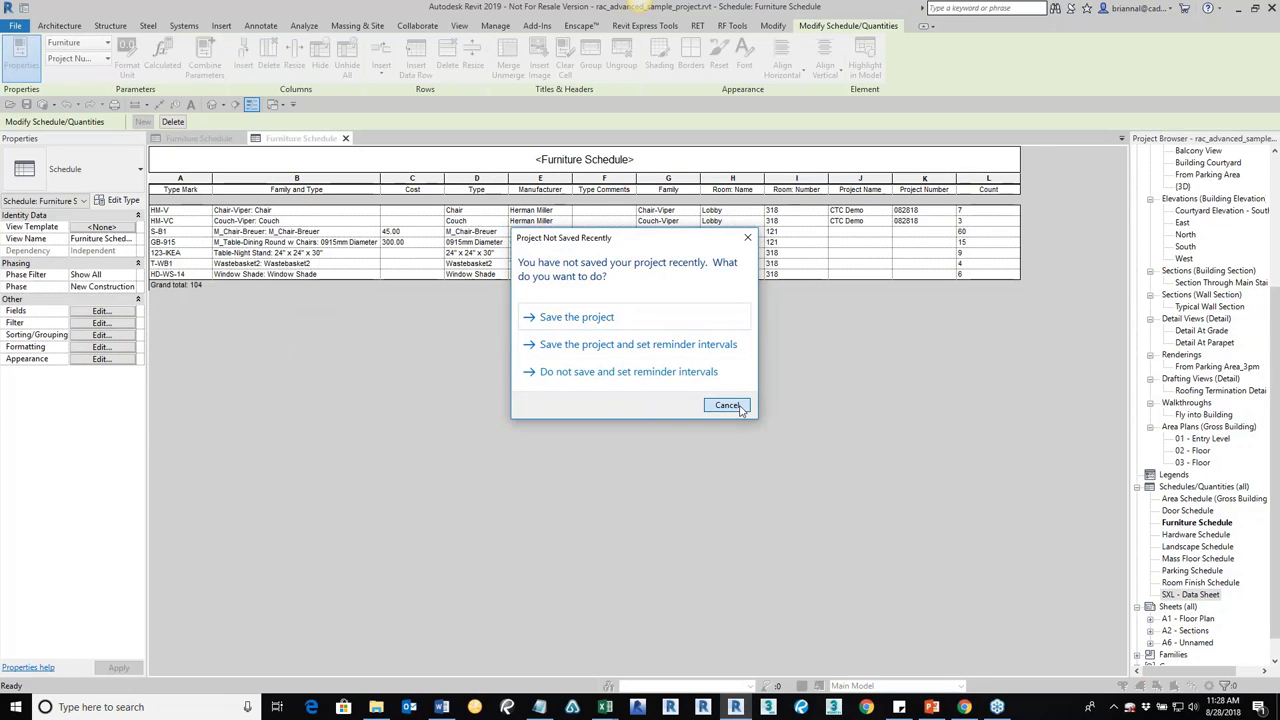
left_click(740, 408)
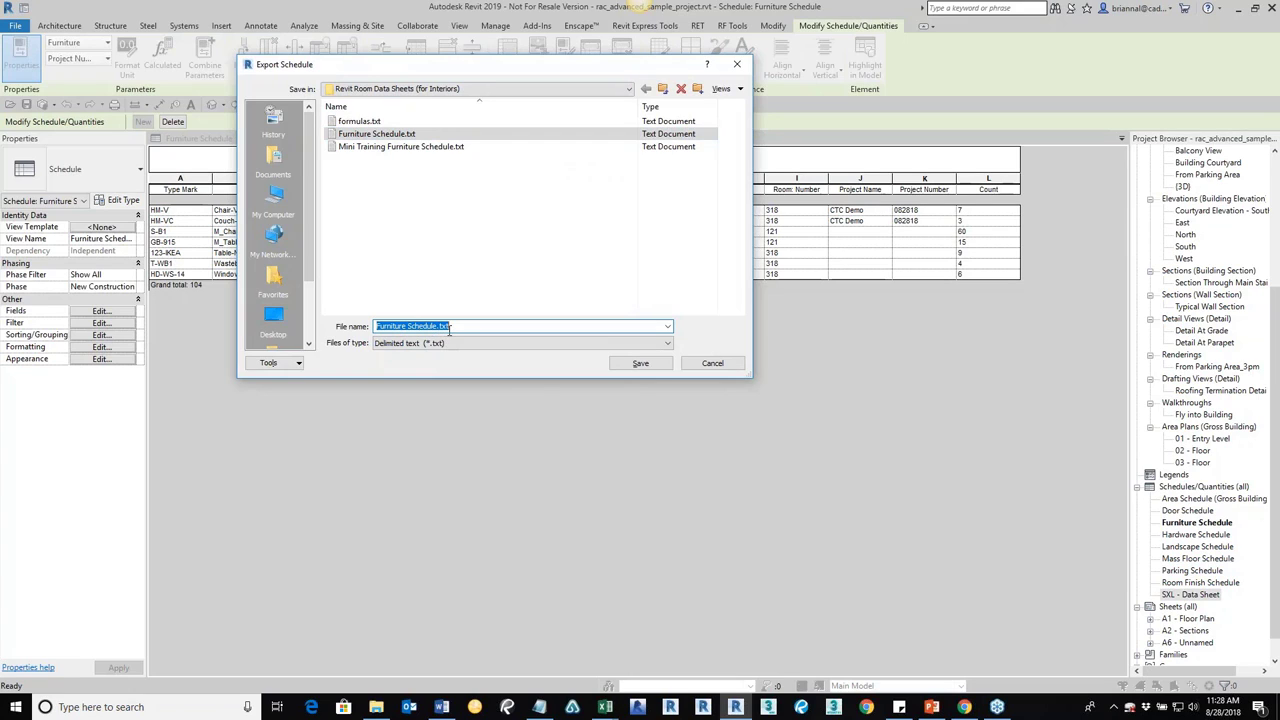
left_click(641, 365)
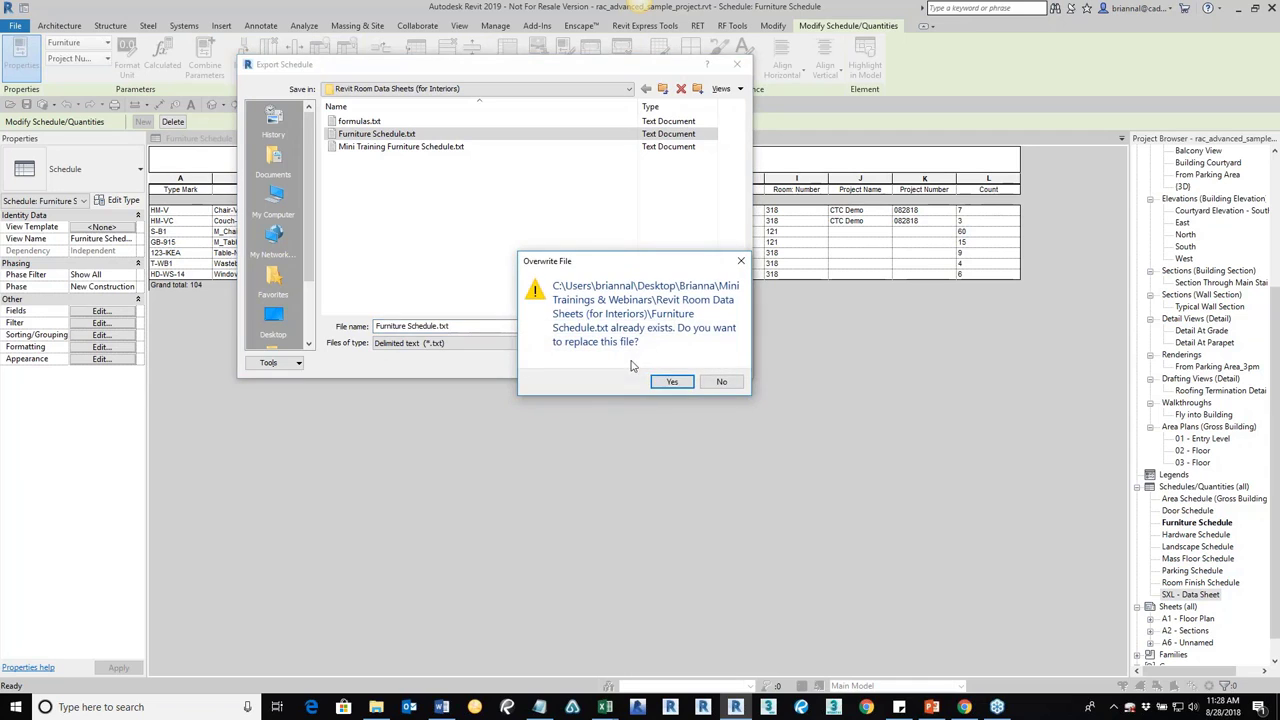
left_click(674, 384)
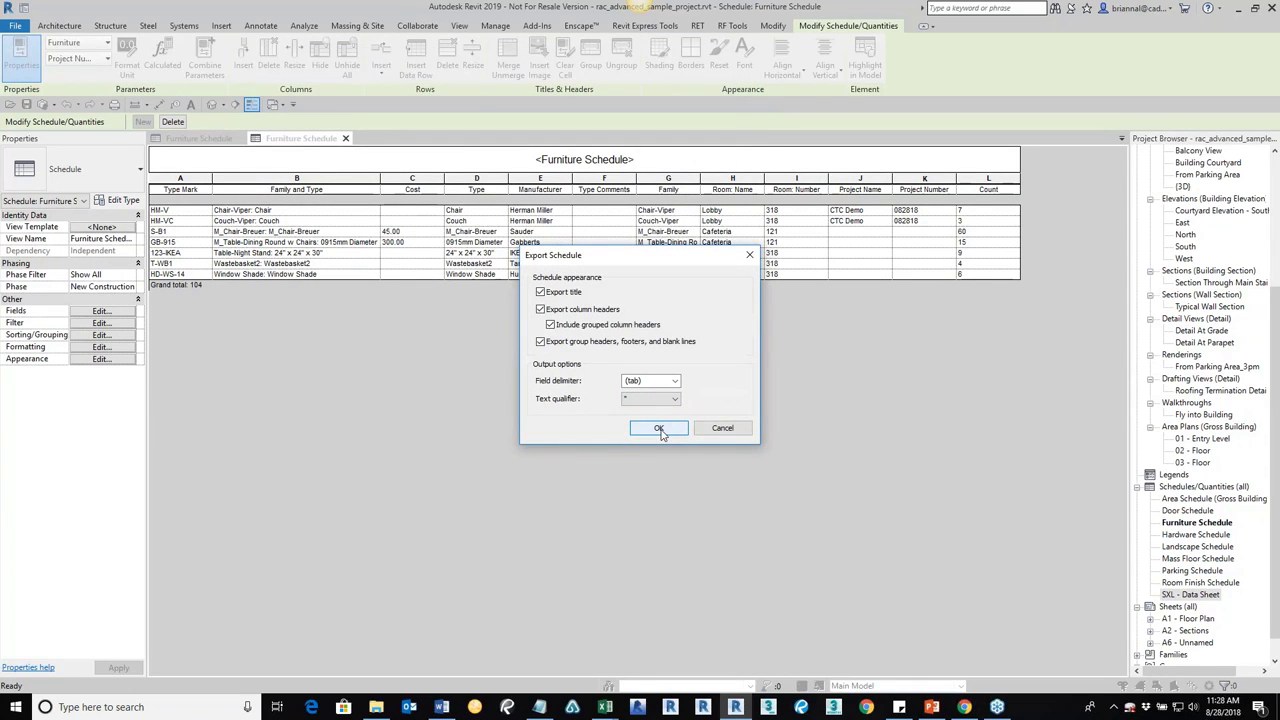
left_click(659, 429)
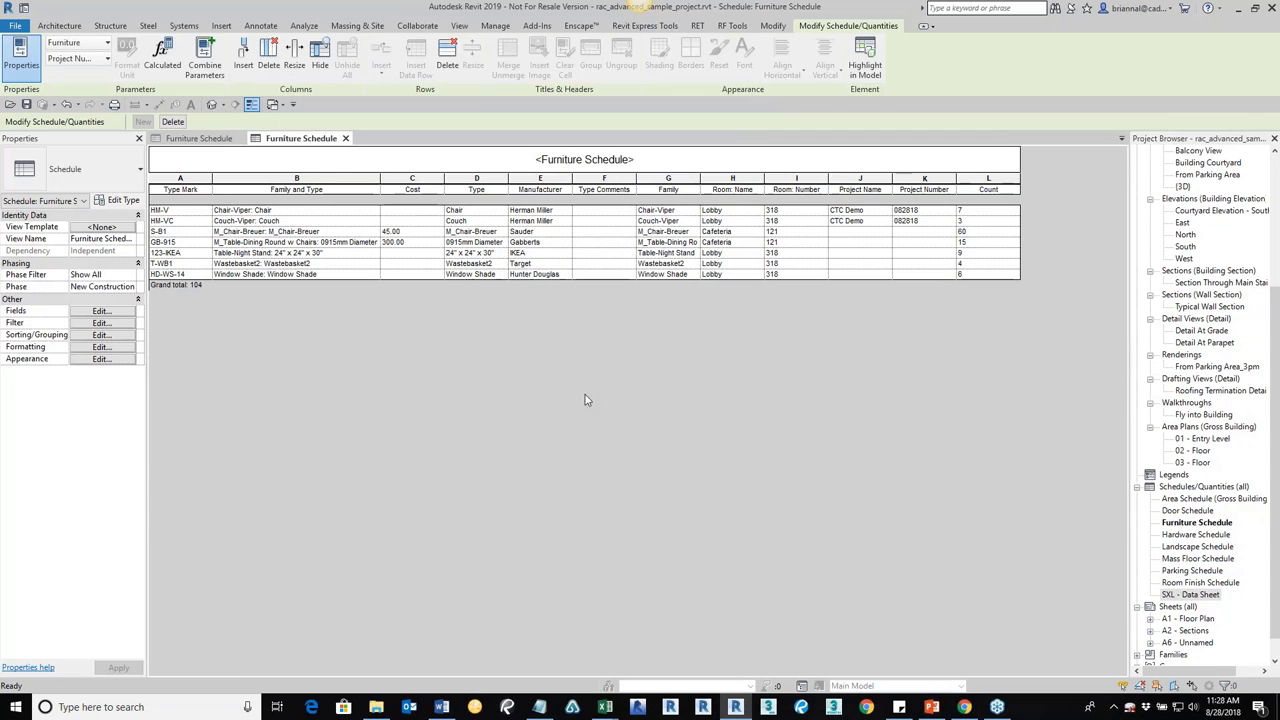
- Switch to File Explorer and open the exported Furniture Schedule.txt in Notepad, leaving only the text file in front
left_click(376, 707)
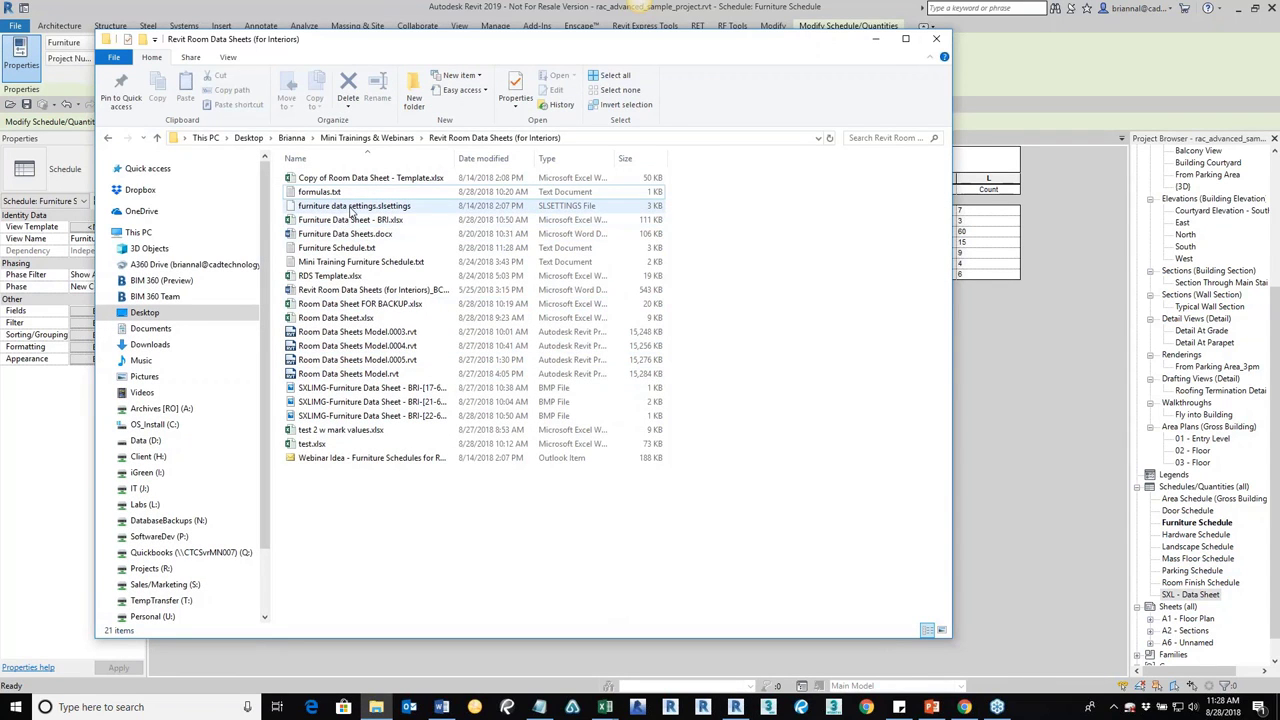
left_click(341, 248)
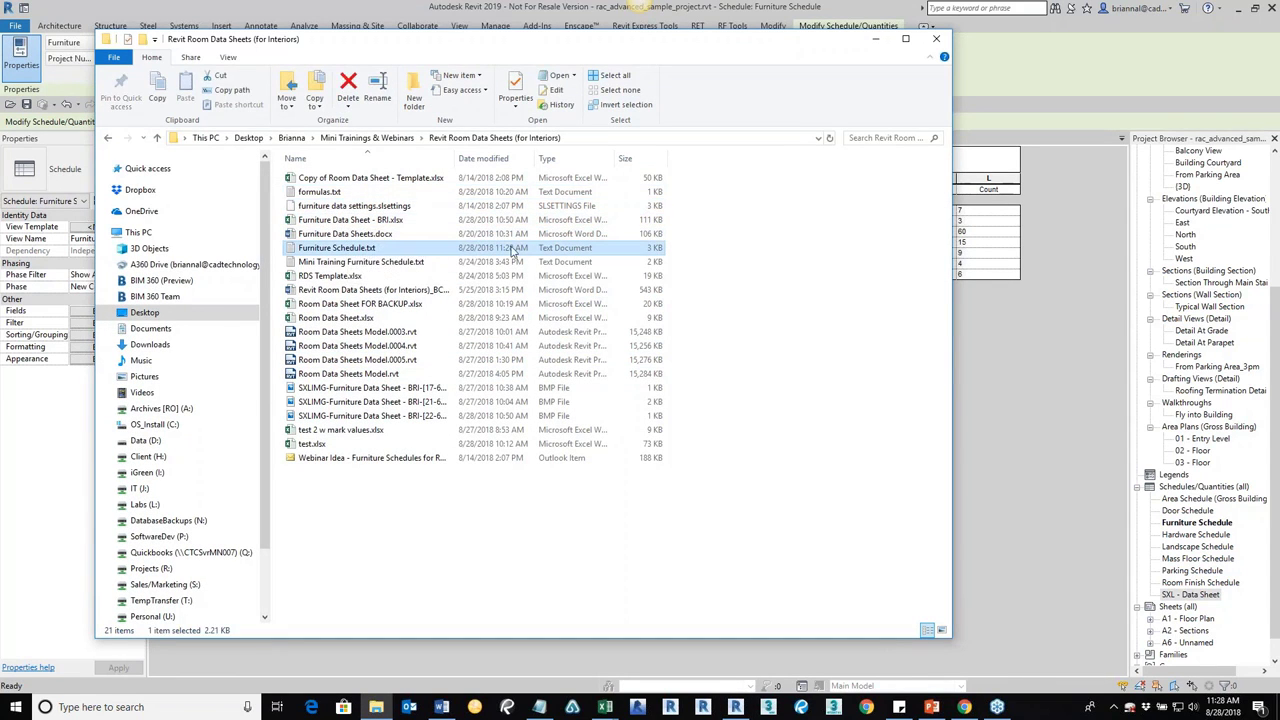
double_click(341, 248)
left_click_drag(706, 37, 716, 82)
left_click(874, 42)
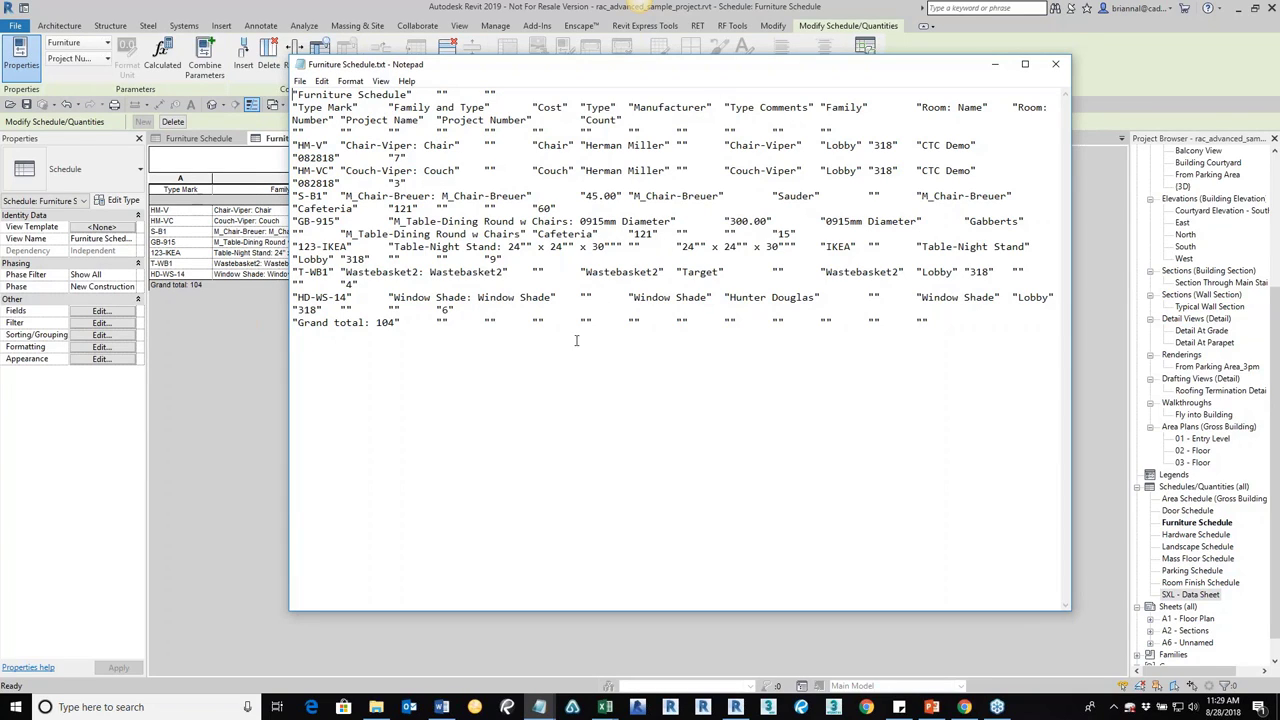
- Copy the entire text of Furniture Schedule.txt and paste it at cell A1 of a new blank Excel workbook
left_click_drag(1037, 323, 294, 91)
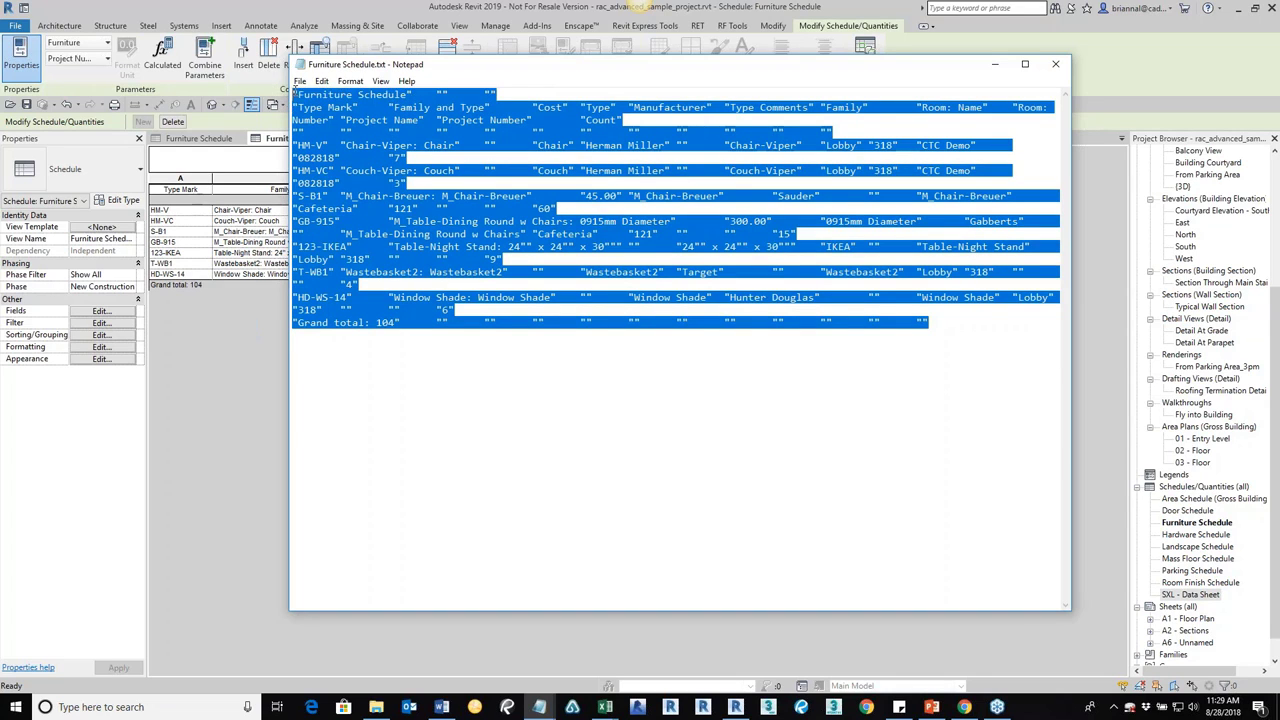
right_click(344, 115)
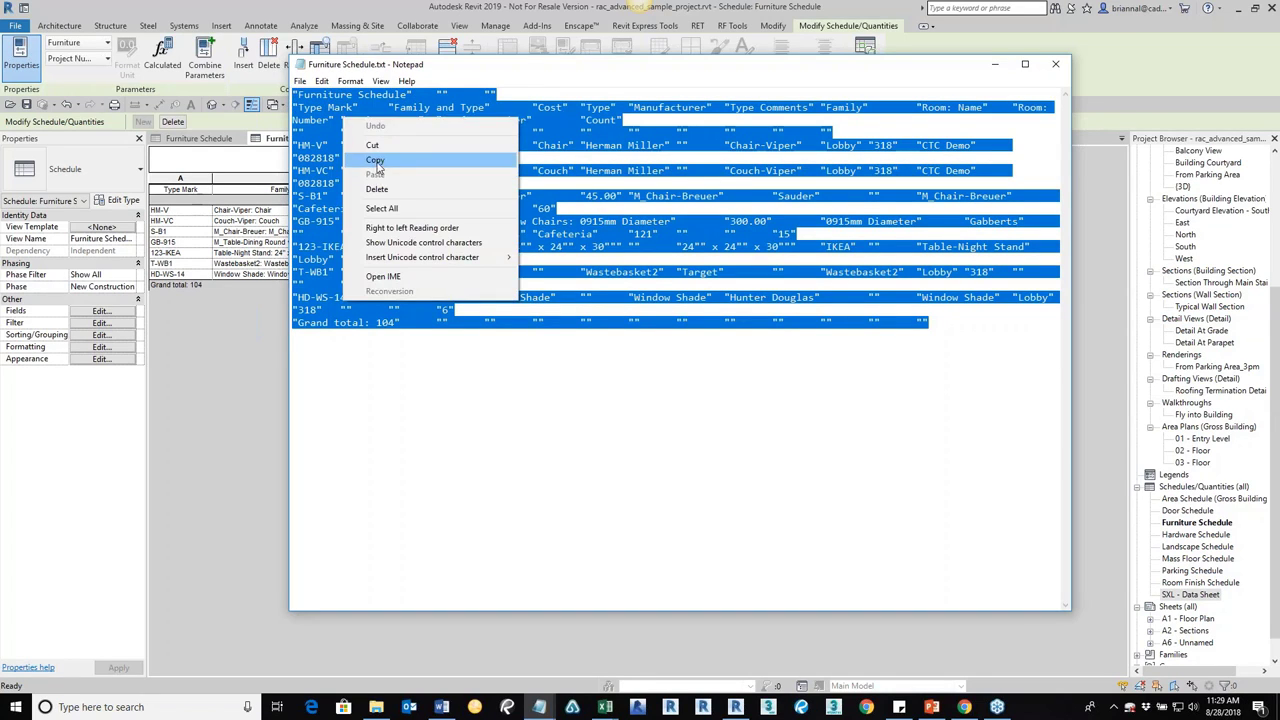
left_click(375, 161)
left_click(607, 707)
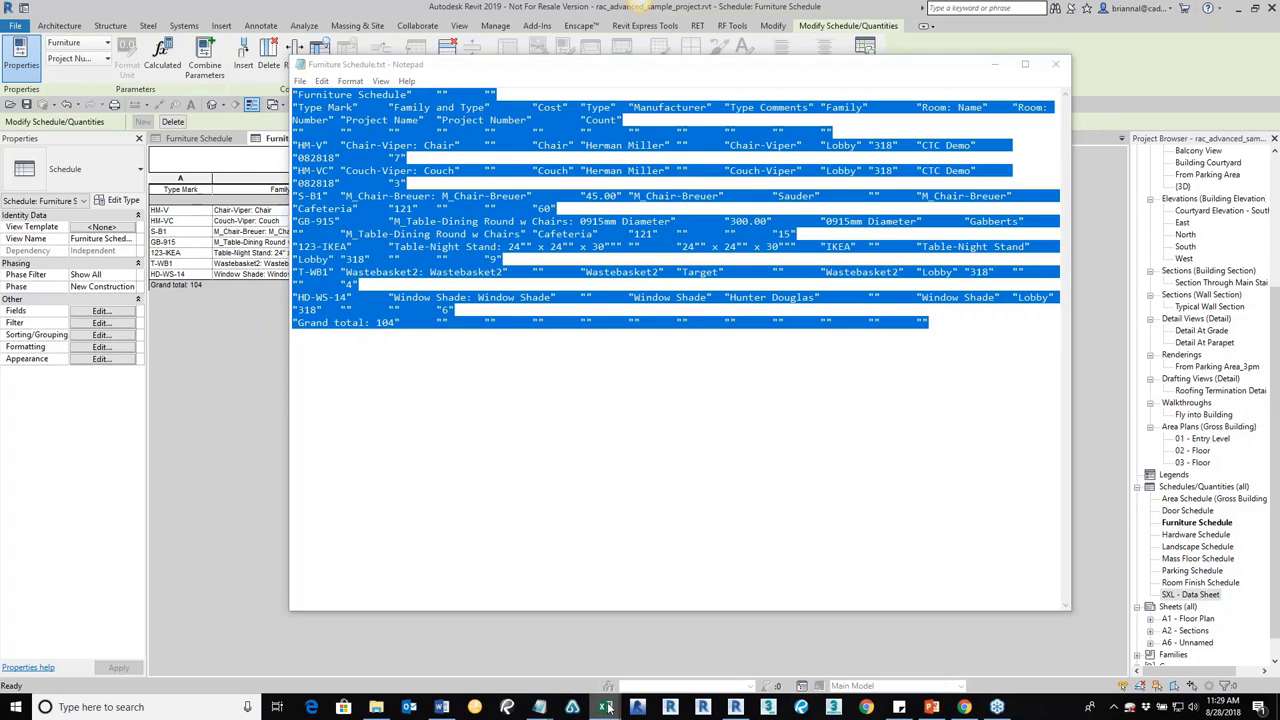
right_click(607, 707)
left_click(572, 636)
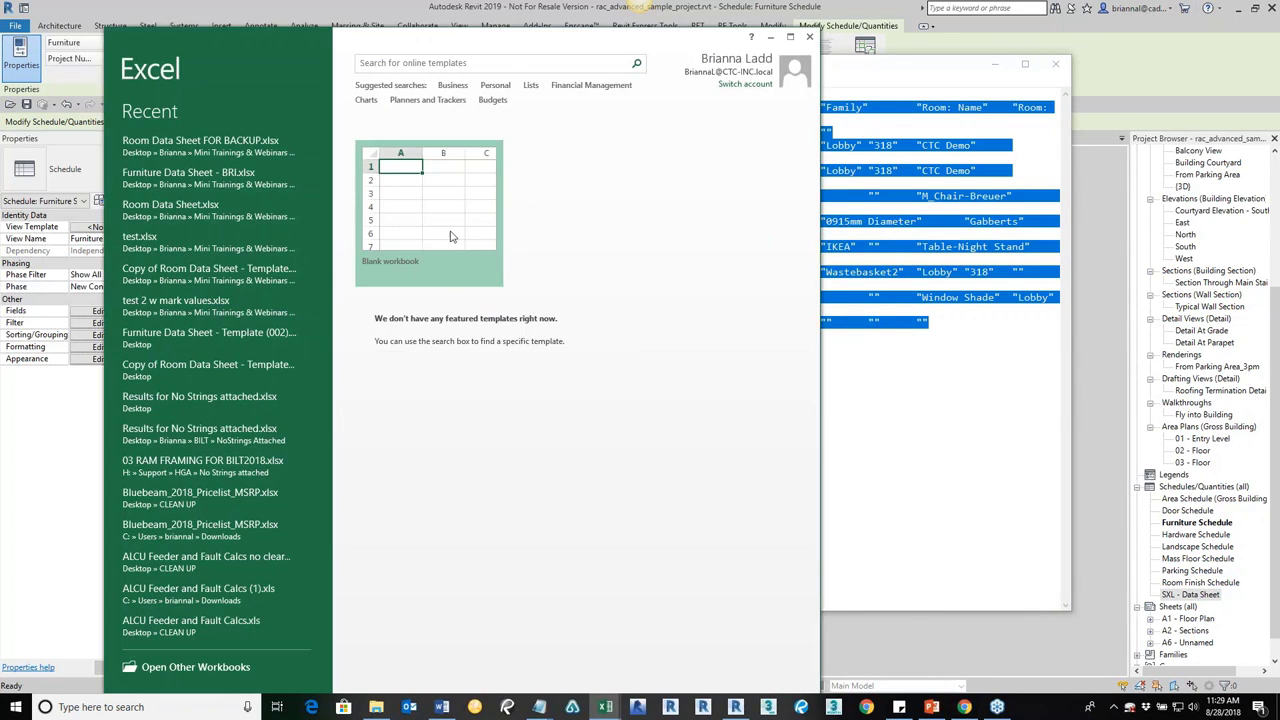
left_click(452, 222)
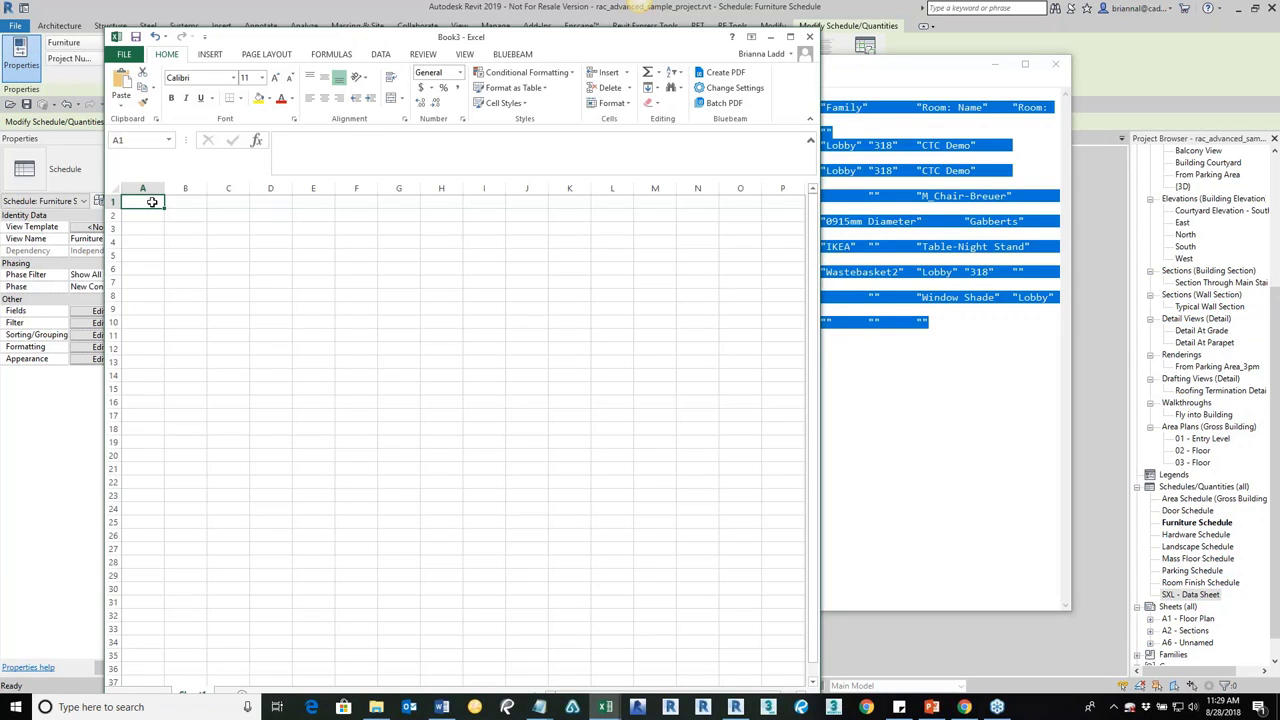
right_click(152, 202)
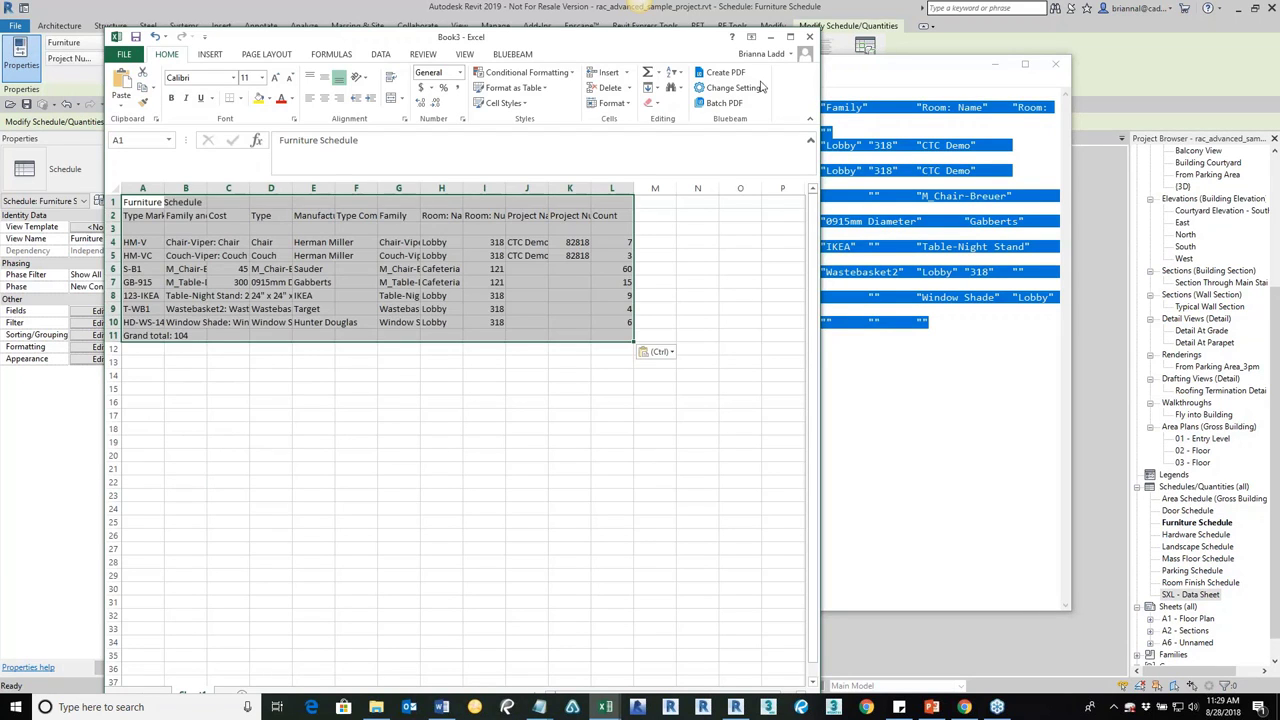
- Fit the widths of columns A and B, Type Mark and Family and Type, to their contents
left_click_drag(141, 188, 288, 188)
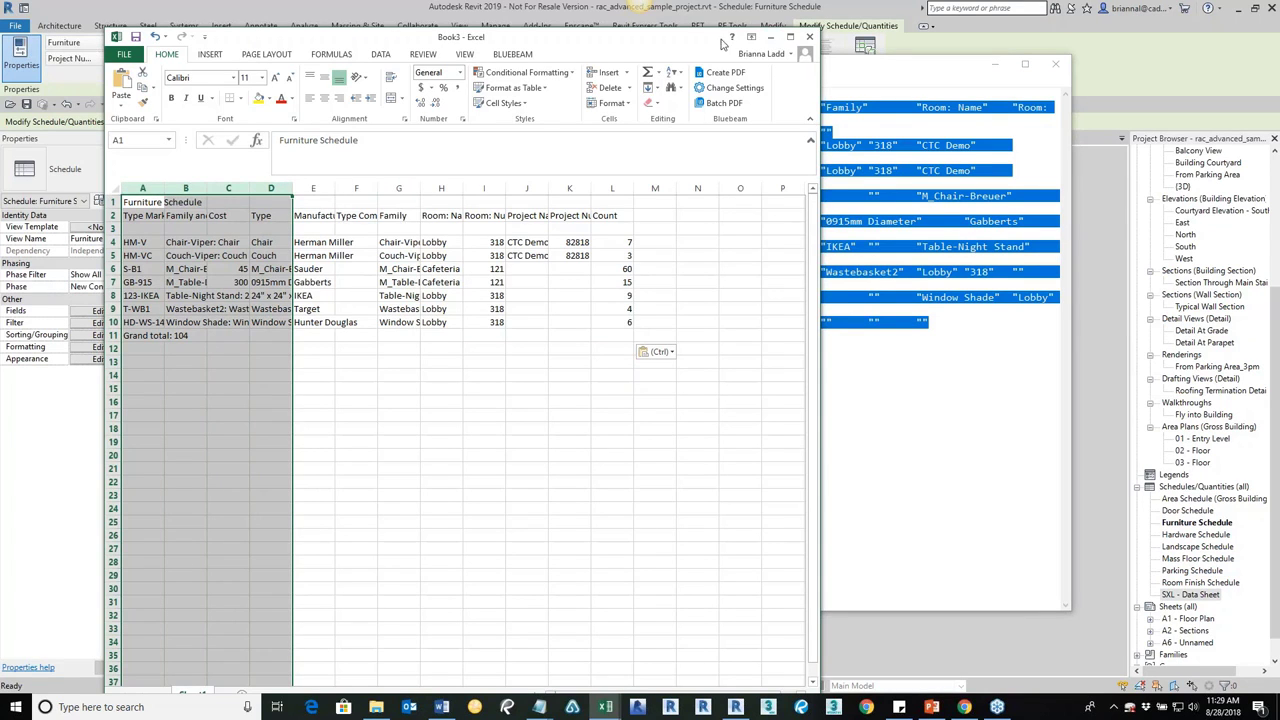
left_click_drag(695, 42, 678, 22)
left_click(554, 356)
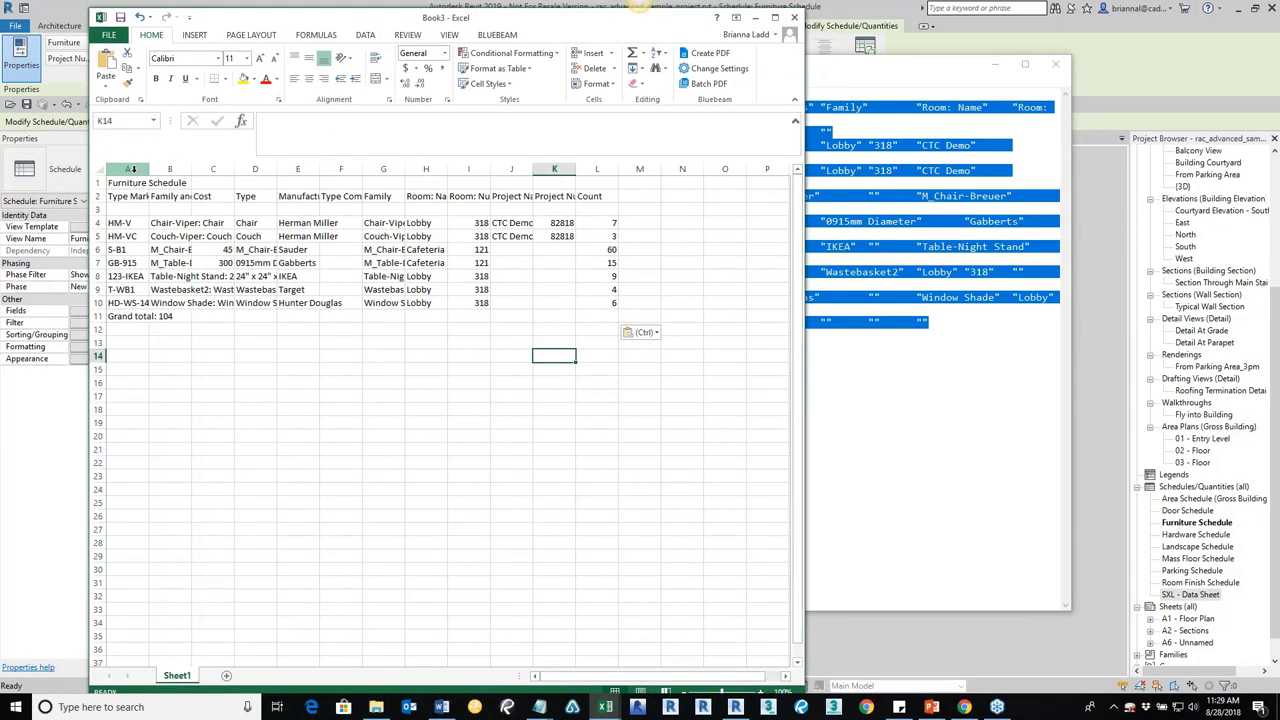
left_click_drag(123, 165, 425, 260)
left_click(437, 289)
left_click(437, 289)
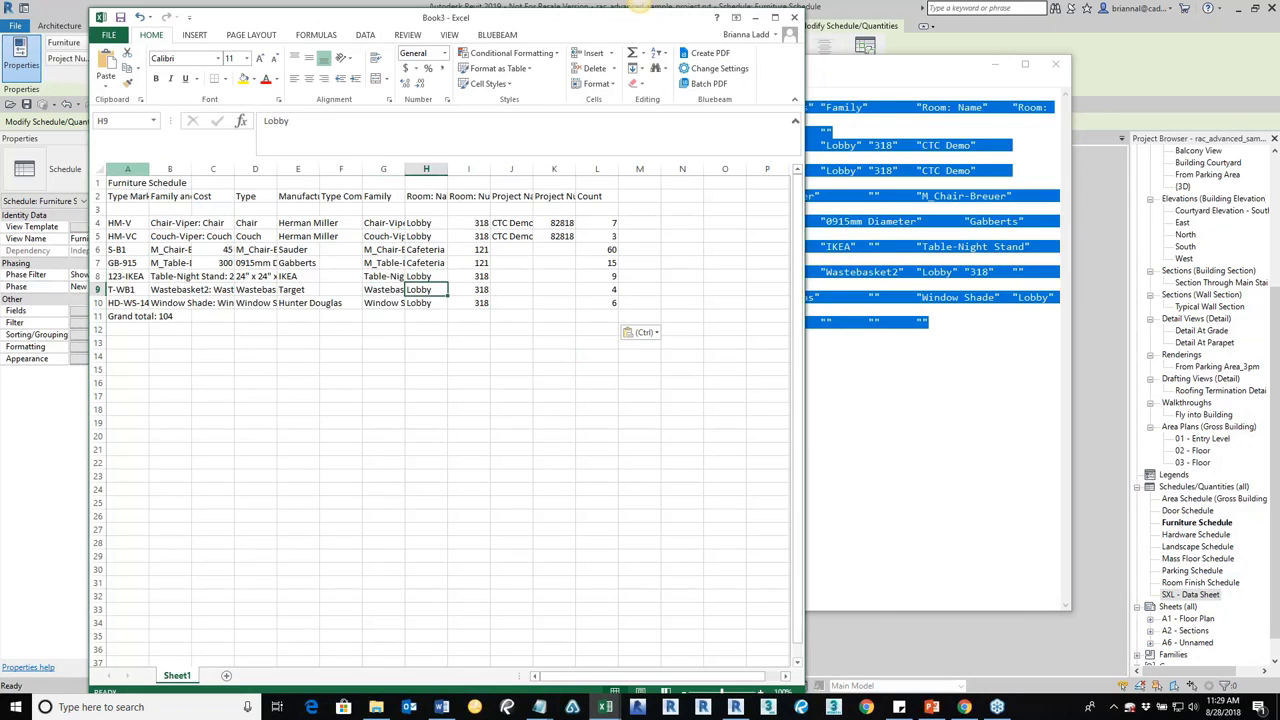
double_click(148, 170)
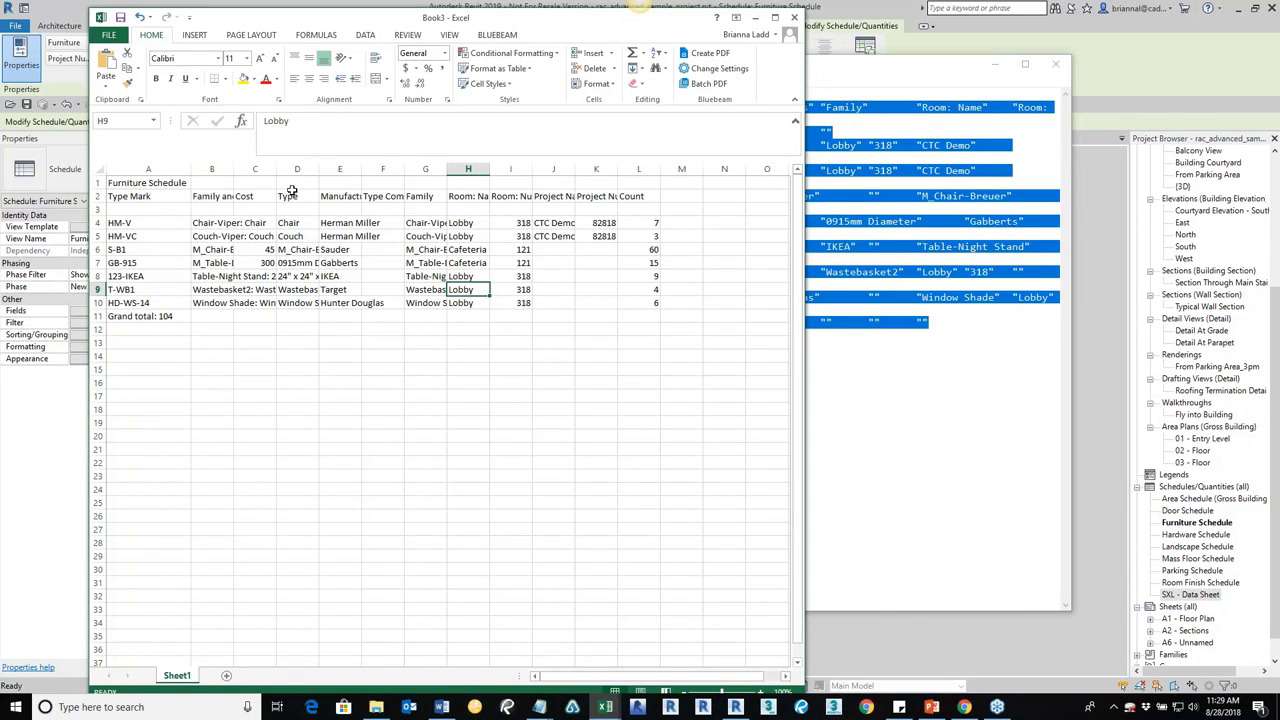
double_click(234, 169)
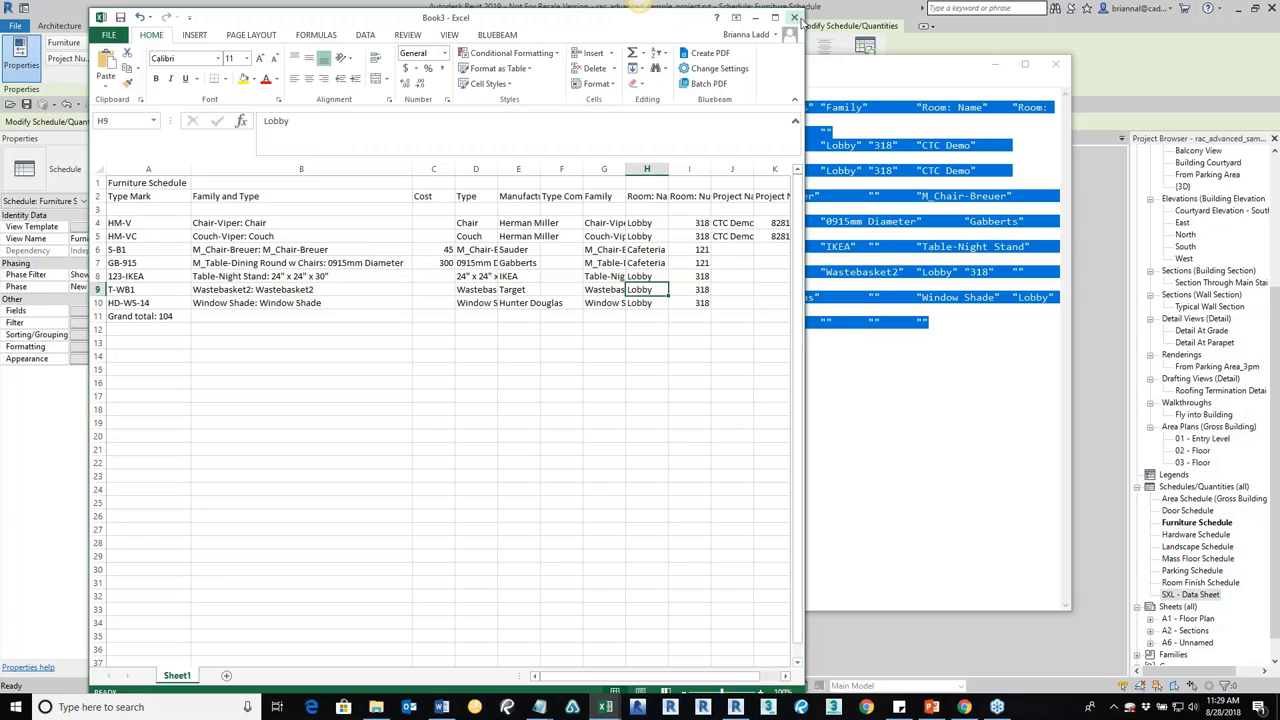
- Minimise the workbook and the text file, return to Revit and launch the Spreadsheet Link tool
left_click(756, 19)
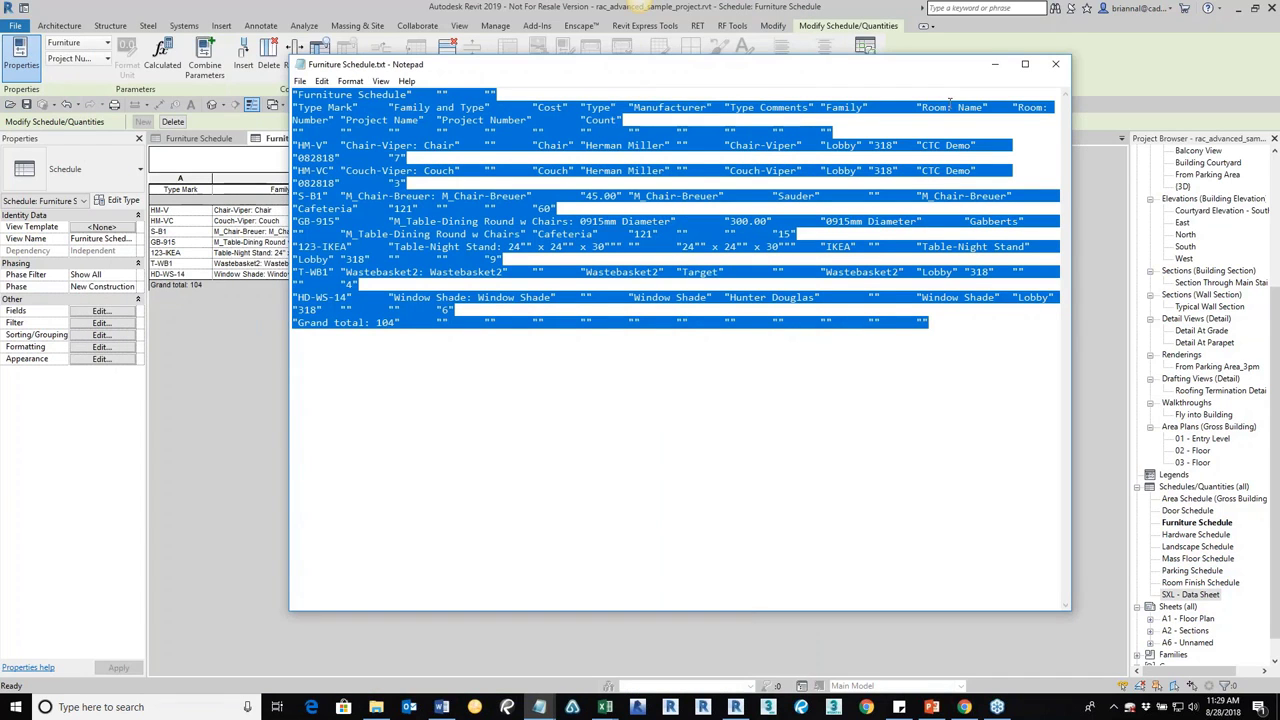
left_click(995, 64)
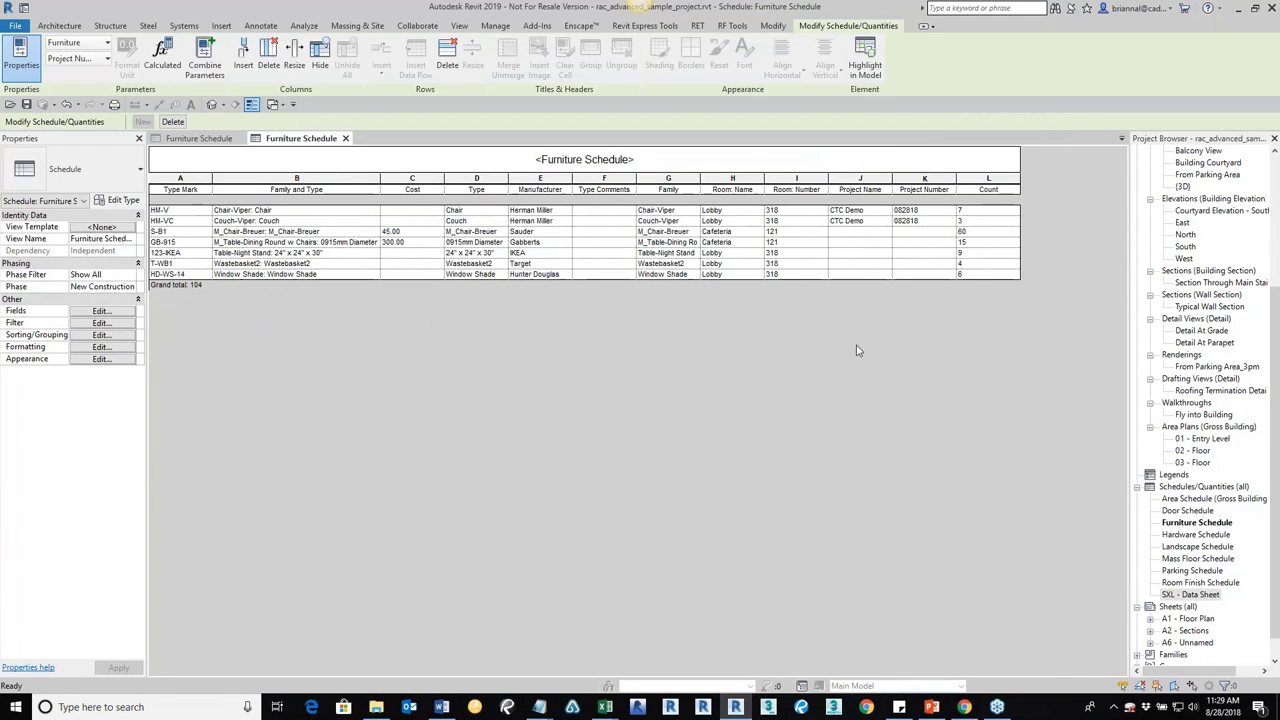
left_click(700, 25)
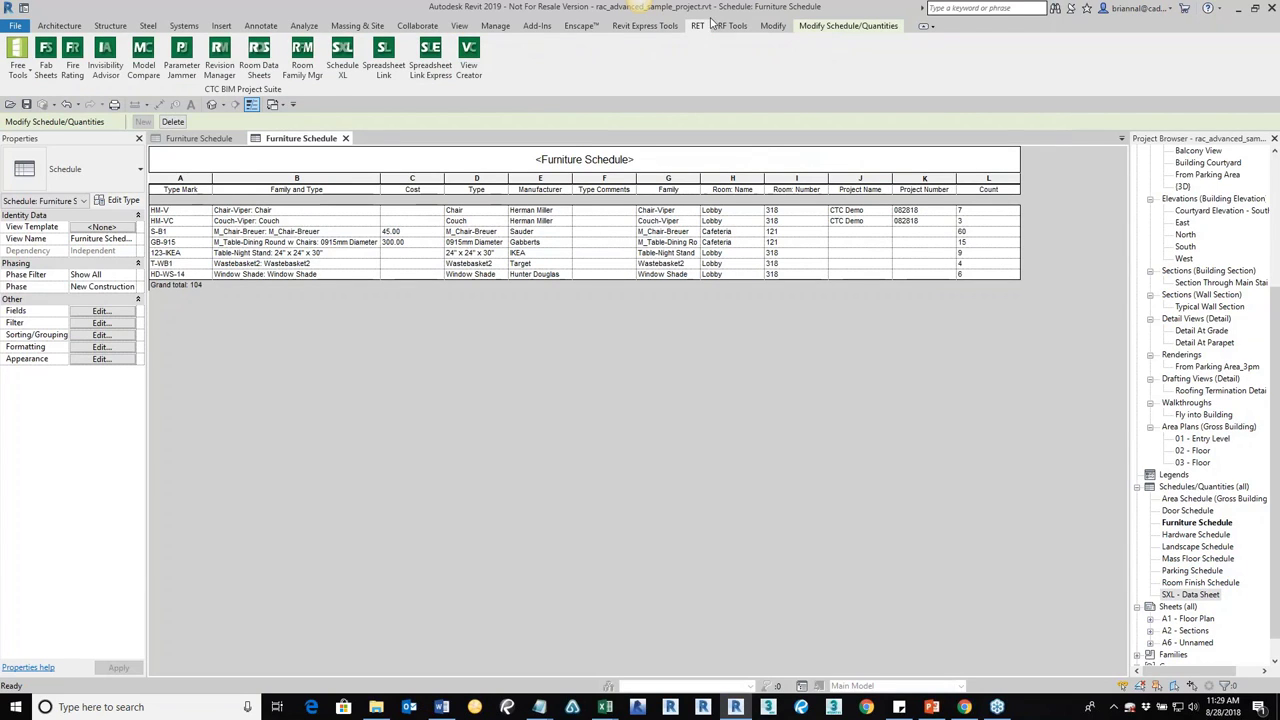
left_click(385, 67)
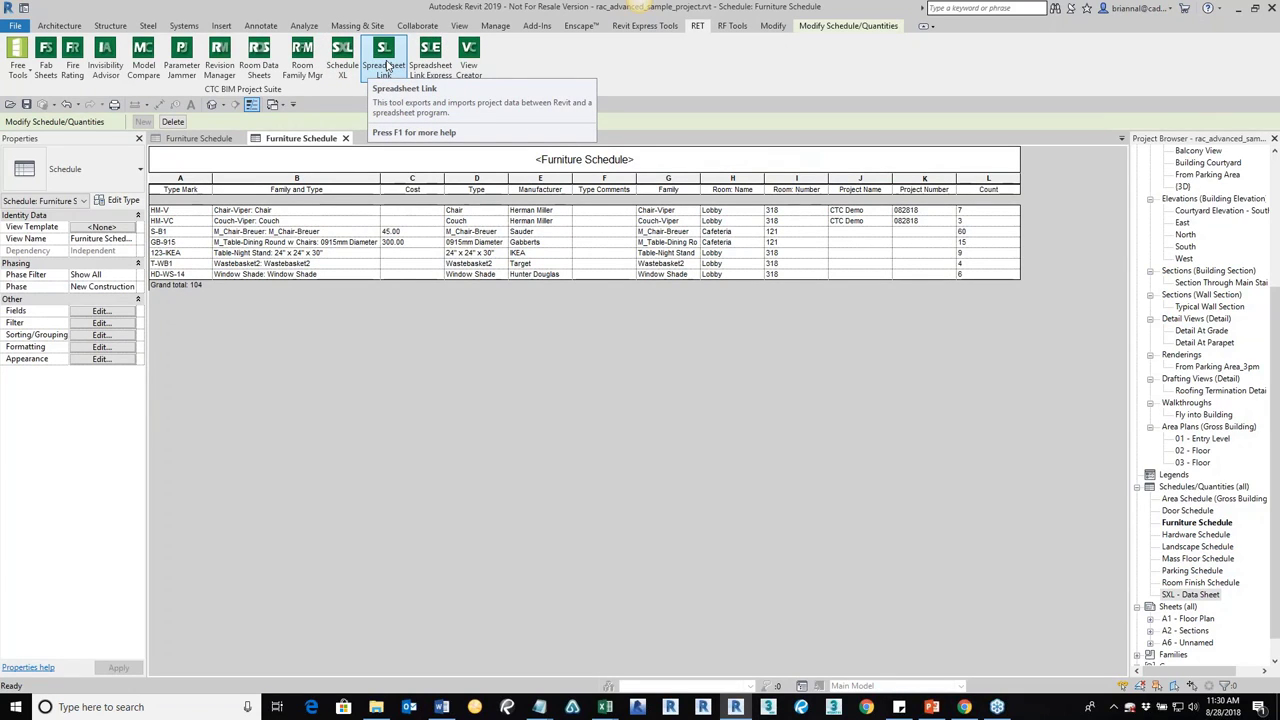
left_click(384, 68)
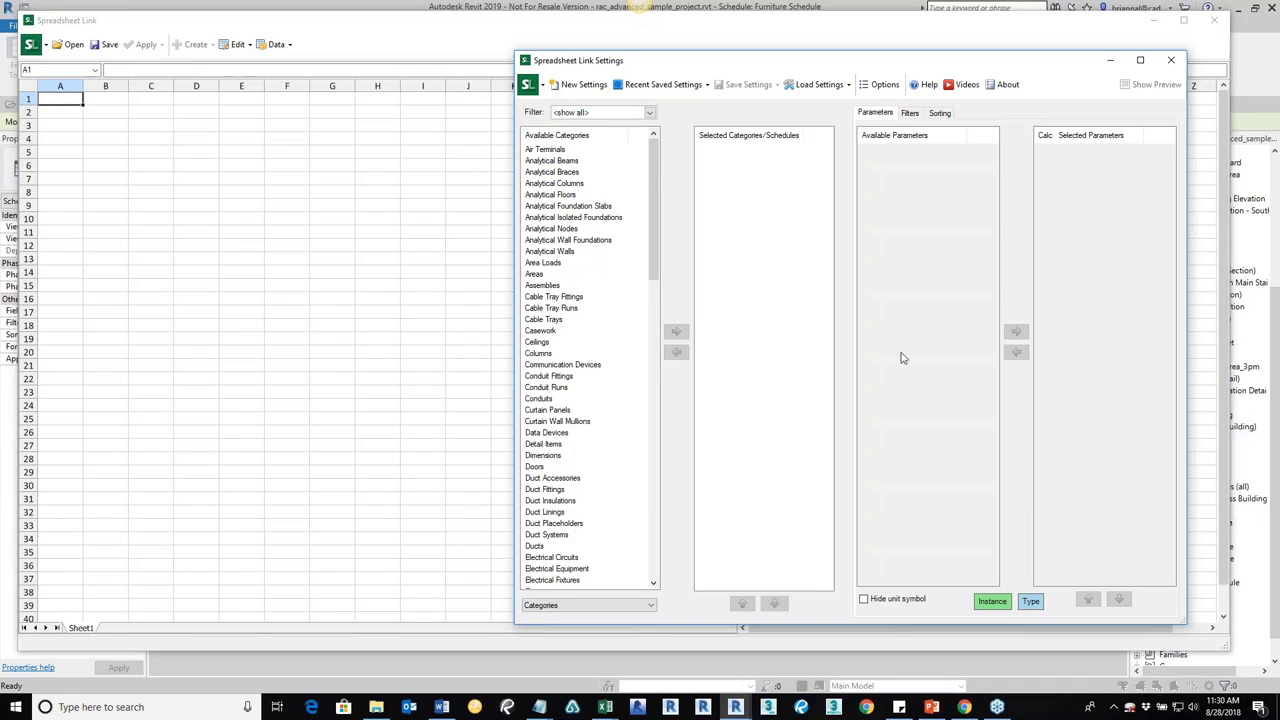
- List the available schedules instead of categories and add Furniture Schedule to the selected categories and schedules
scroll(563, 302, "down", 4)
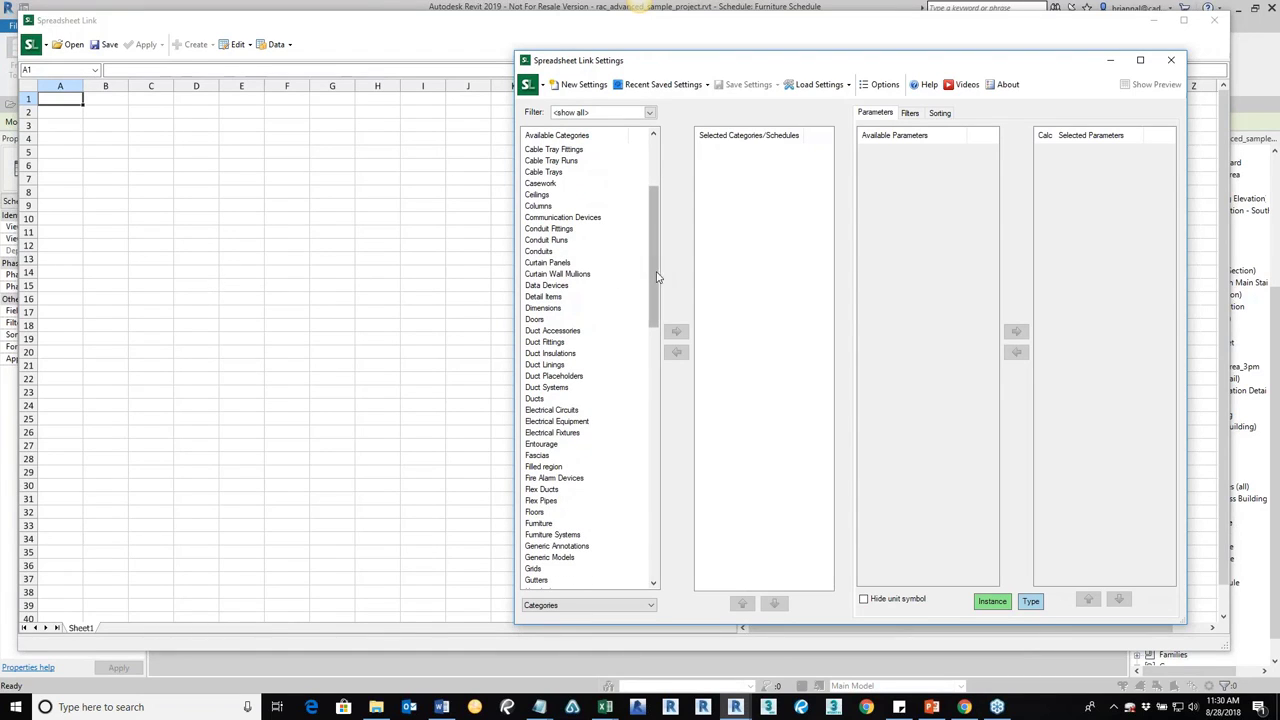
left_click_drag(654, 295, 656, 417)
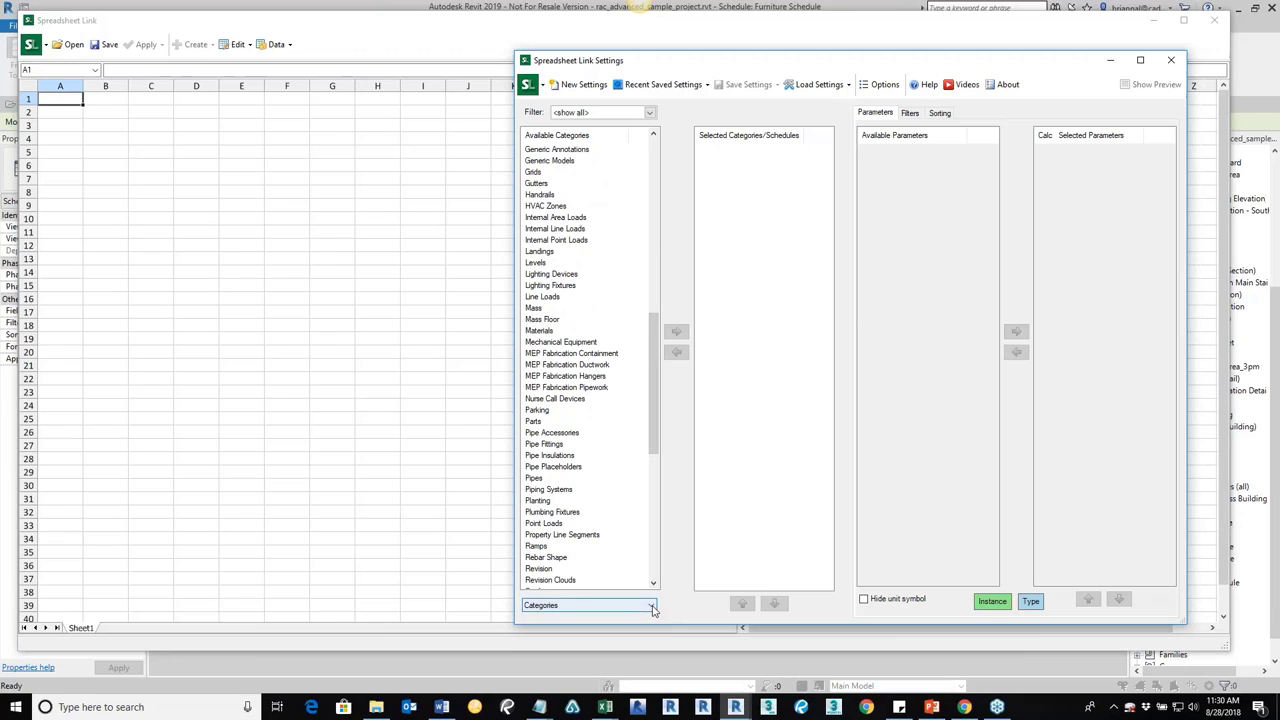
left_click(651, 605)
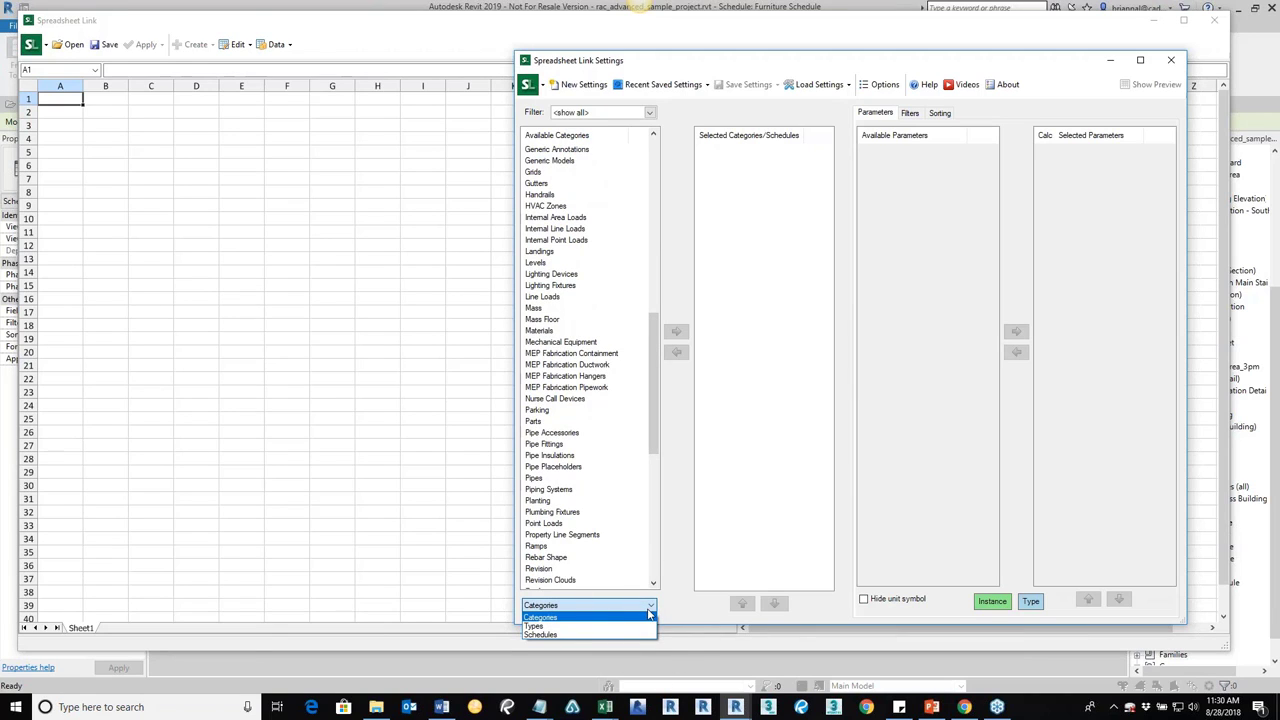
left_click(547, 636)
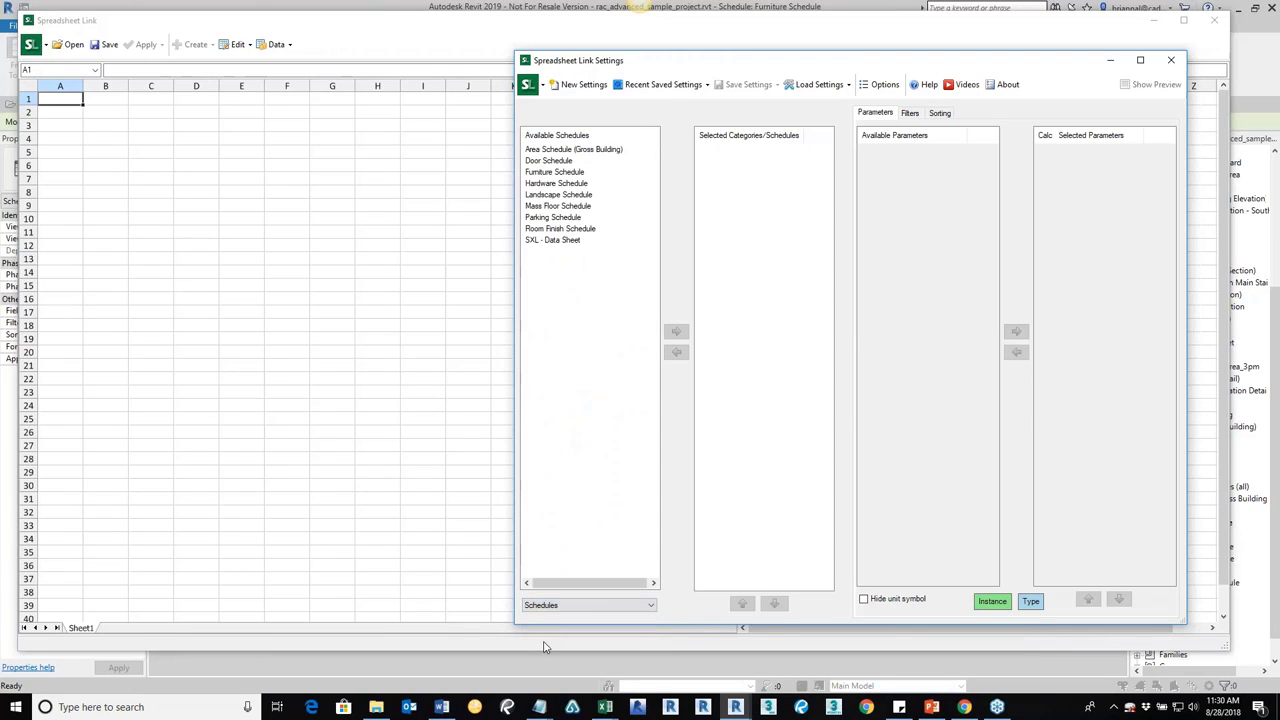
left_click(558, 172)
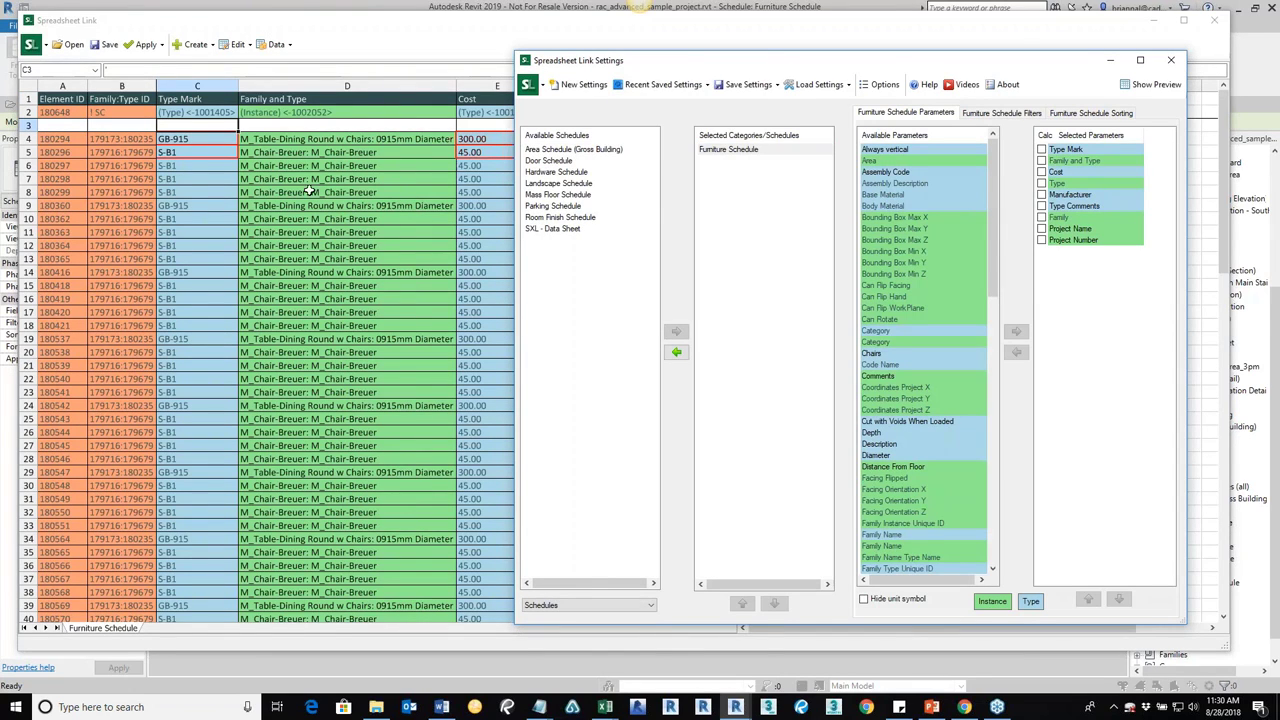
- Save the Spreadsheet Link furniture export as an Excel workbook named Furniture DATA SHEET Demo
left_click(105, 48)
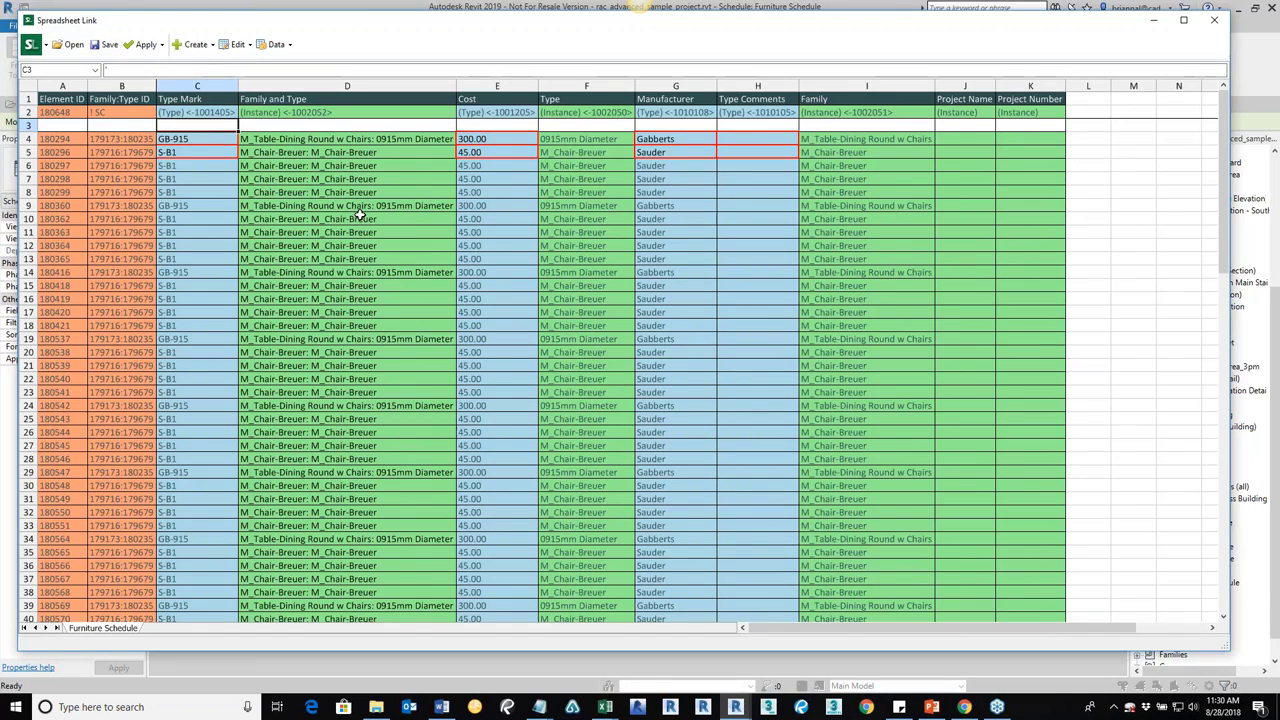
left_click(108, 50)
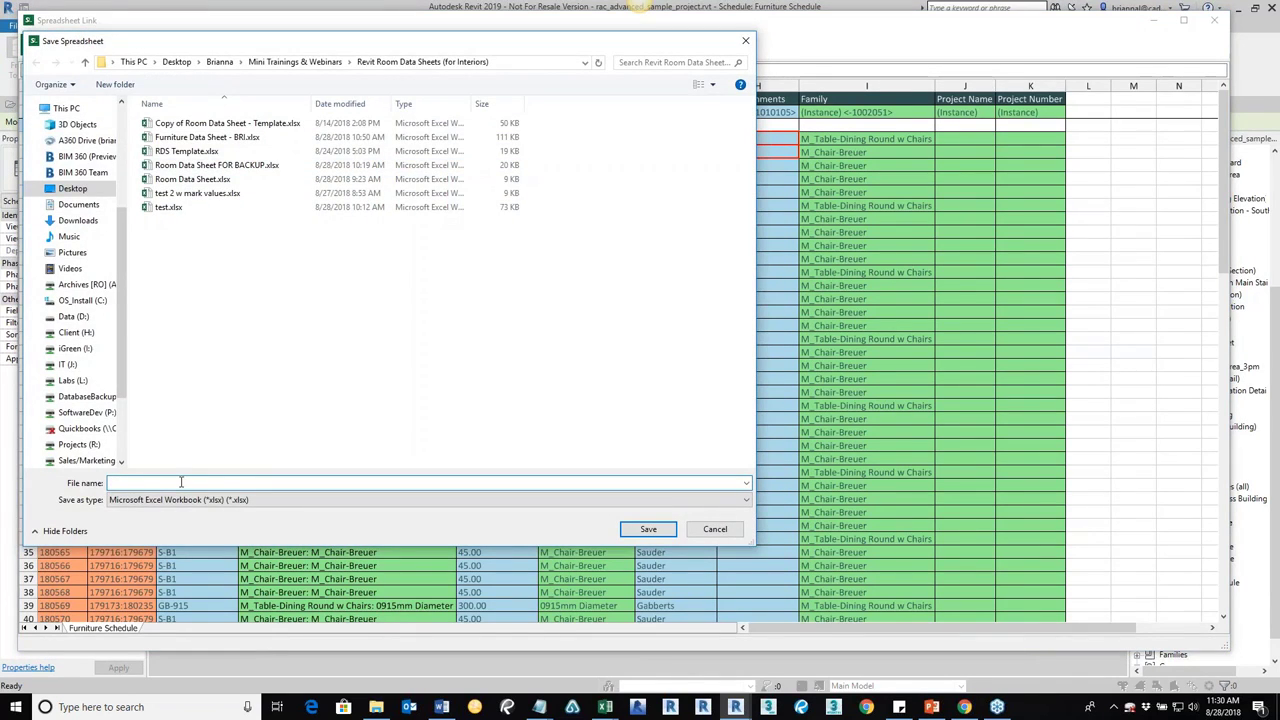
type("Furn")
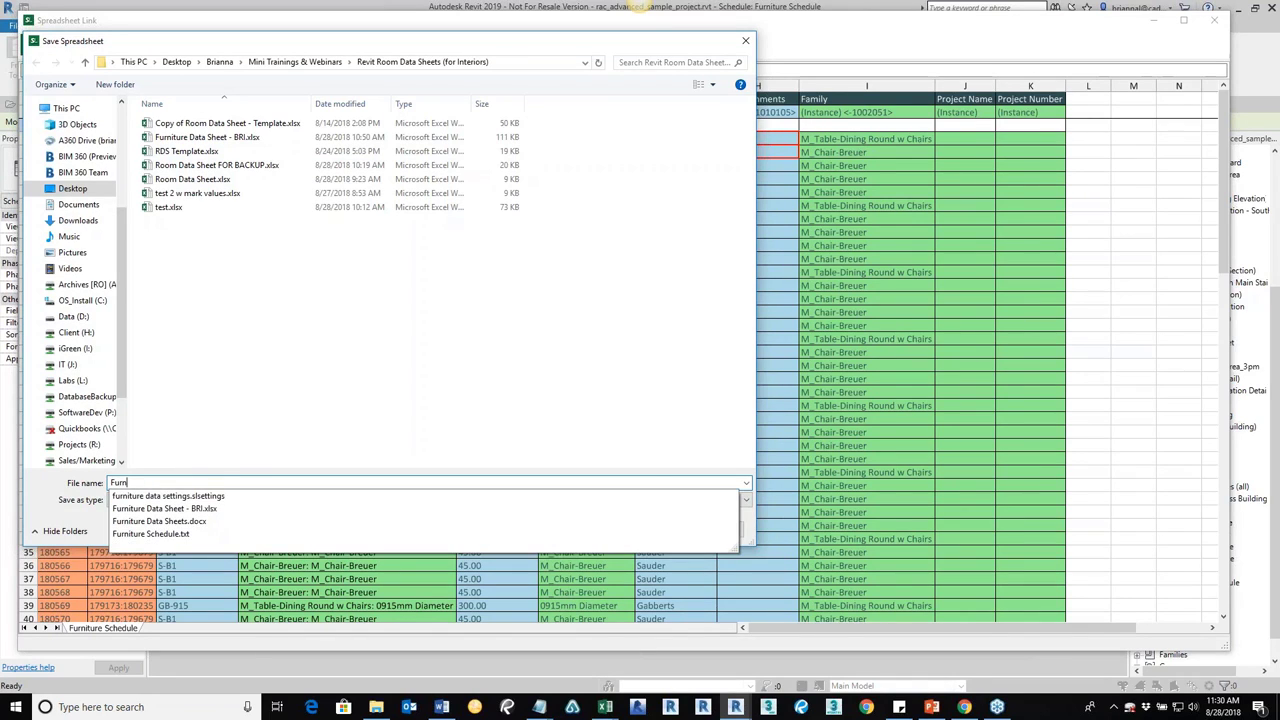
type("t")
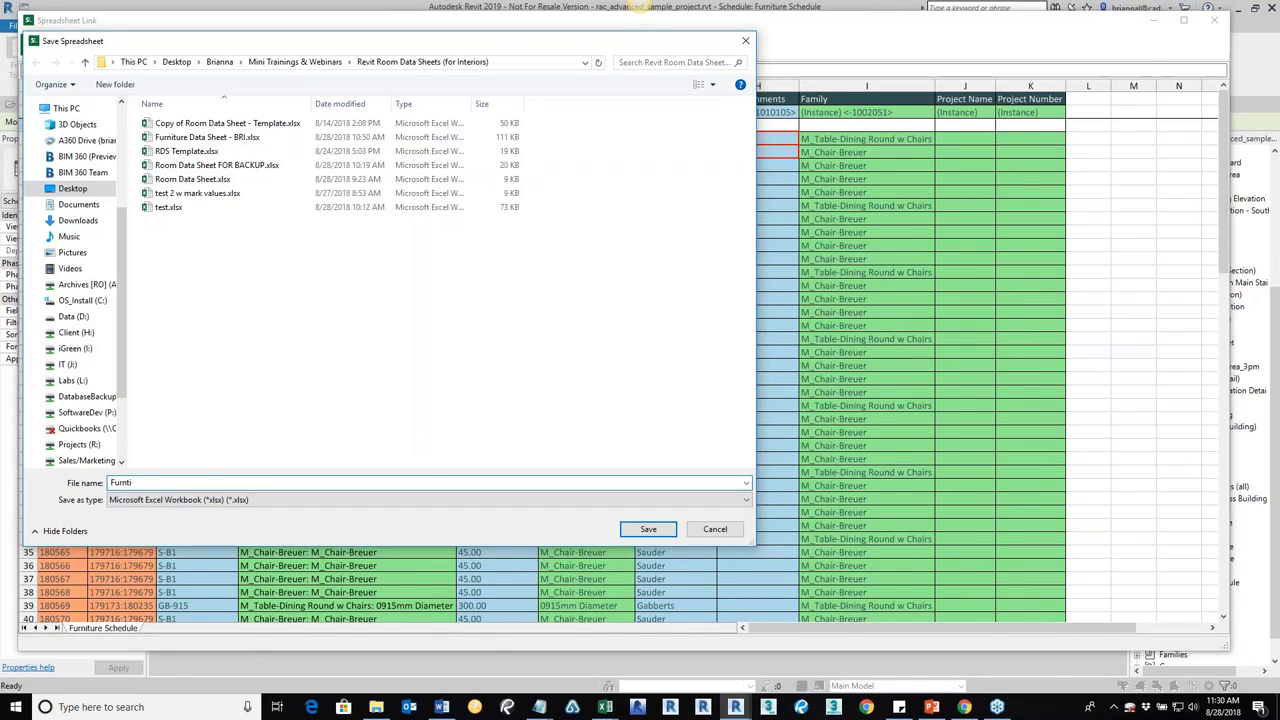
key("BackSpace")
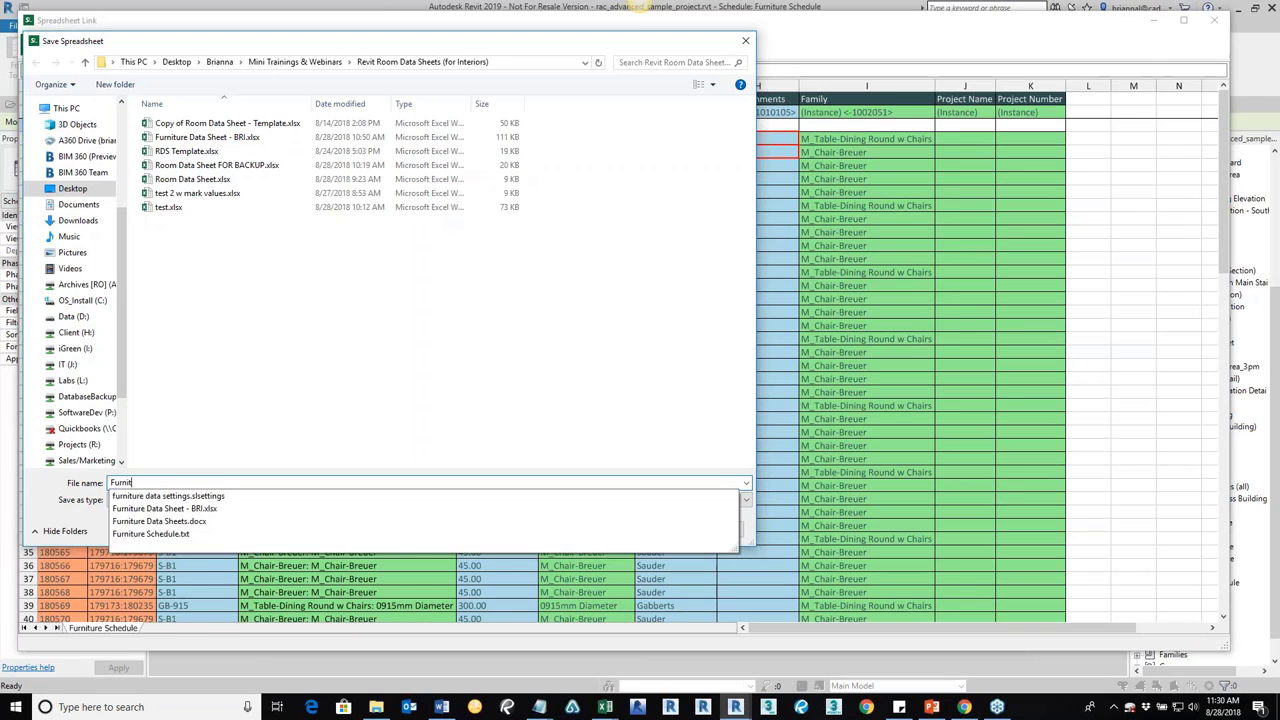
type("iture DATA SHEET")
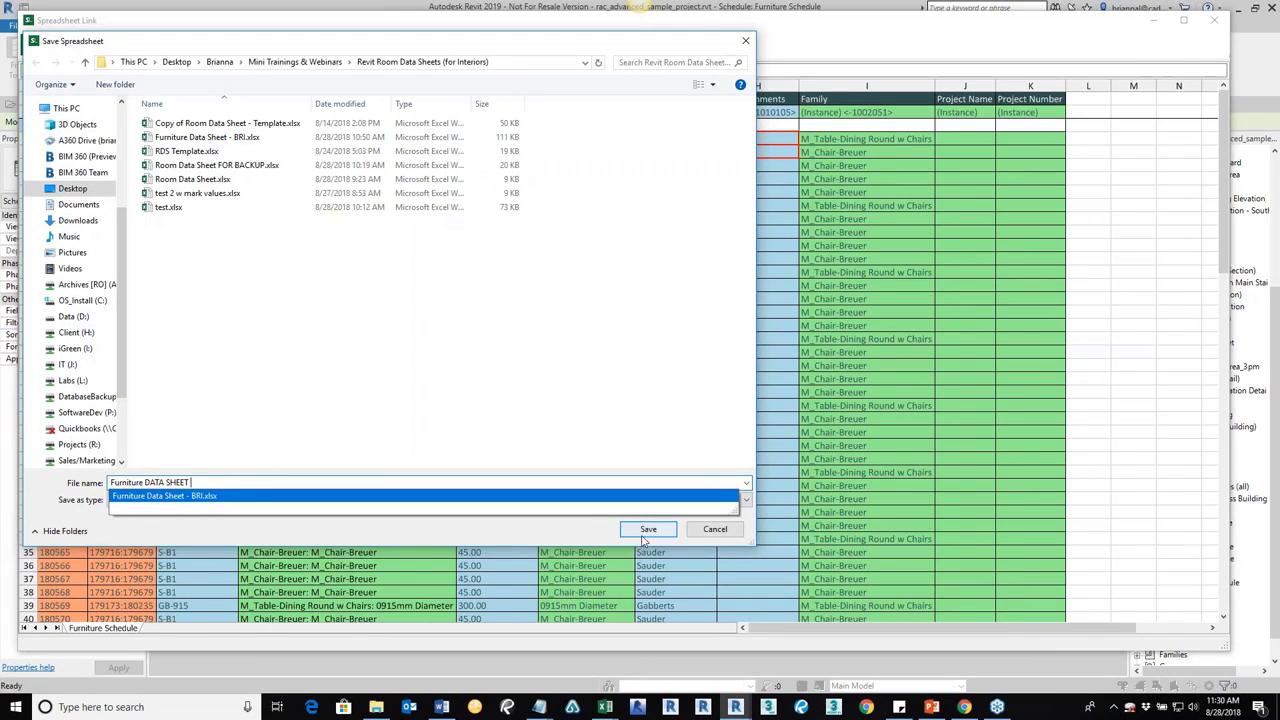
left_click(202, 482)
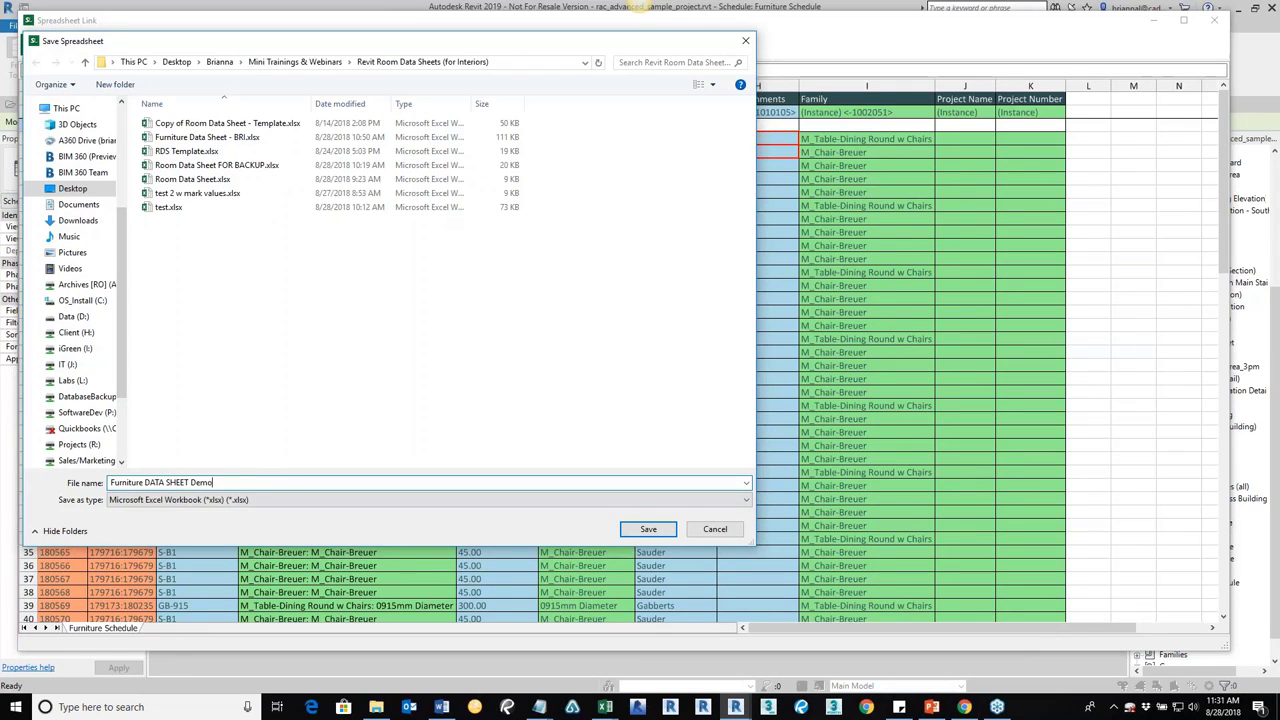
left_click(646, 528)
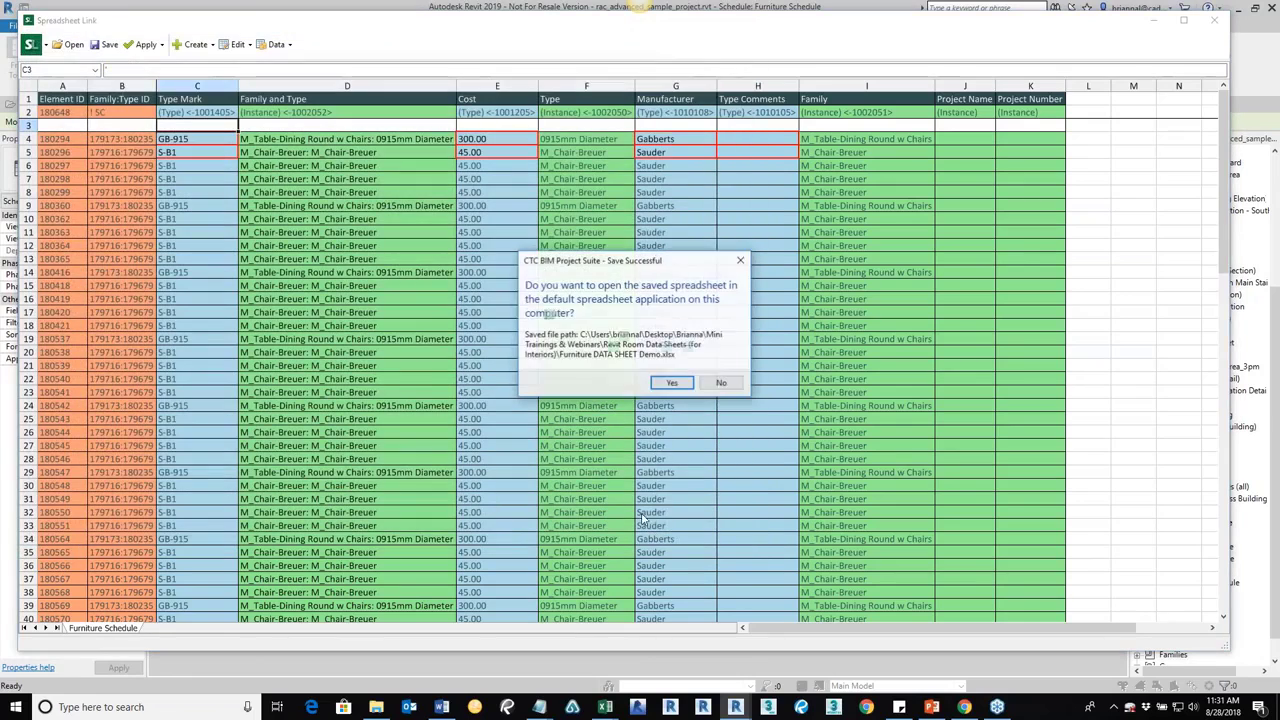
- Open the saved workbook in a wider Excel window and add a blank worksheet after Furniture Schedule
left_click(672, 383)
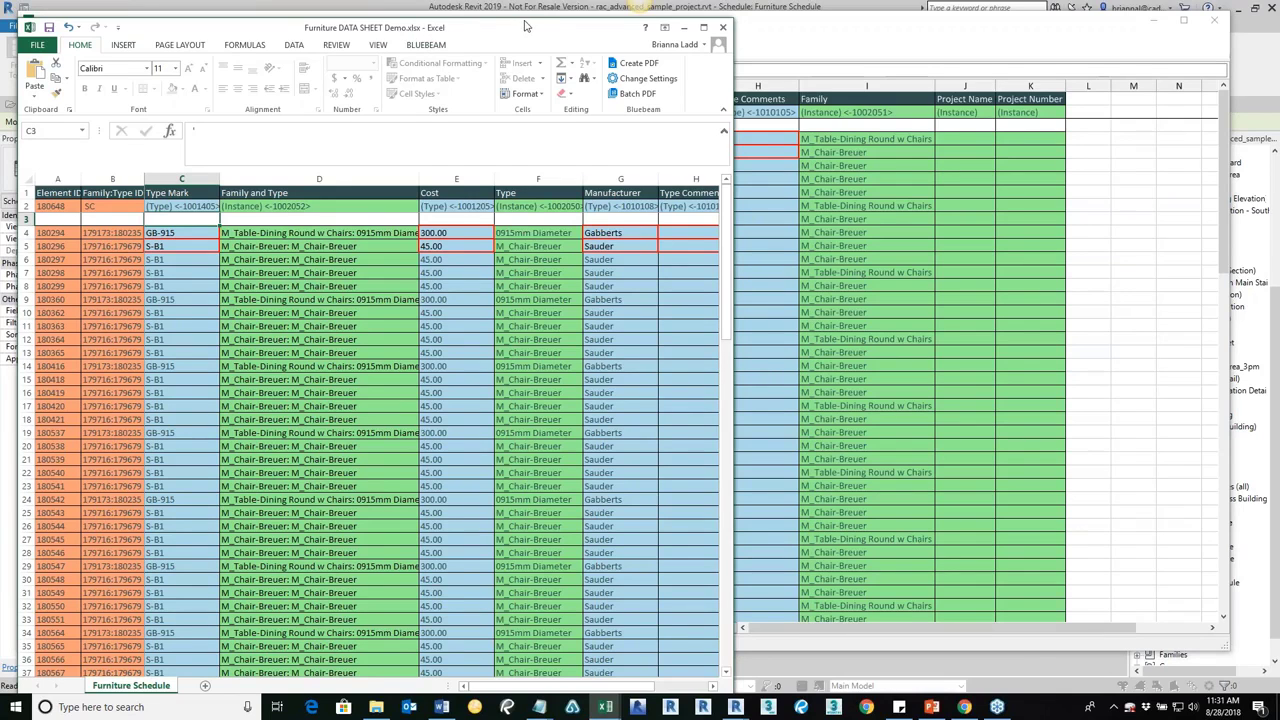
left_click_drag(526, 26, 509, 18)
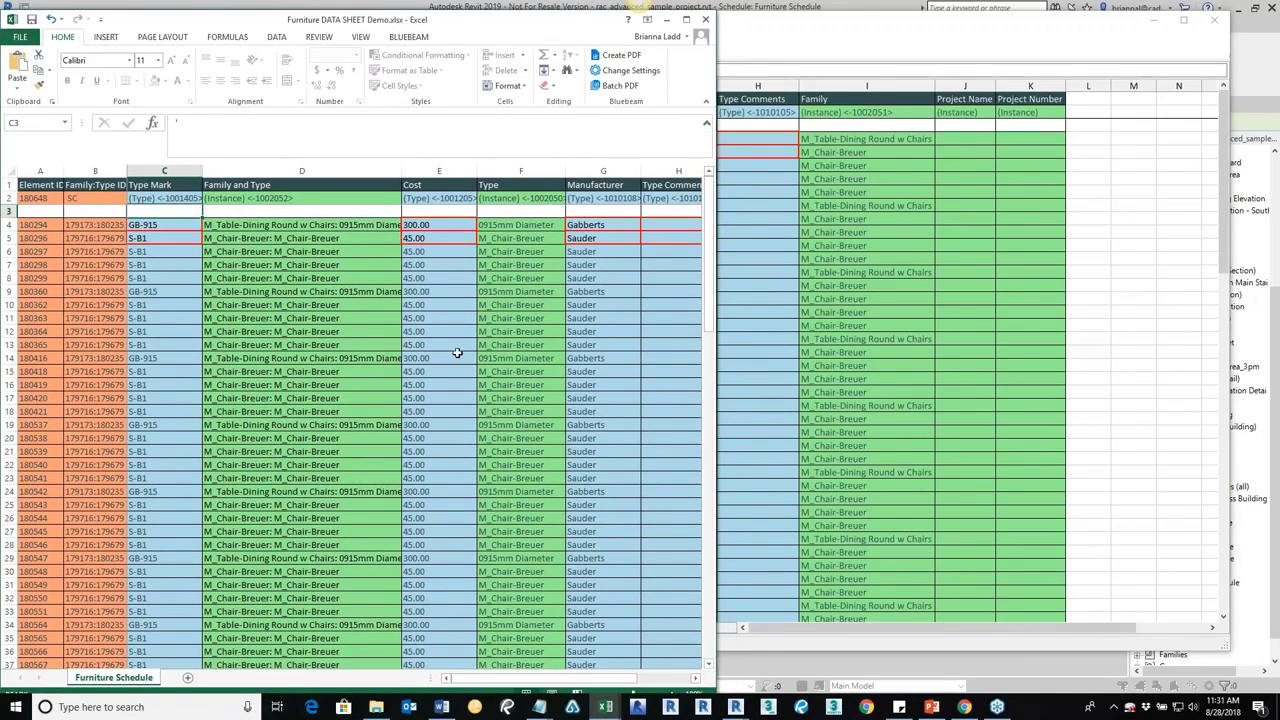
left_click_drag(716, 348, 921, 349)
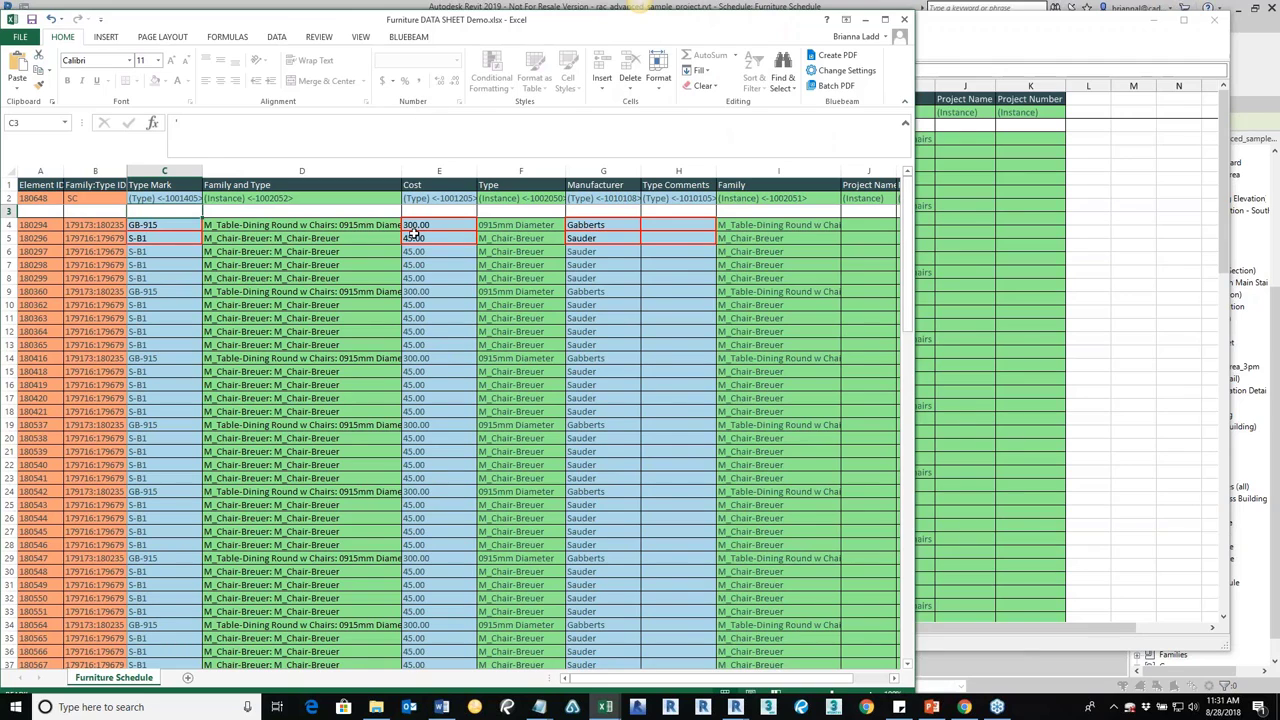
left_click(188, 682)
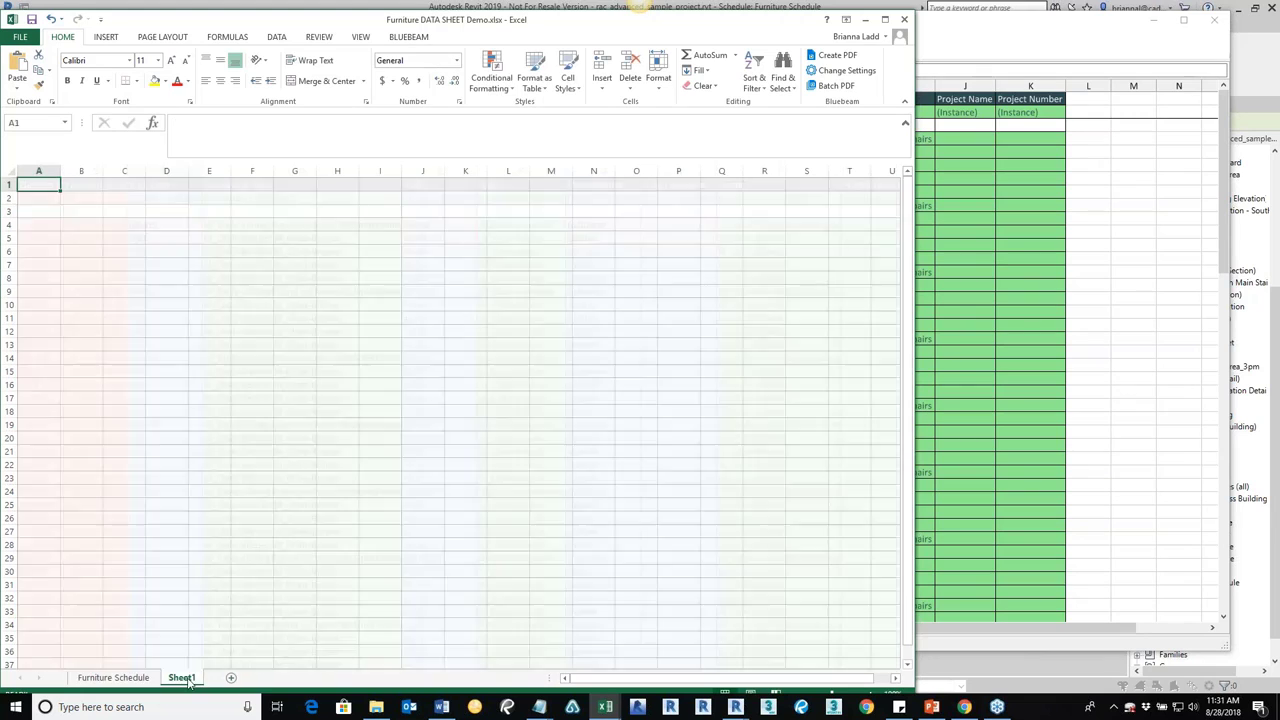
right_click(190, 680)
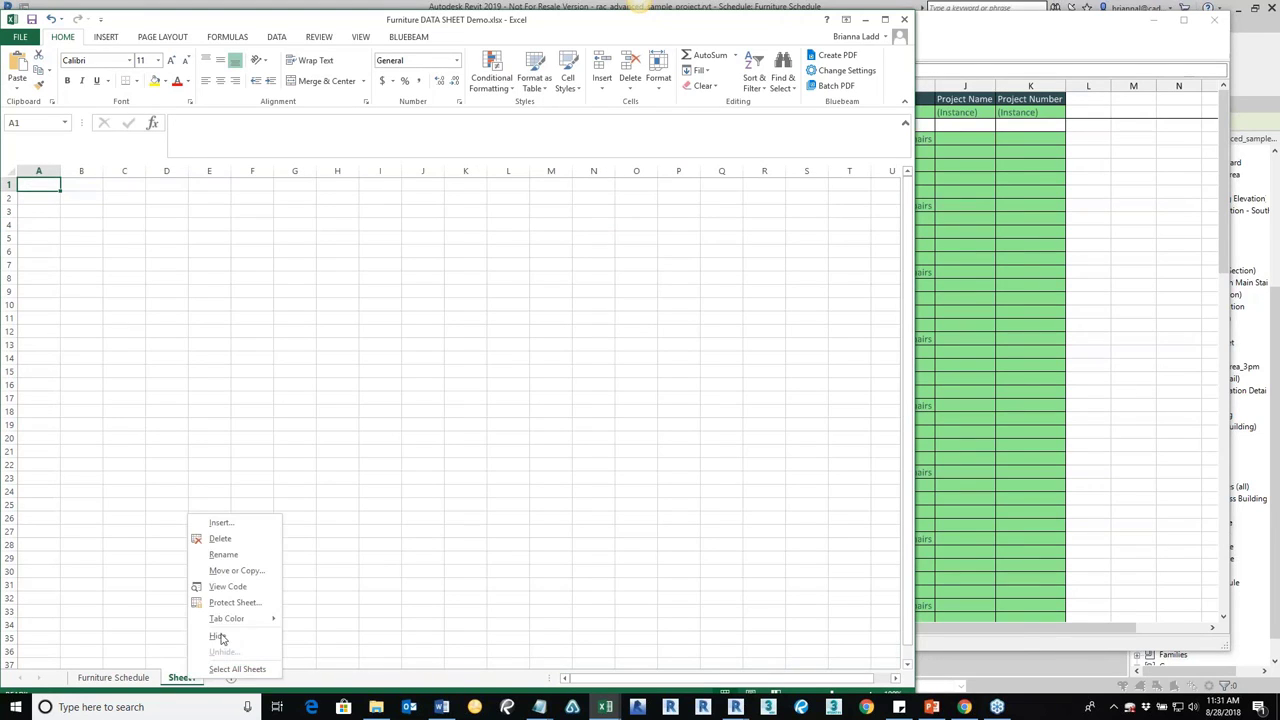
left_click(232, 554)
left_click(234, 553)
type("ata")
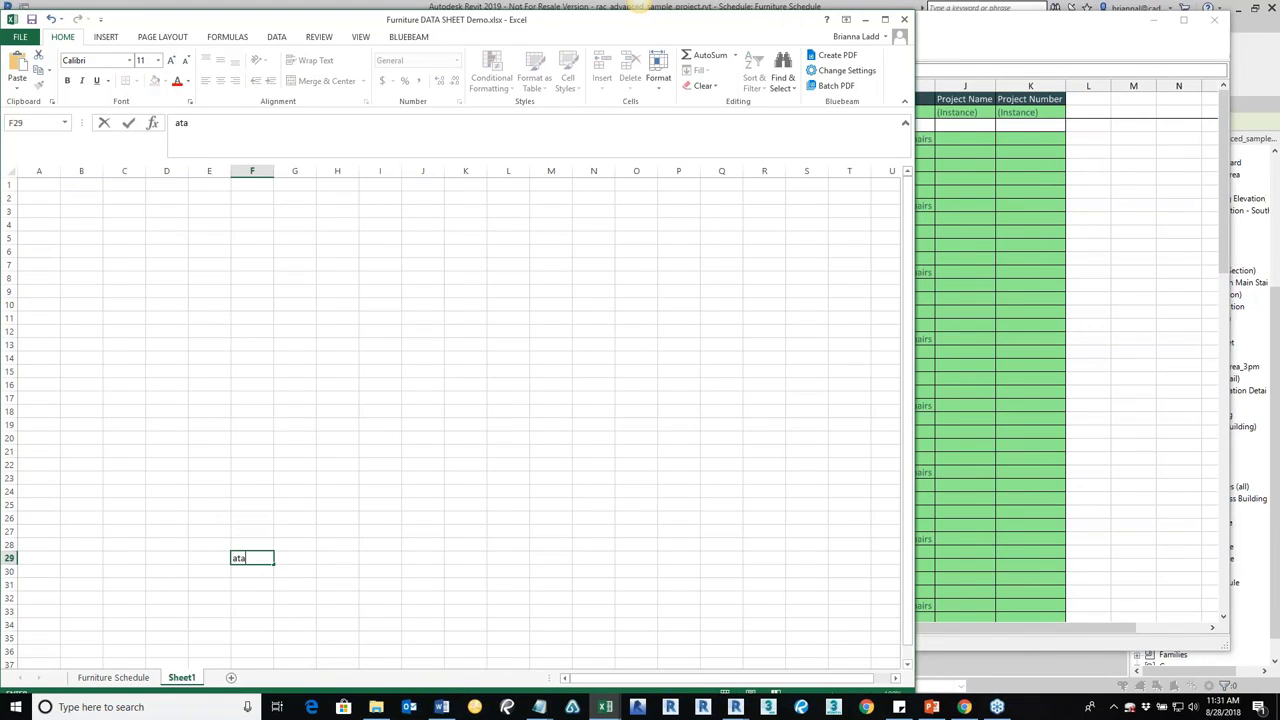
key("BackSpace")
key("BackSpace")
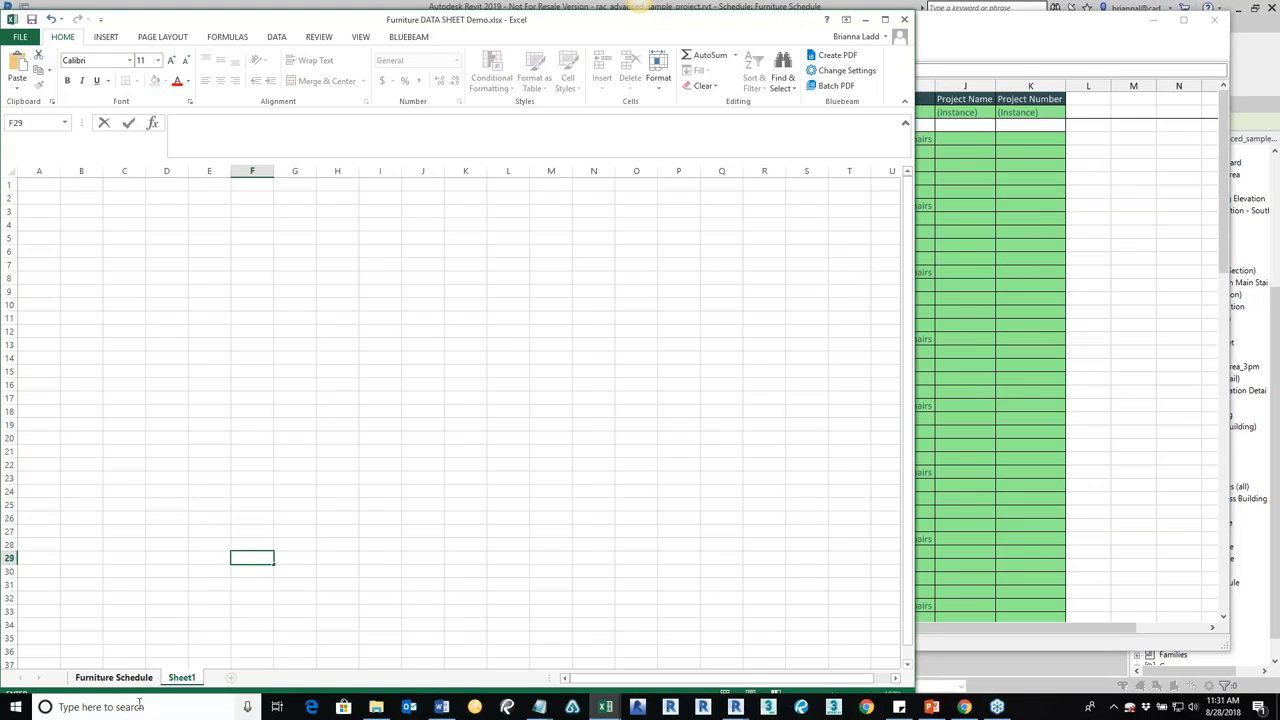
- Rename the new worksheet as Data Sheet
right_click(179, 678)
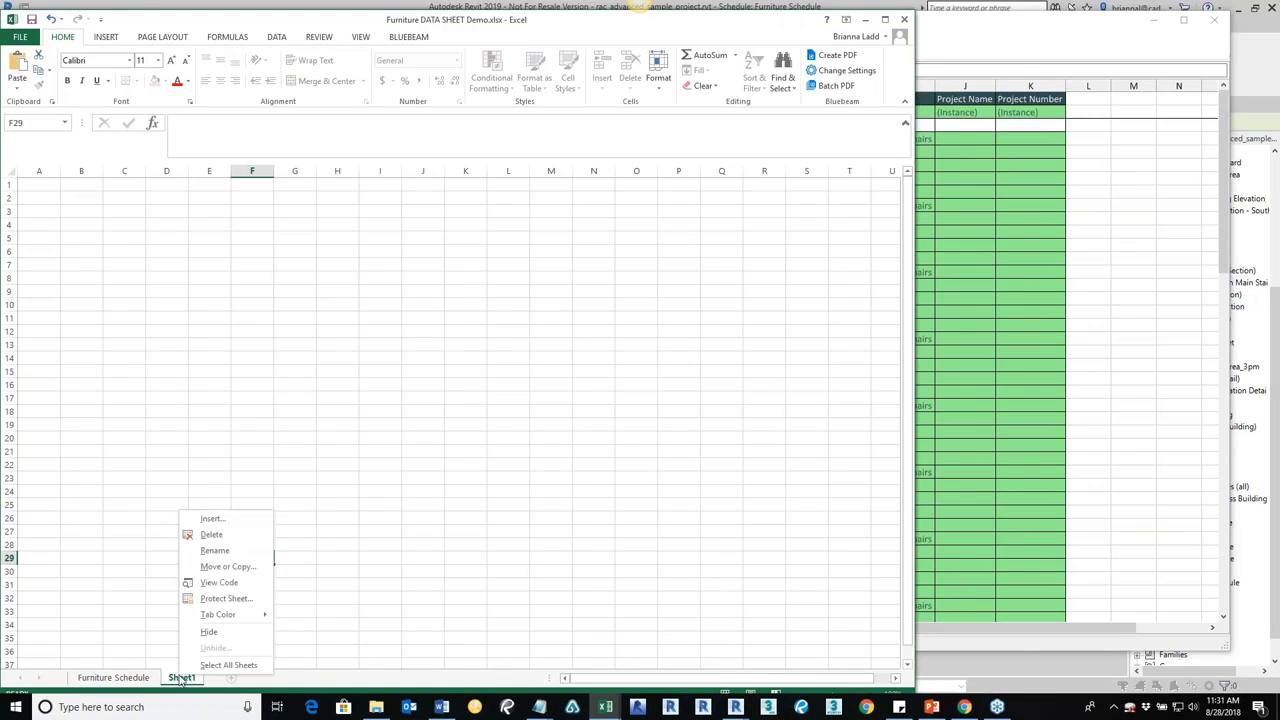
left_click(212, 551)
type("Date")
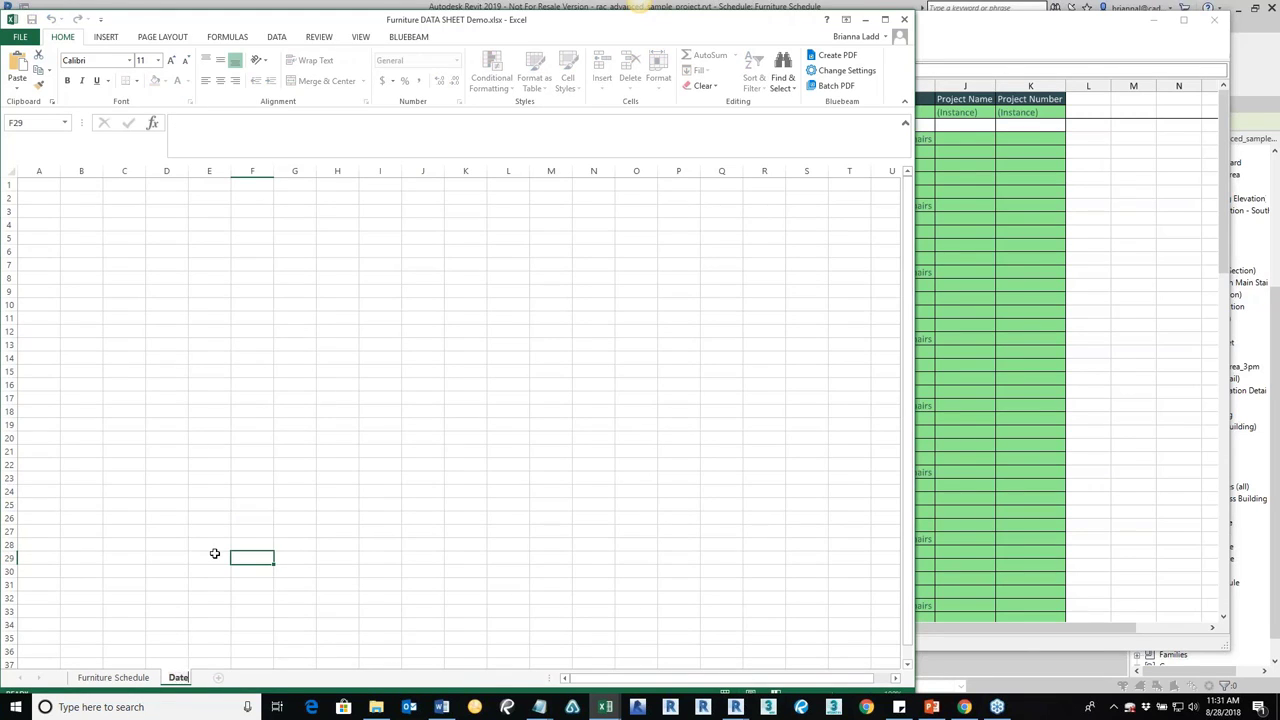
key("Return")
key("BackSpace")
type("a Sheet")
left_click(249, 516)
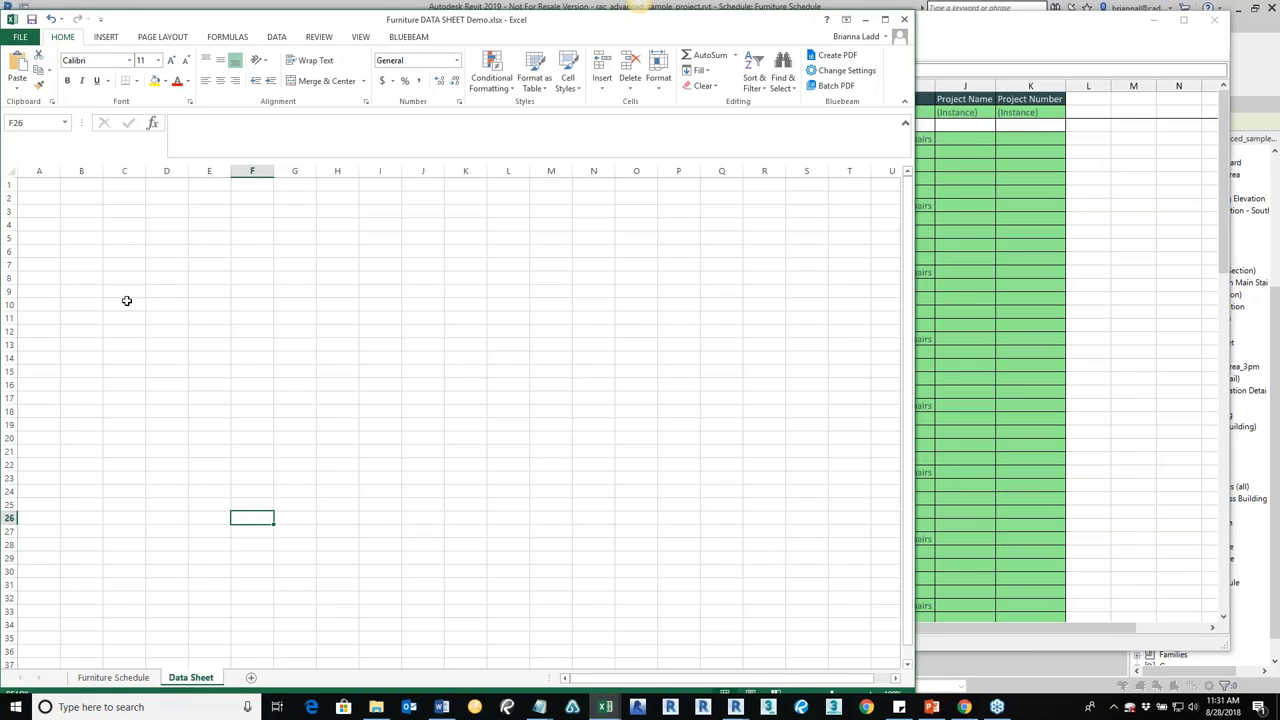
- Widen column A to about double and enter the label Family/furniture Type in cell A8
left_click(38, 277)
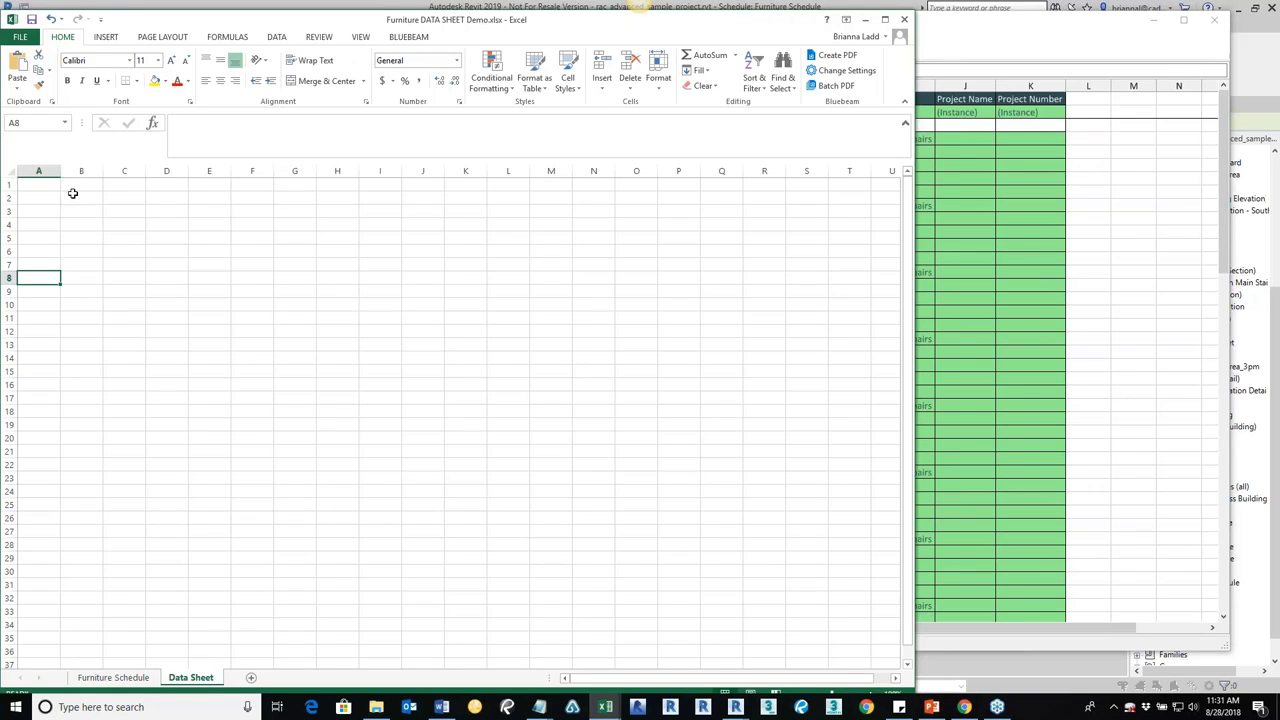
left_click_drag(59, 170, 103, 174)
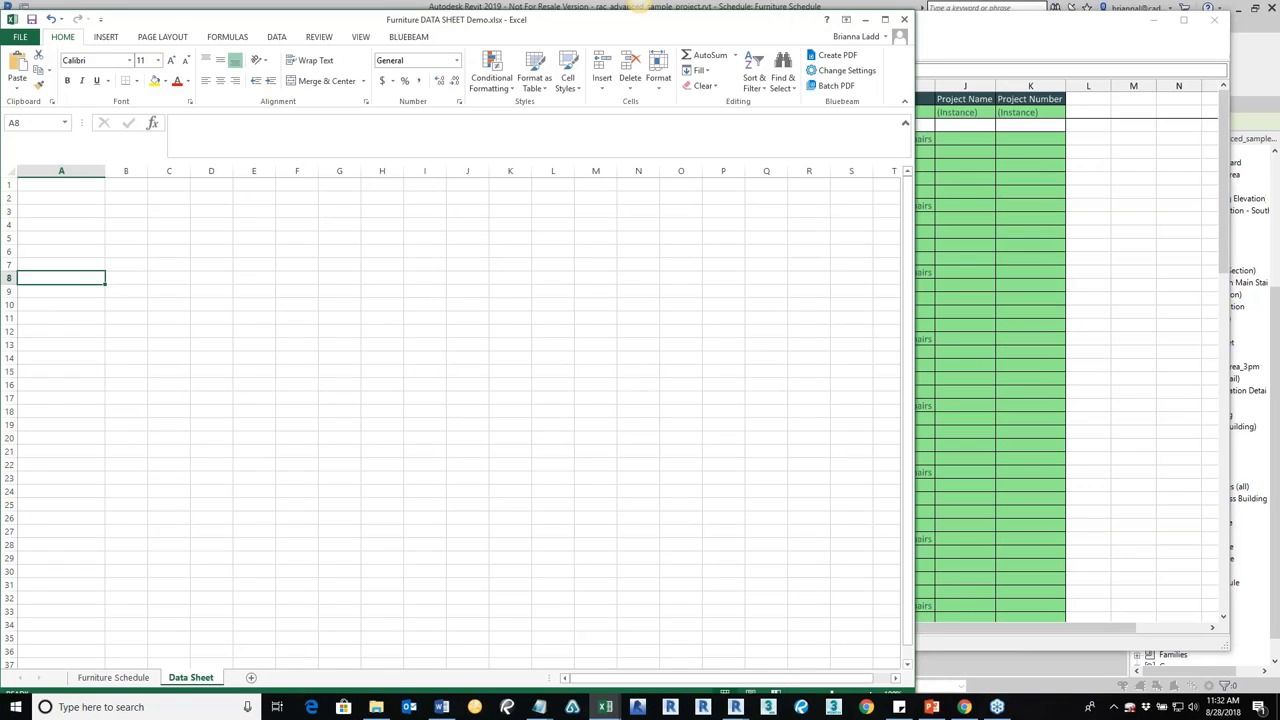
type("Fmaily")
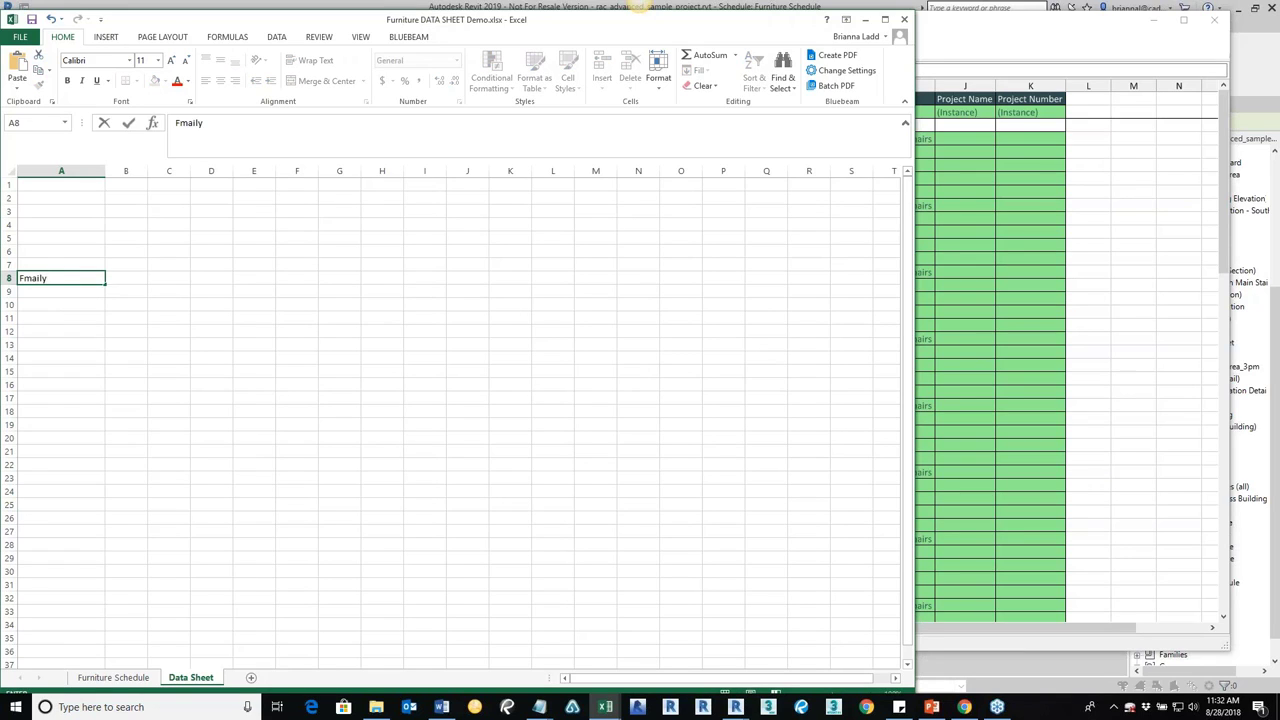
key("BackSpace")
key("BackSpace")
key("BackSpace")
key("BackSpace")
type("ily/furniture Type")
- Enter the label Manufacturer in cell A10 and move both labels down so the block occupies A12:A14
left_click(61, 304)
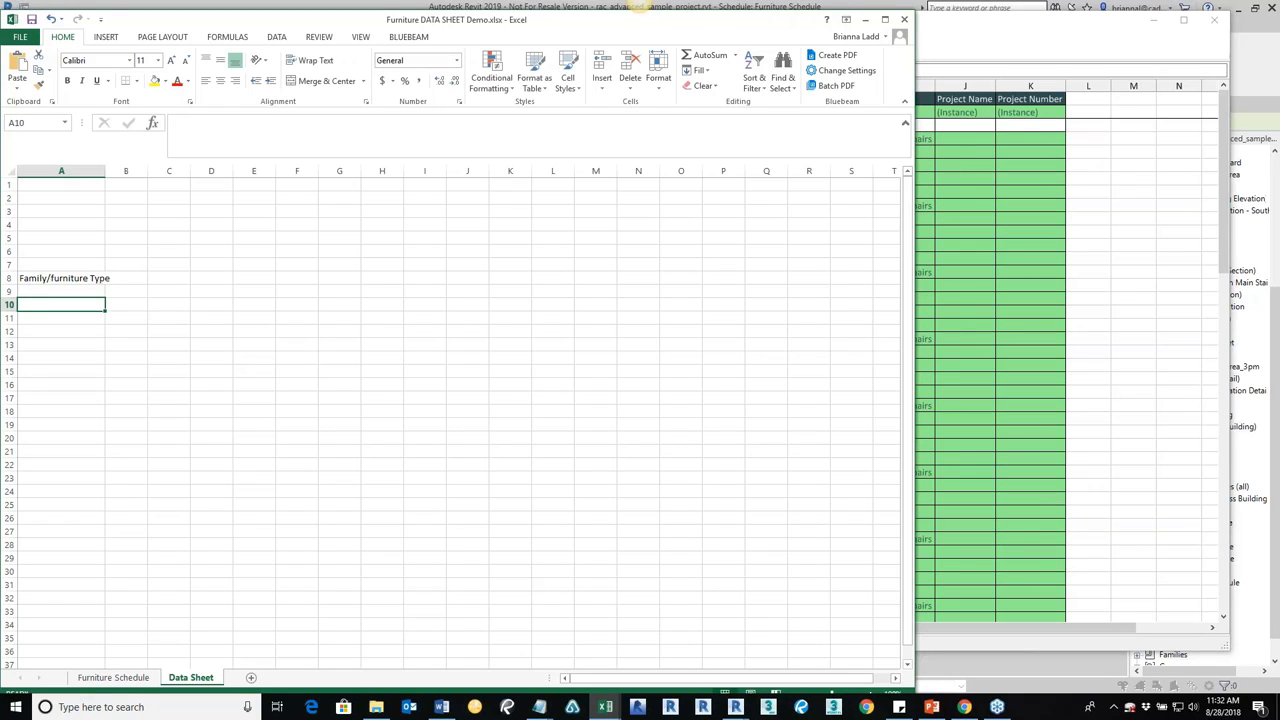
type("Manufacturer")
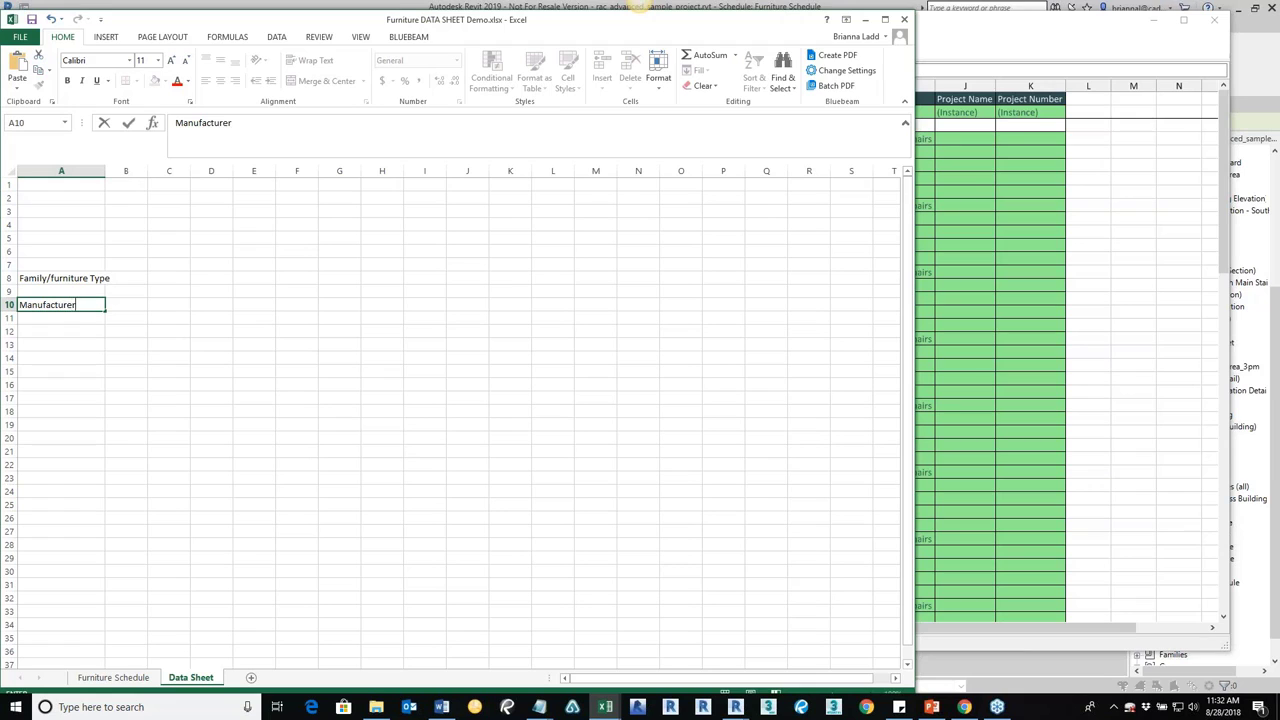
key("Return")
key("Return")
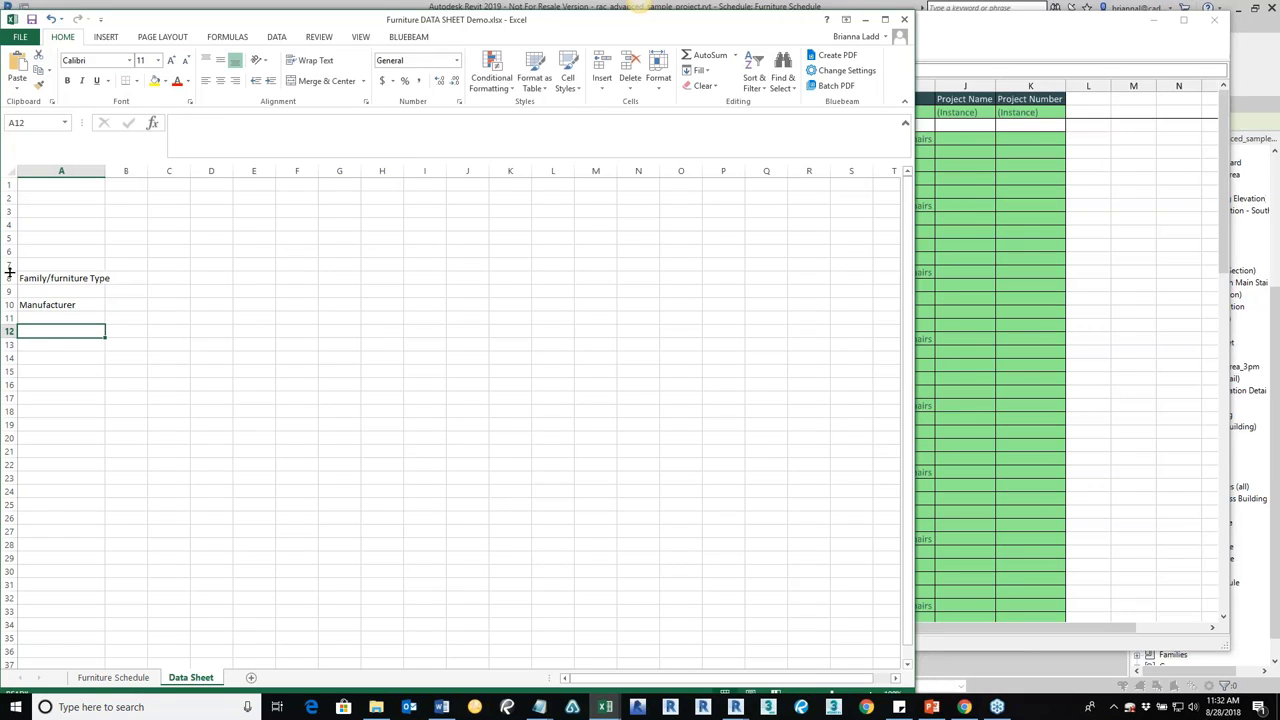
left_click_drag(23, 277, 94, 365)
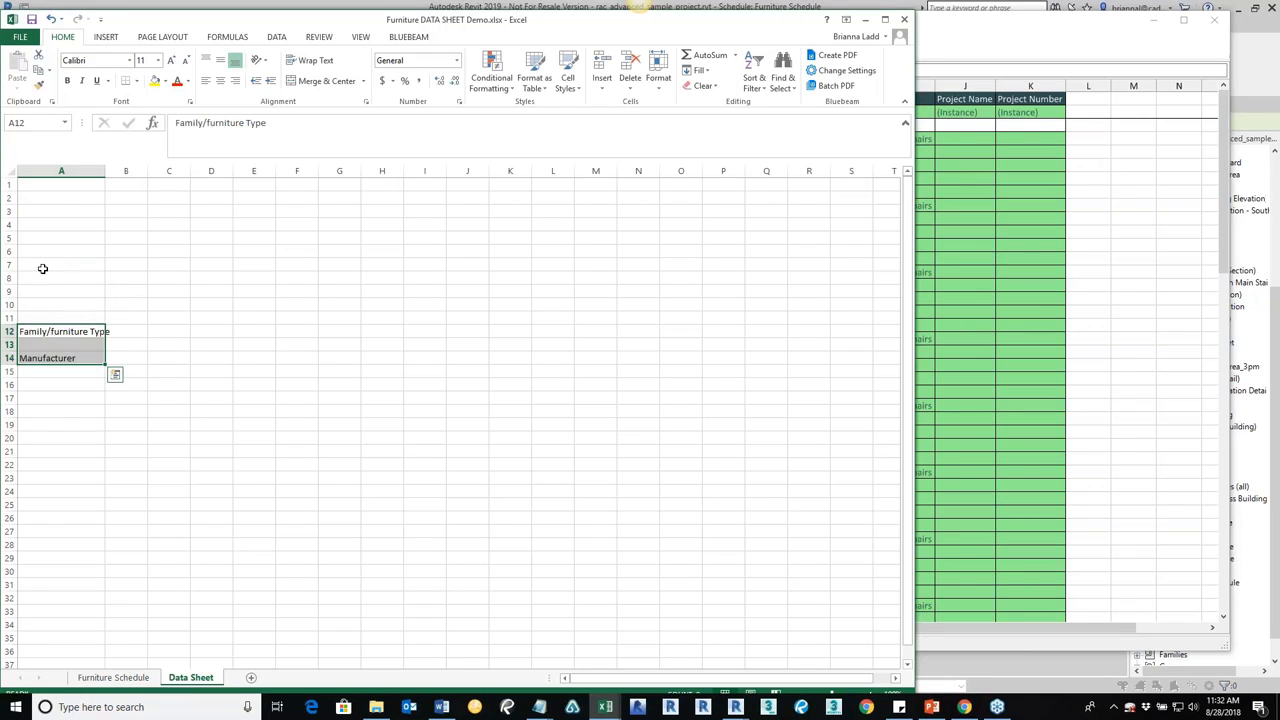
- Enter the labels Project Number in cell A7 and Project Name in cell A9
left_click(43, 268)
type("Proj")
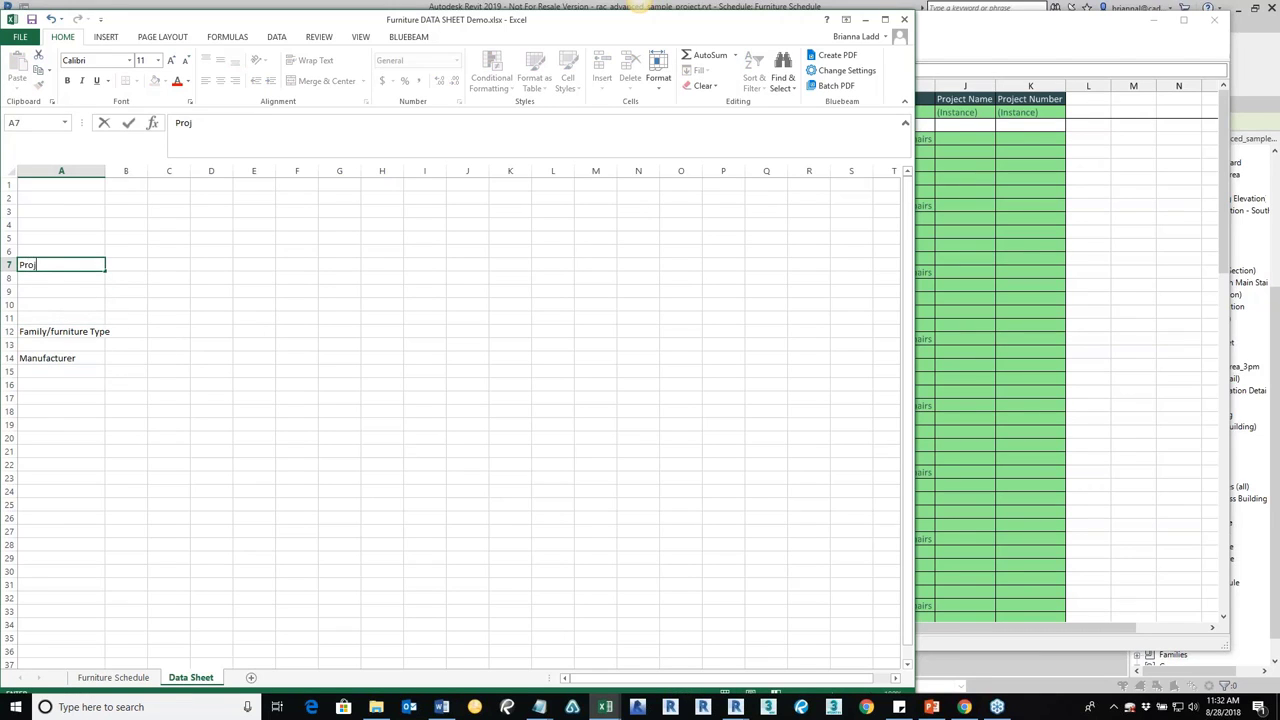
type("ect Number")
key("Return")
key("Return")
type("Project Name")
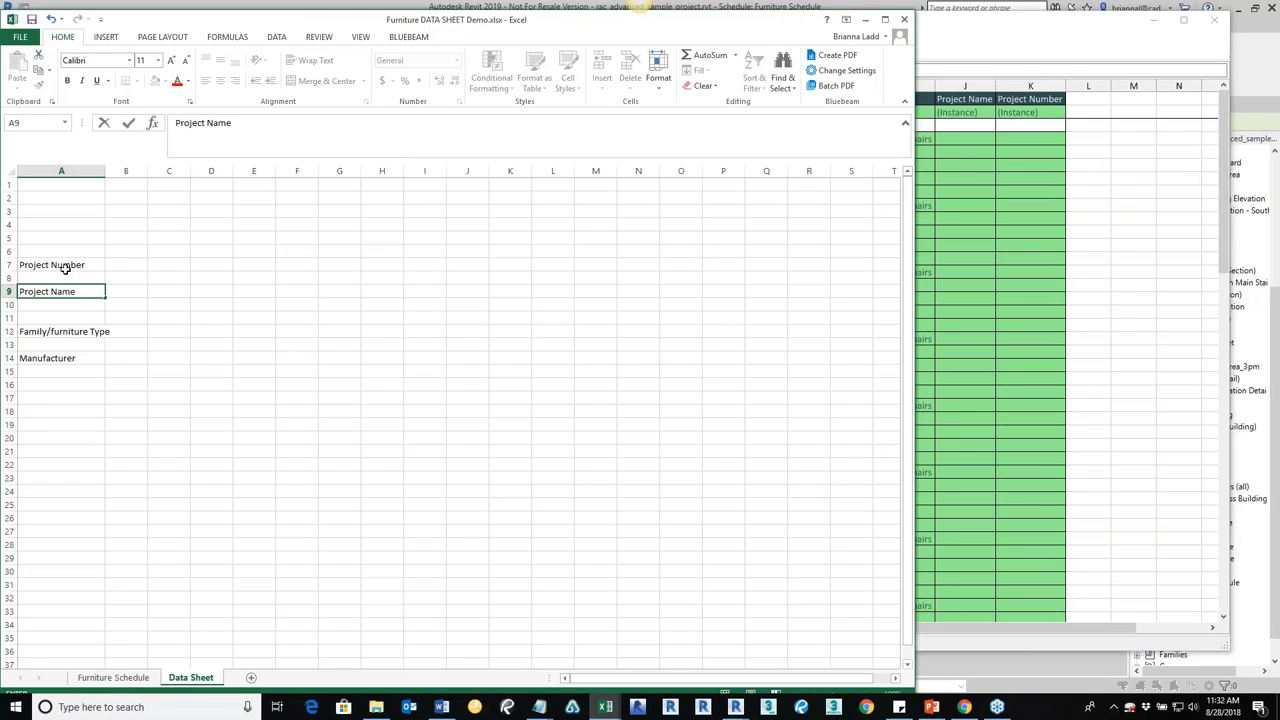
left_click(158, 304)
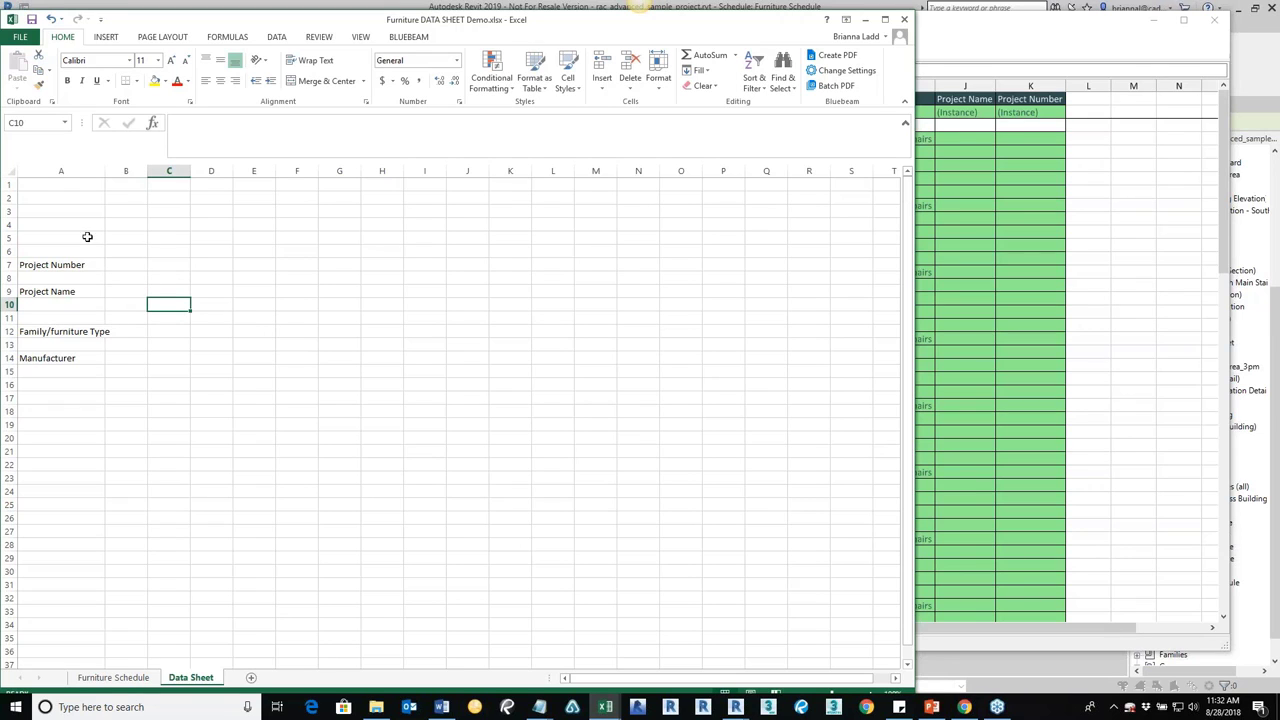
- Widen column A slightly to fit the longest label and move all four labels down two rows to A9:A16
left_click_drag(105, 171, 117, 171)
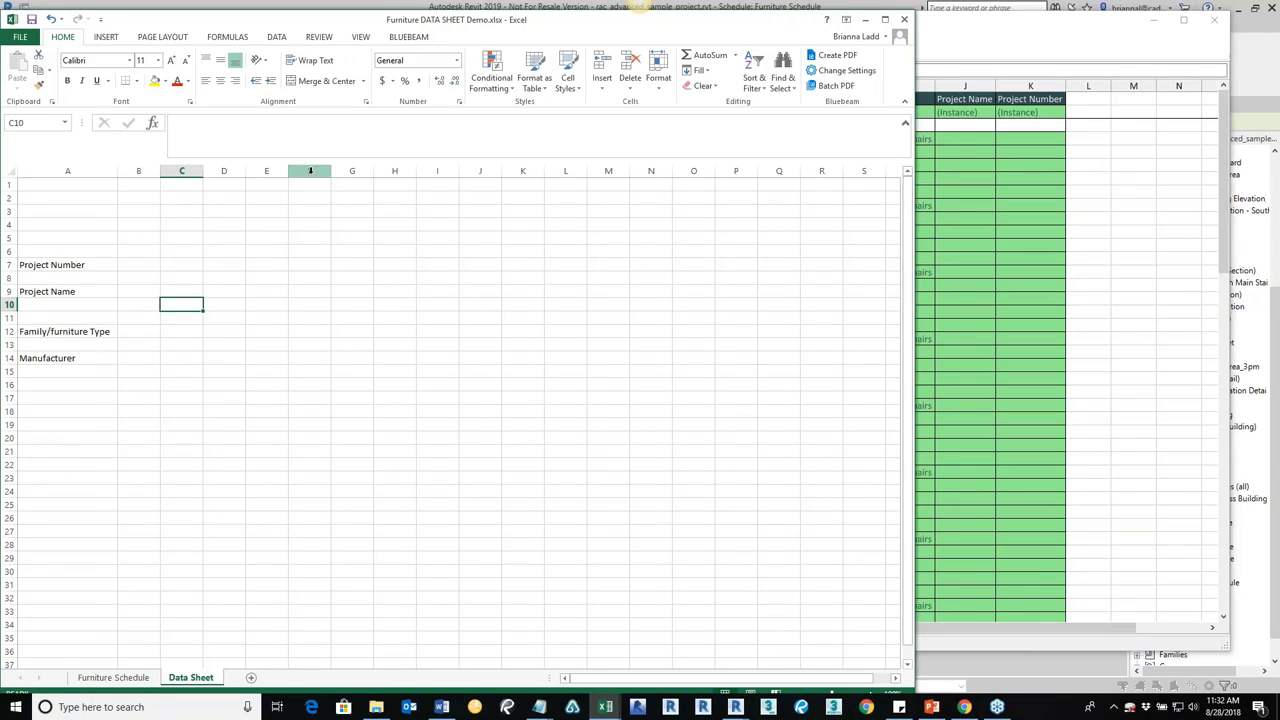
left_click(269, 267)
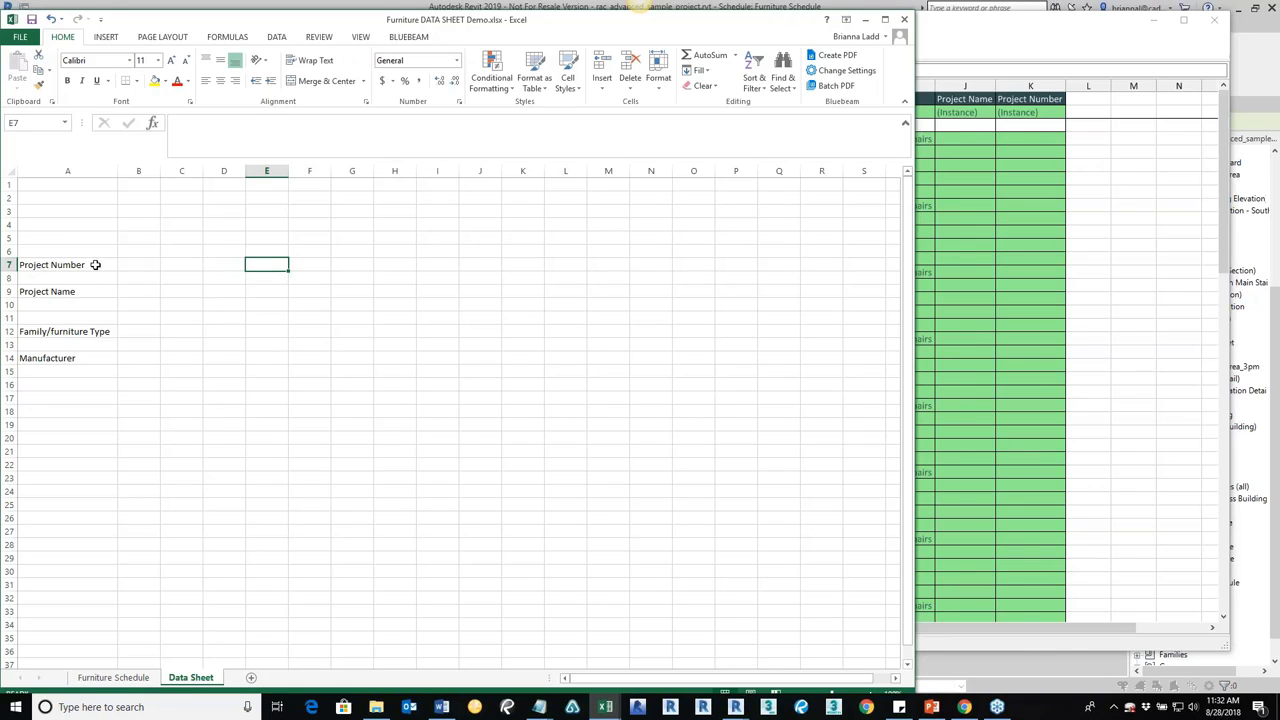
left_click_drag(94, 264, 97, 339)
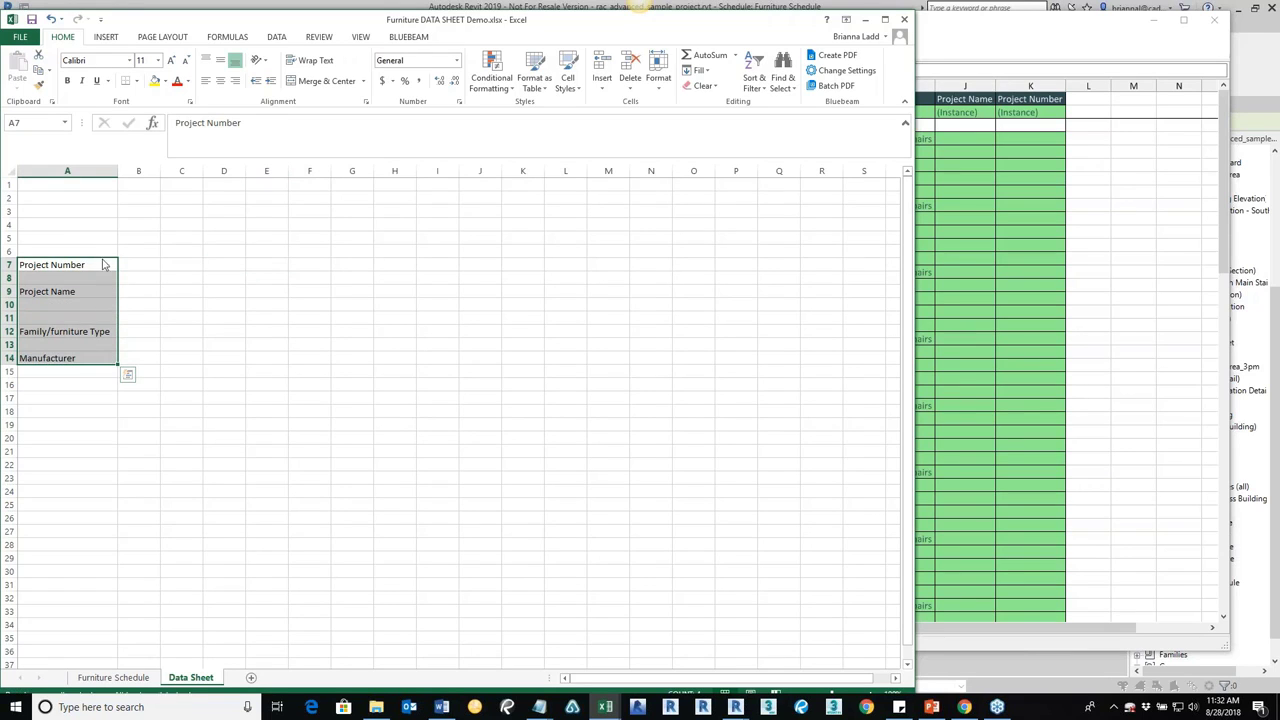
left_click_drag(109, 262, 109, 290)
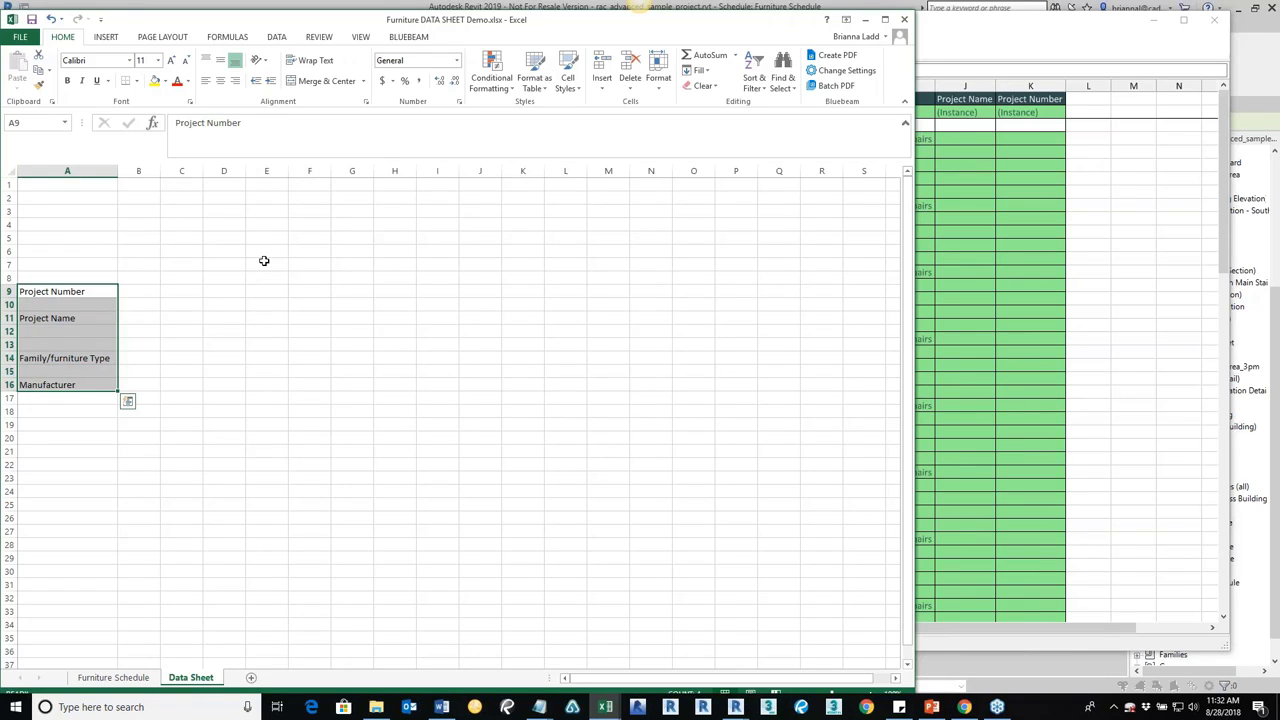
left_click(264, 270)
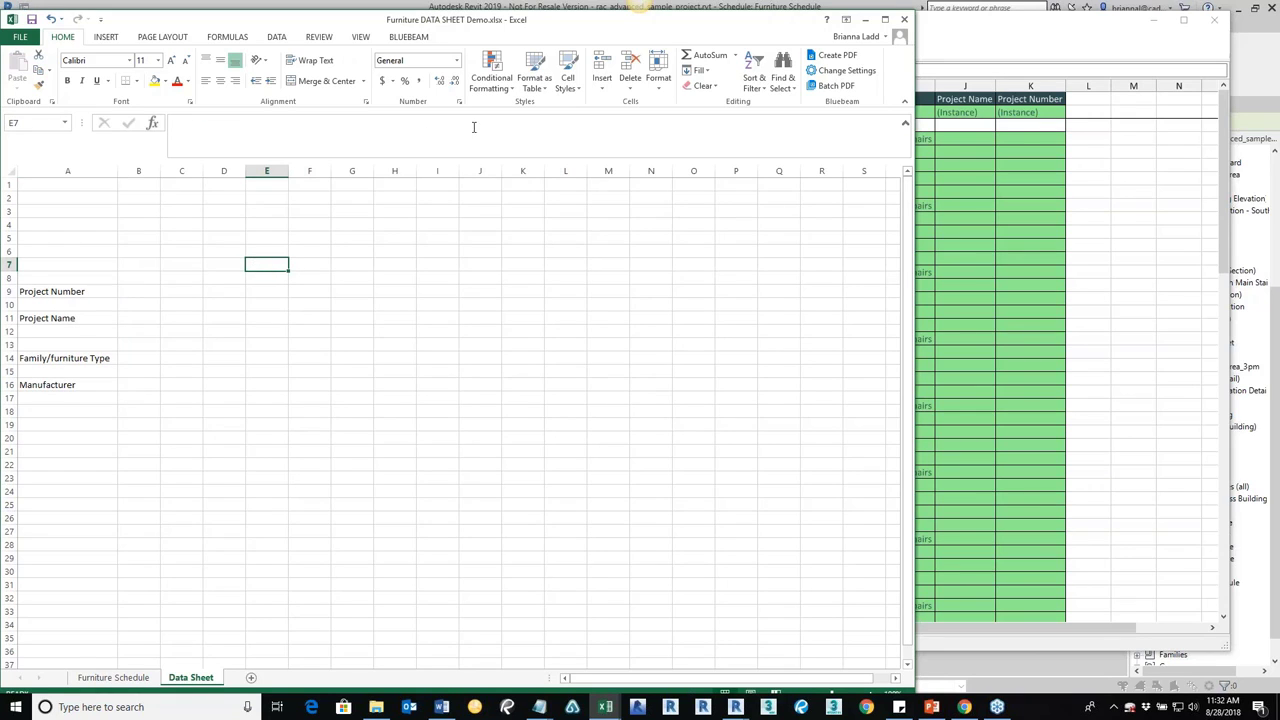
left_click(277, 40)
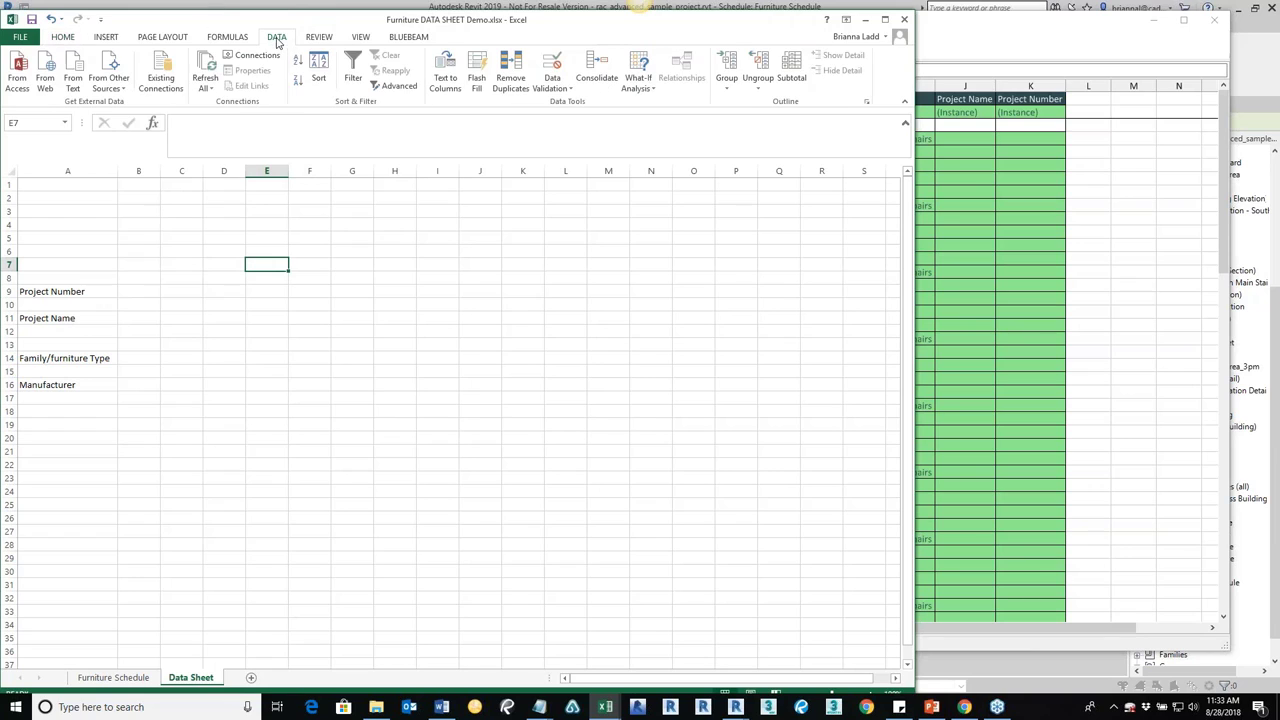
left_click(568, 89)
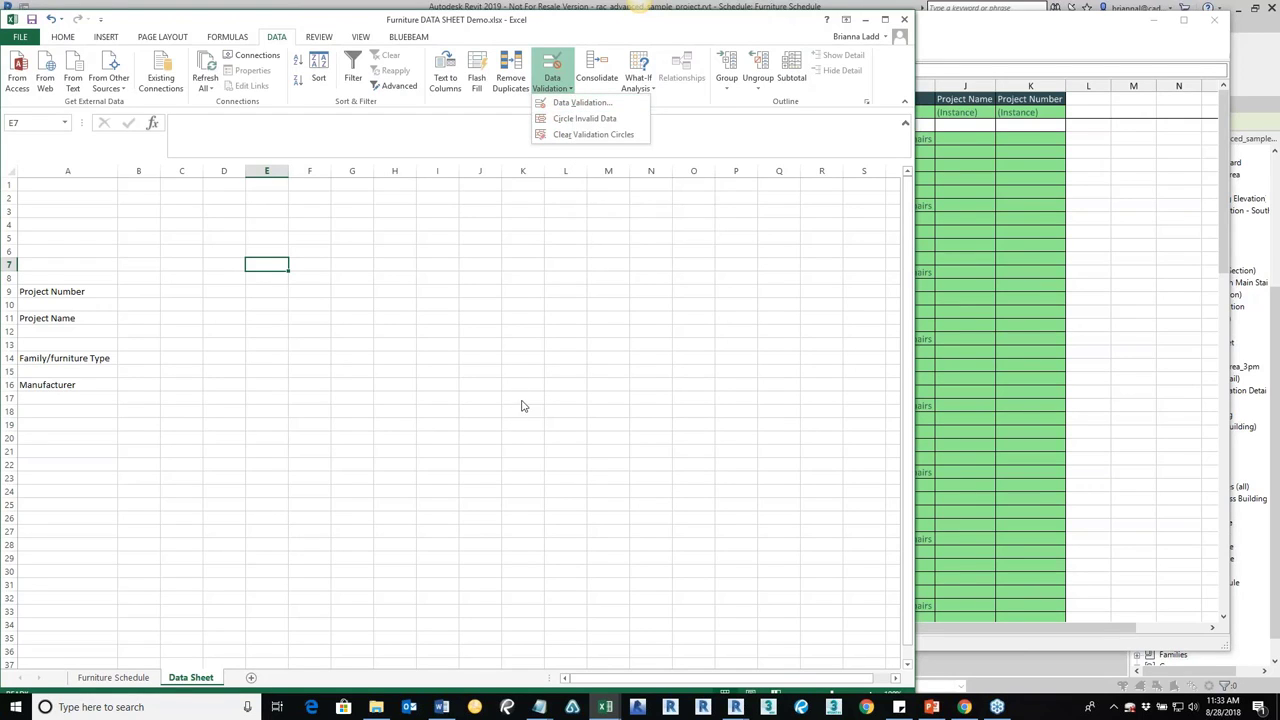
- Copy the type marks in cells A4:A10 of the Book3 furniture schedule and return to the Furniture DATA SHEET Demo workbook
left_click(606, 707)
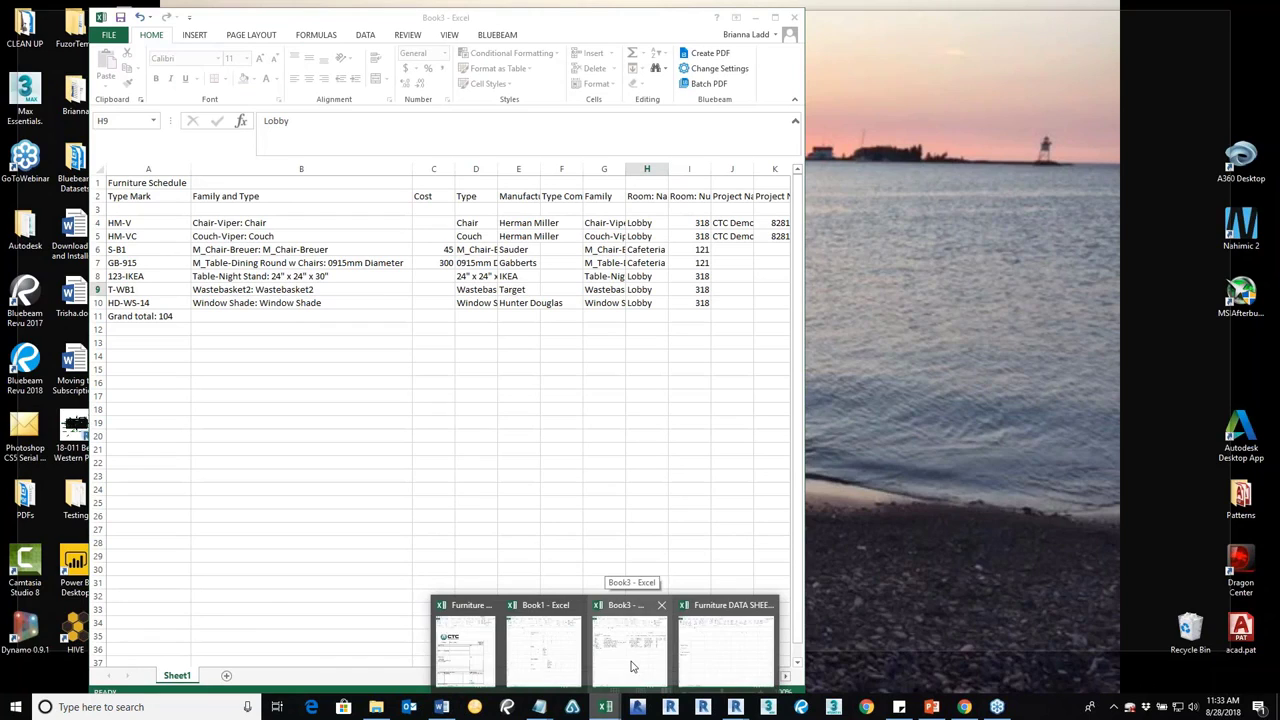
left_click(631, 667)
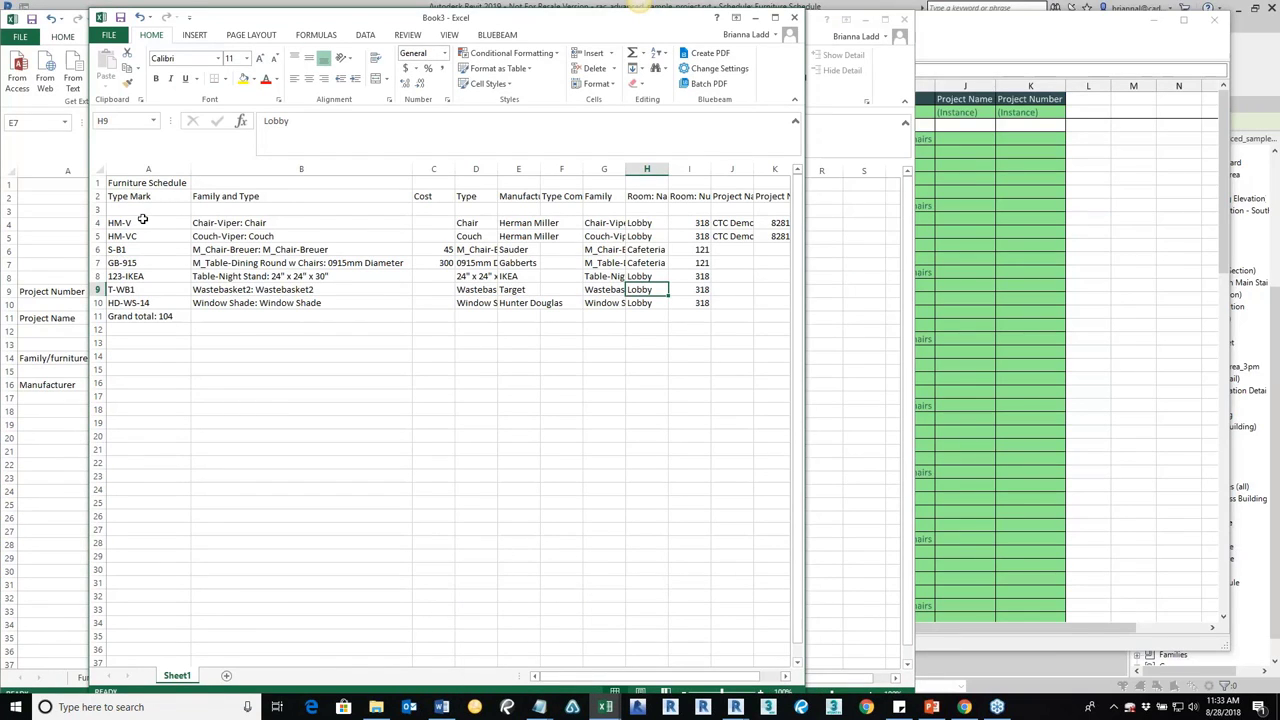
left_click_drag(143, 222, 145, 302)
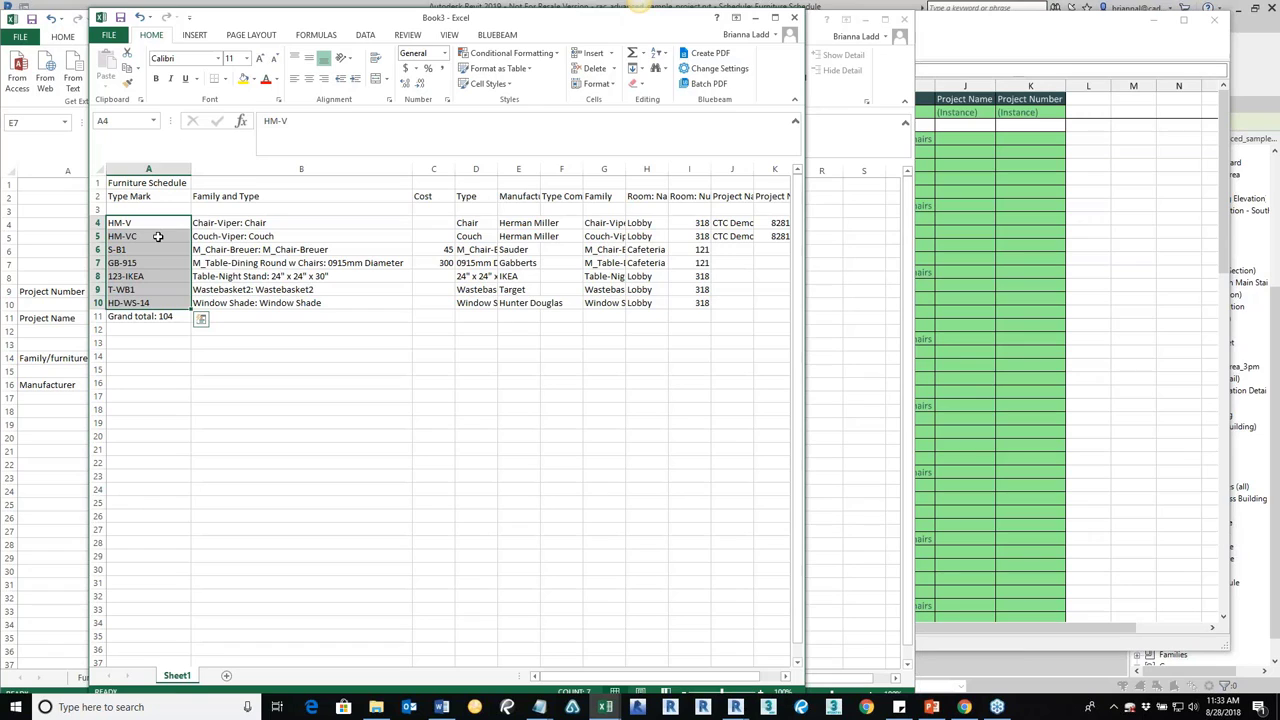
left_click(228, 370)
left_click(160, 224)
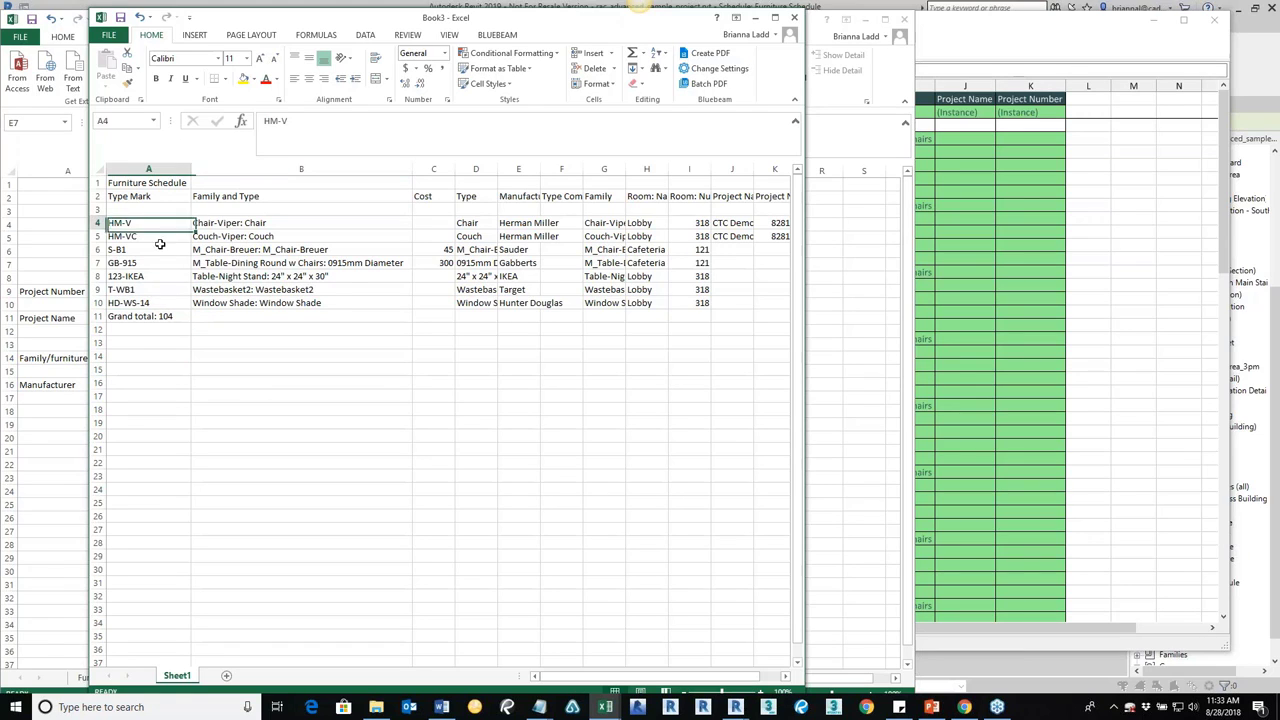
left_click_drag(160, 244, 160, 300)
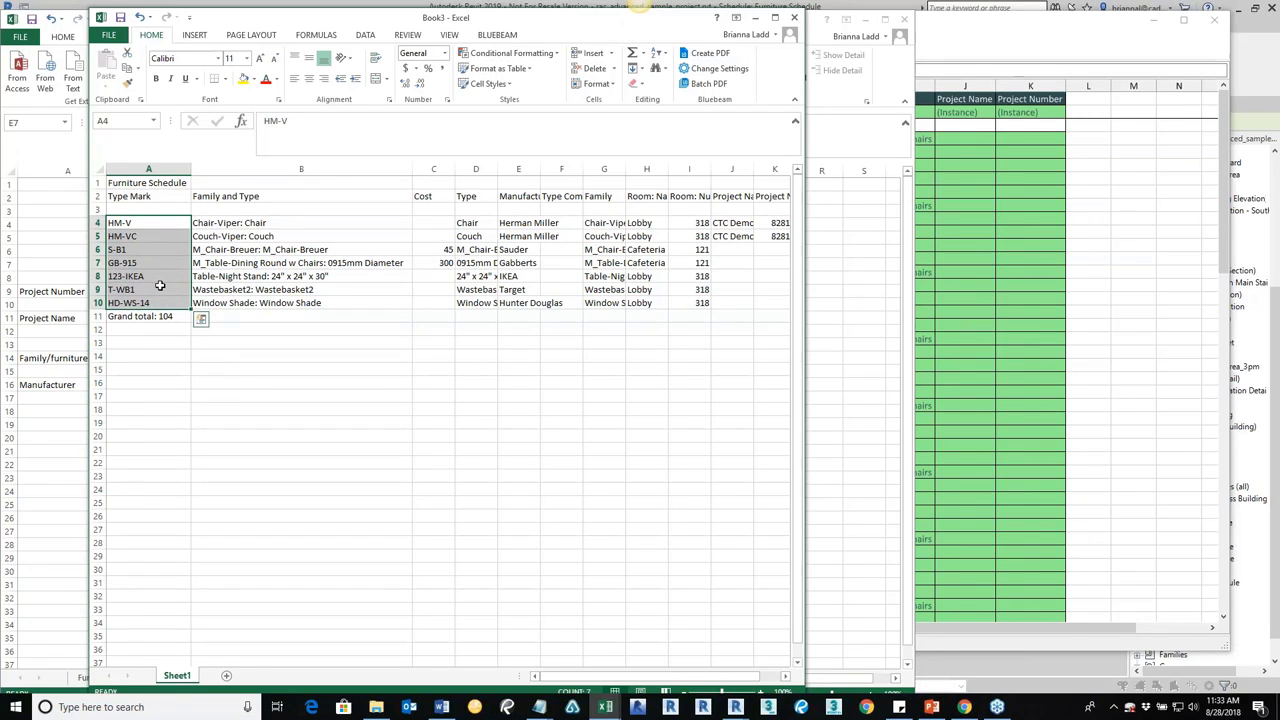
key("ctrl+c")
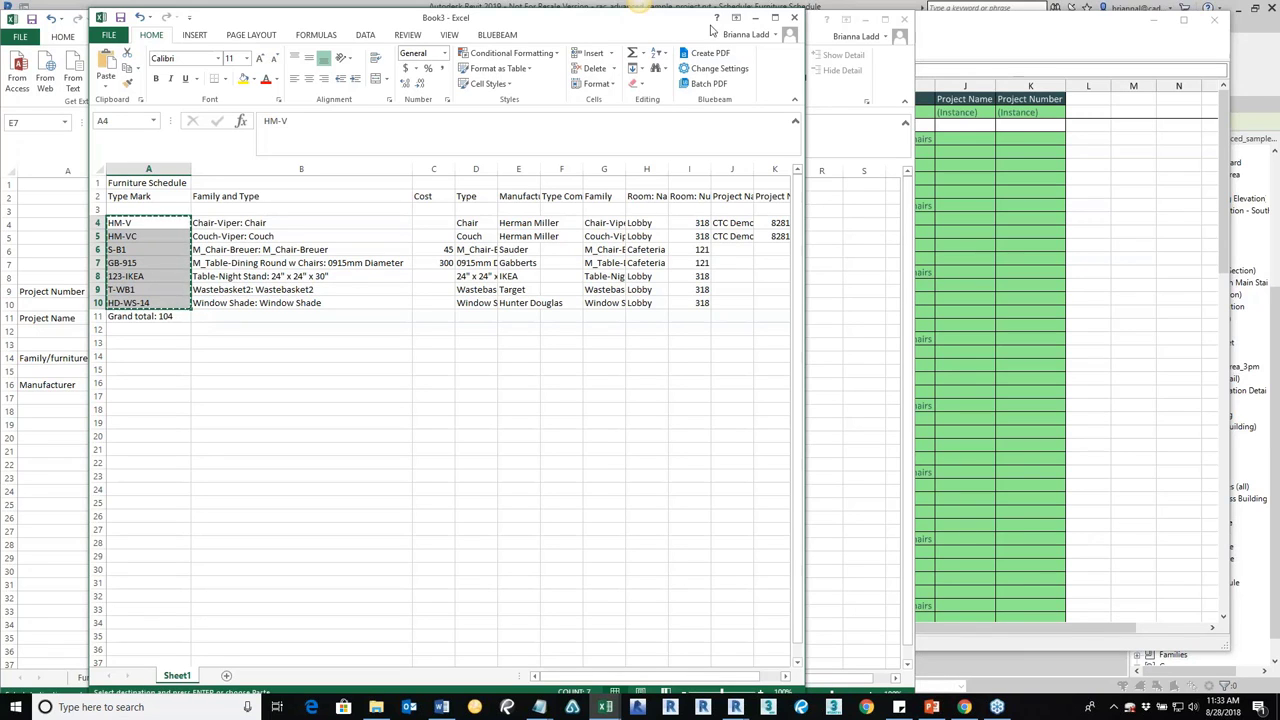
left_click(752, 17)
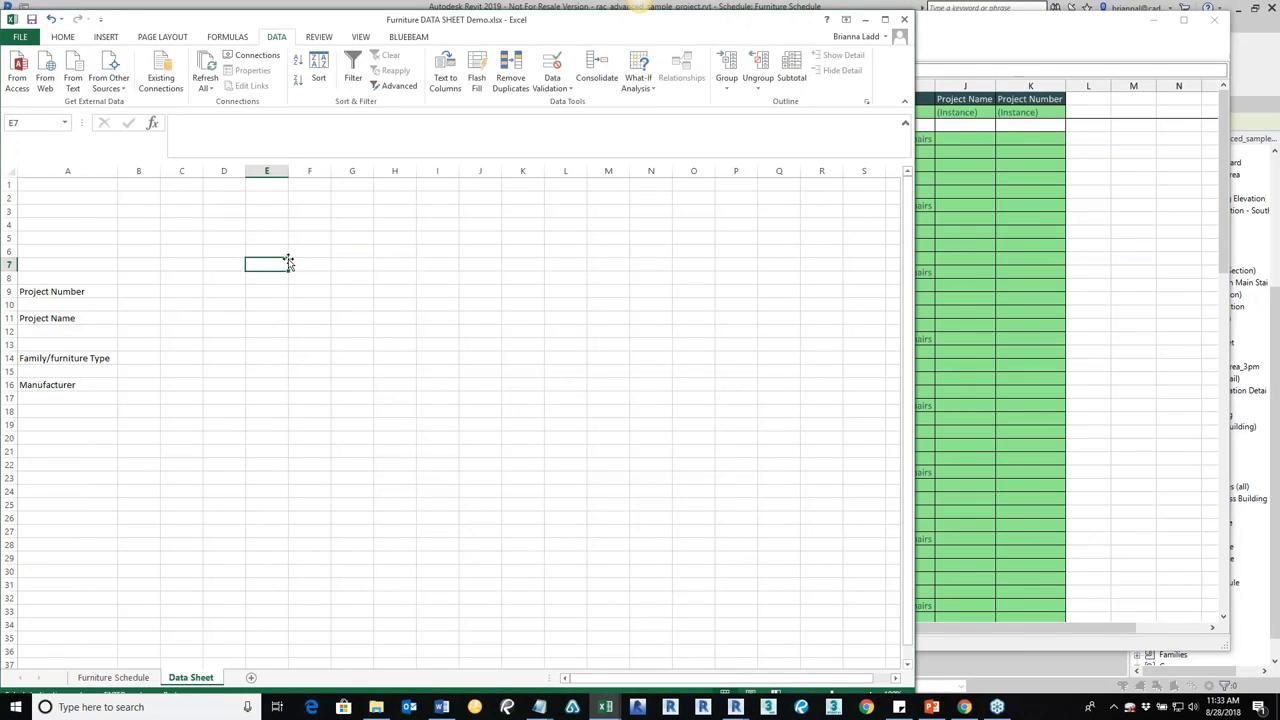
left_click(567, 92)
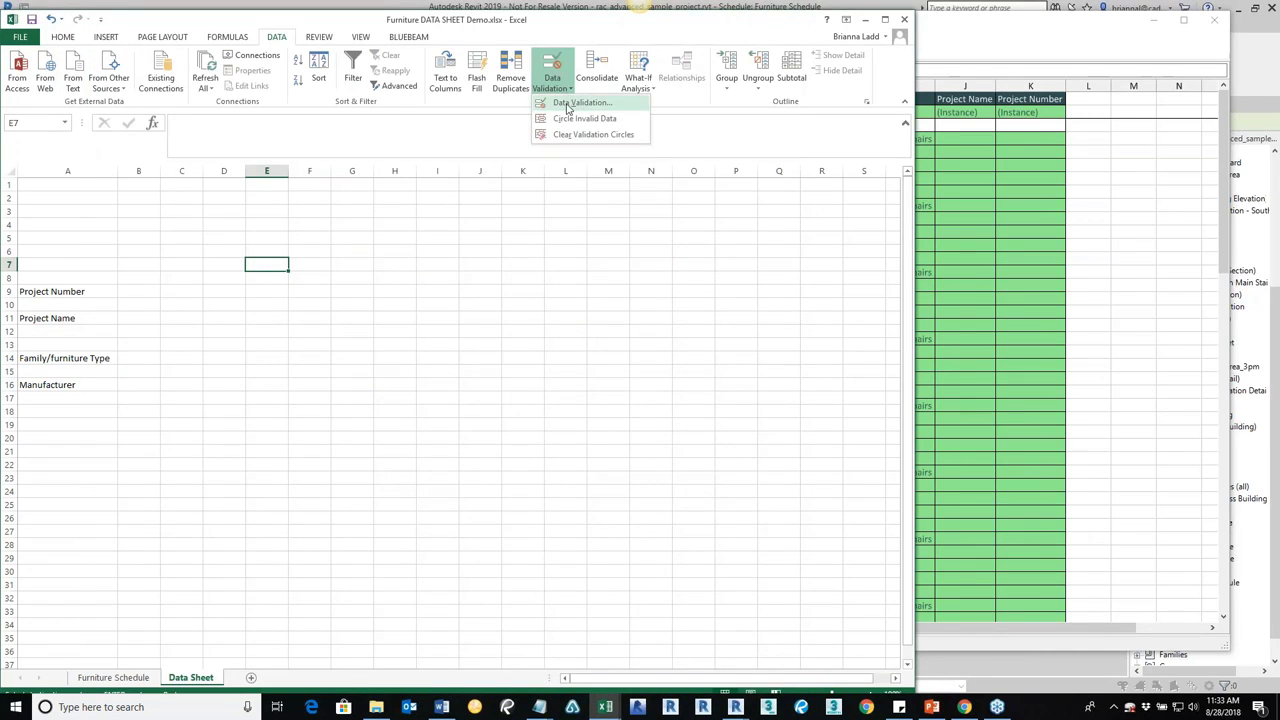
left_click(568, 104)
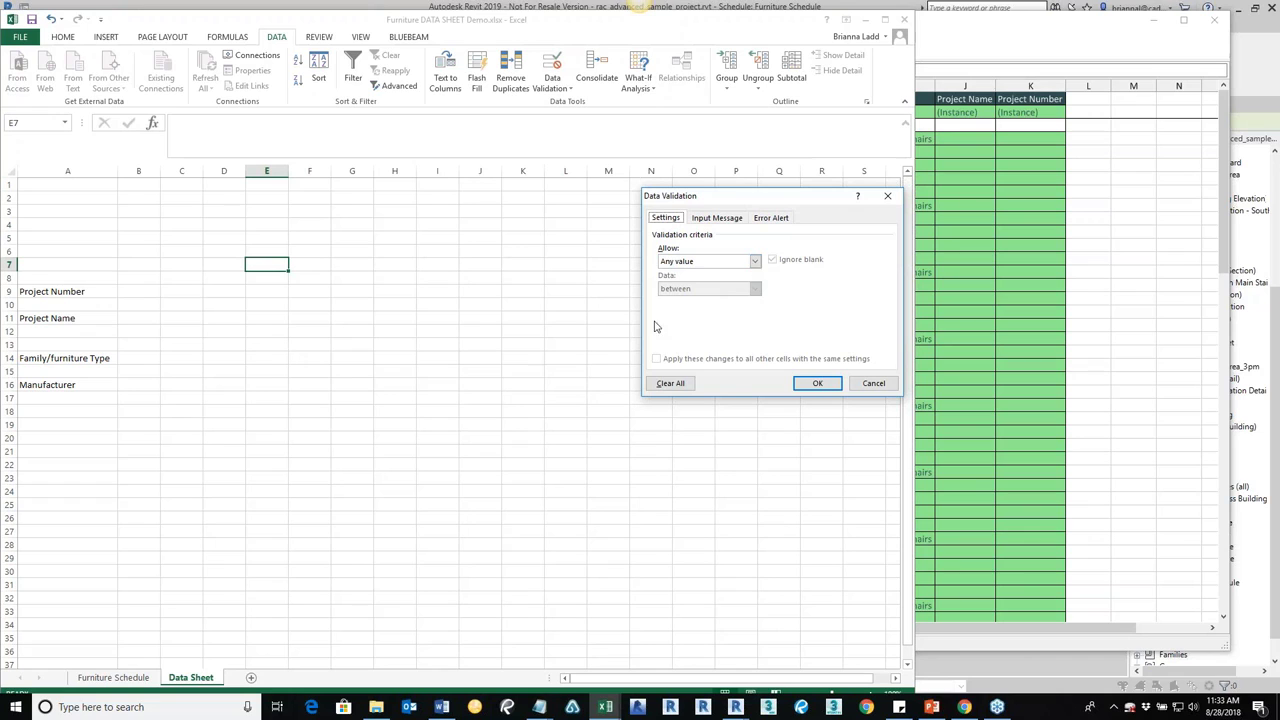
left_click(873, 383)
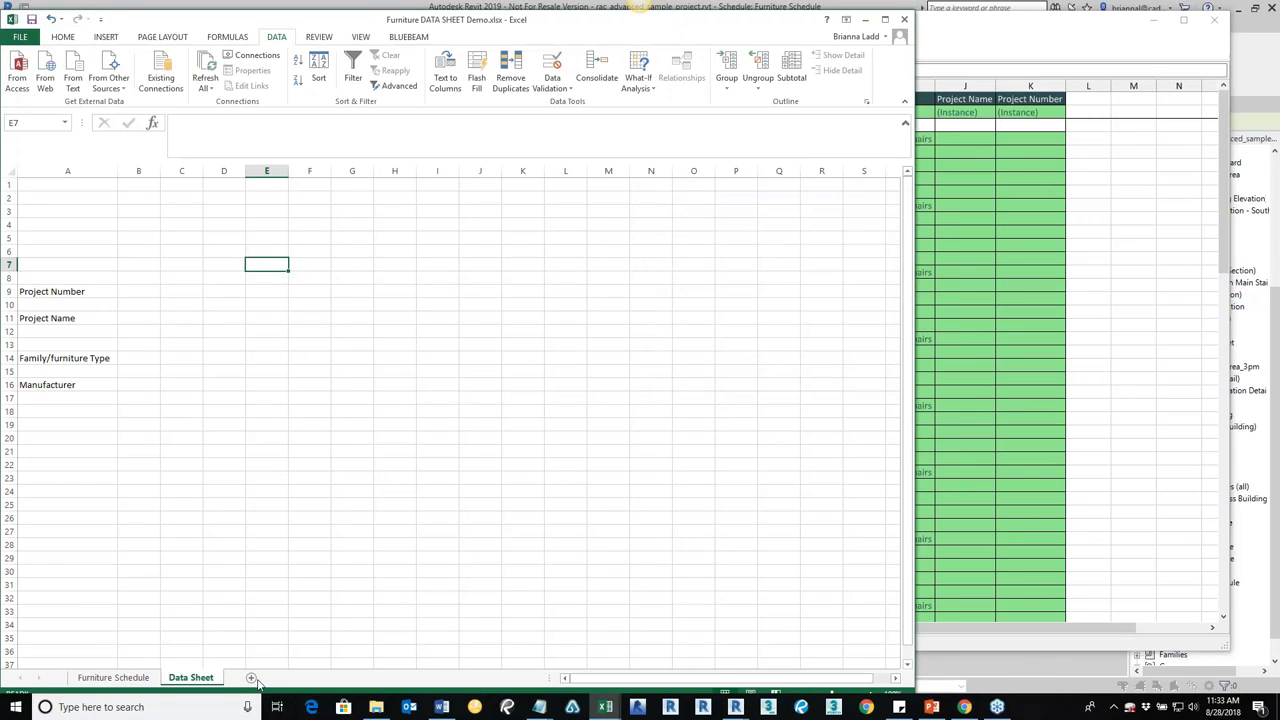
- Add a new worksheet after Data Sheet and rename it list
left_click(251, 677)
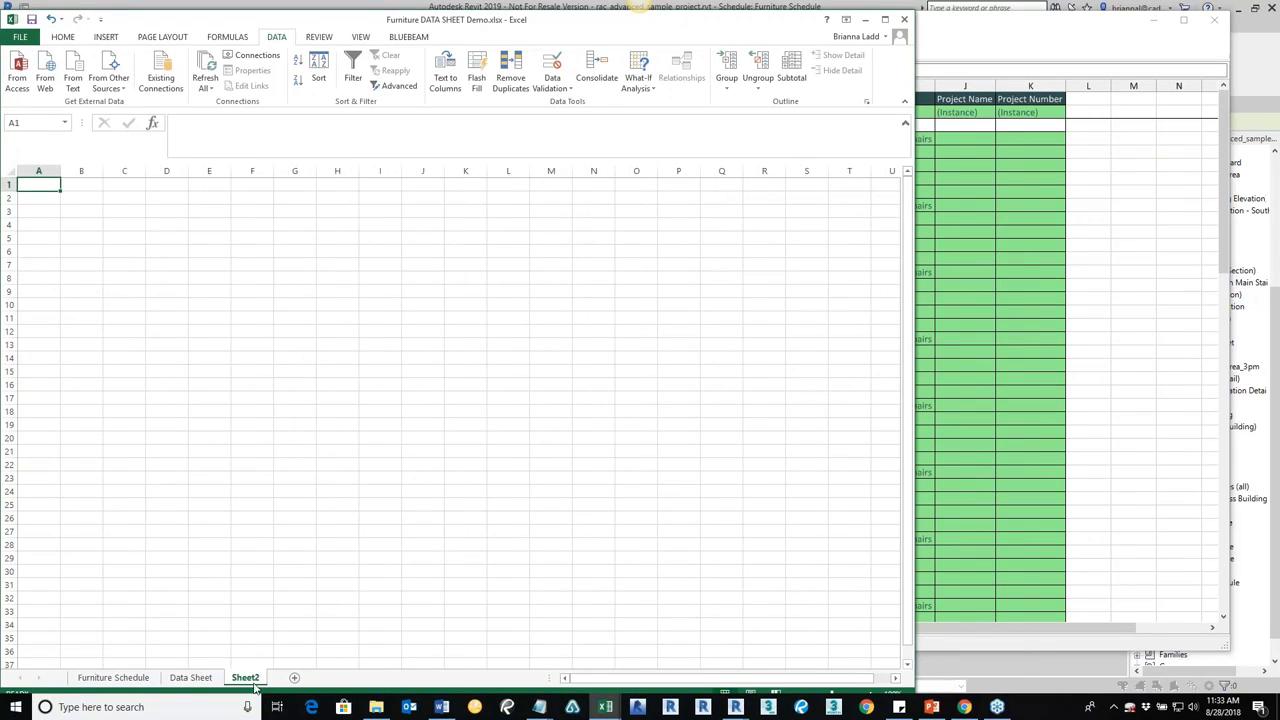
right_click(252, 678)
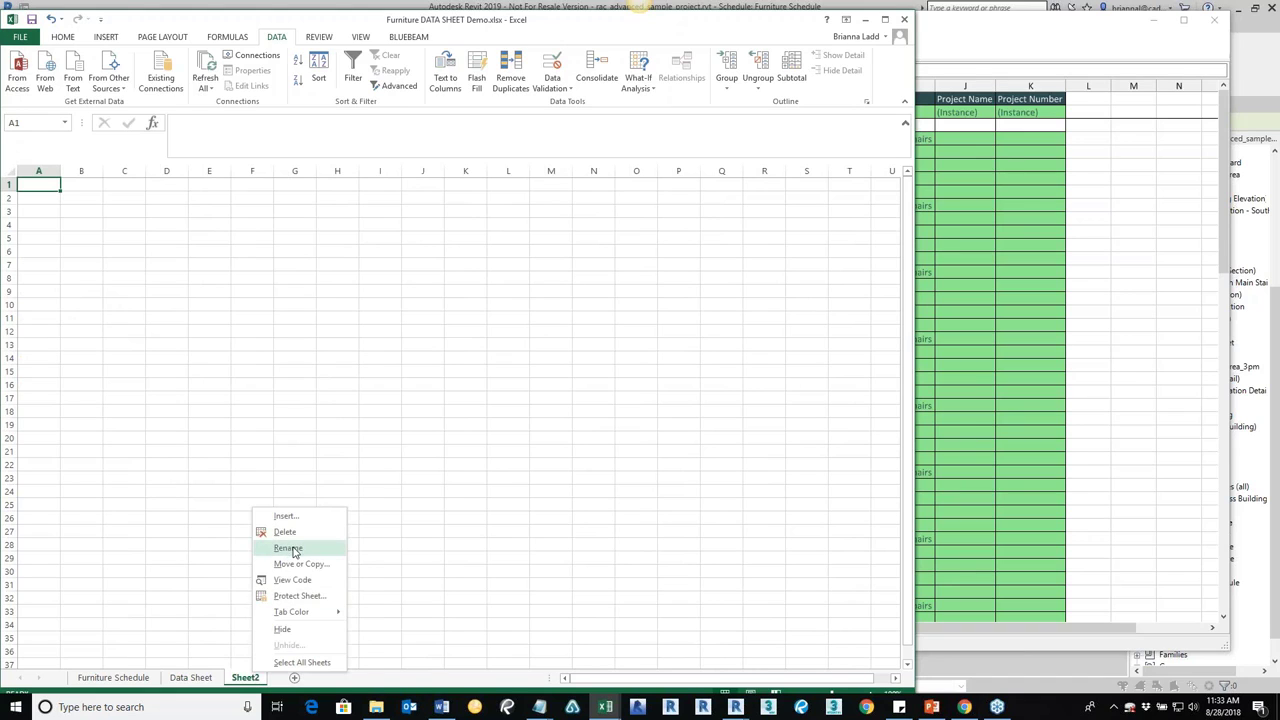
left_click(289, 548)
type("list")
key("Return")
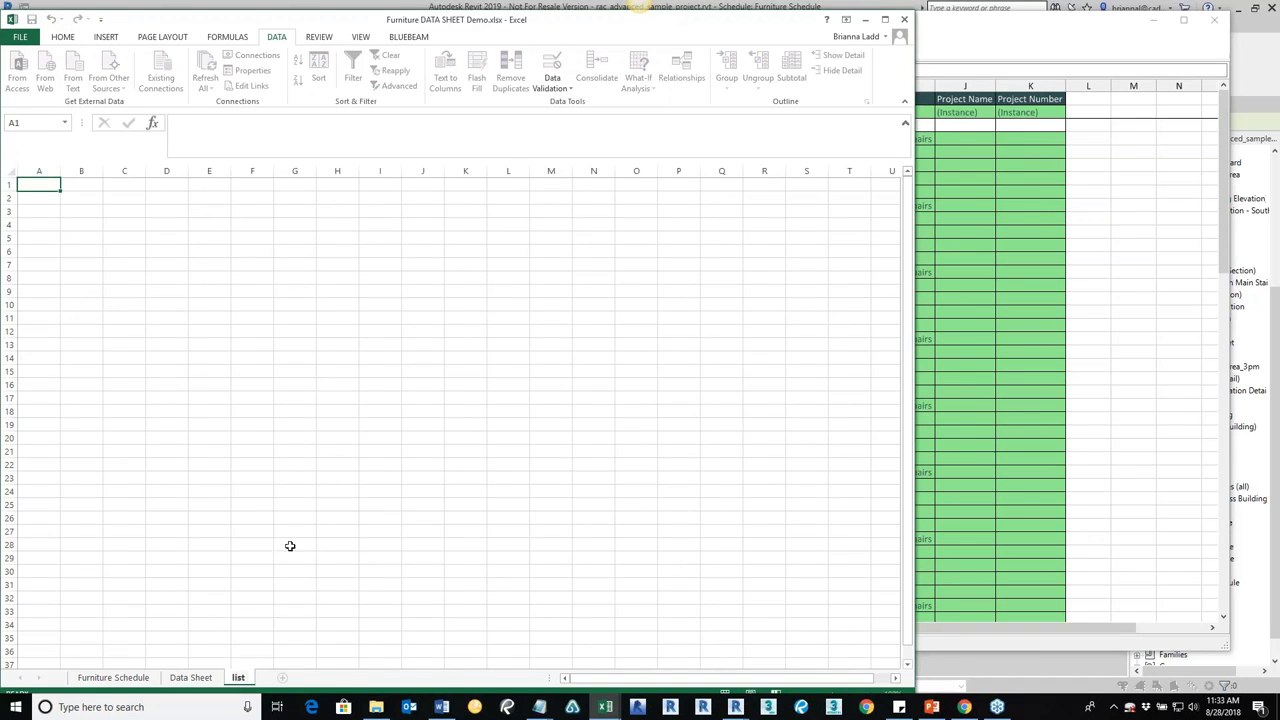
- Copy the selected type marks from Book3 and paste them into the list worksheet starting at cell A1
left_click(38, 185)
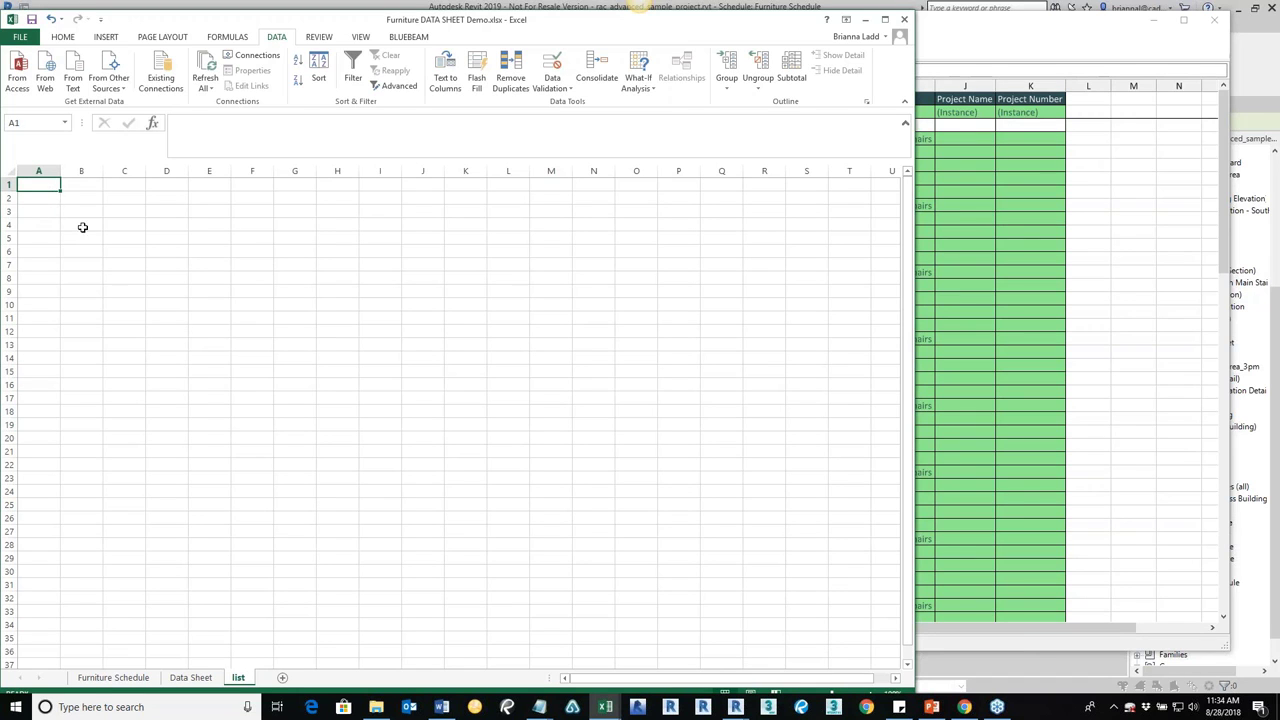
mouse_move(605, 712)
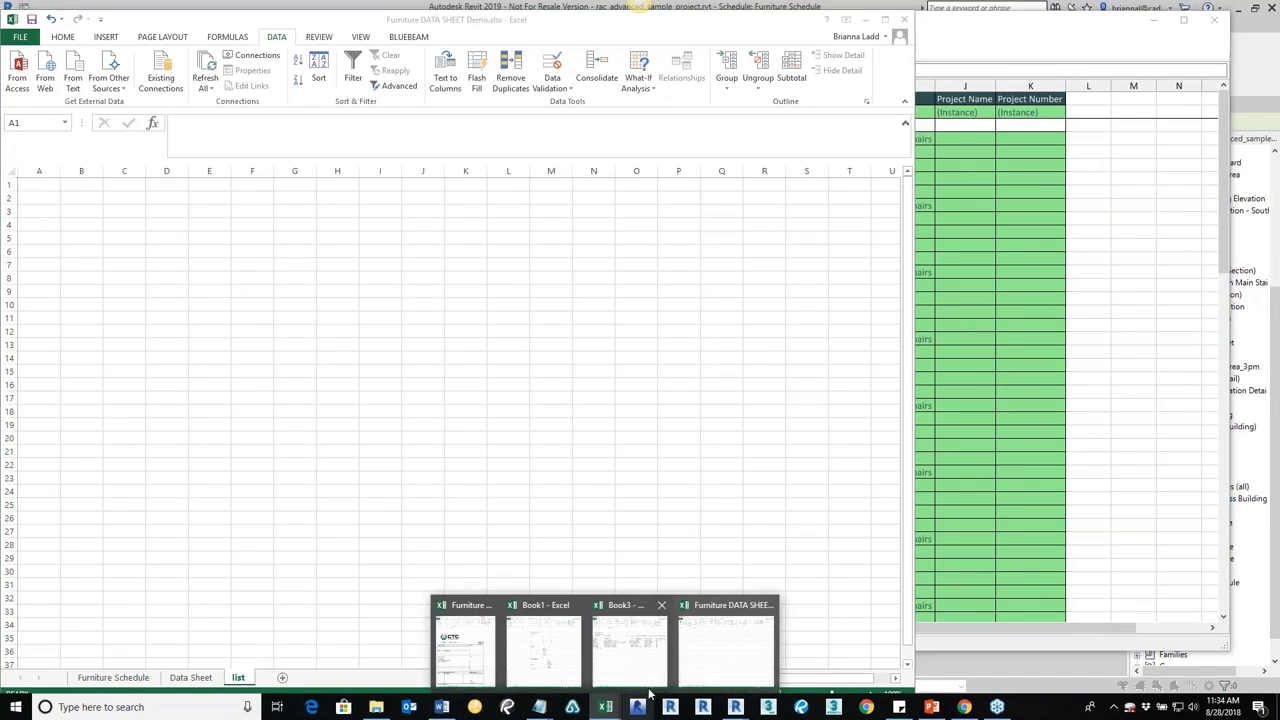
left_click(630, 645)
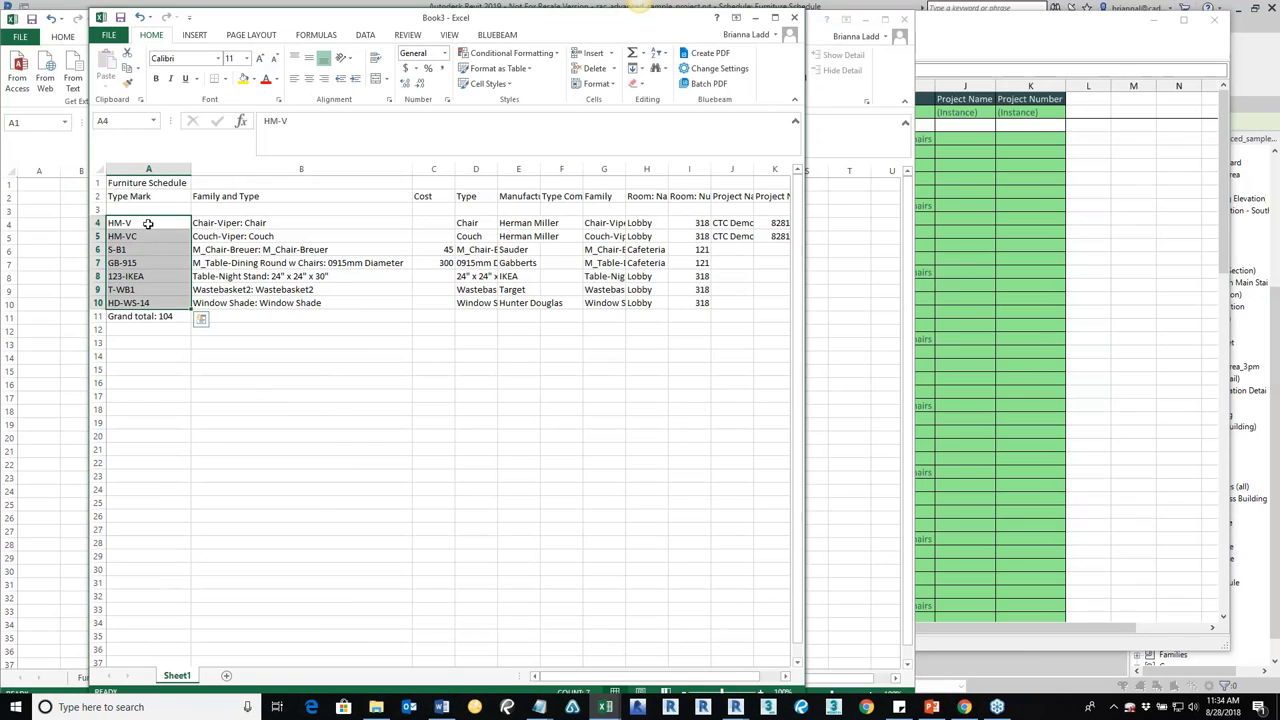
key("ctrl+c")
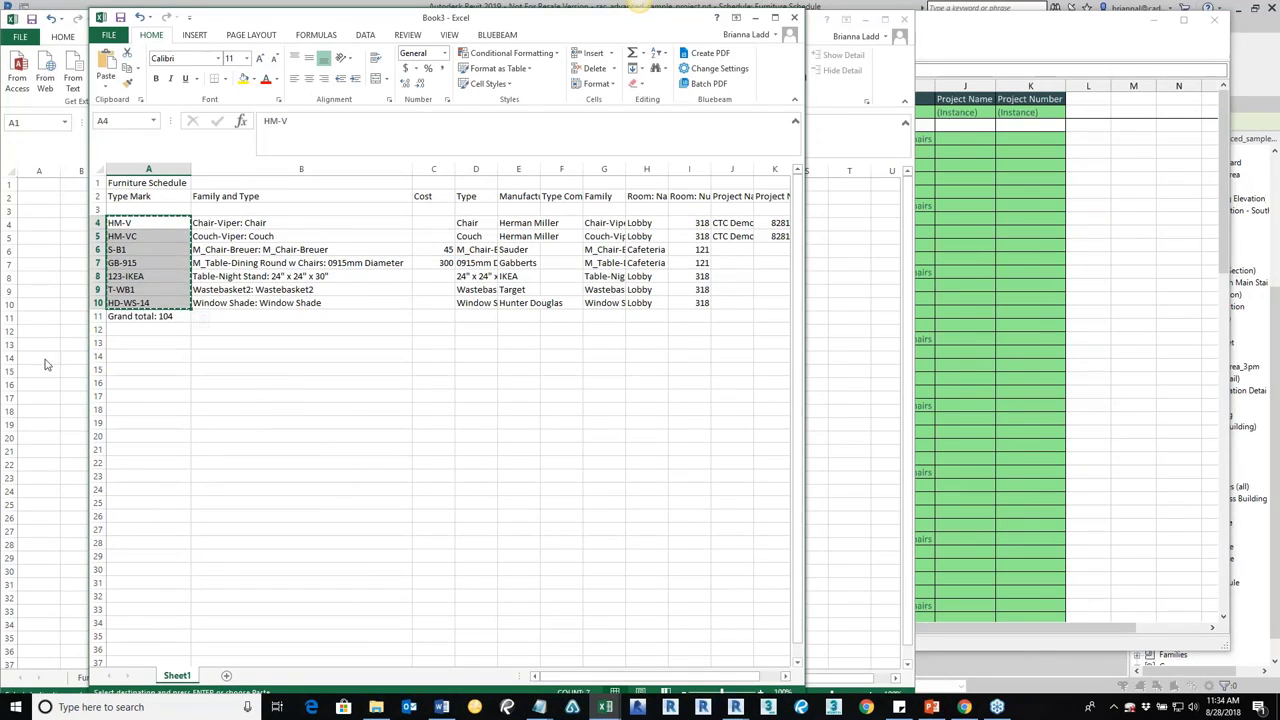
key("alt+Tab")
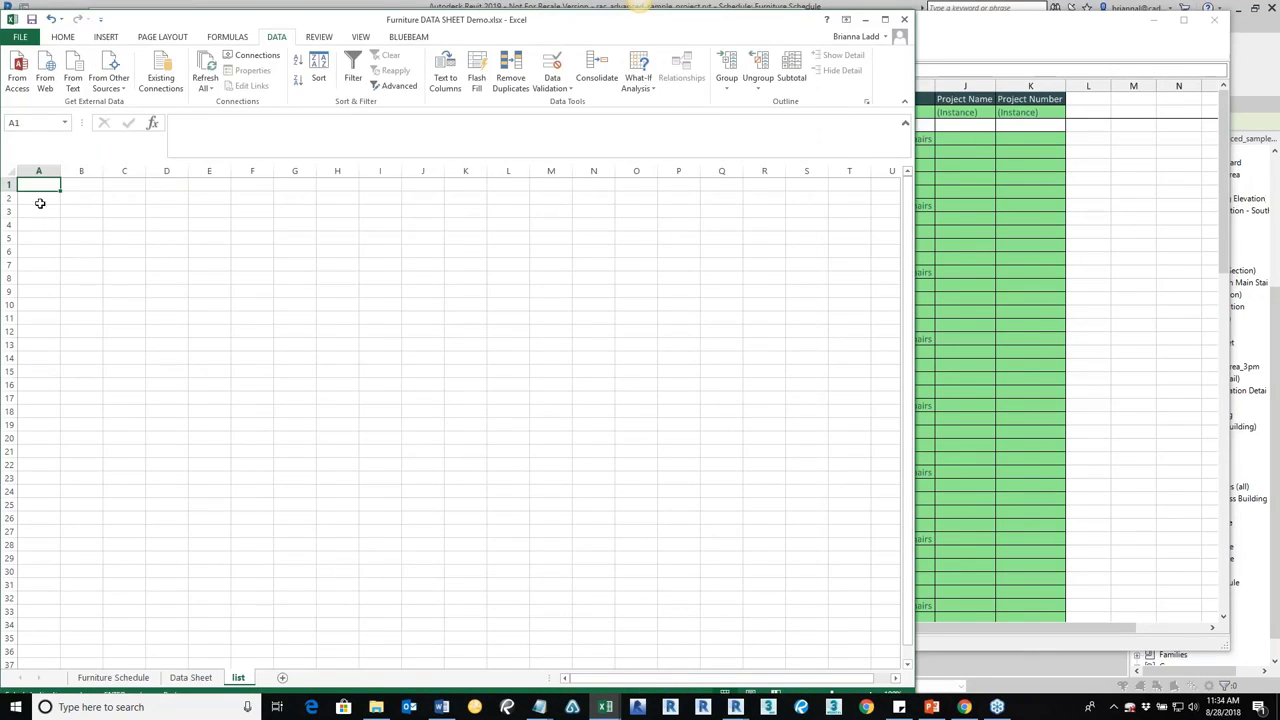
key("ctrl+v")
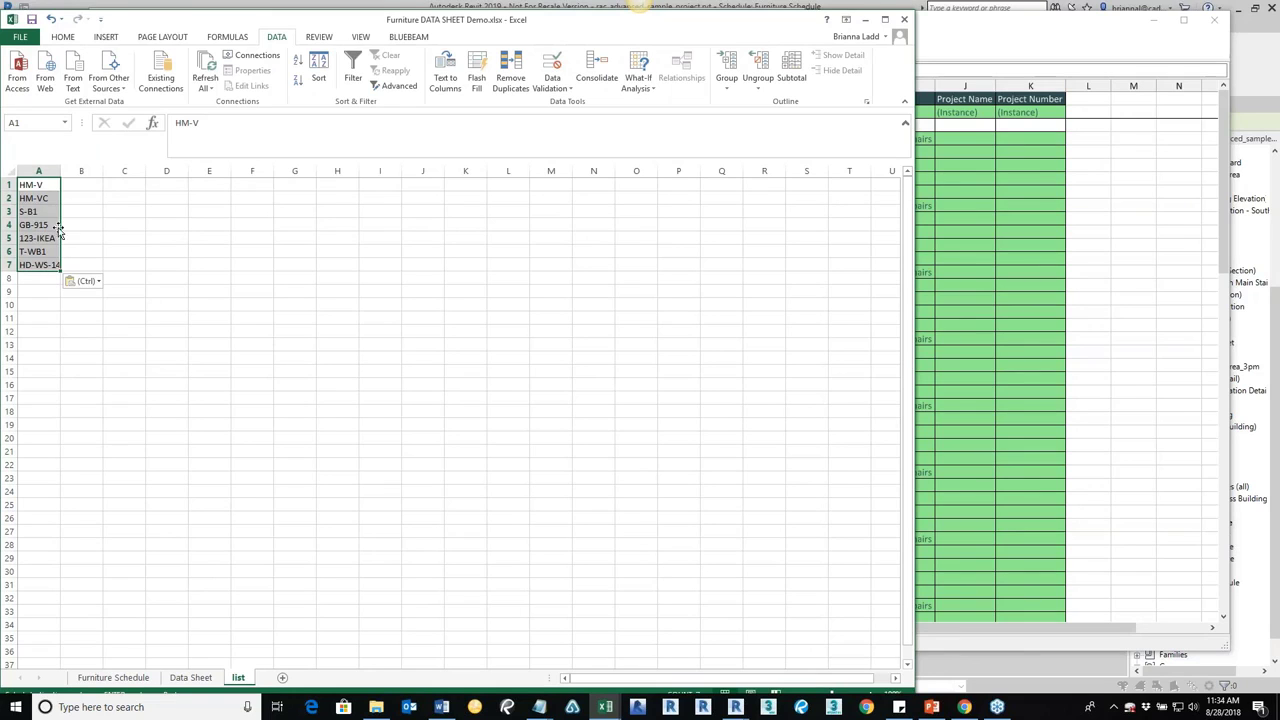
- Copy the type marks in A1:A7 of the list worksheet, minimize Book3 and return to the Furniture DATA SHEET Demo workbook
left_click(100, 203)
left_click_drag(45, 186, 43, 265)
key("ctrl+c")
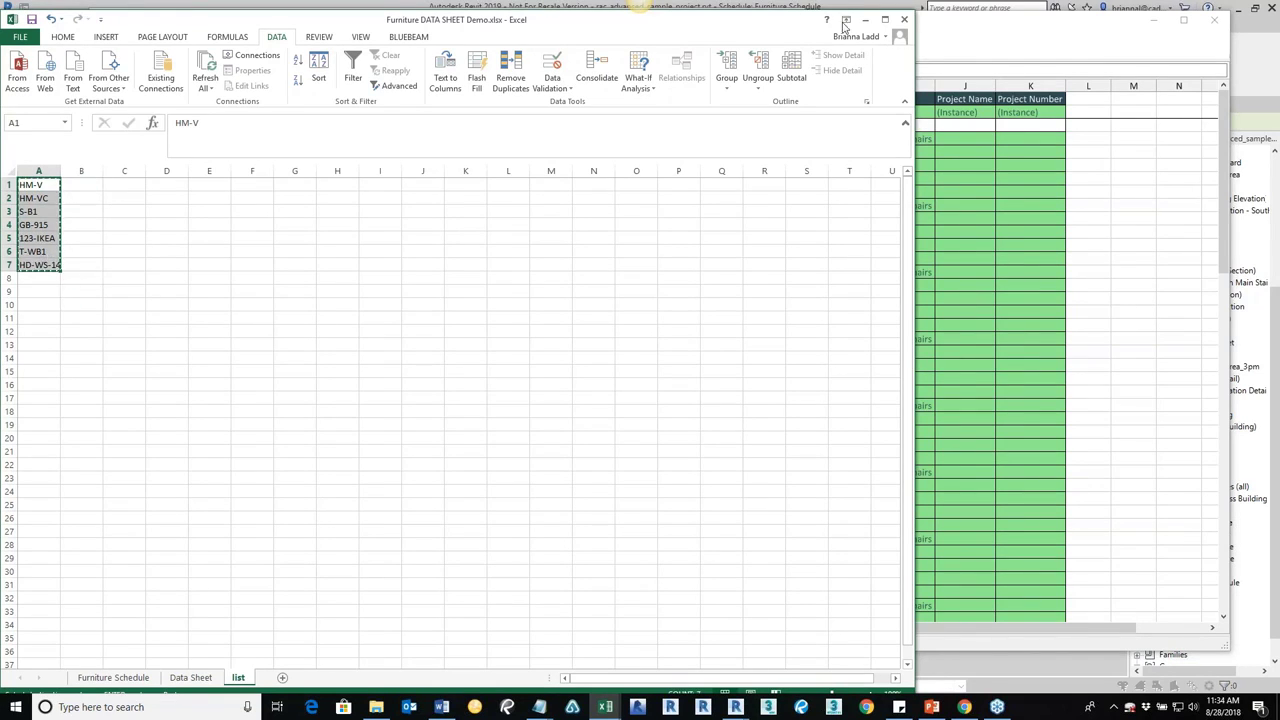
left_click(865, 19)
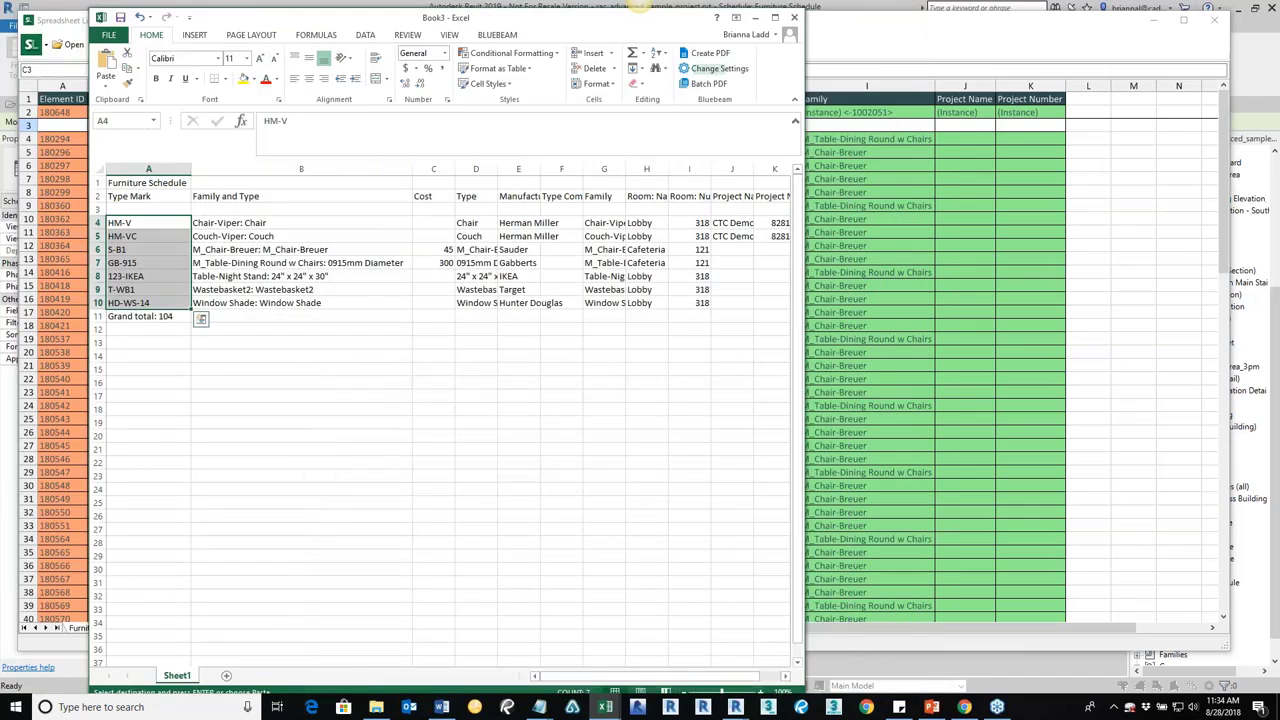
left_click(755, 17)
mouse_move(606, 708)
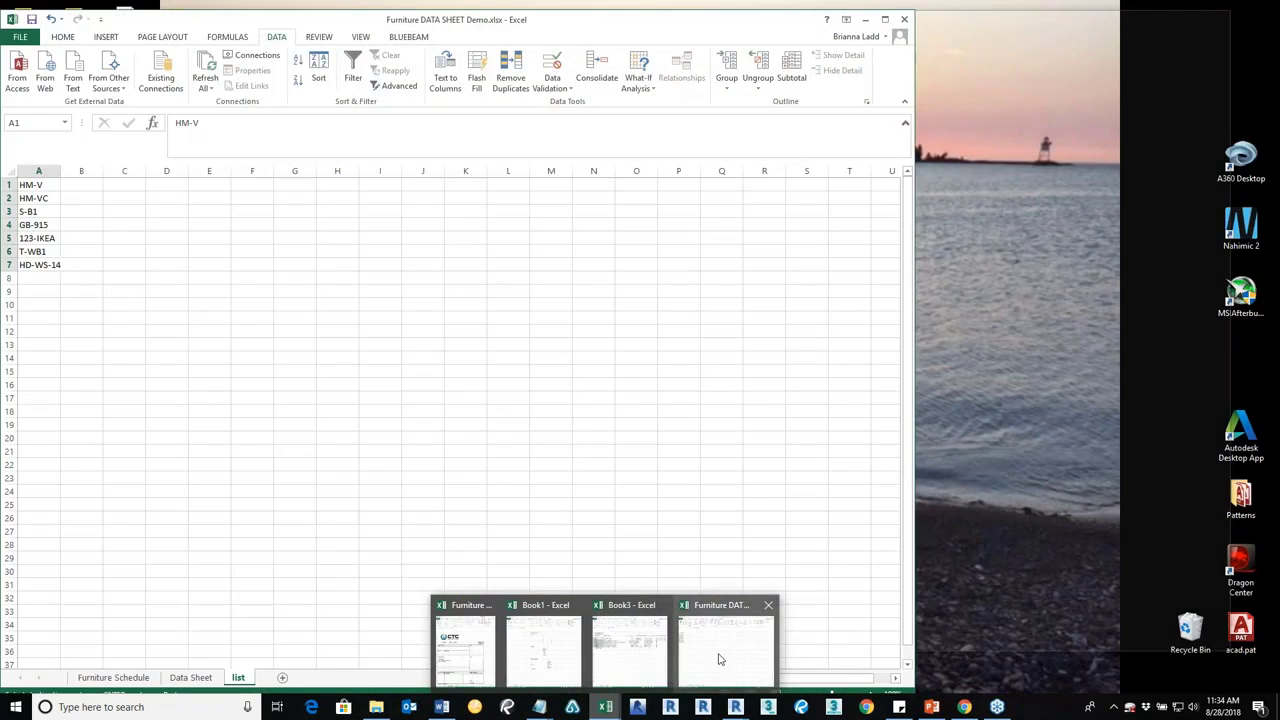
left_click(718, 659)
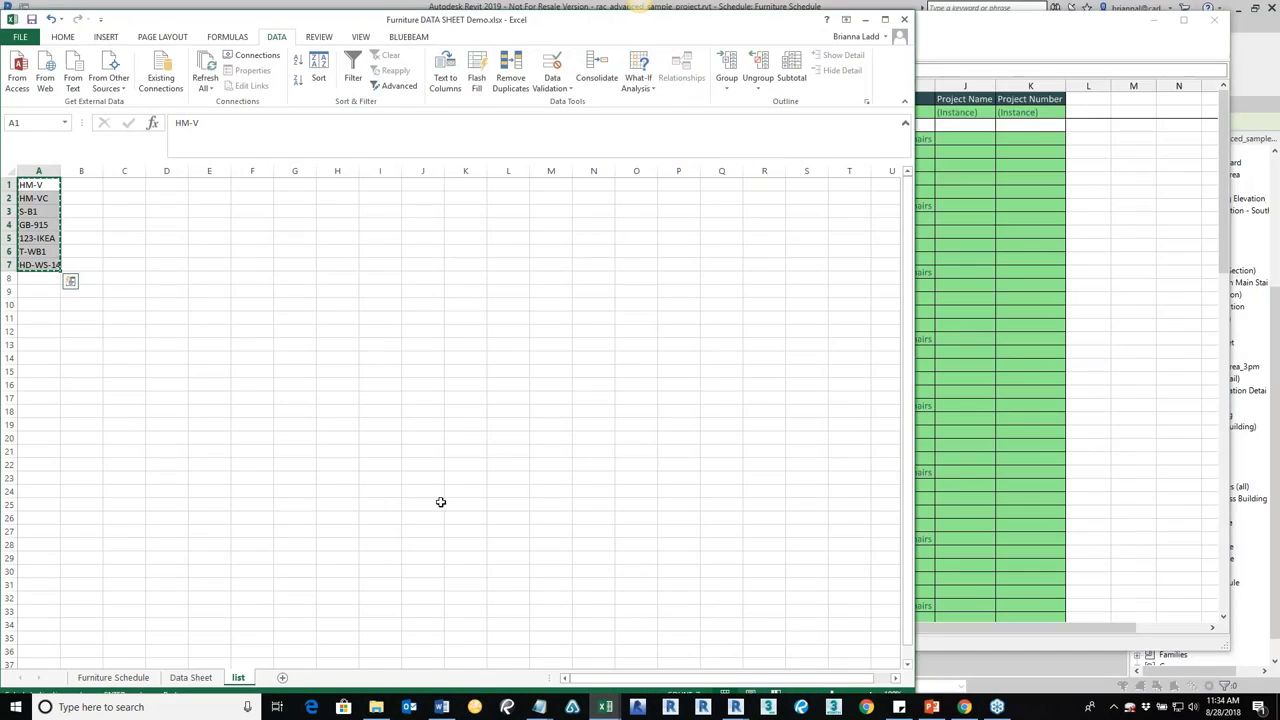
left_click(190, 677)
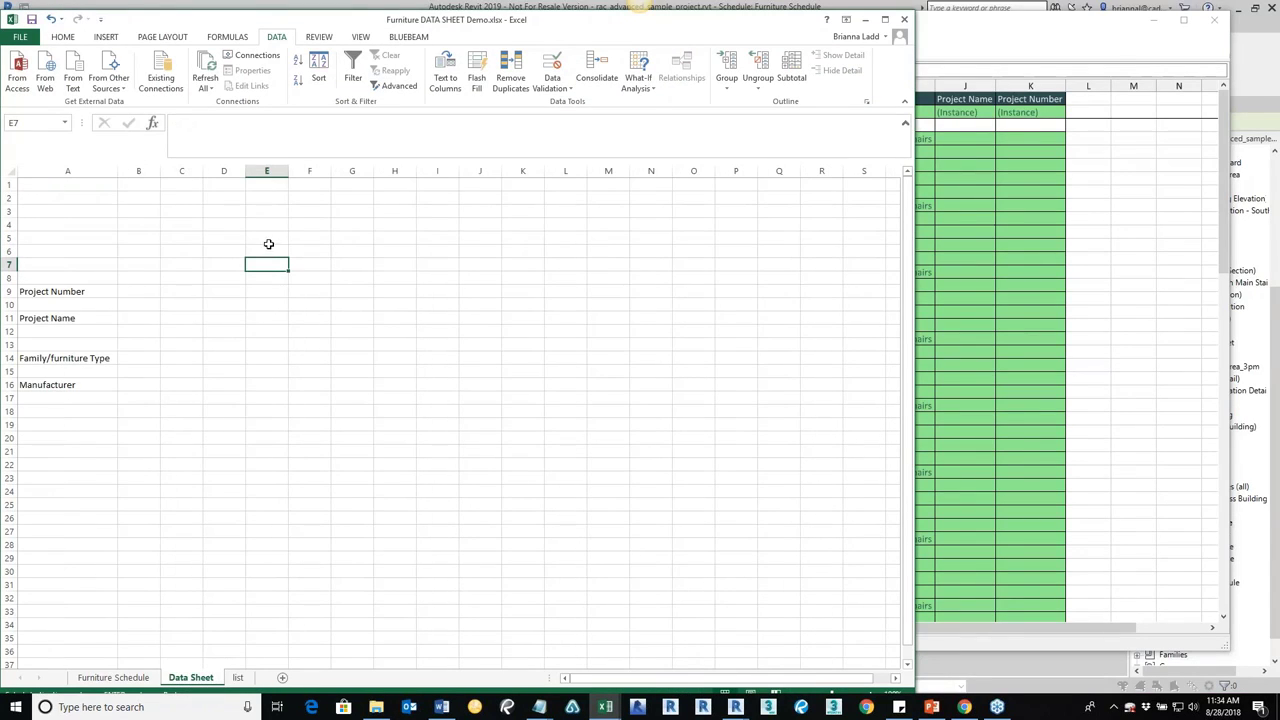
left_click(556, 88)
left_click(566, 103)
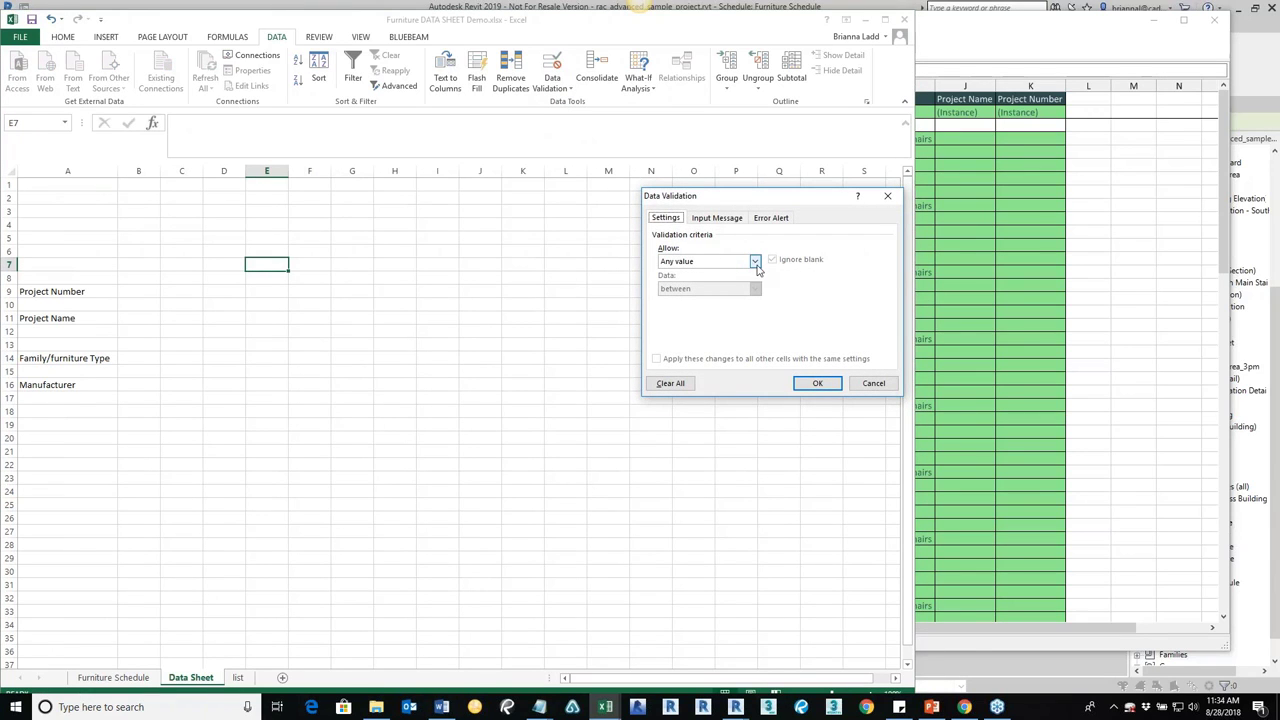
left_click(756, 263)
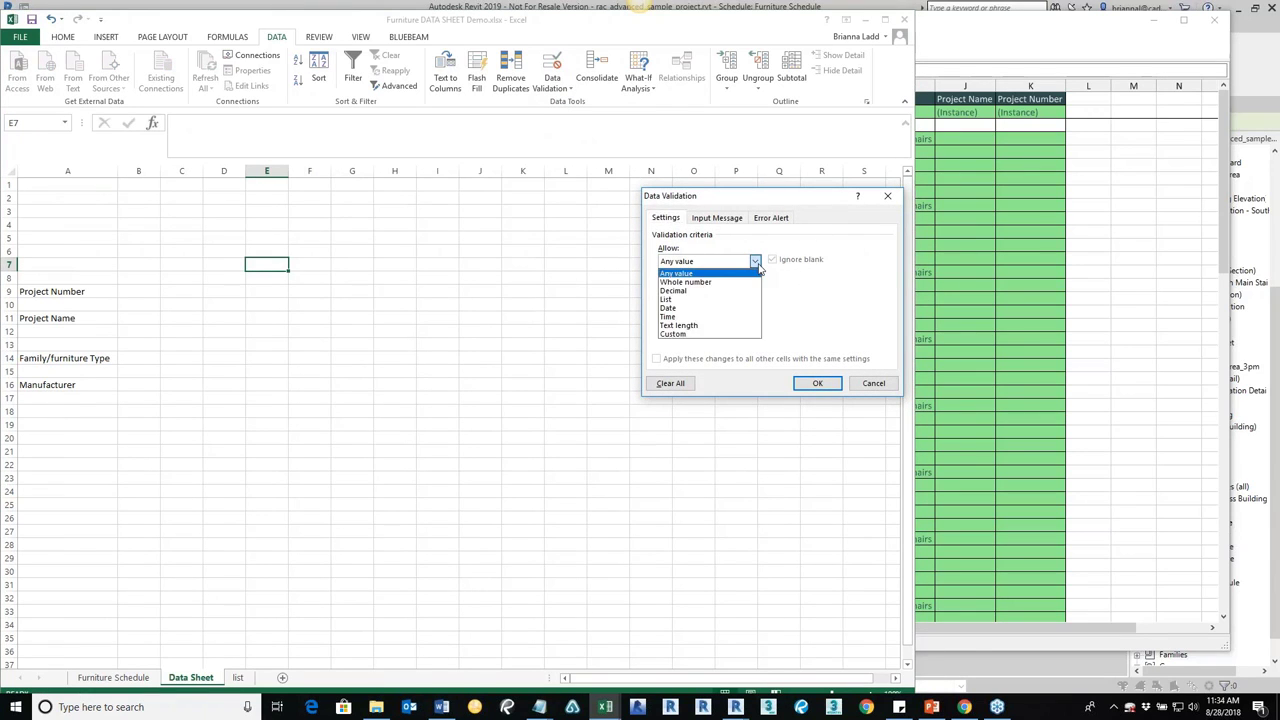
left_click(673, 300)
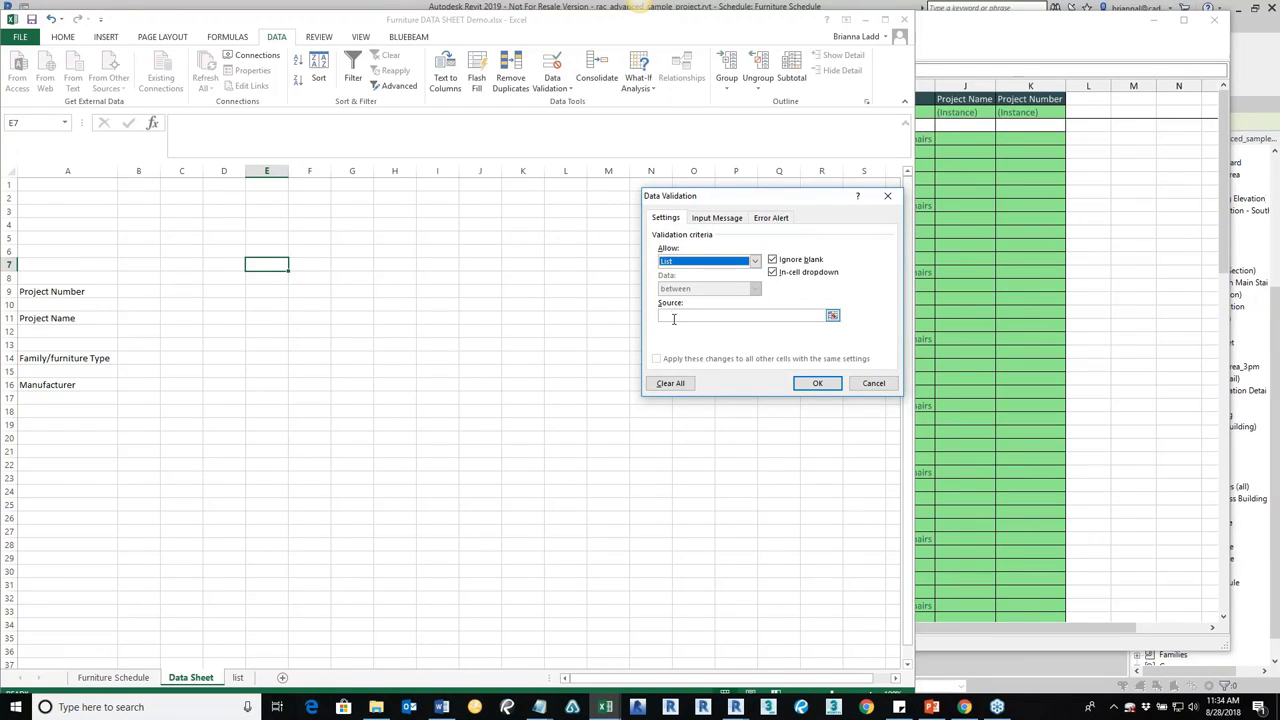
left_click(672, 315)
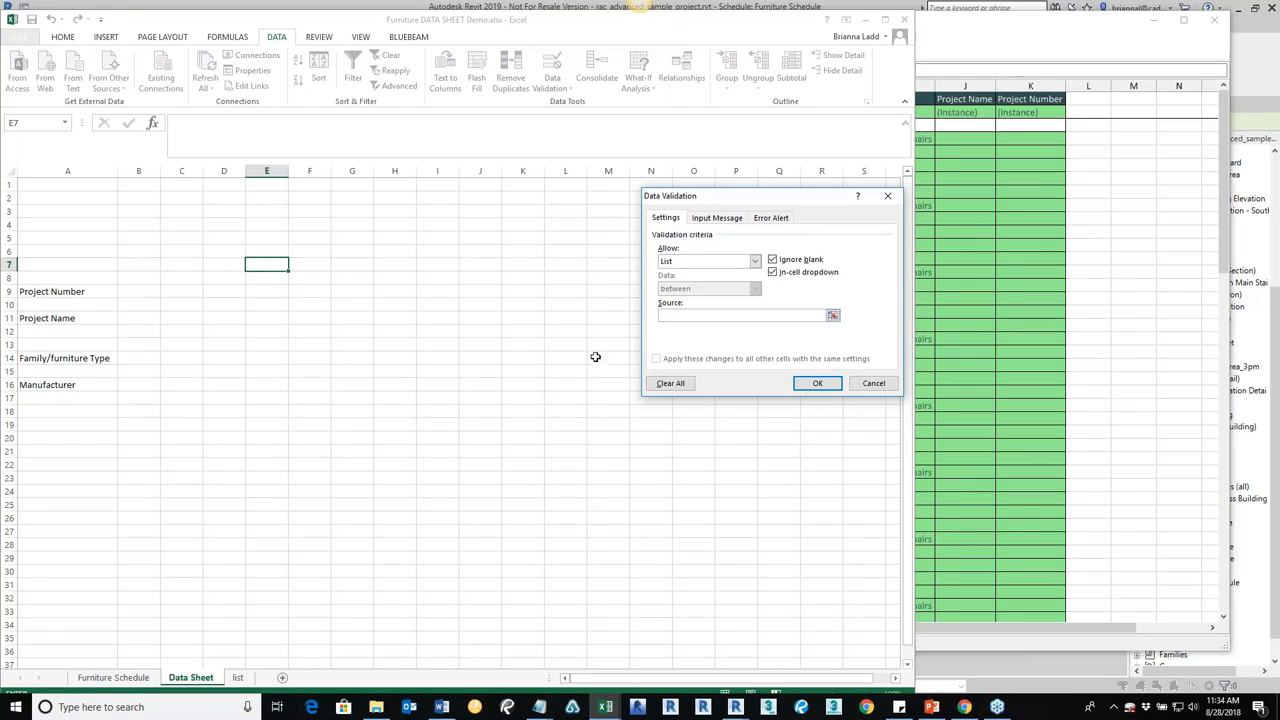
left_click(833, 317)
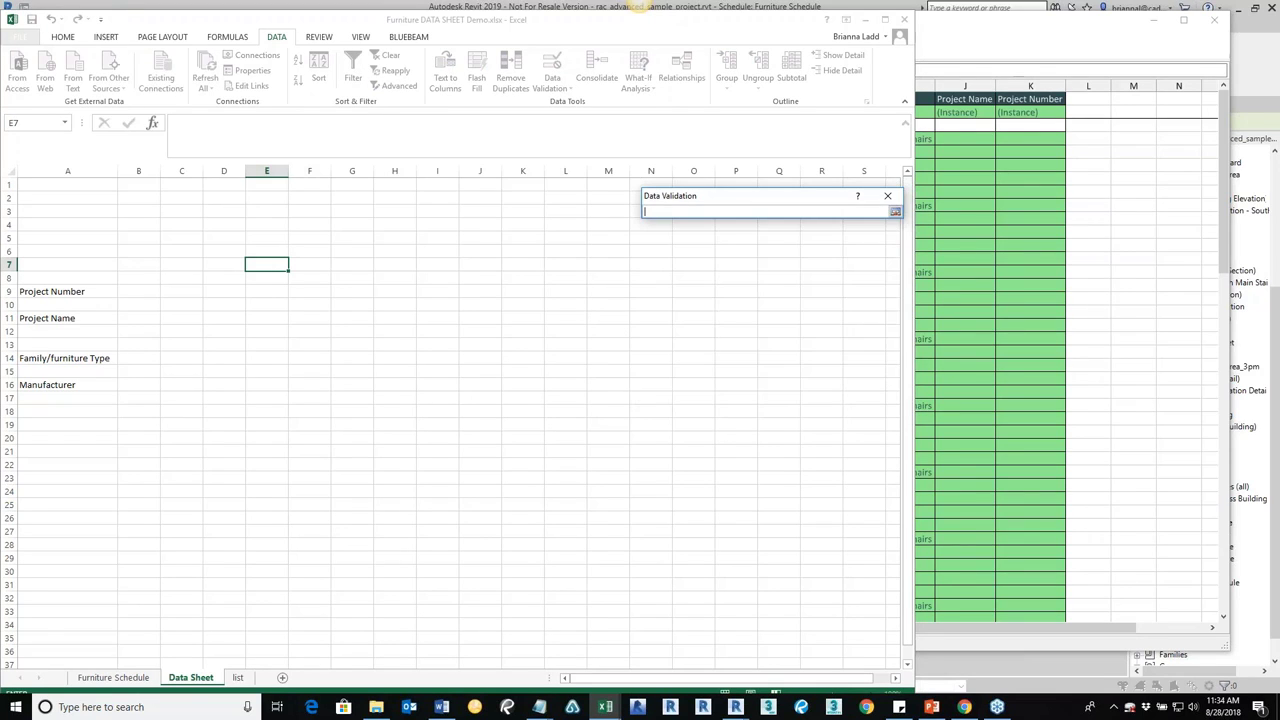
left_click(893, 201)
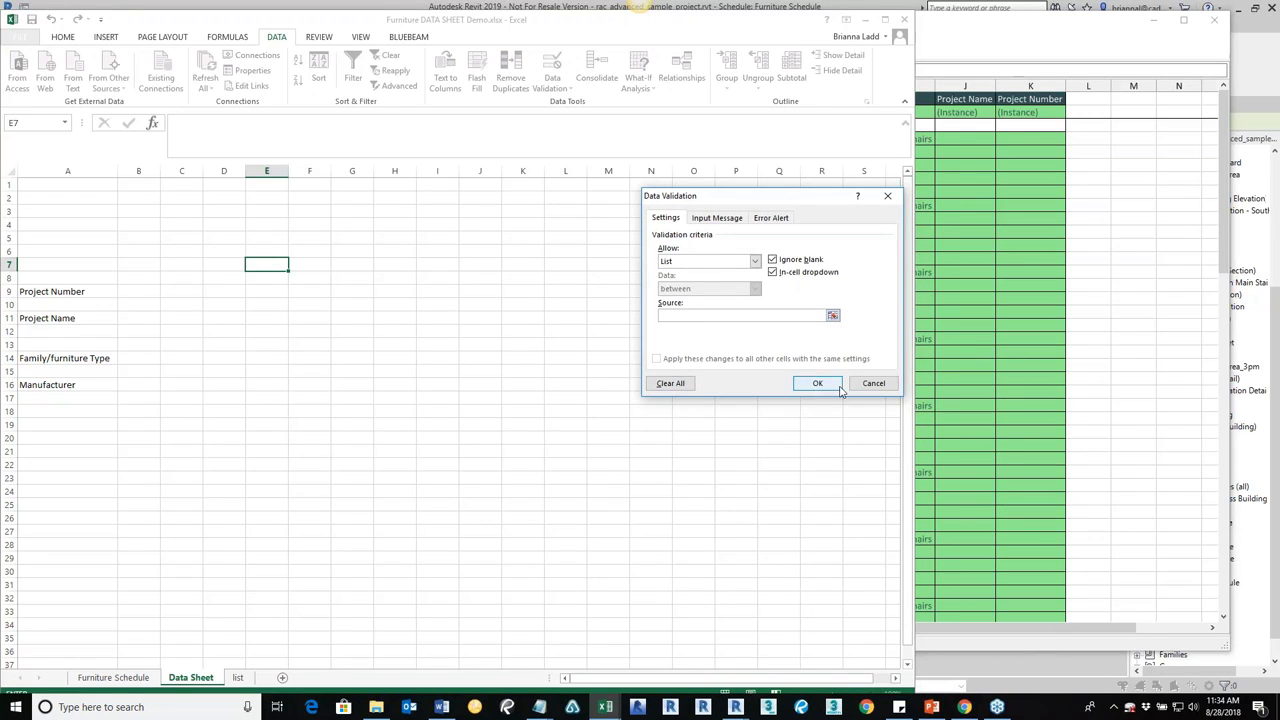
left_click(874, 385)
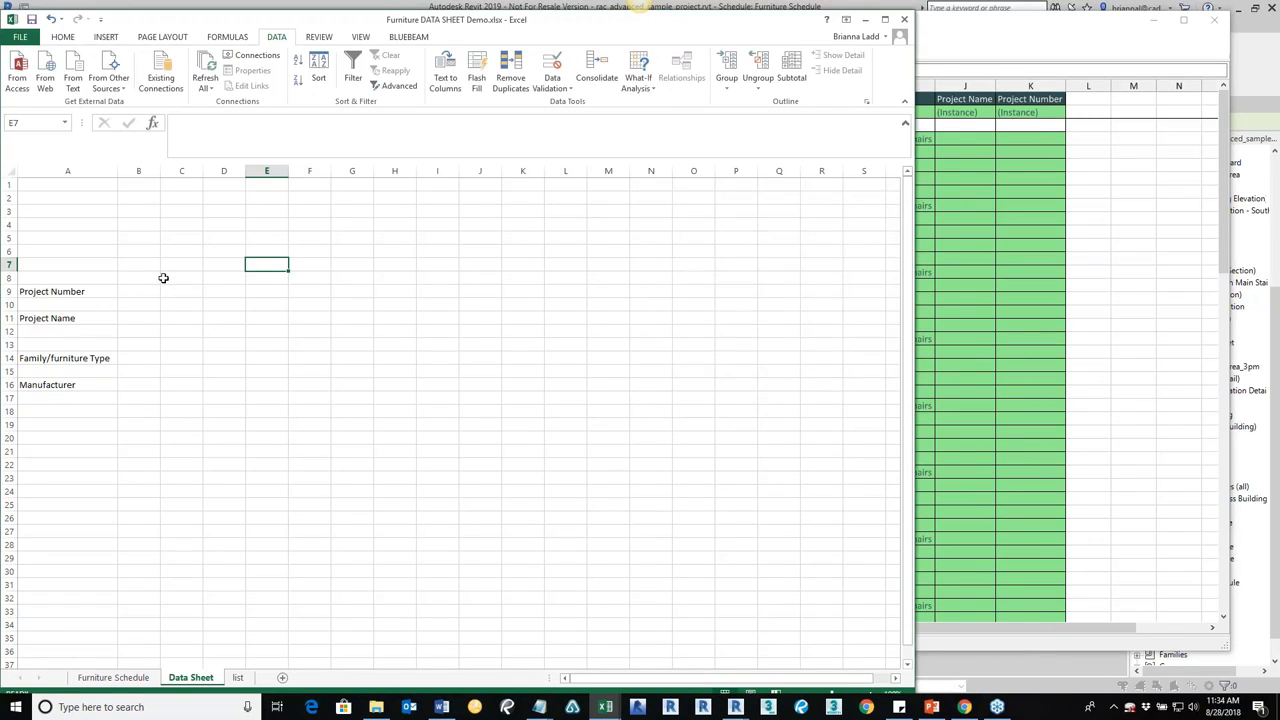
- Copy the type marks in cells A1:A7 of the list worksheet again and return to the Data Sheet worksheet
left_click(238, 677)
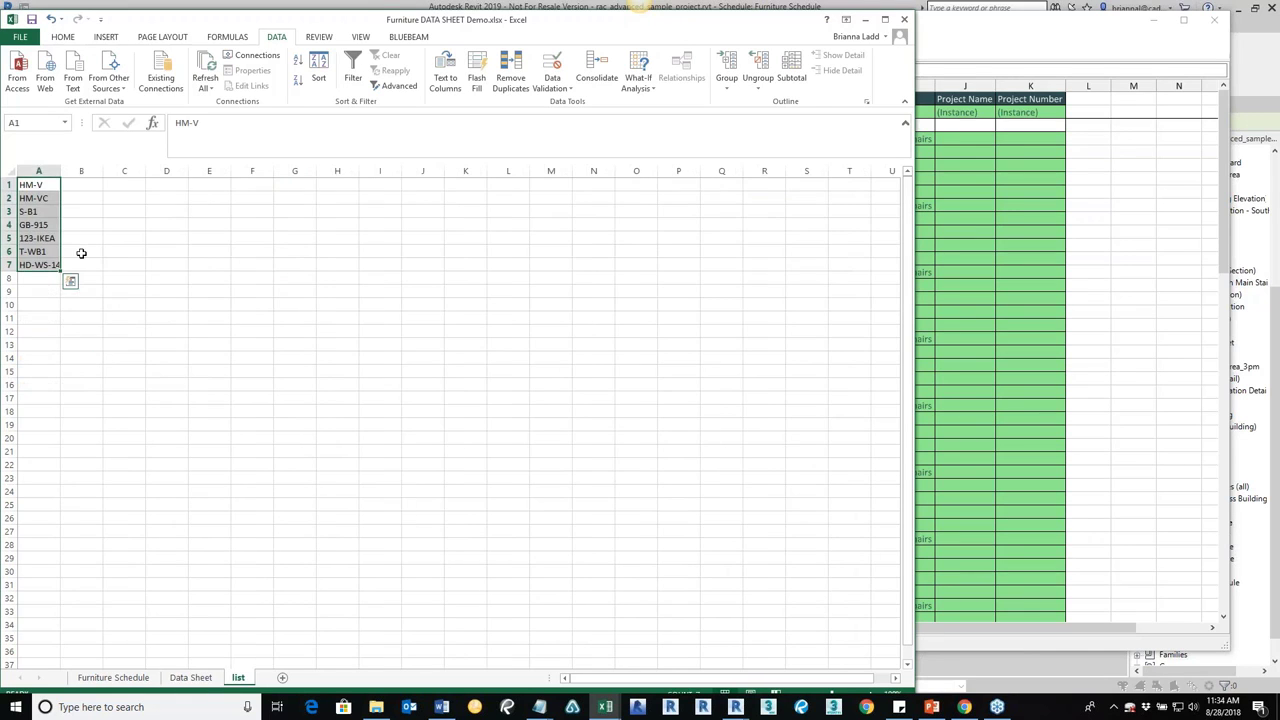
left_click(100, 225)
left_click_drag(40, 185, 42, 265)
key("ctrl+c")
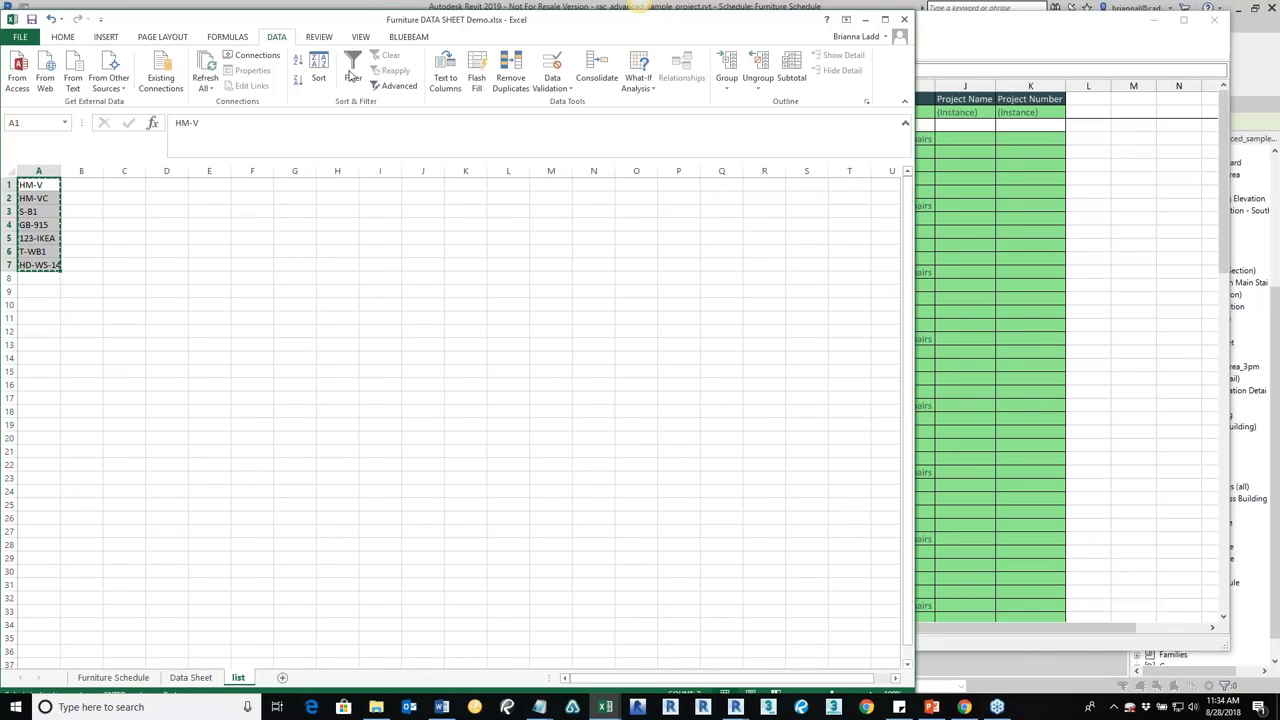
left_click(560, 88)
left_click(533, 85)
left_click(190, 677)
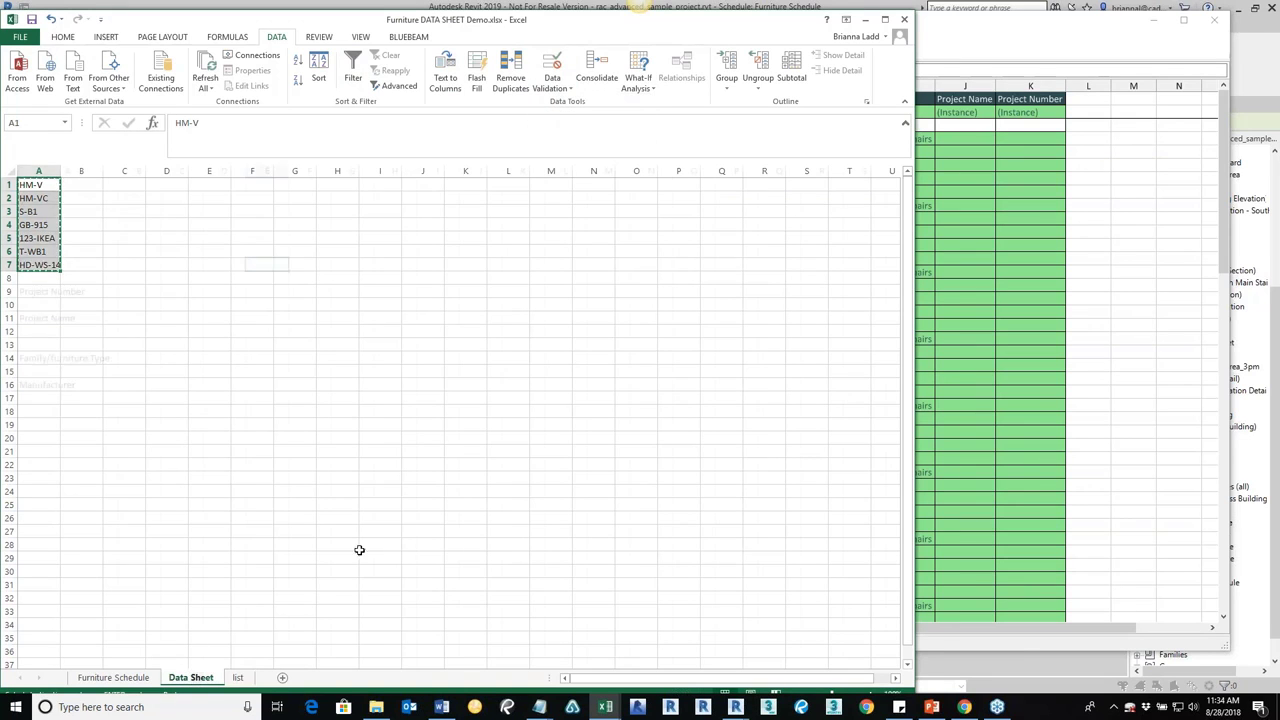
- Apply data validation to cell E7 that allows a list with the source HM-V,HM-VC,S-B1,GB915,123-IKEA,T-WB1,HD-WS-14
left_click(560, 88)
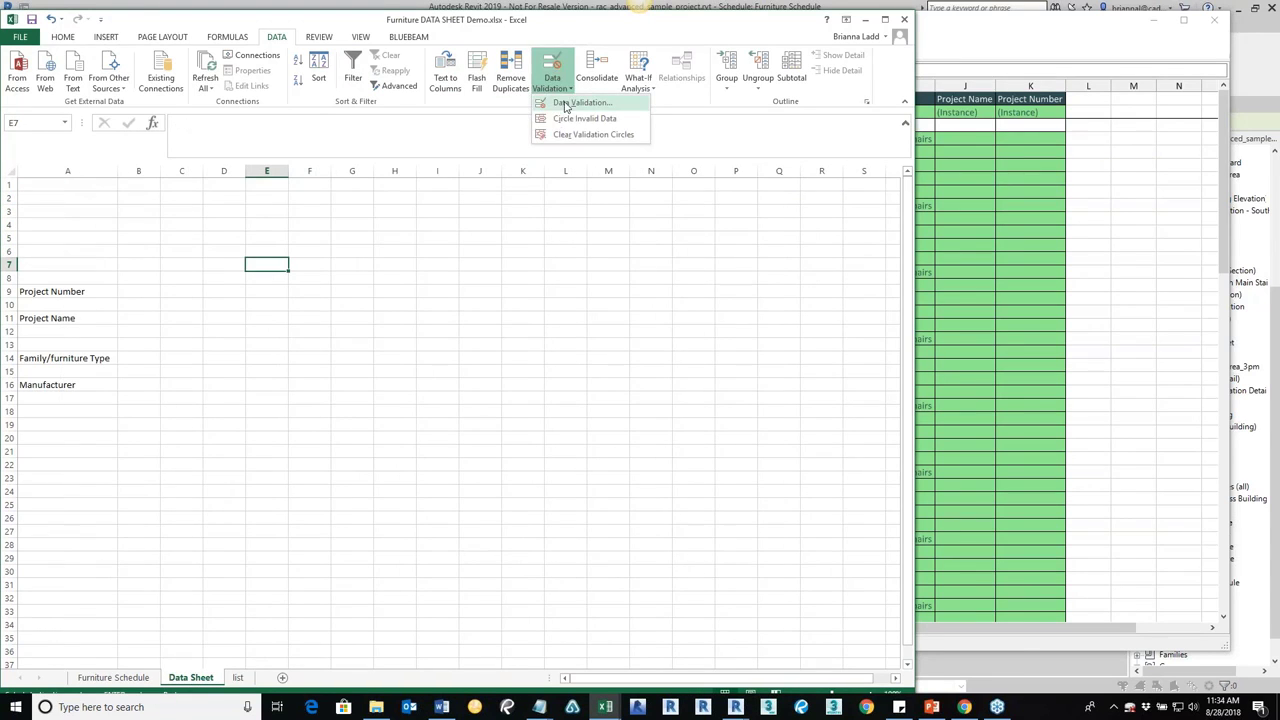
left_click(563, 104)
left_click(755, 261)
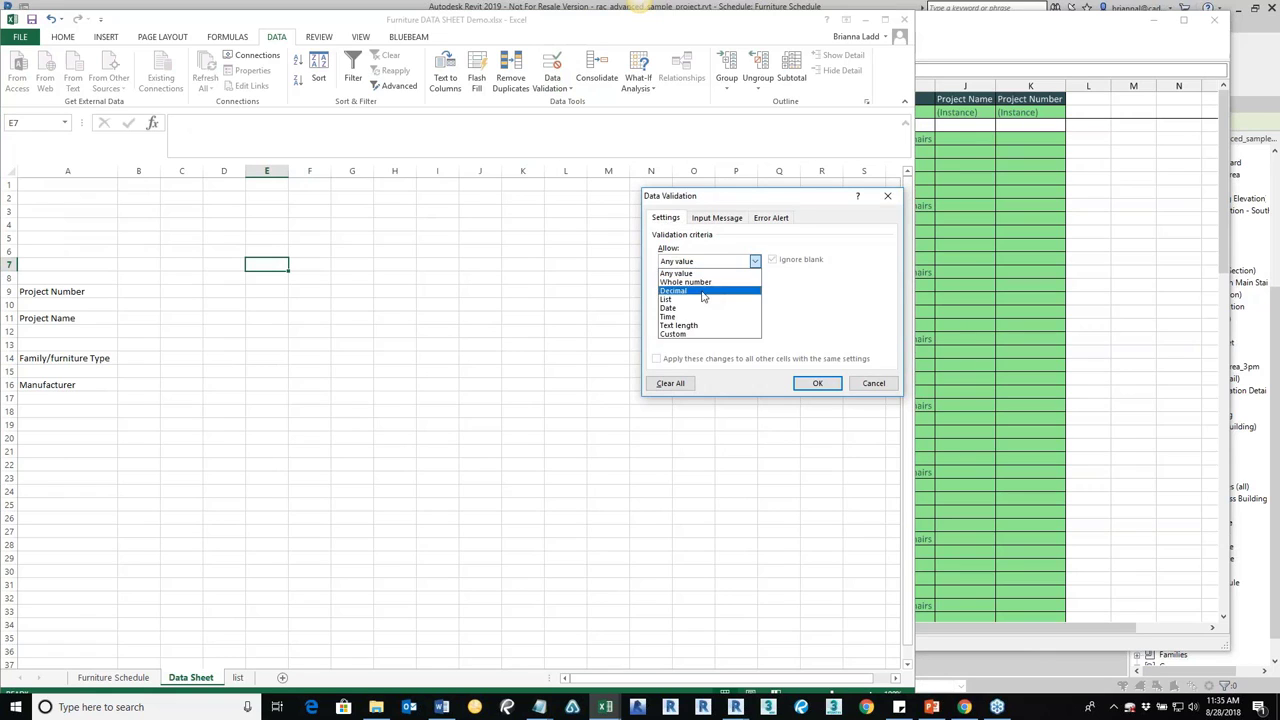
left_click(697, 300)
left_click(679, 314)
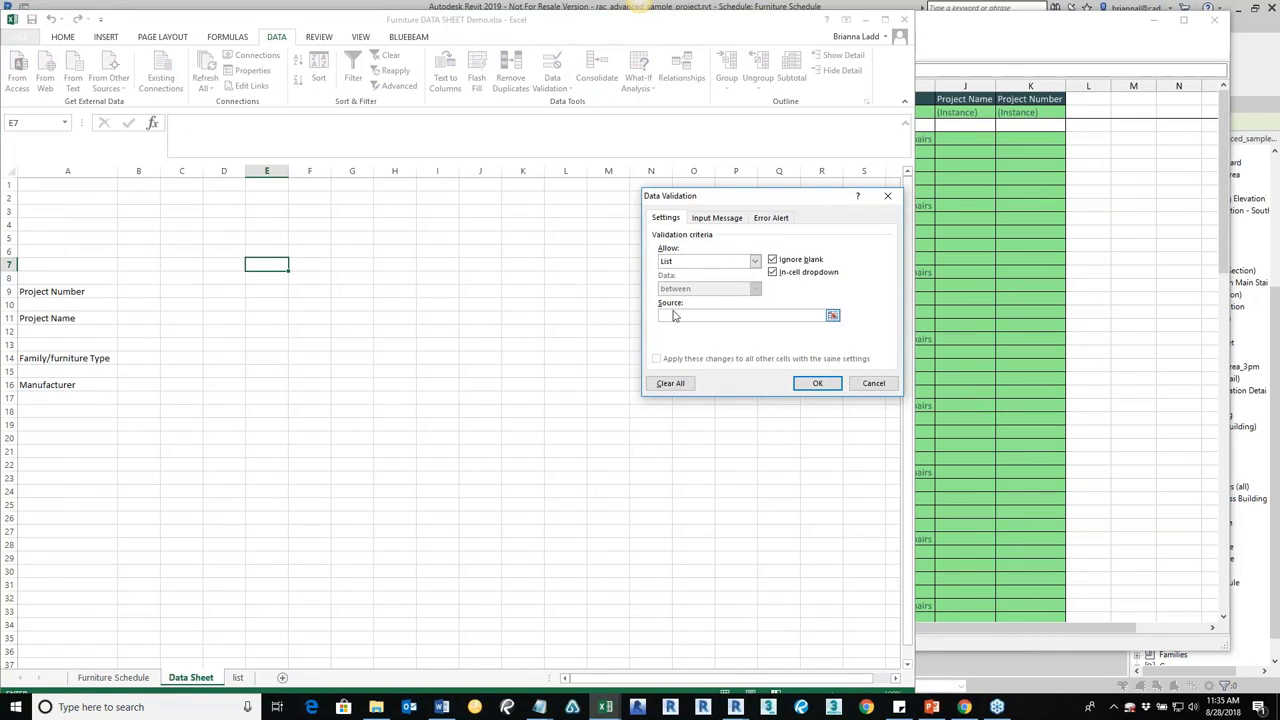
type("HM-V,HMVC,S-B1,GB915,123-I")
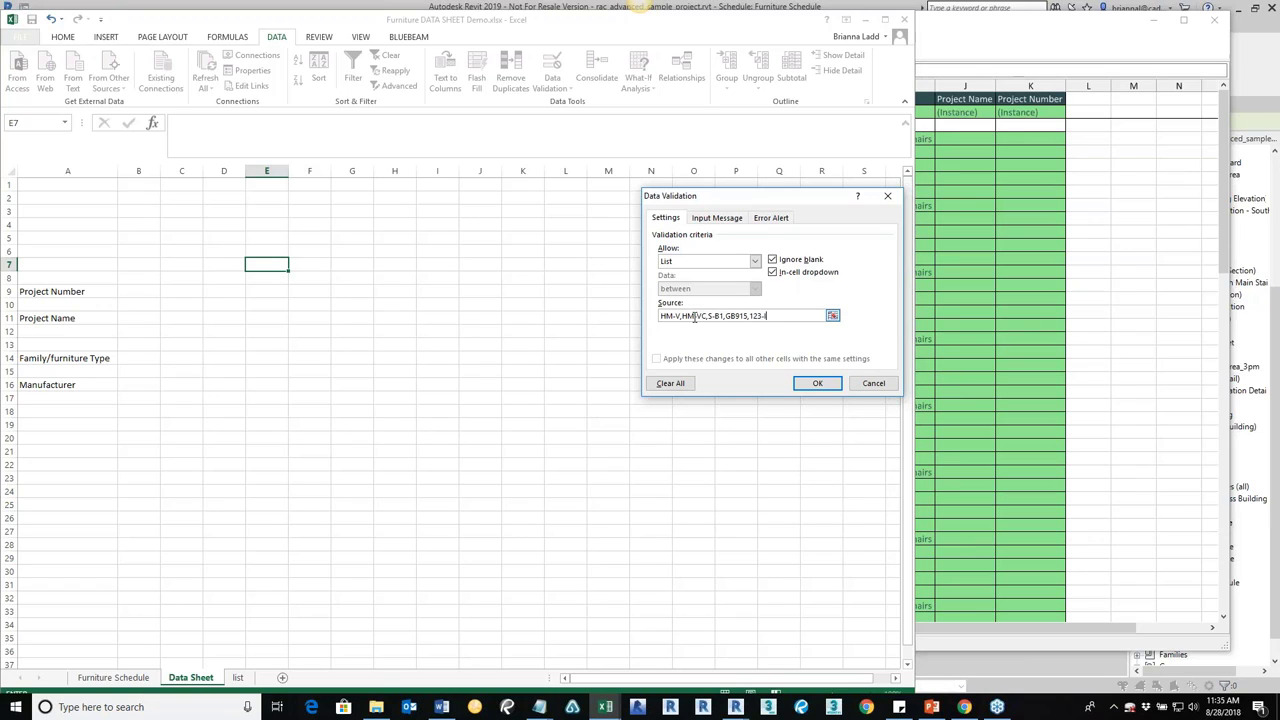
type("KEA")
type("HD-WS-14")
left_click(815, 383)
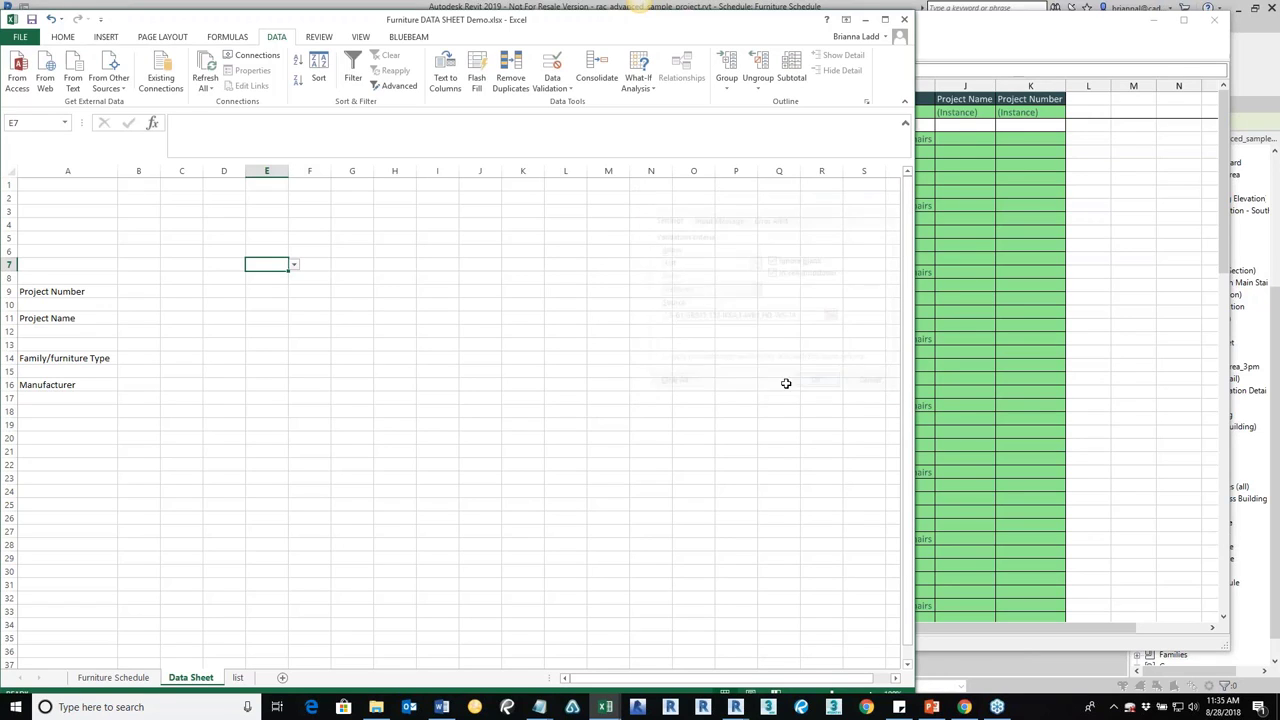
- Enter the heading ITEM MARK/CODE in cell E6 and widen column E to fit it
left_click(262, 248)
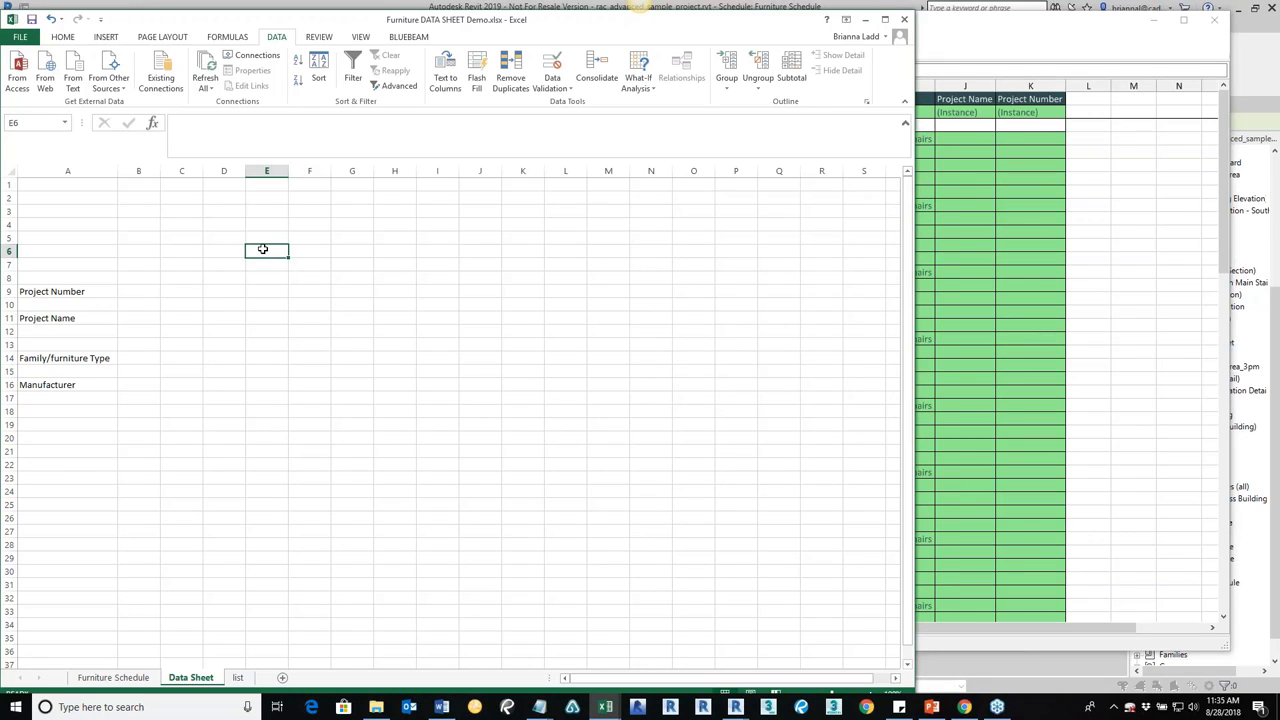
type("ITe")
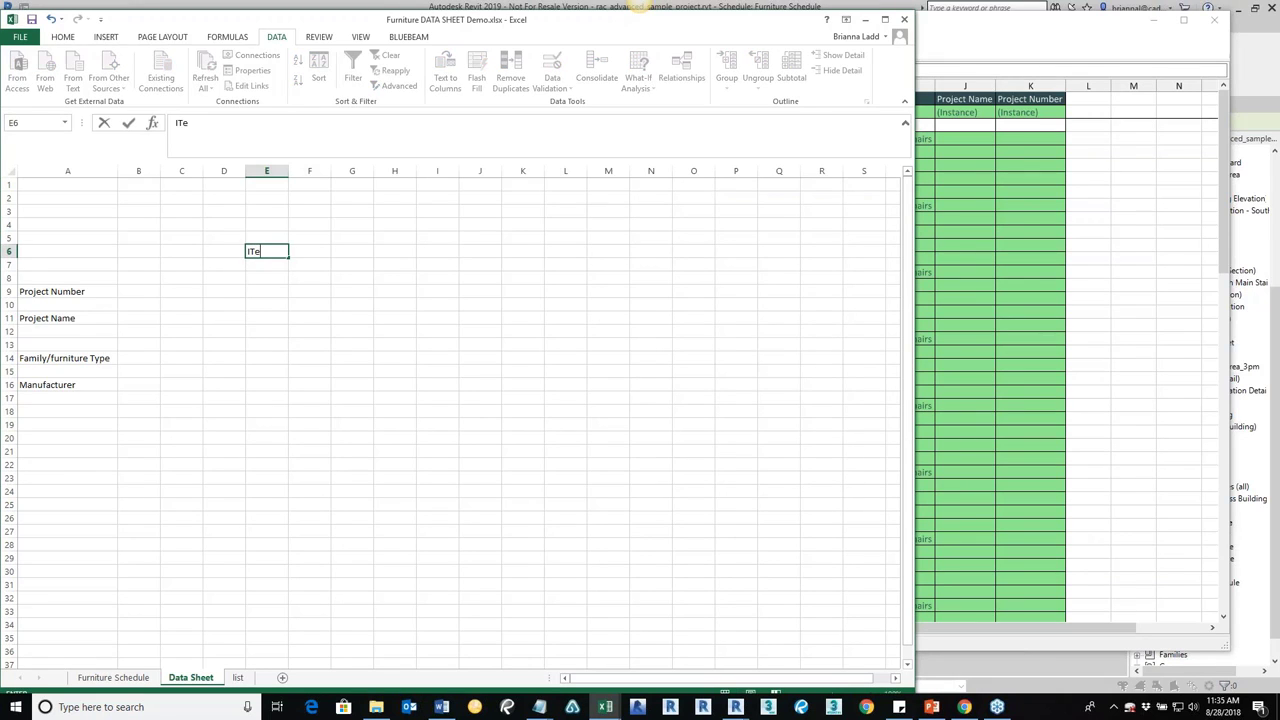
type("EM")
type(" Makr")
key("BackSpace")
key("BackSpace")
type("ARK/CODE")
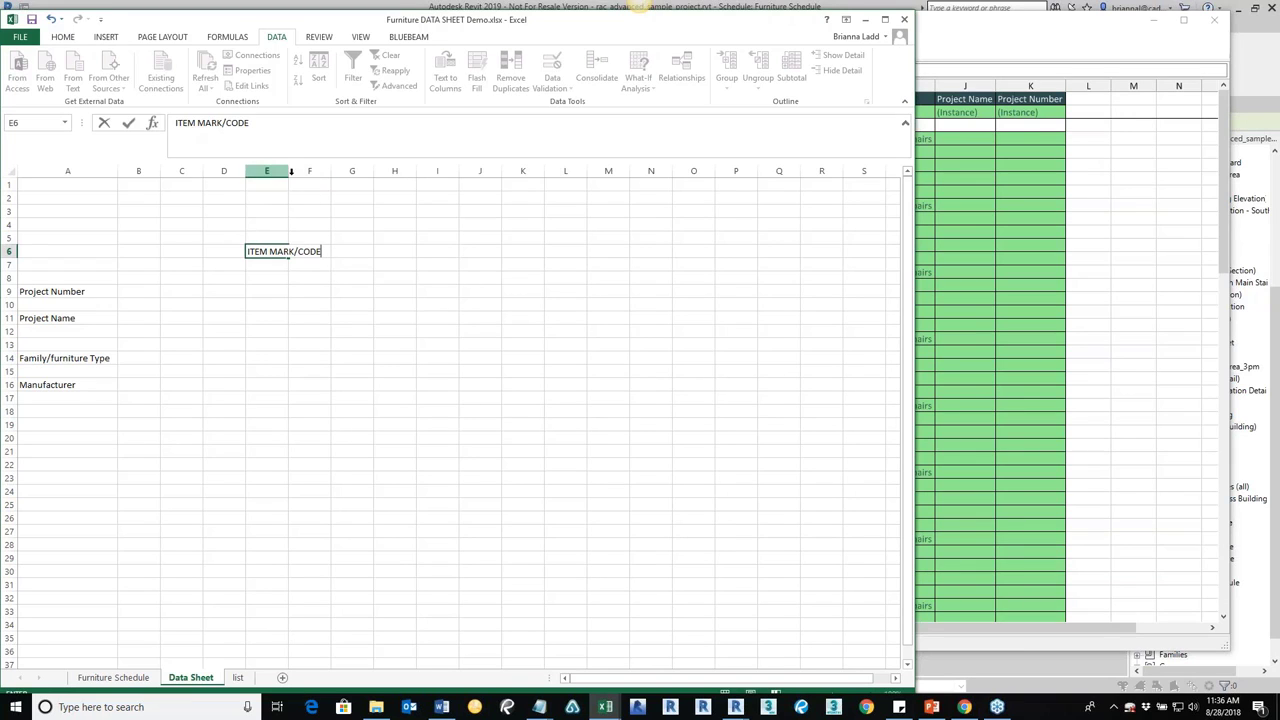
left_click(309, 222)
left_click_drag(331, 176, 334, 176)
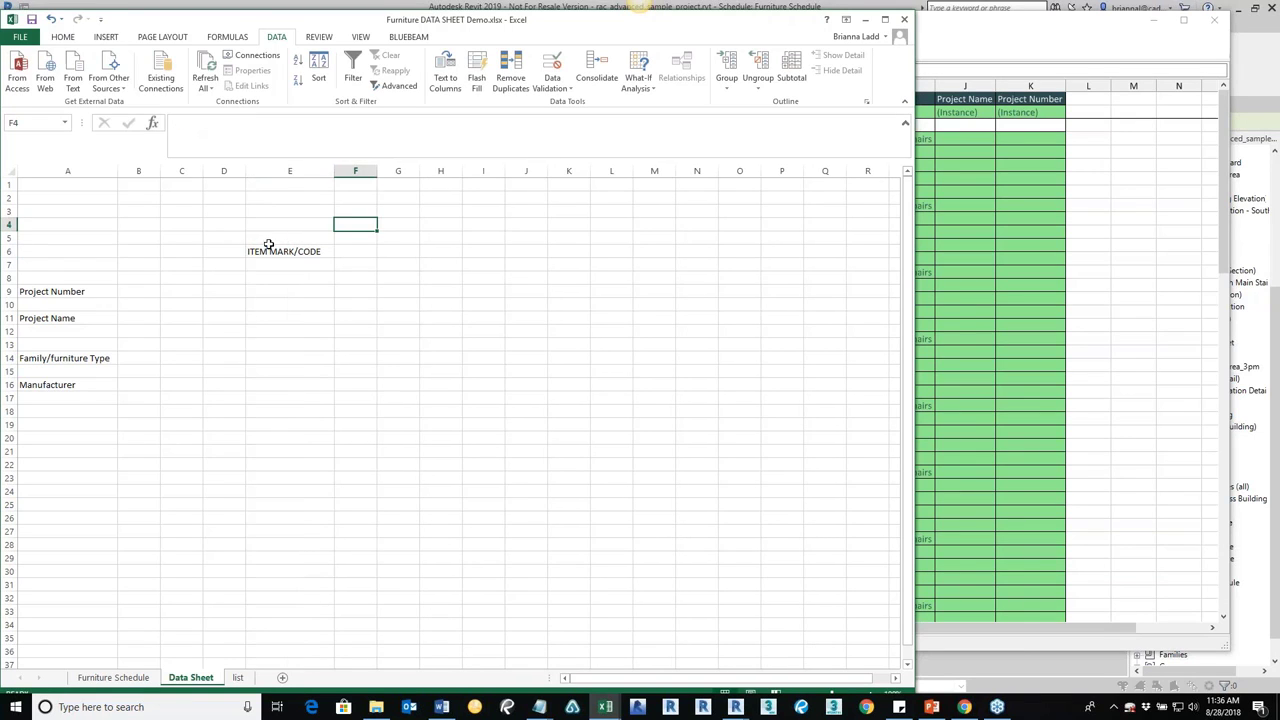
- Check the choices offered by the dropdown in cell E7 under the ITEM MARK/CODE heading, leaving the cell empty
left_click(272, 238)
left_click(279, 264)
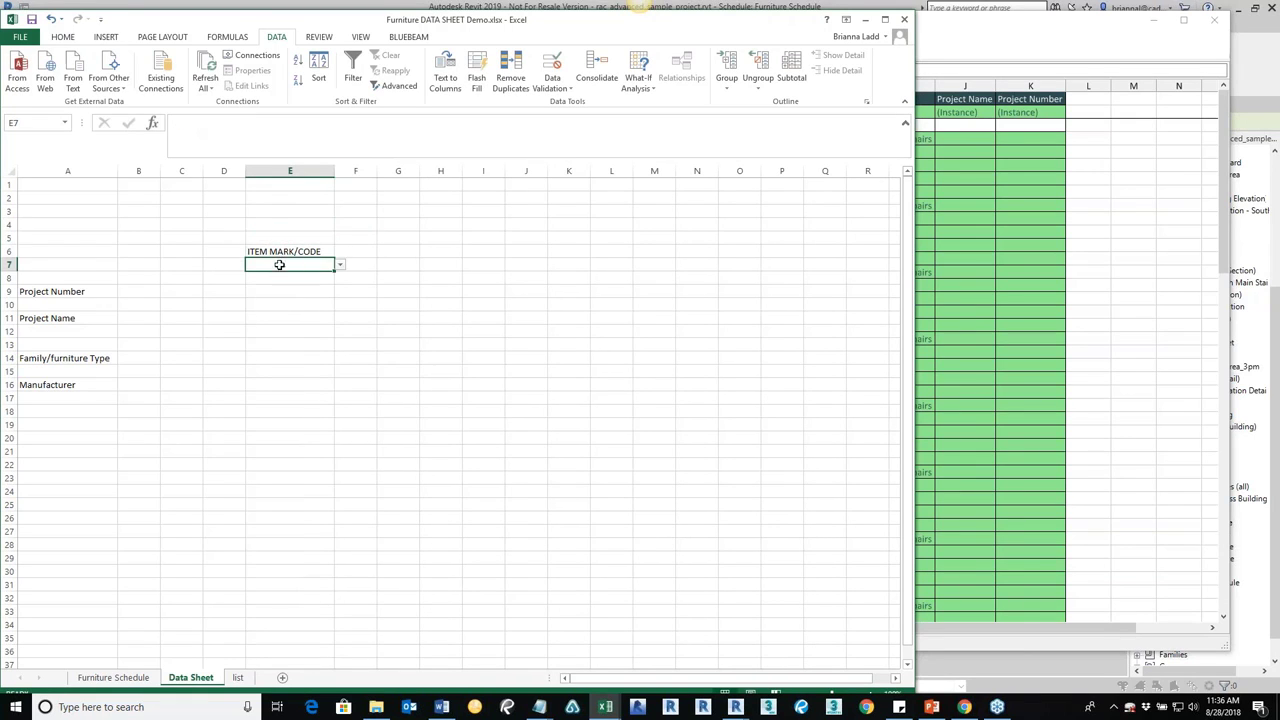
left_click(341, 265)
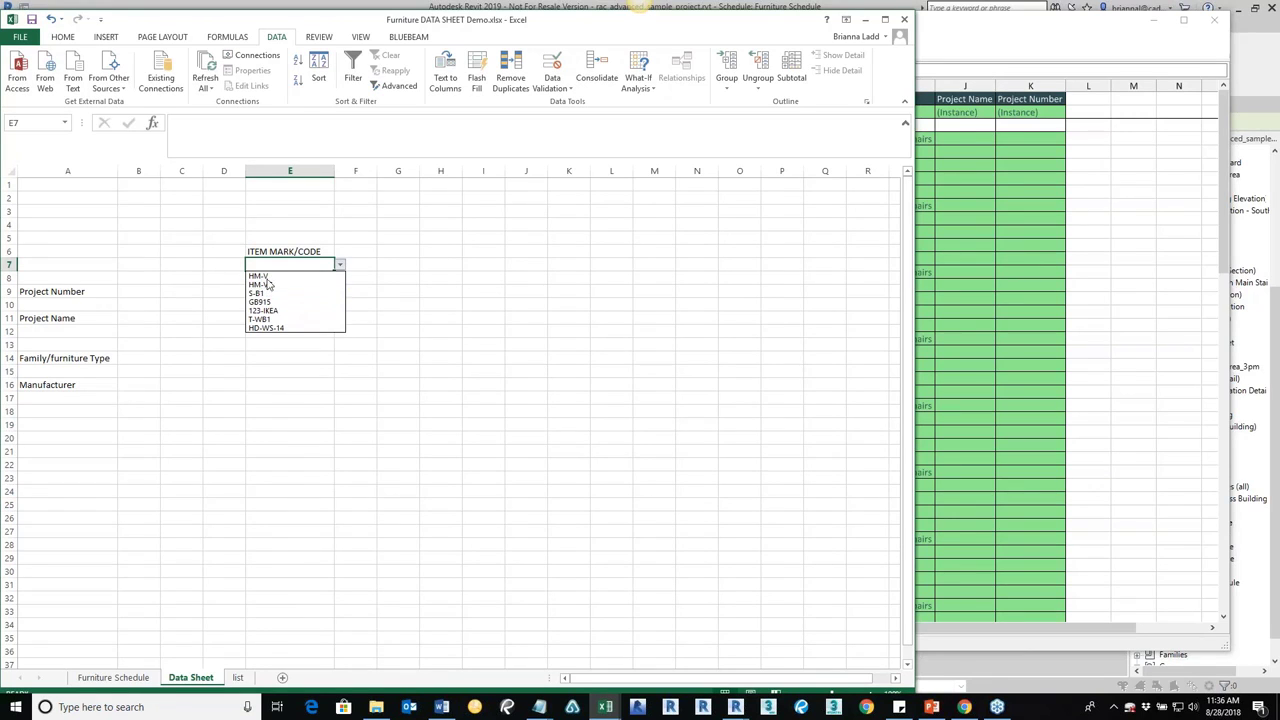
key("Escape")
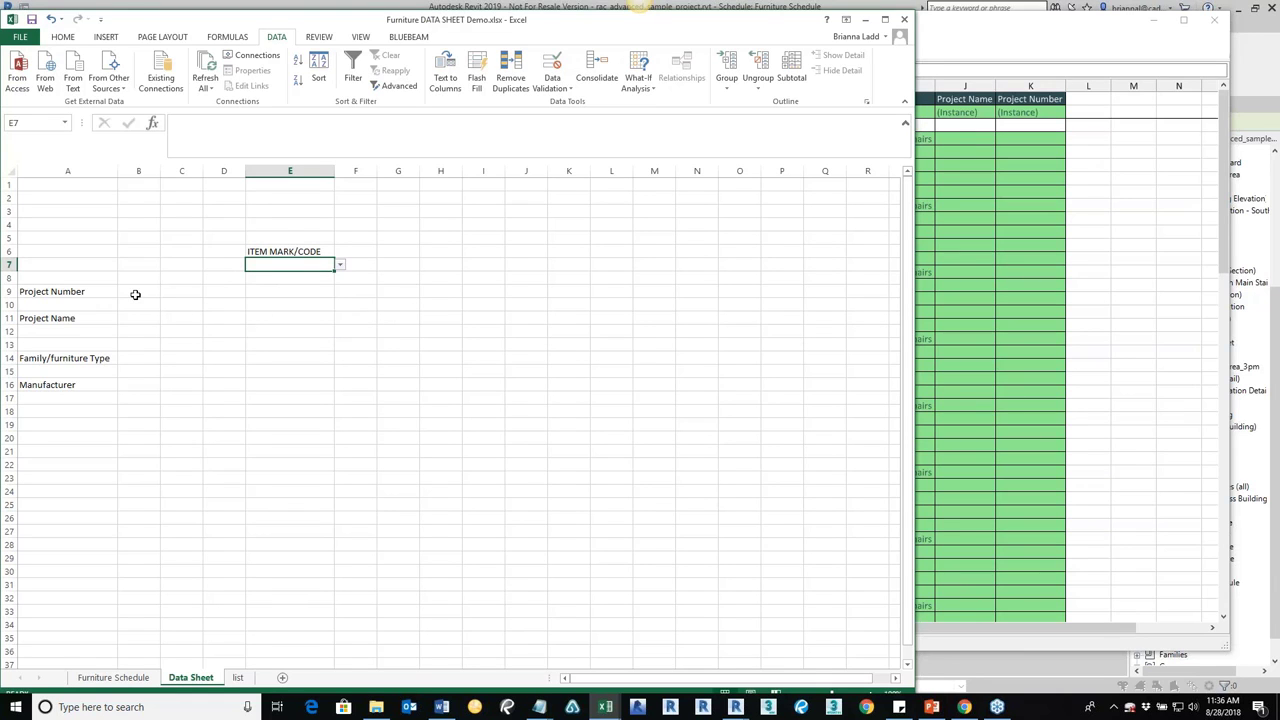
- Widen column B beside the data sheet labels to about a third wider than column A
left_click_drag(160, 170, 217, 183)
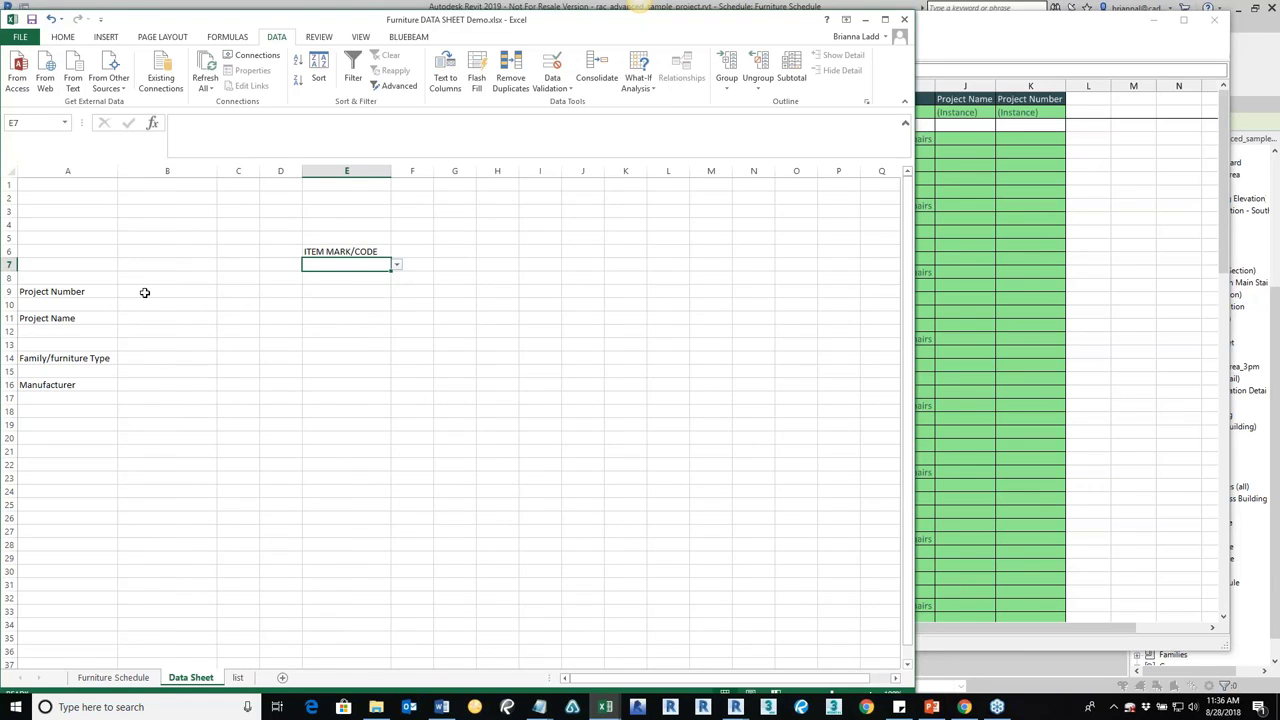
left_click(163, 358)
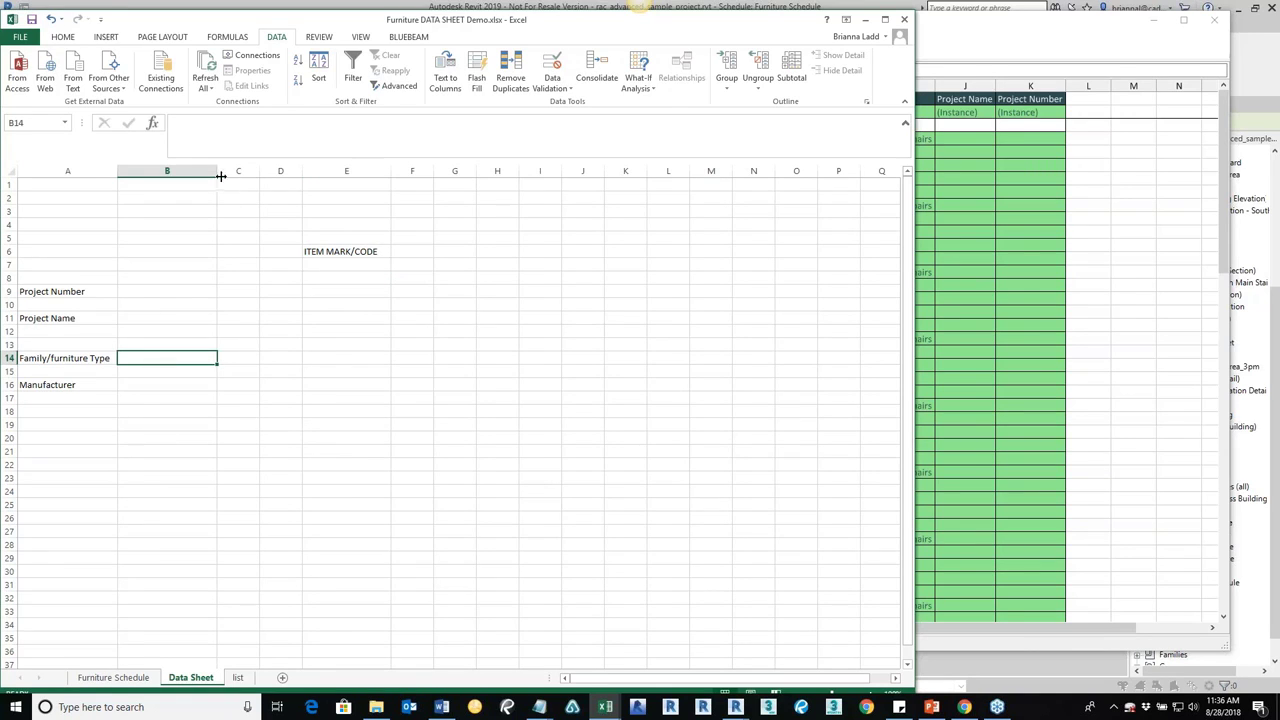
left_click_drag(217, 171, 251, 173)
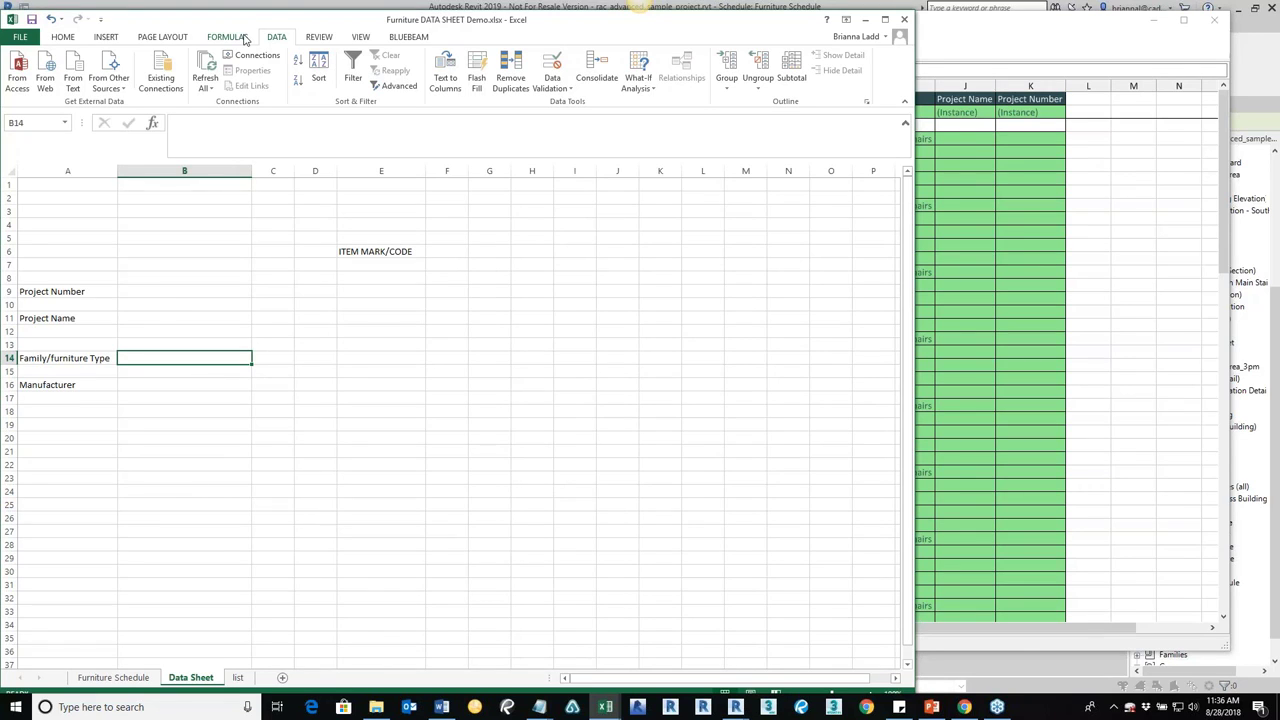
- Begin an INDEX formula in cell B14 for Family/furniture Type, using column D of the Furniture Schedule worksheet as the array
type("=")
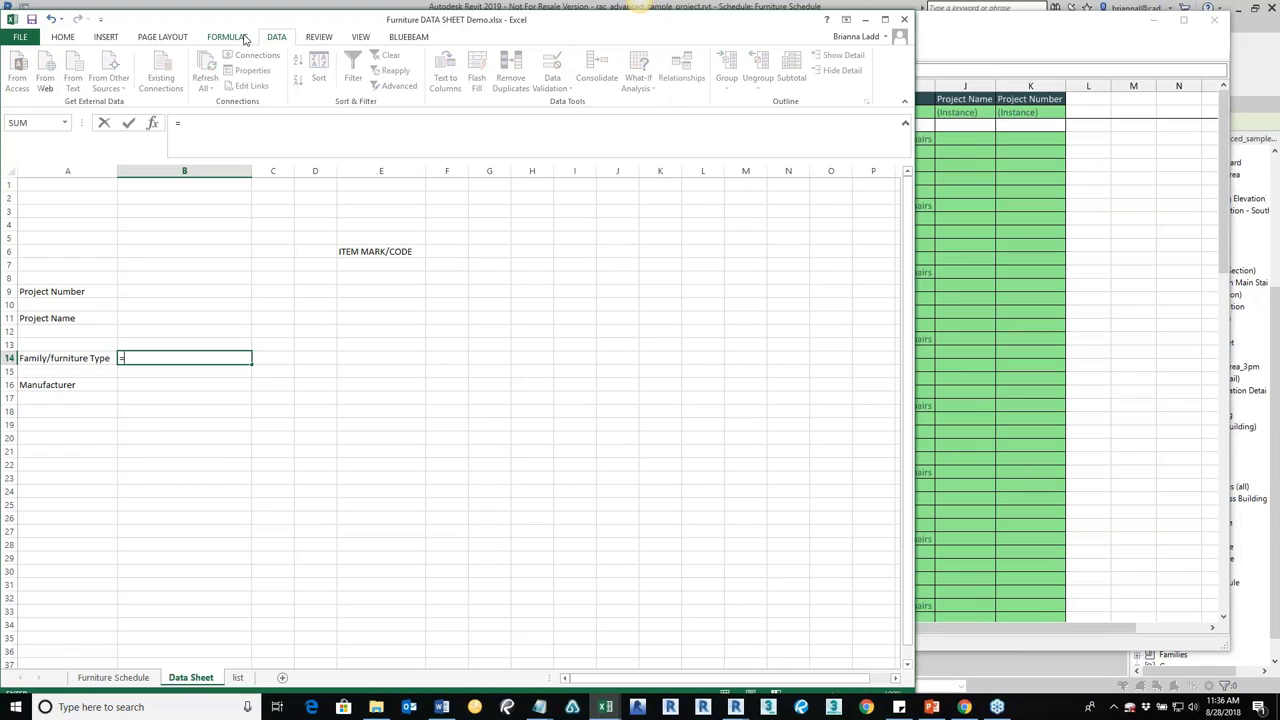
type("index")
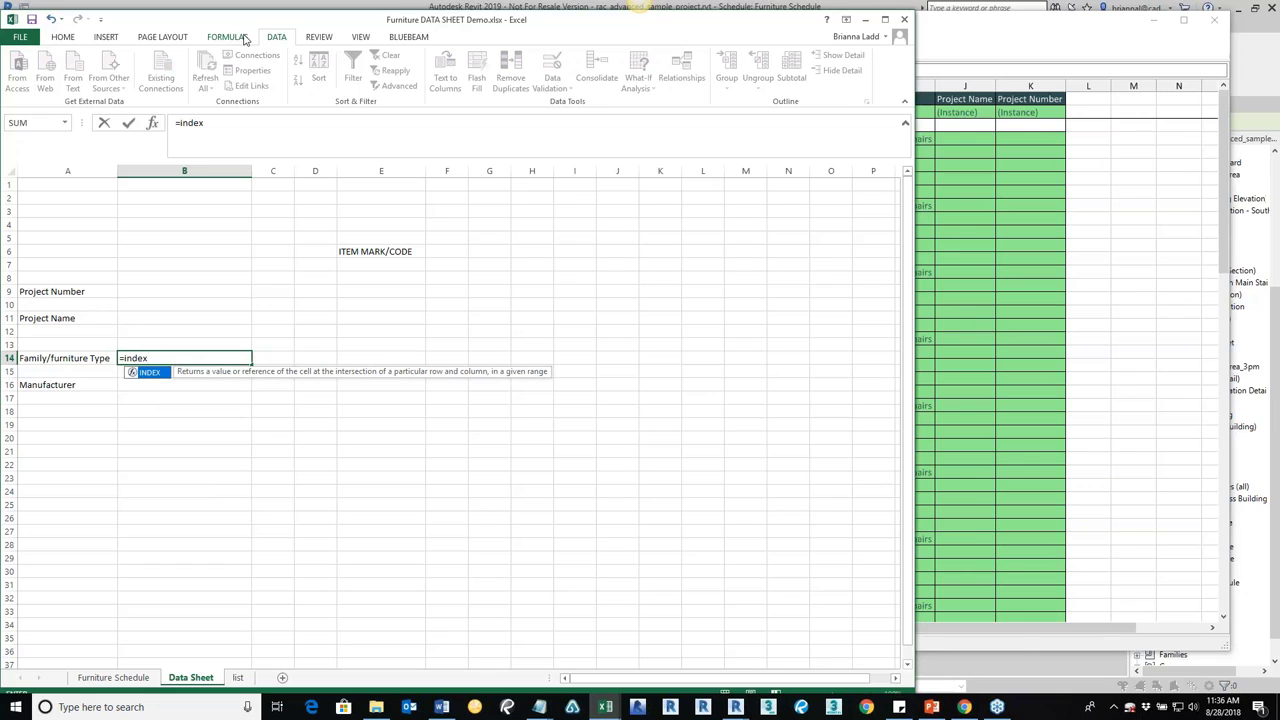
type("(")
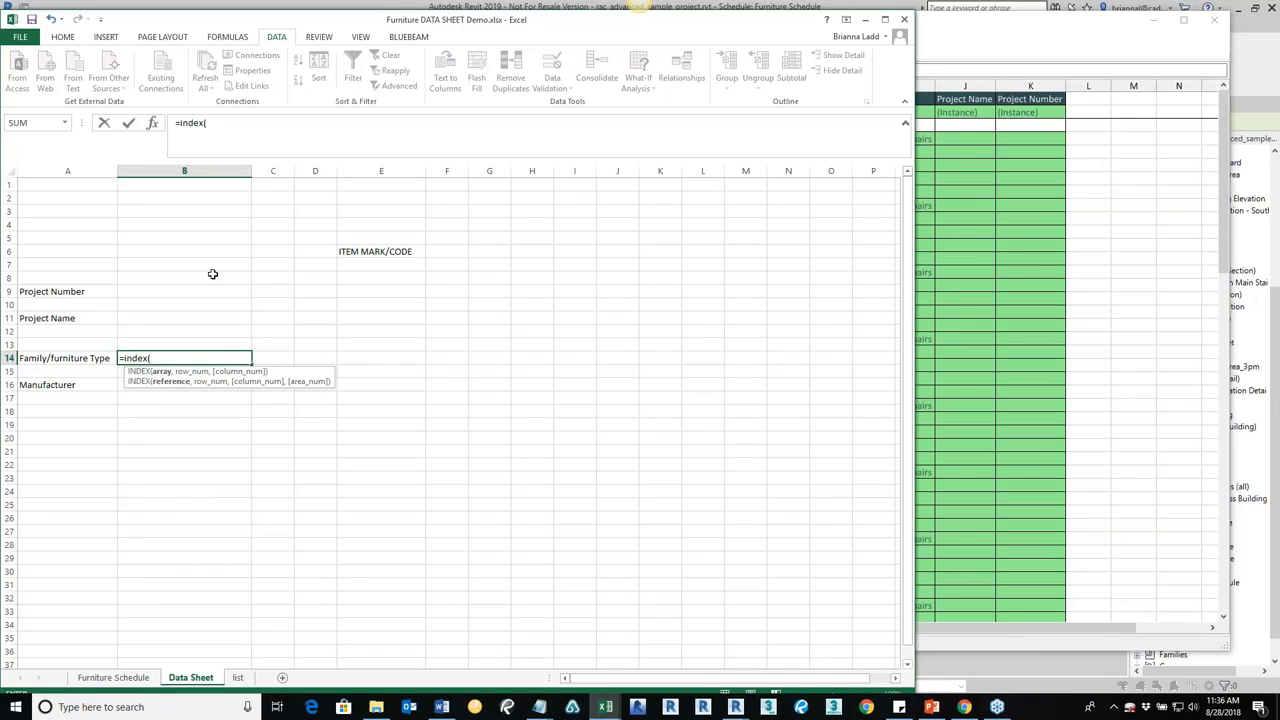
left_click(108, 678)
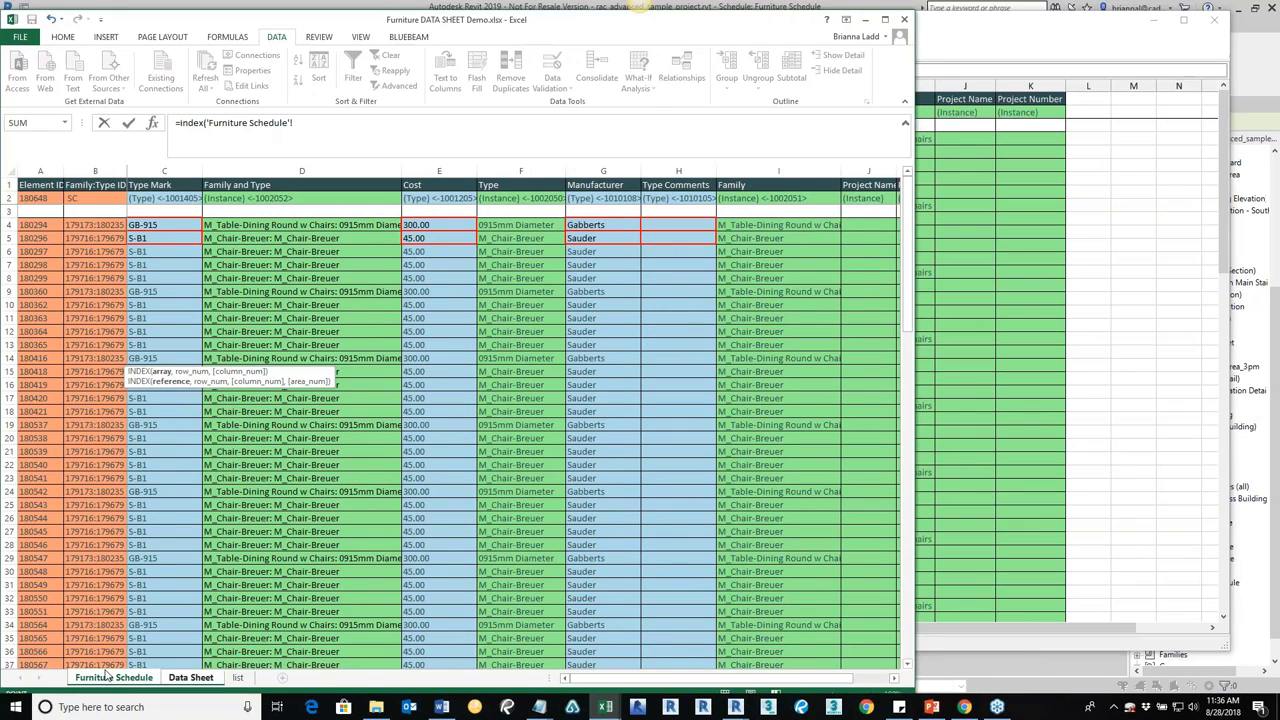
left_click(302, 171)
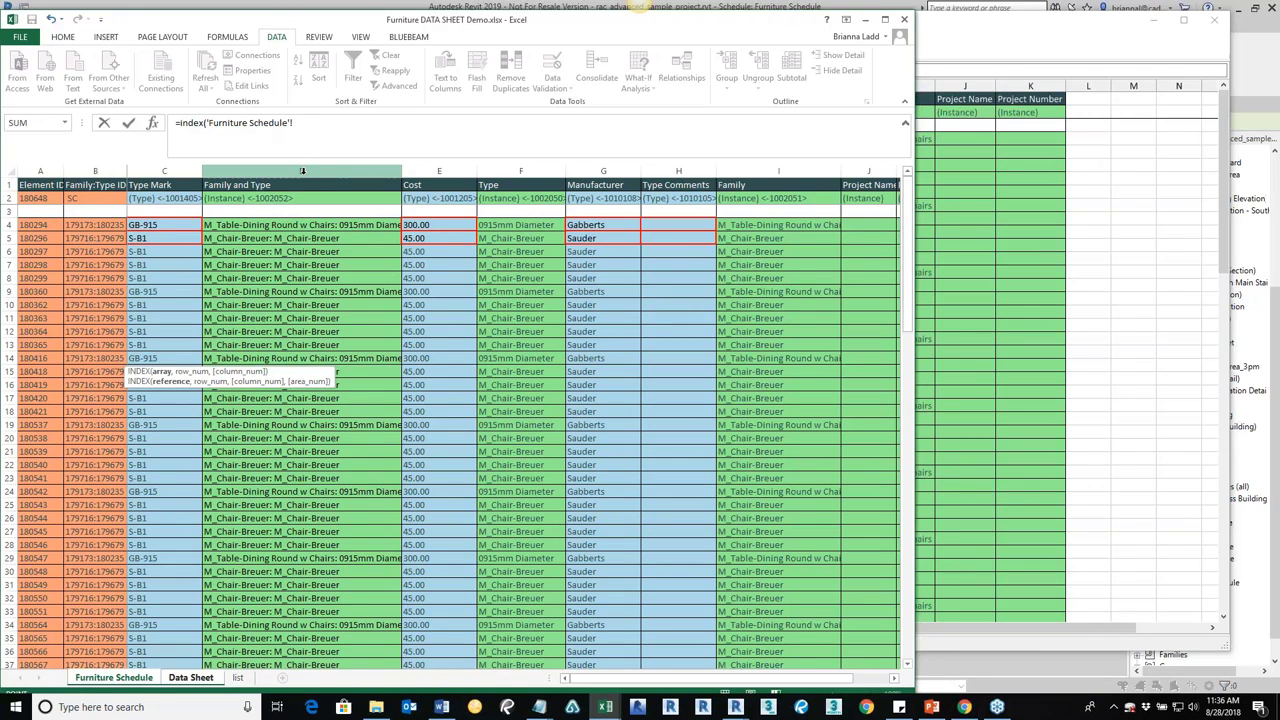
left_click(302, 171)
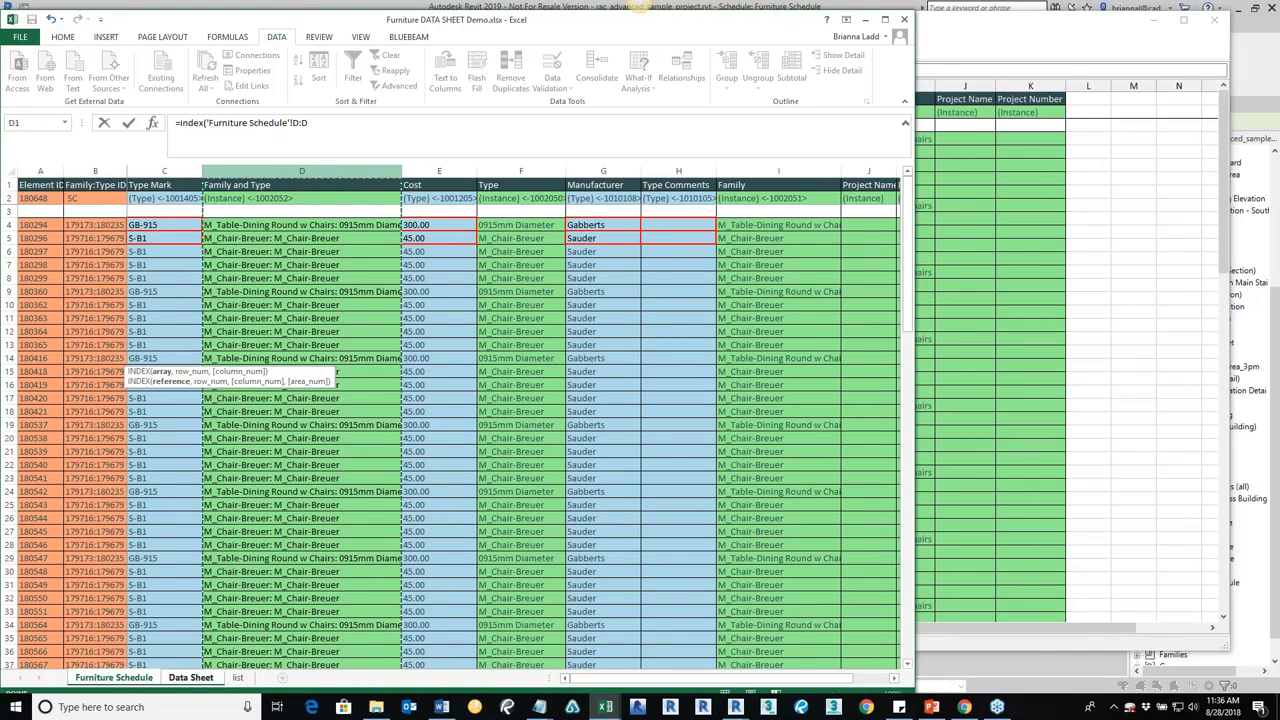
left_click(312, 125)
type(",")
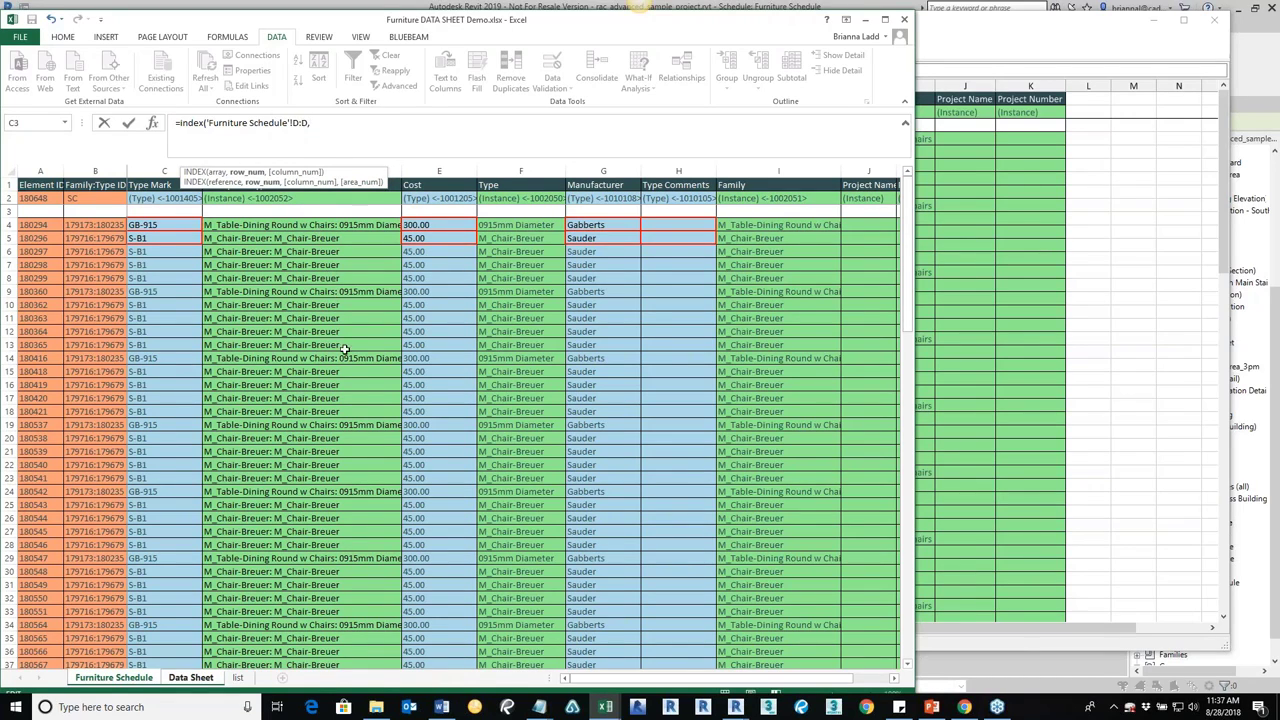
- Return to the Data Sheet worksheet and remove the inserted sheet reference from the end of the B14 formula
left_click(190, 678)
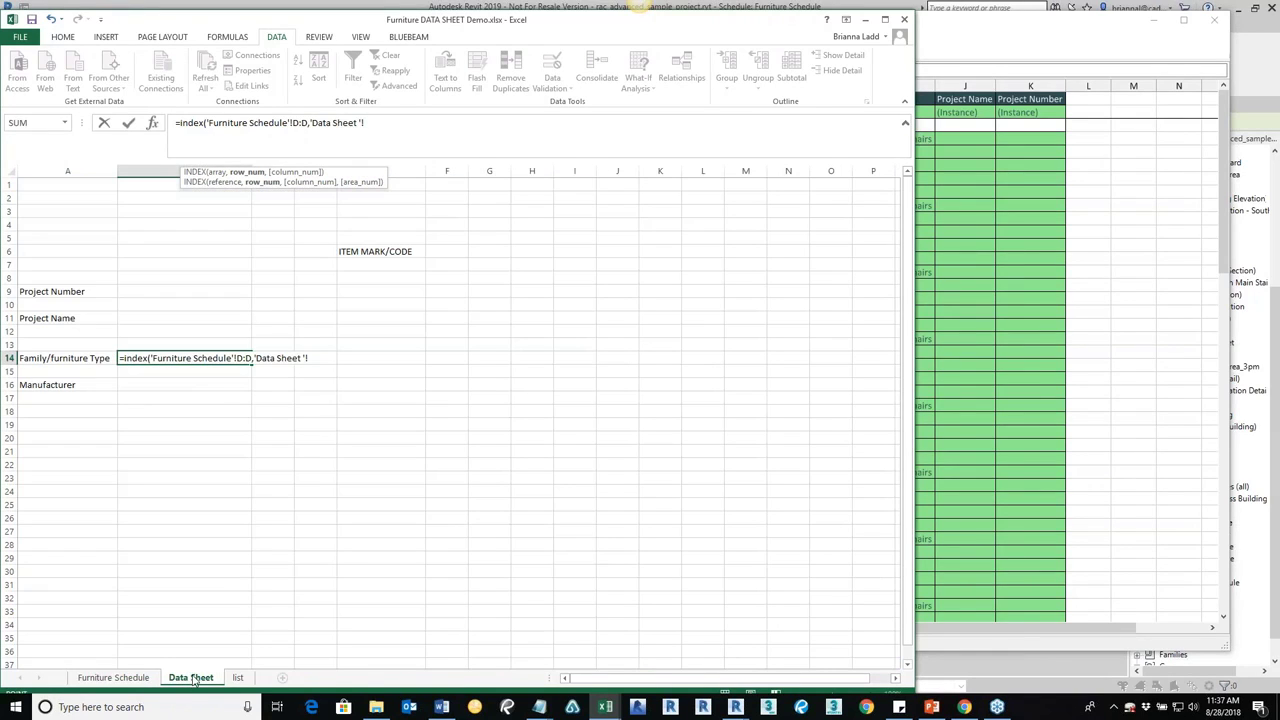
key("BackSpace")
key("BackSpace")
key("BackSpace")
key("BackSpace")
key("BackSpace")
key("BackSpace")
key("BackSpace")
key("BackSpace")
key("BackSpace")
key("BackSpace")
key("BackSpace")
key("BackSpace")
key("BackSpace")
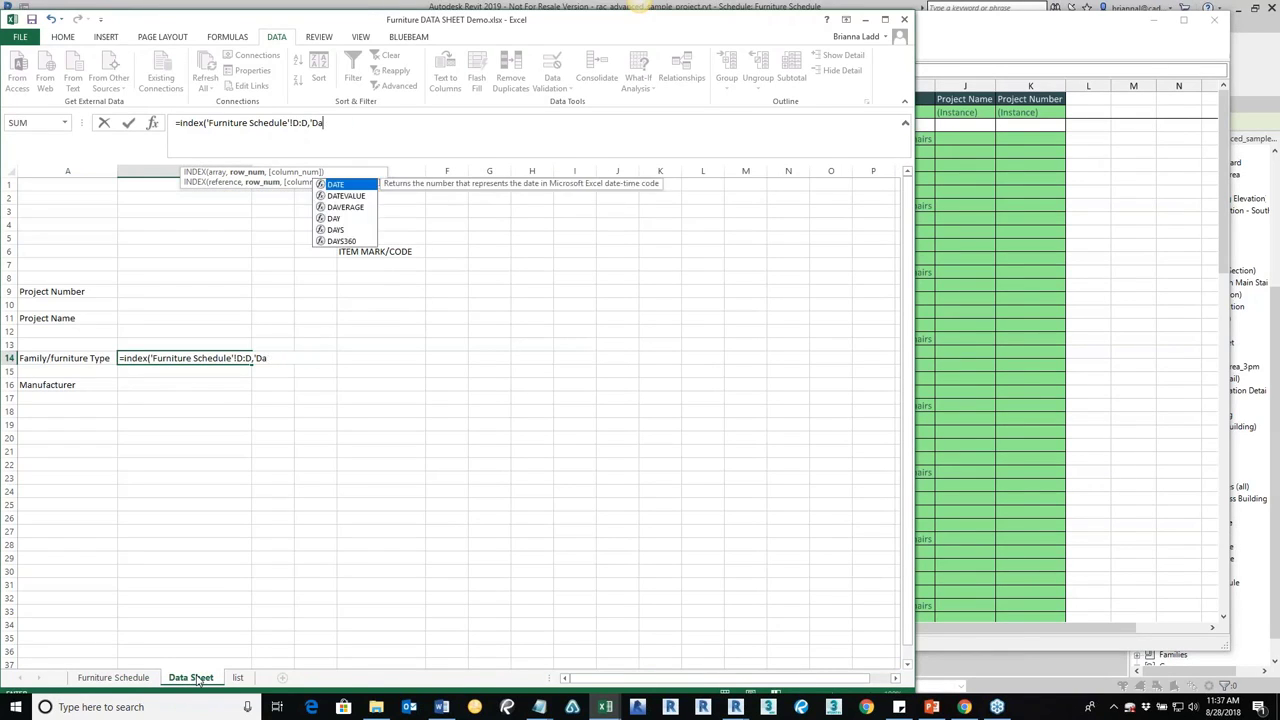
key("BackSpace")
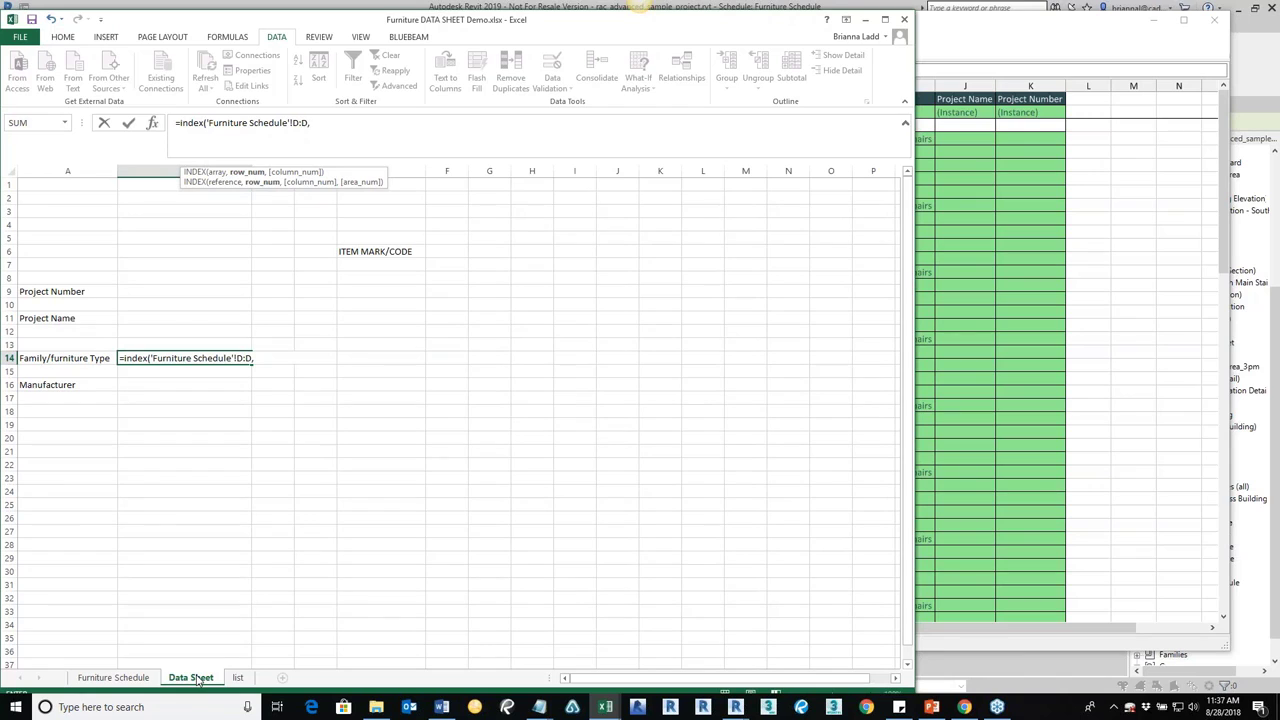
- Add a MATCH function as the row number of the B14 INDEX formula, with cell E7 as the lookup value
type("Match")
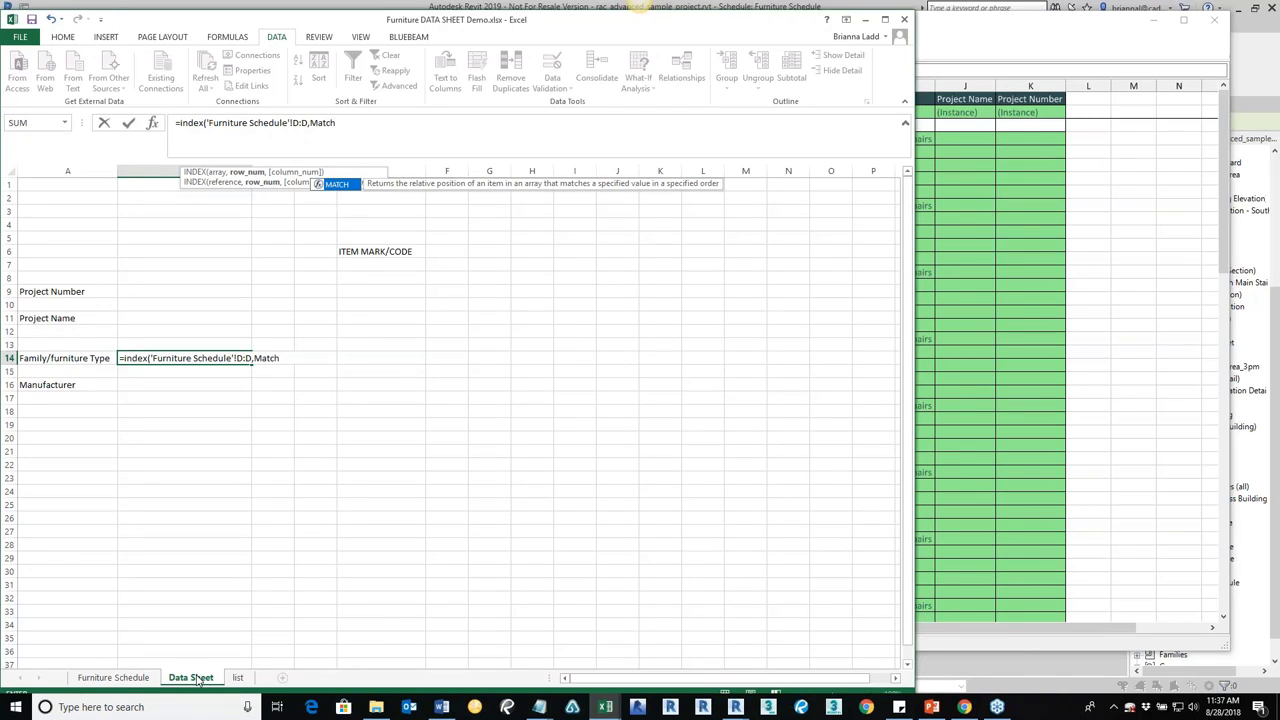
type("(")
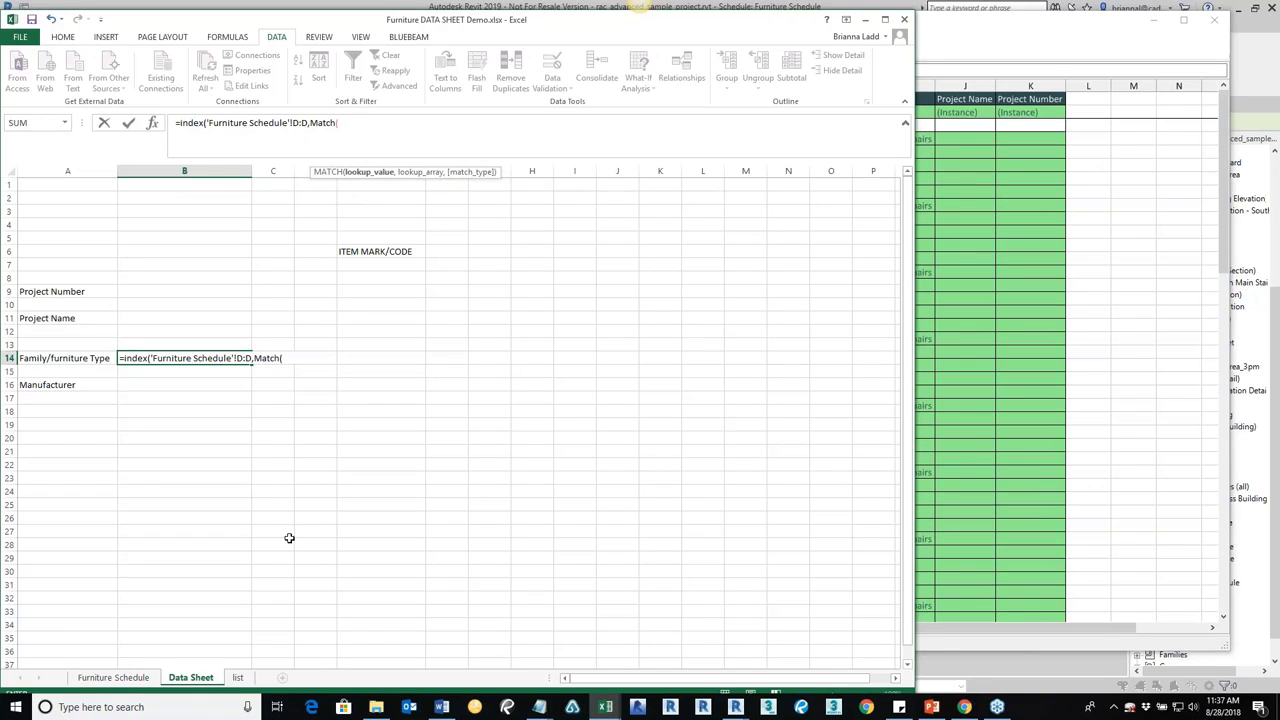
left_click(398, 264)
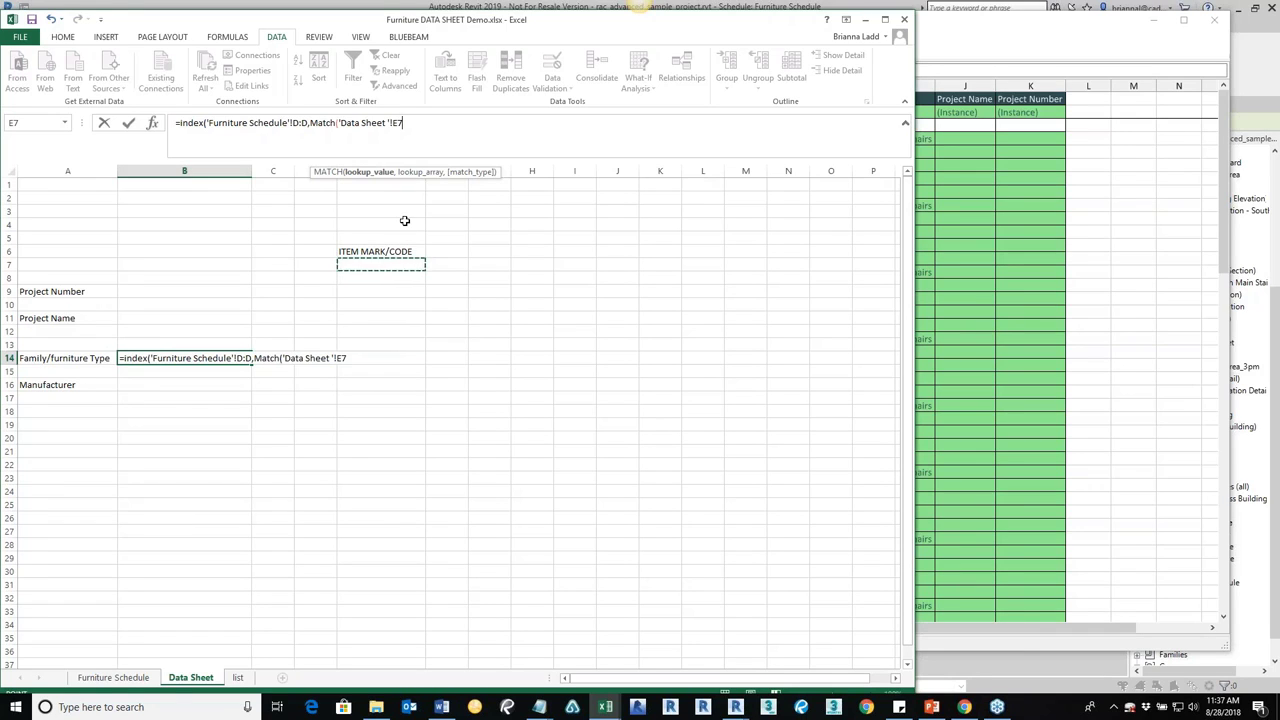
type(",")
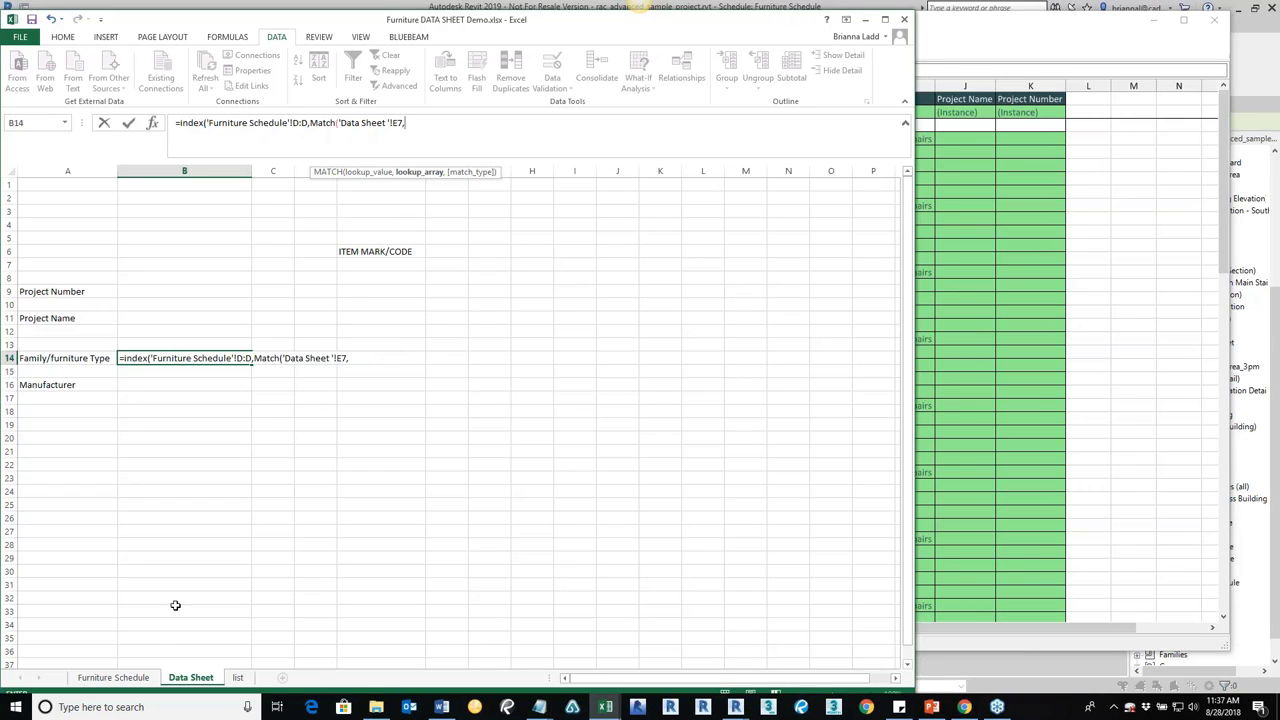
- Complete the B14 MATCH with column C of the Furniture Schedule worksheet as lookup array and match type 0, accepting the suggested parenthesis correction
left_click(120, 679)
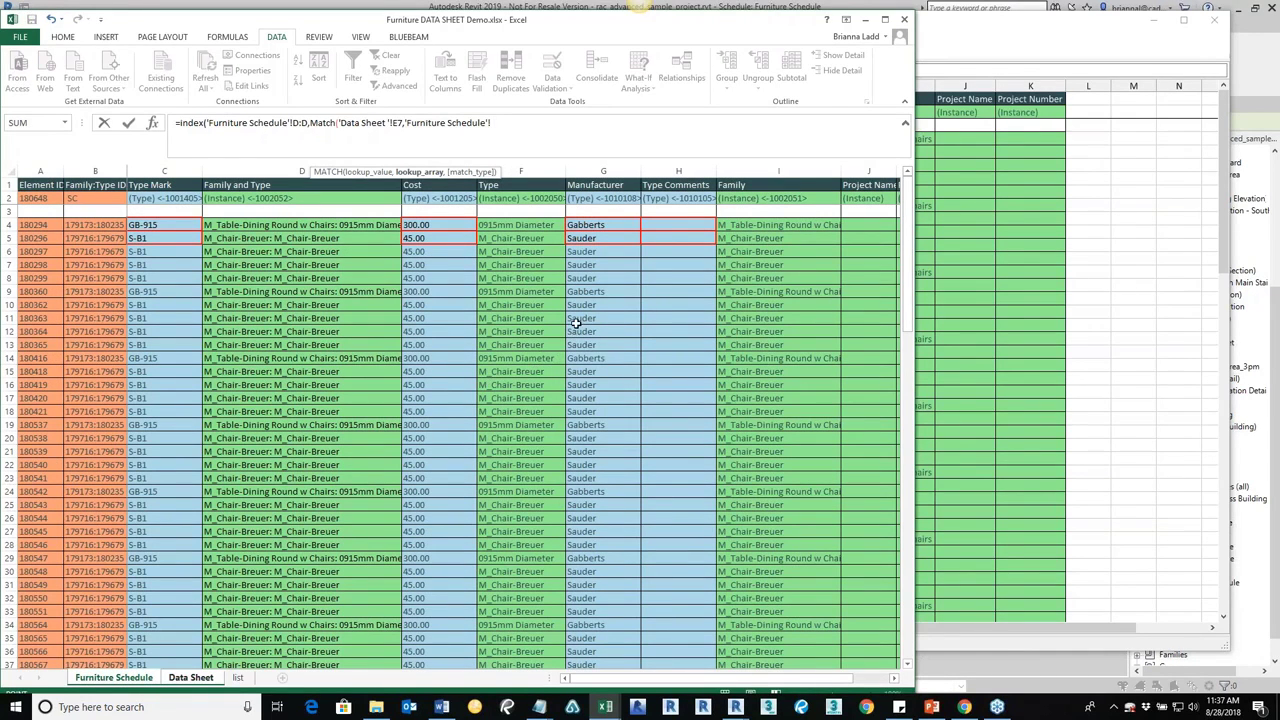
left_click(196, 171)
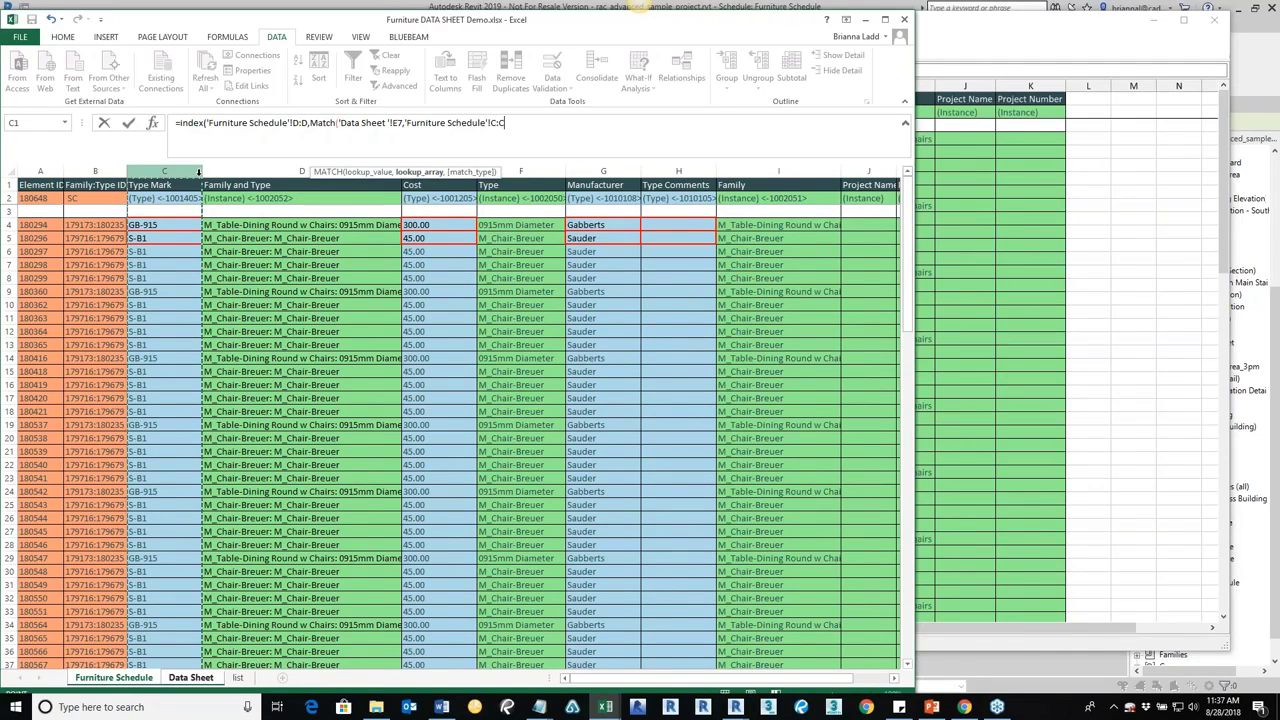
type(",")
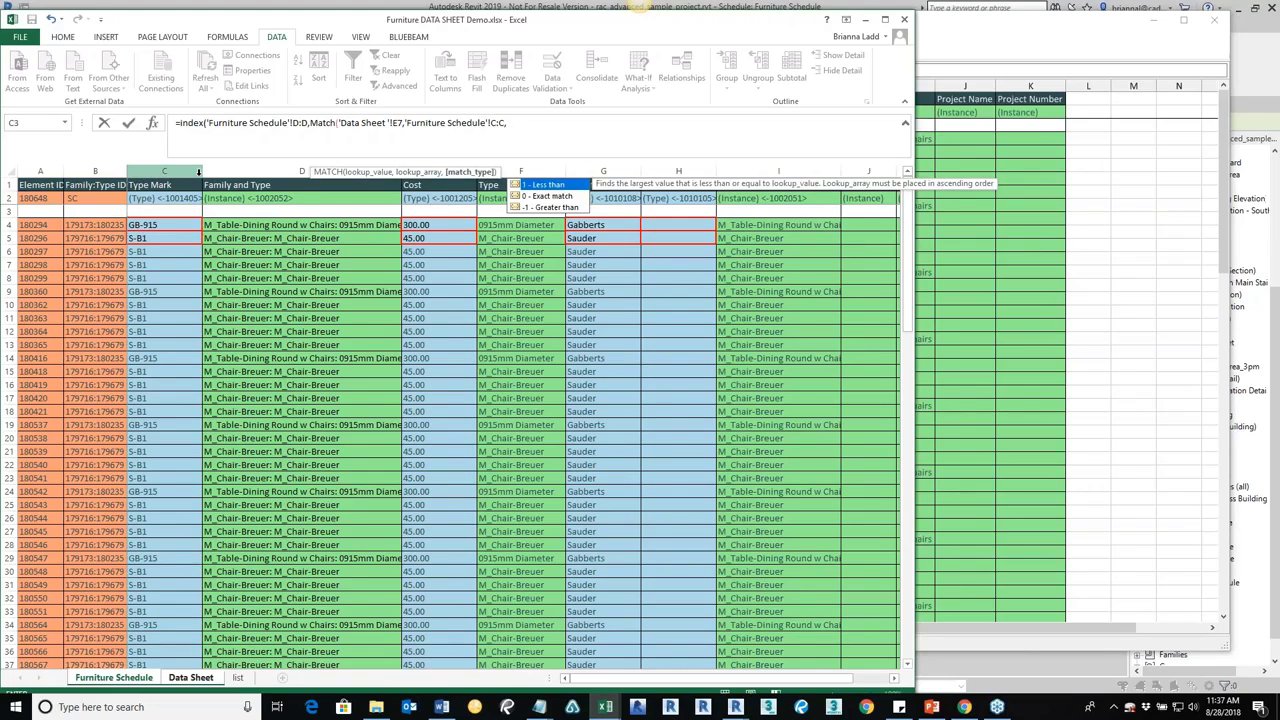
type("0))")
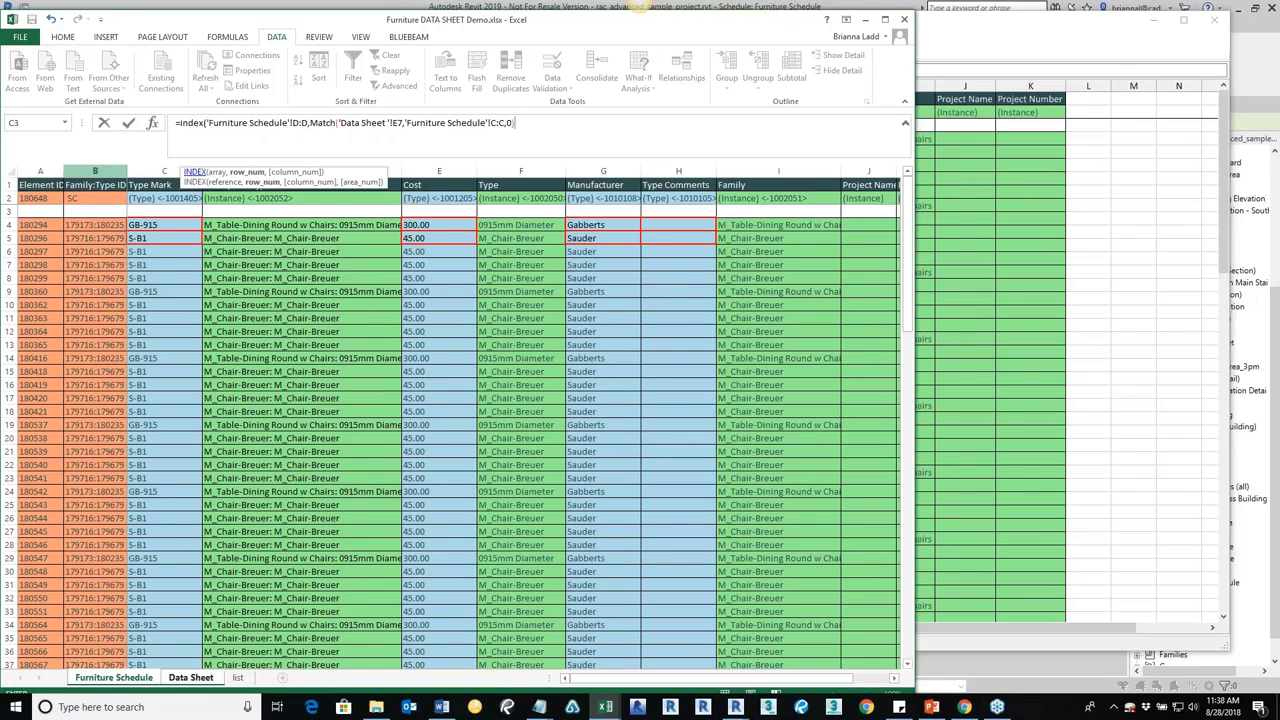
key("Return")
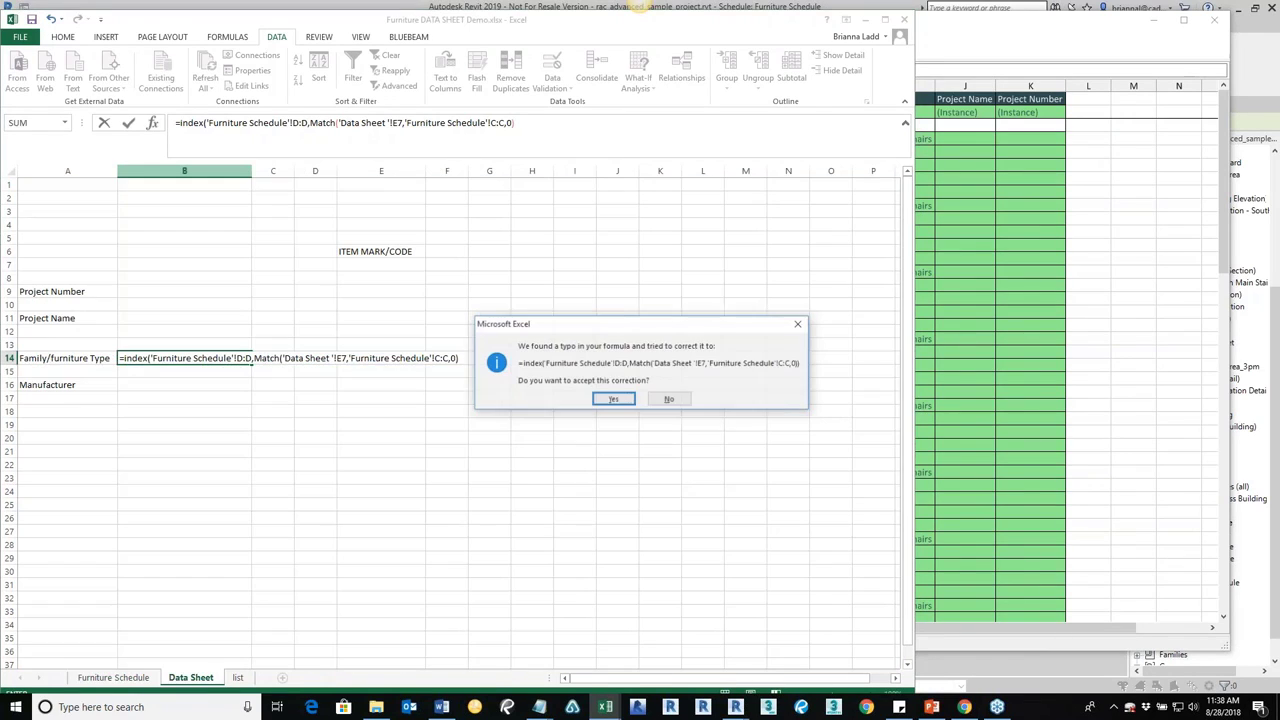
left_click(616, 400)
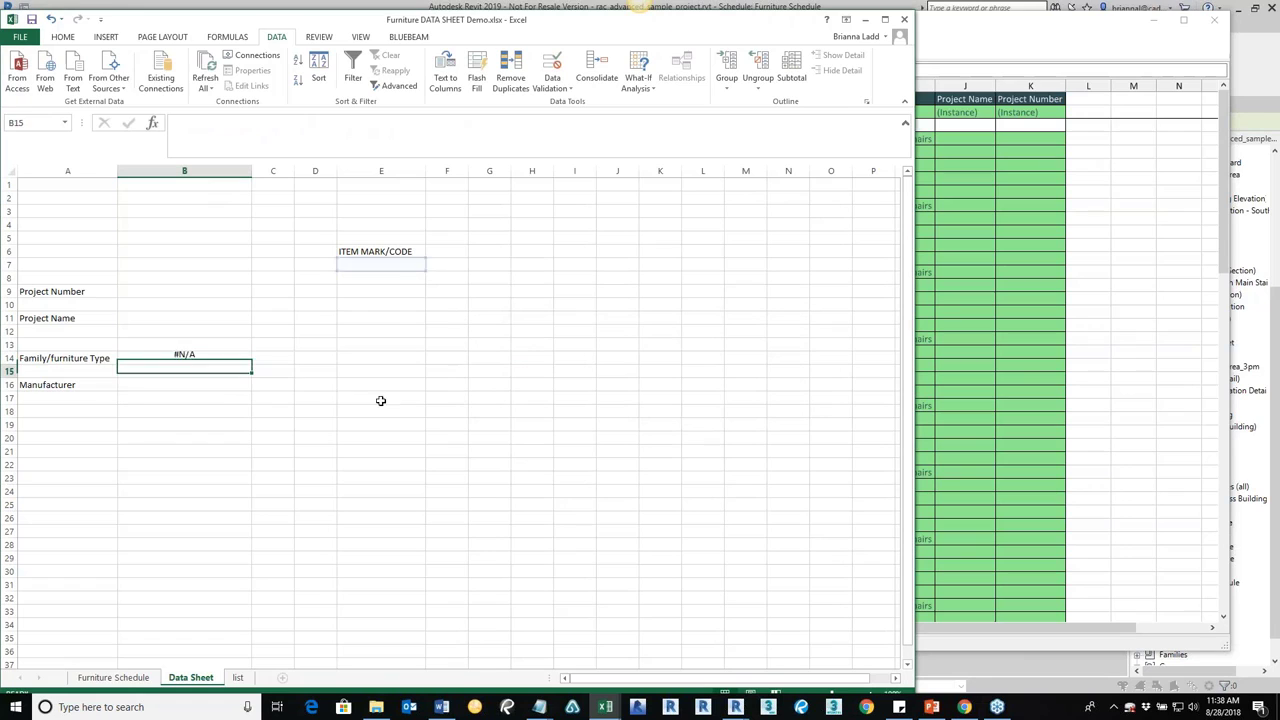
- Remove the 'Data Sheet '! reference in front of E7 in the B14 formula on the Data Sheet worksheet
left_click(231, 360)
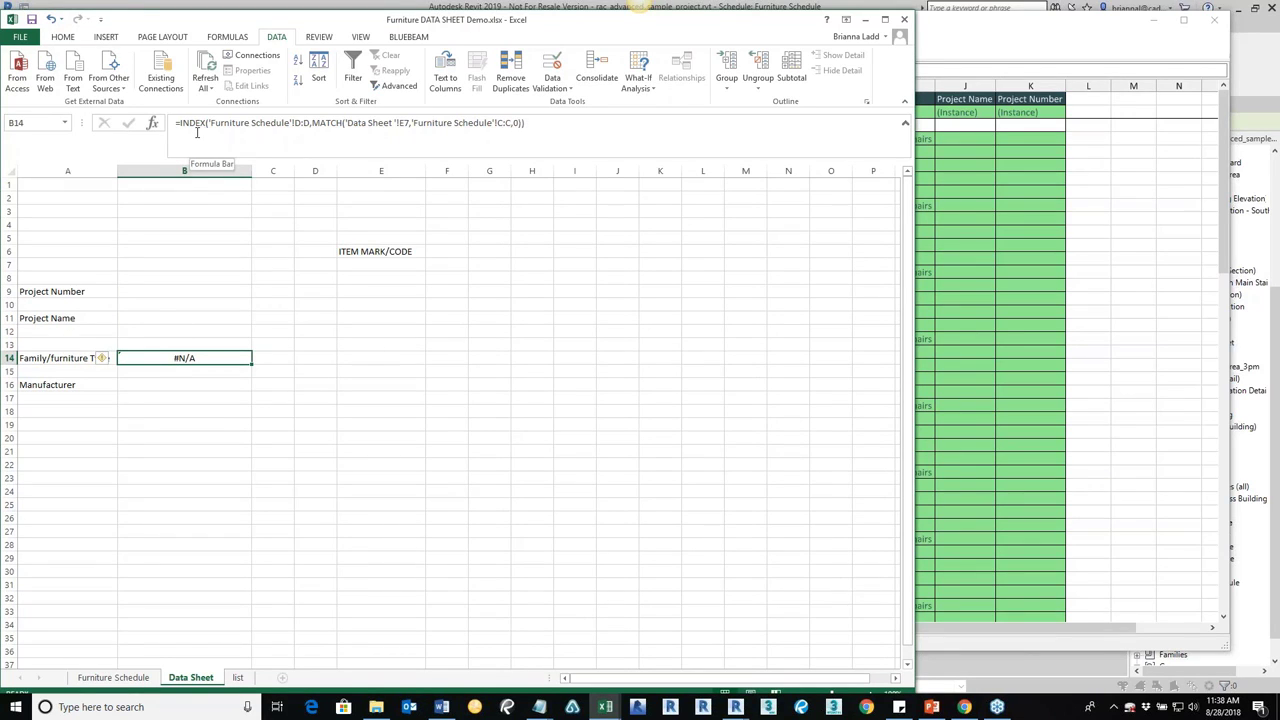
left_click(112, 678)
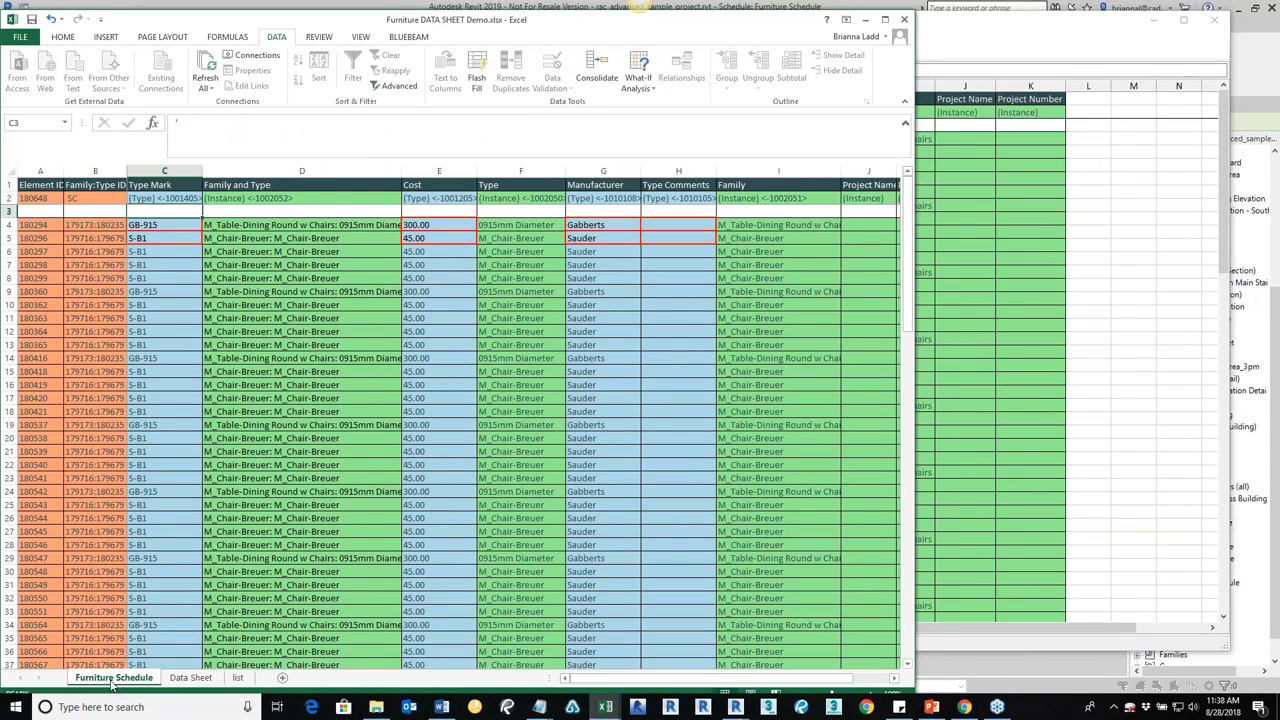
left_click(186, 679)
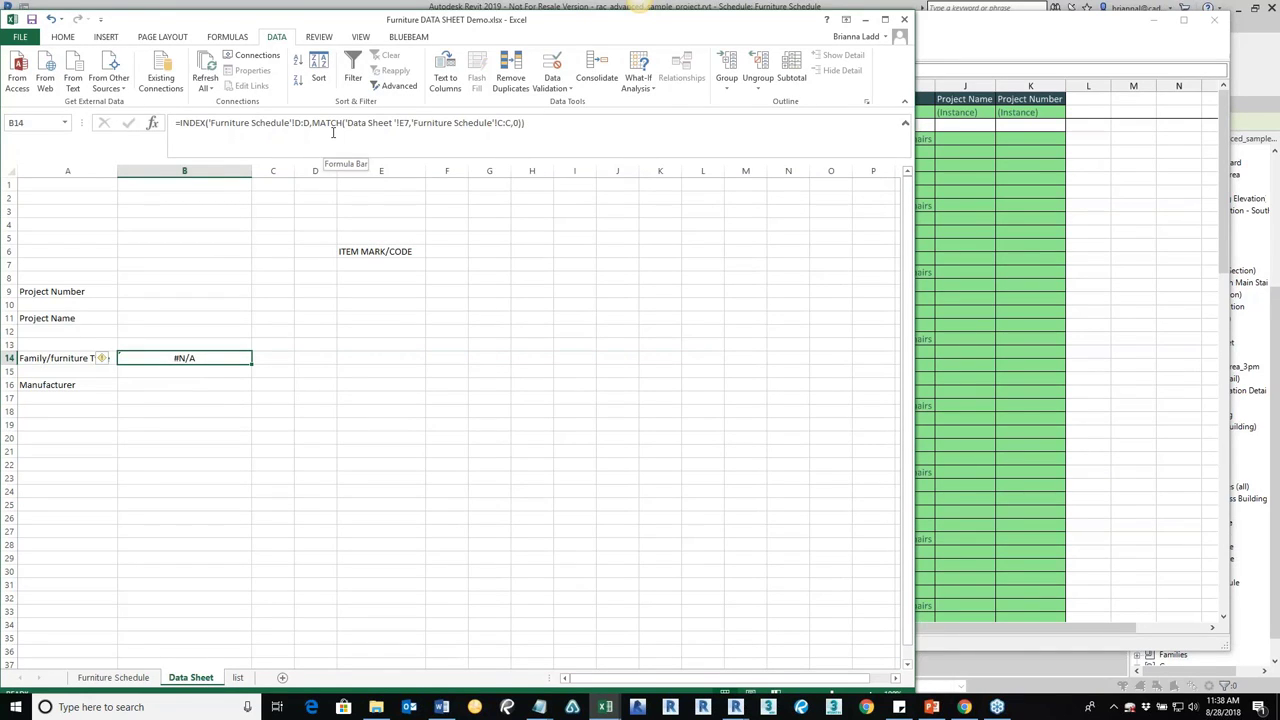
left_click(398, 122)
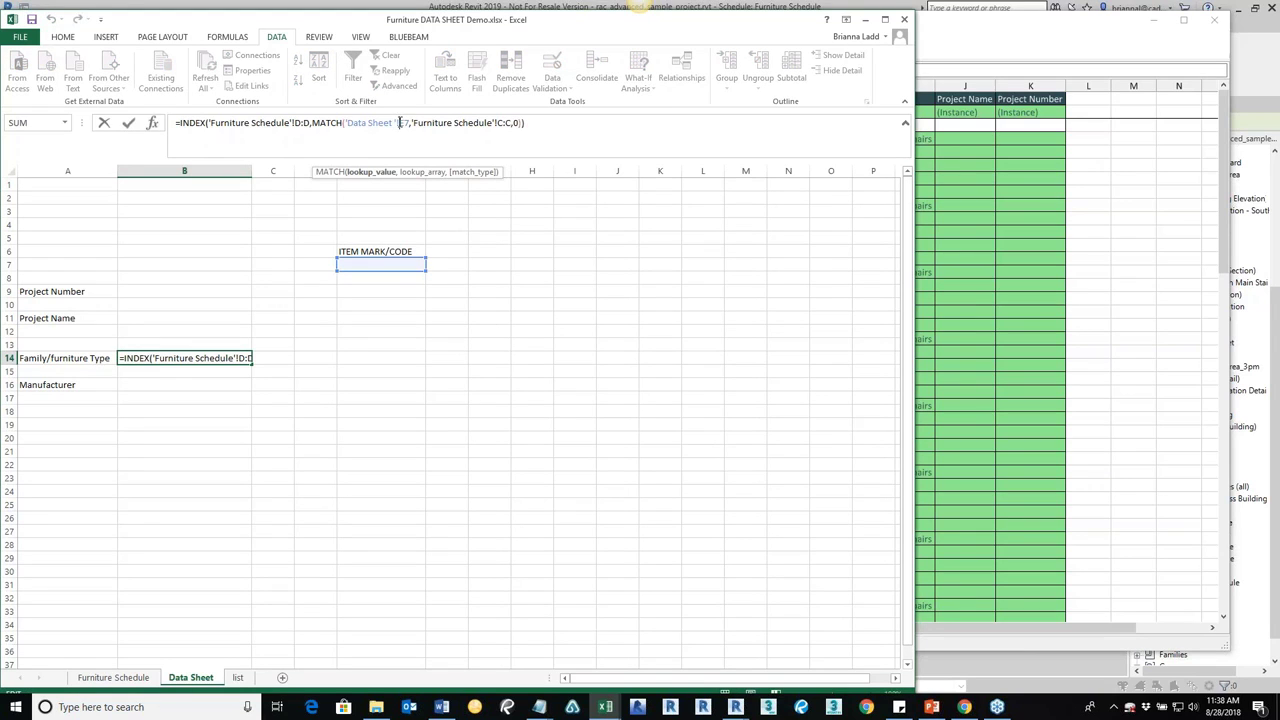
key("BackSpace")
key("BackSpace")
key("BackSpace")
key("BackSpace")
key("BackSpace")
key("BackSpace")
key("BackSpace")
key("BackSpace")
key("BackSpace")
key("BackSpace")
key("BackSpace")
key("BackSpace")
key("BackSpace")
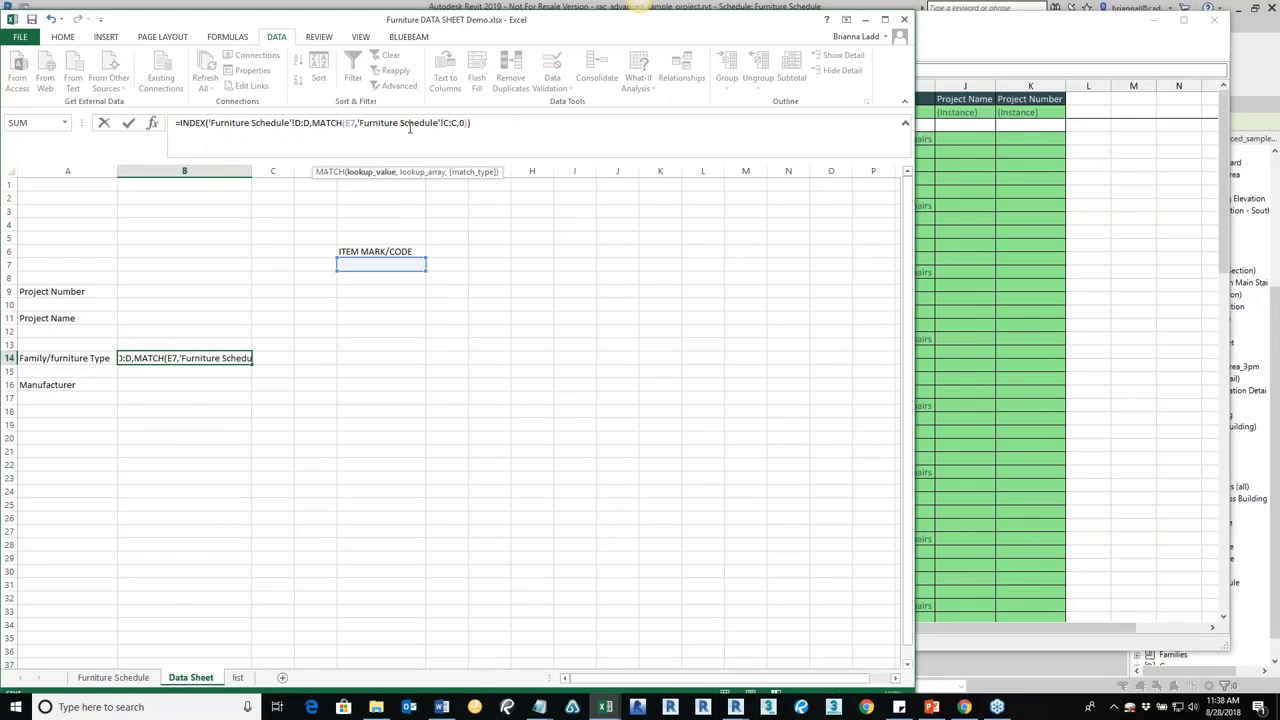
key("Return")
left_click(227, 358)
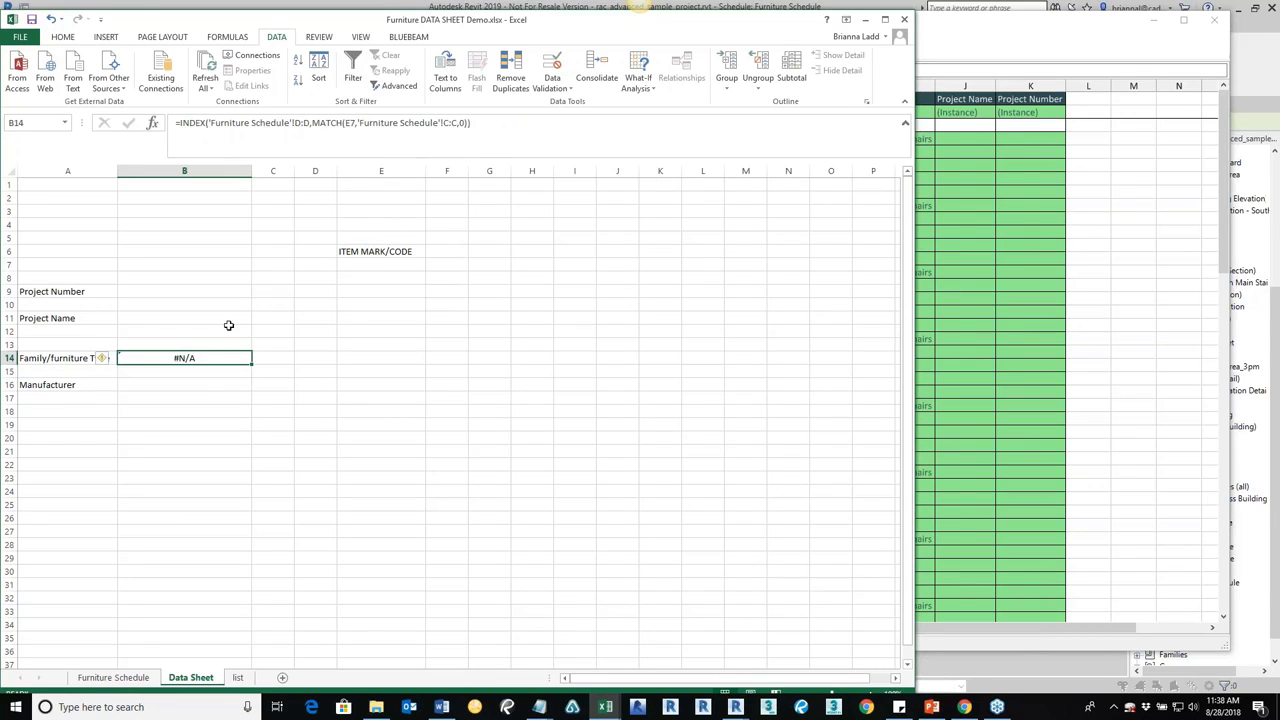
- Choose S-B1 as the item mark in cell E7 and widen column B slightly to fit the furniture type
left_click(412, 253)
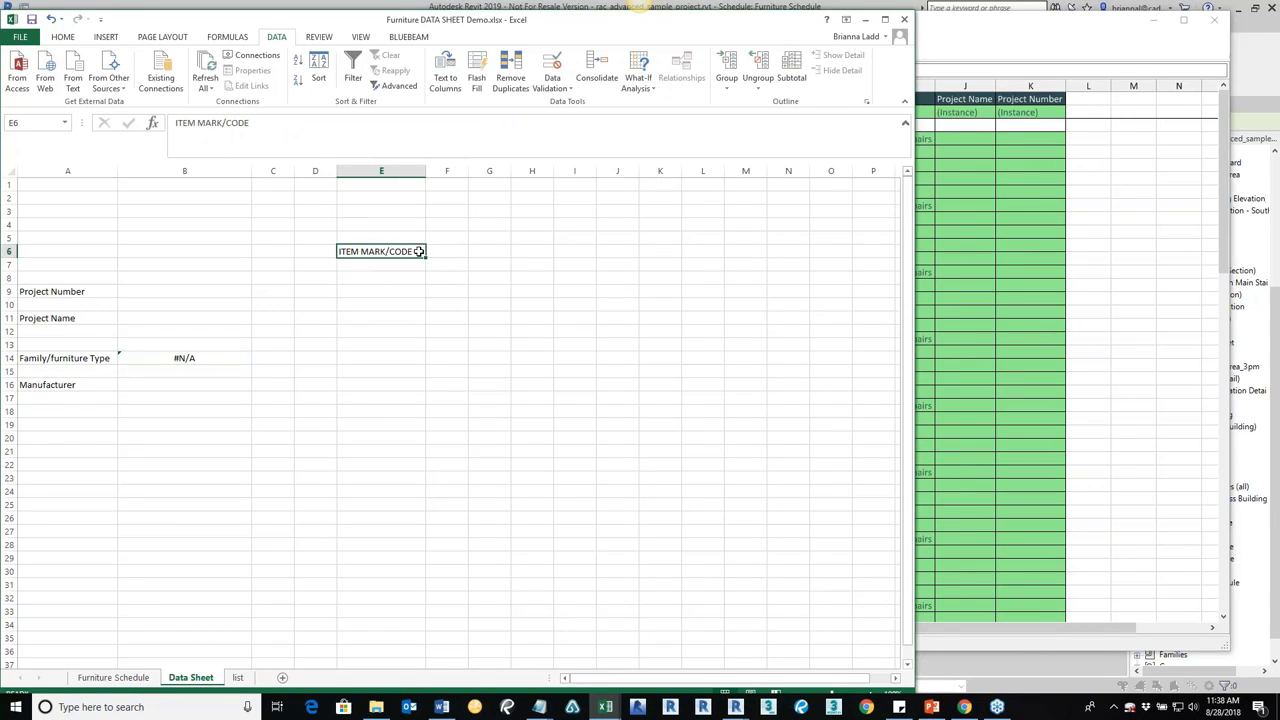
left_click(420, 265)
left_click(431, 266)
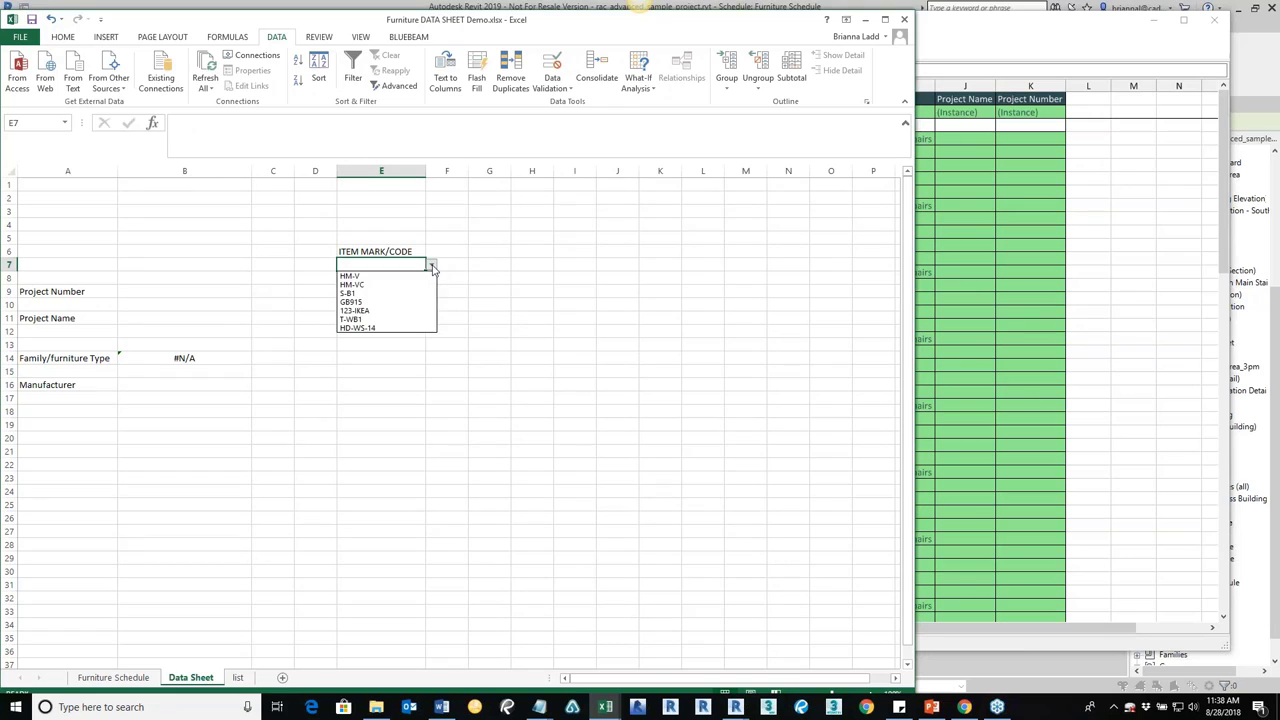
left_click(386, 293)
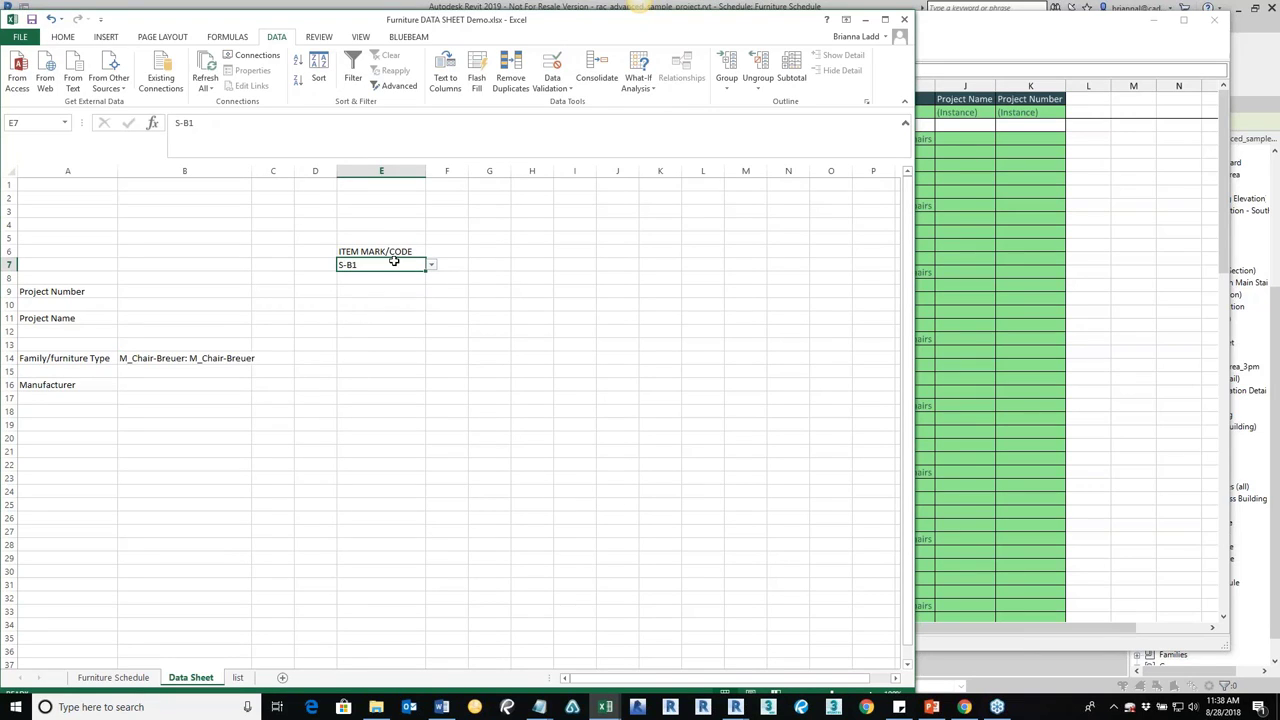
left_click_drag(253, 174, 274, 174)
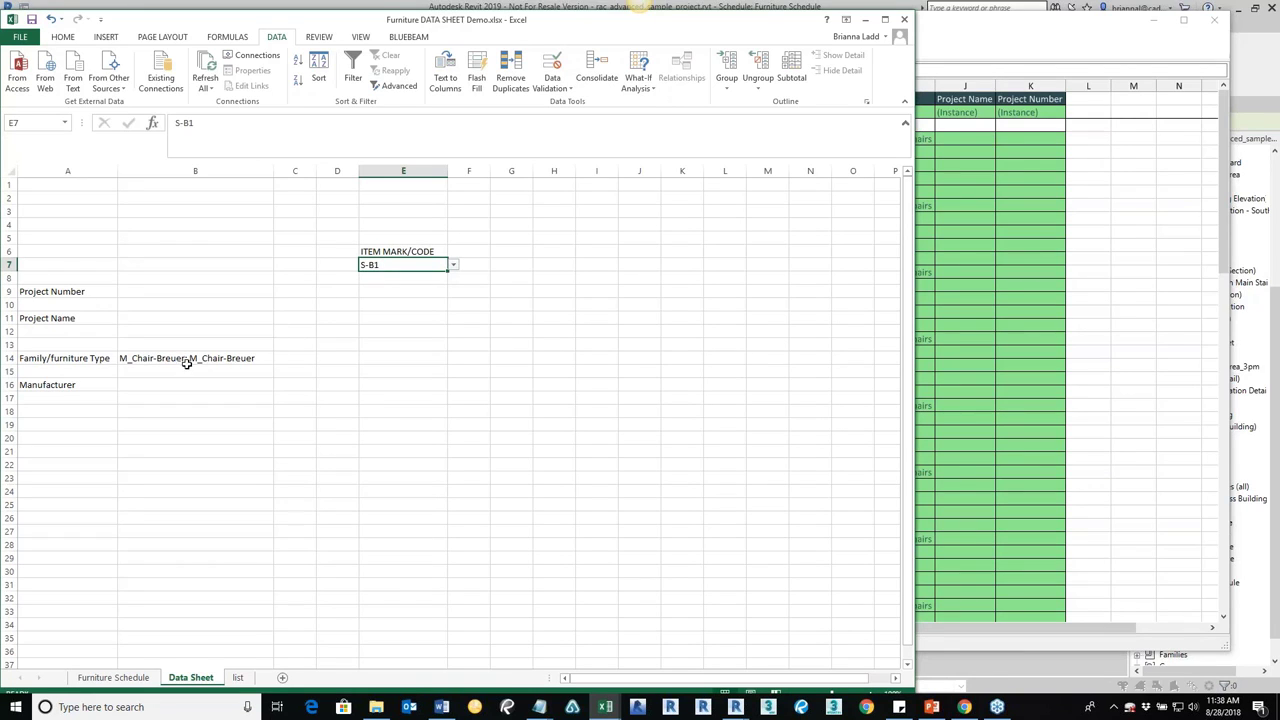
- Test the lookup by setting the item mark in E7 to GB915 and finally to HM-V
left_click(453, 265)
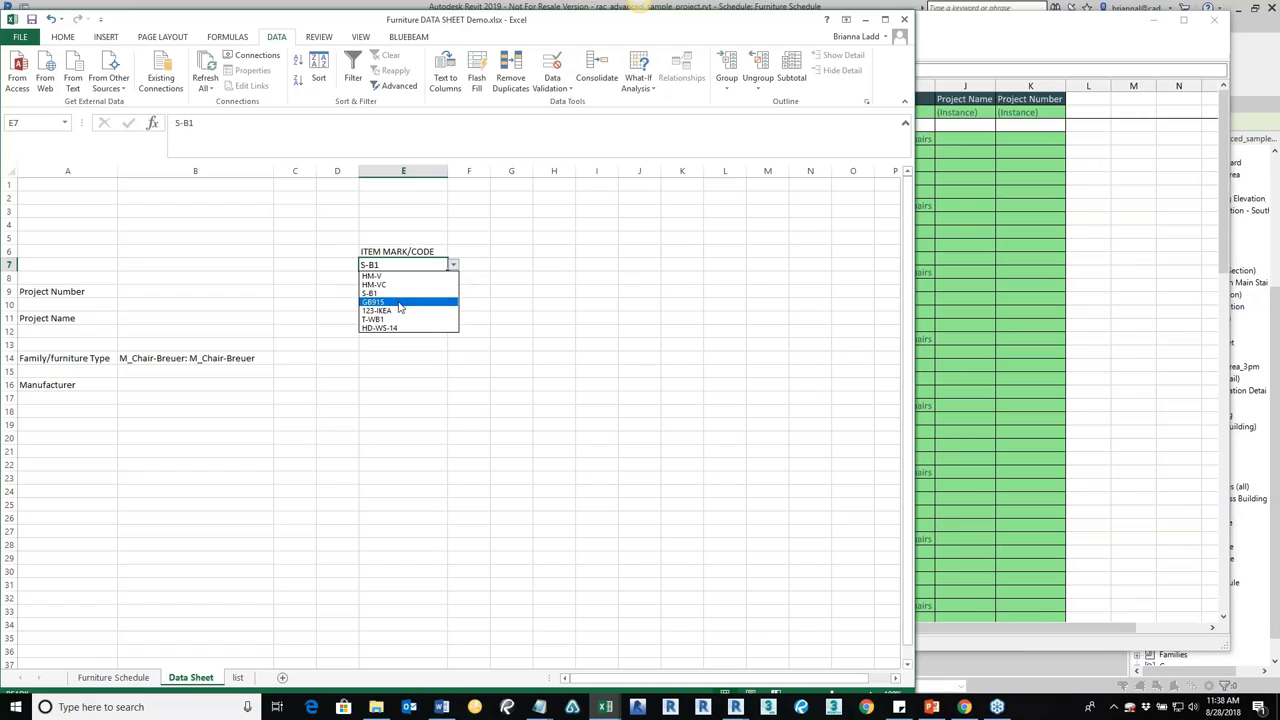
left_click(400, 302)
left_click(454, 265)
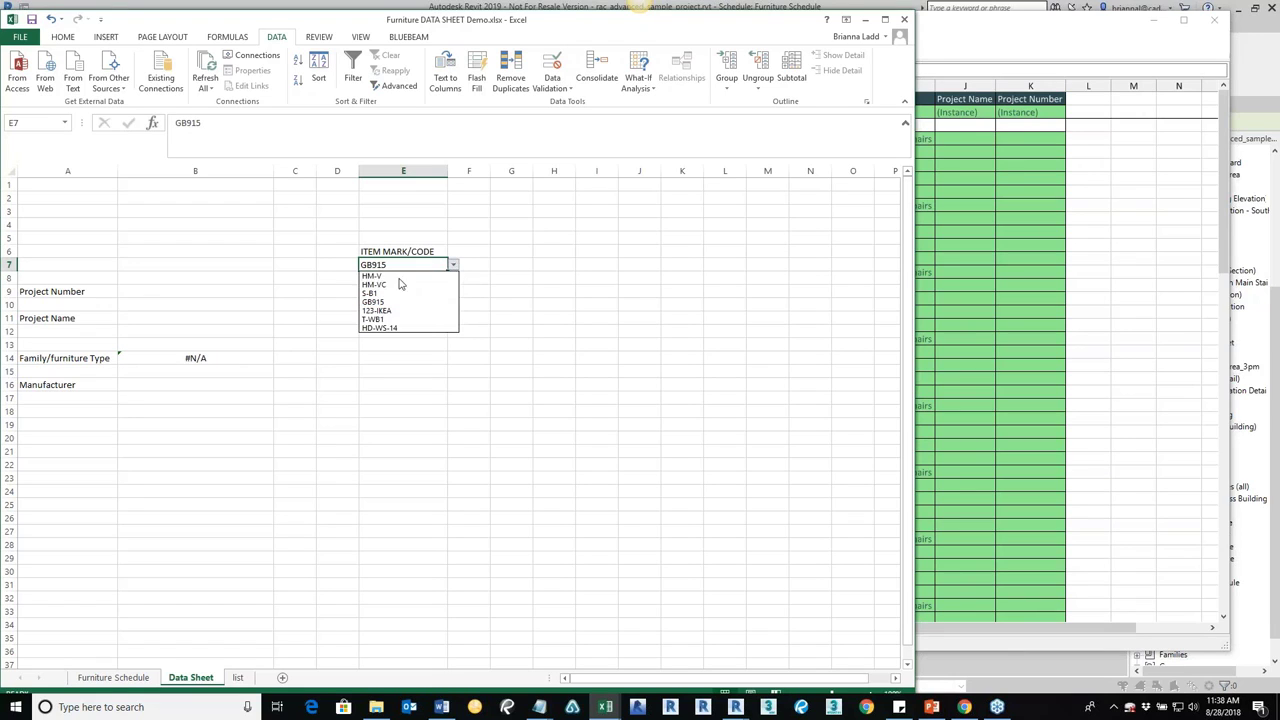
left_click(386, 278)
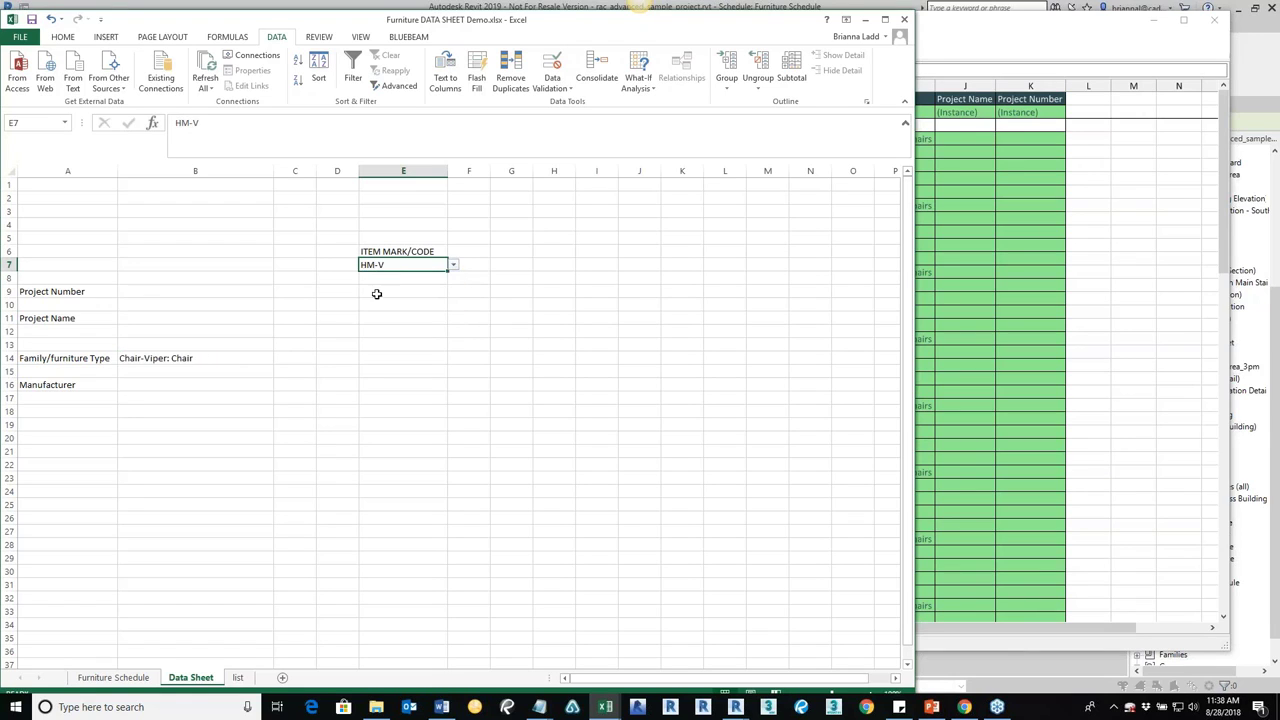
- Insert an opening IFERROR function in front of INDEX in the B14 formula
left_click(209, 357)
left_click(491, 124)
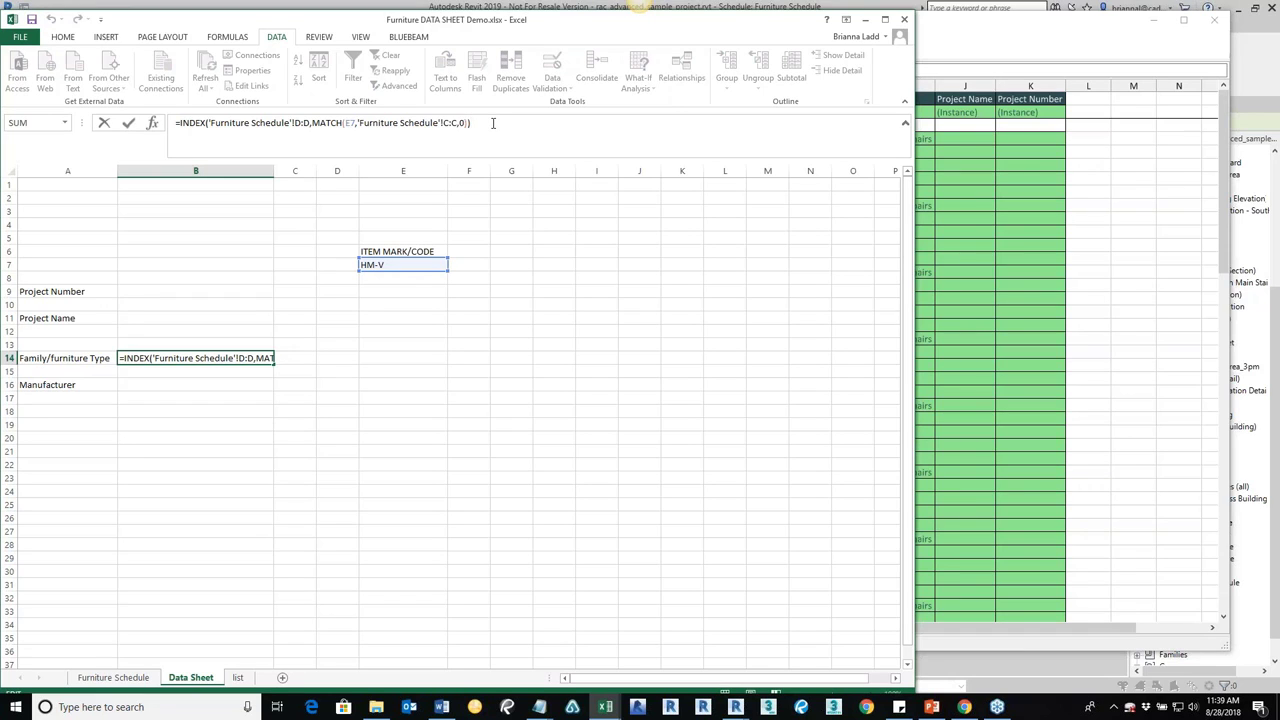
left_click(155, 385)
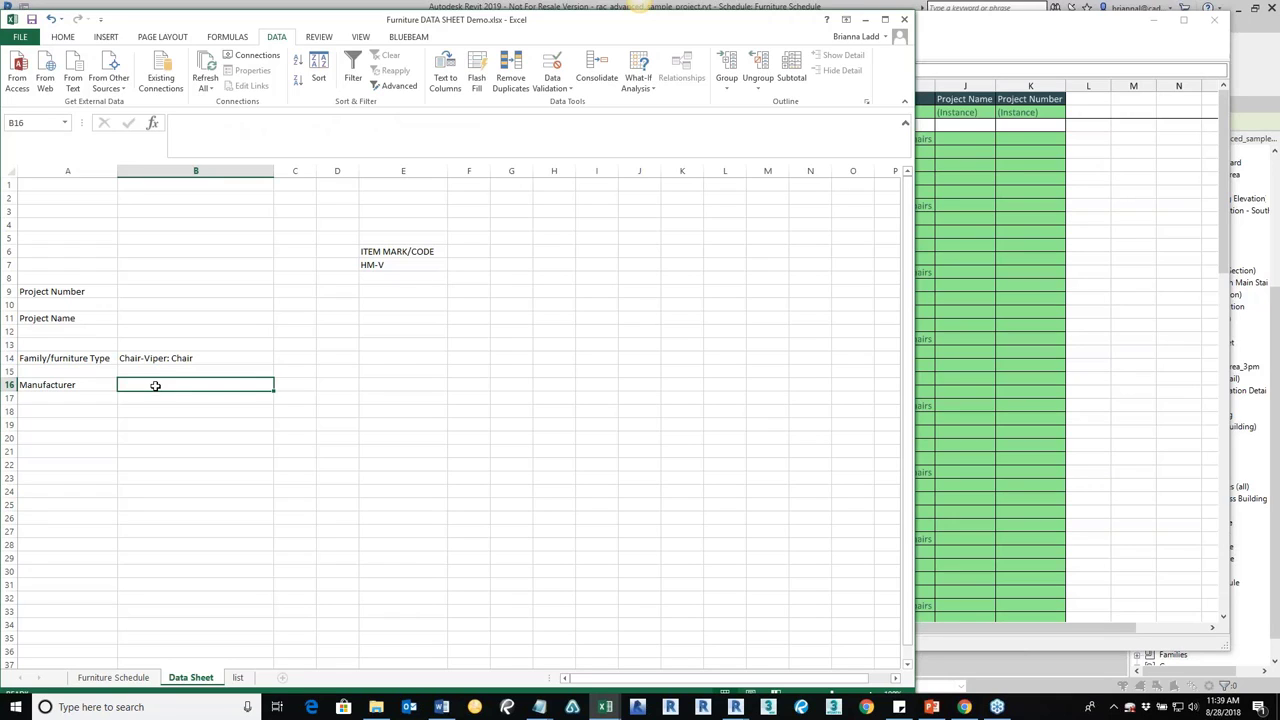
left_click(204, 359)
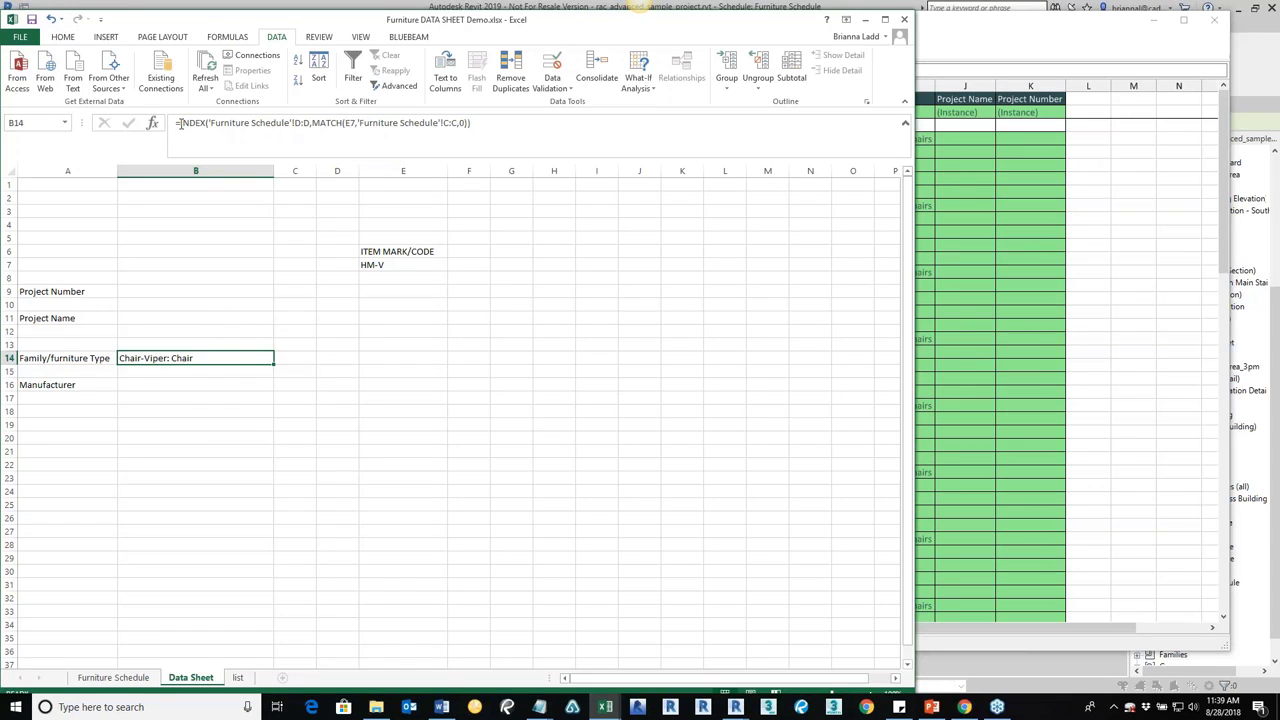
left_click(201, 124)
type("IFERR")
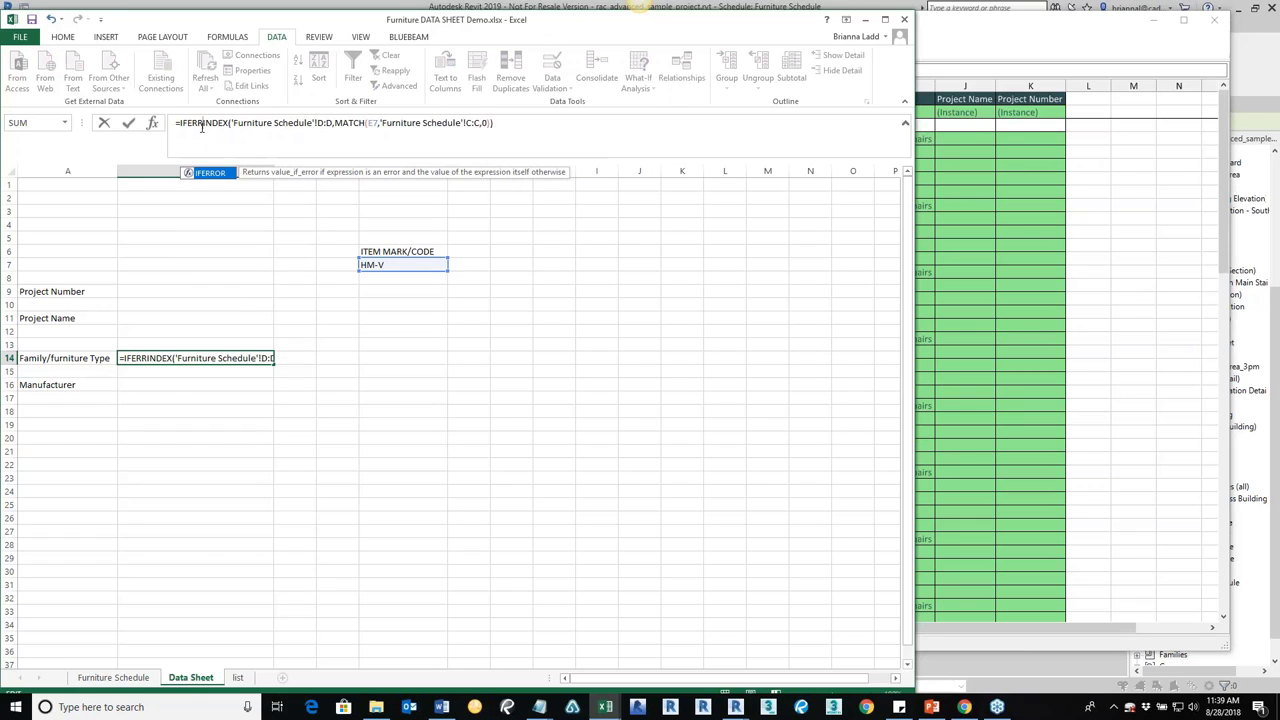
type("OR")
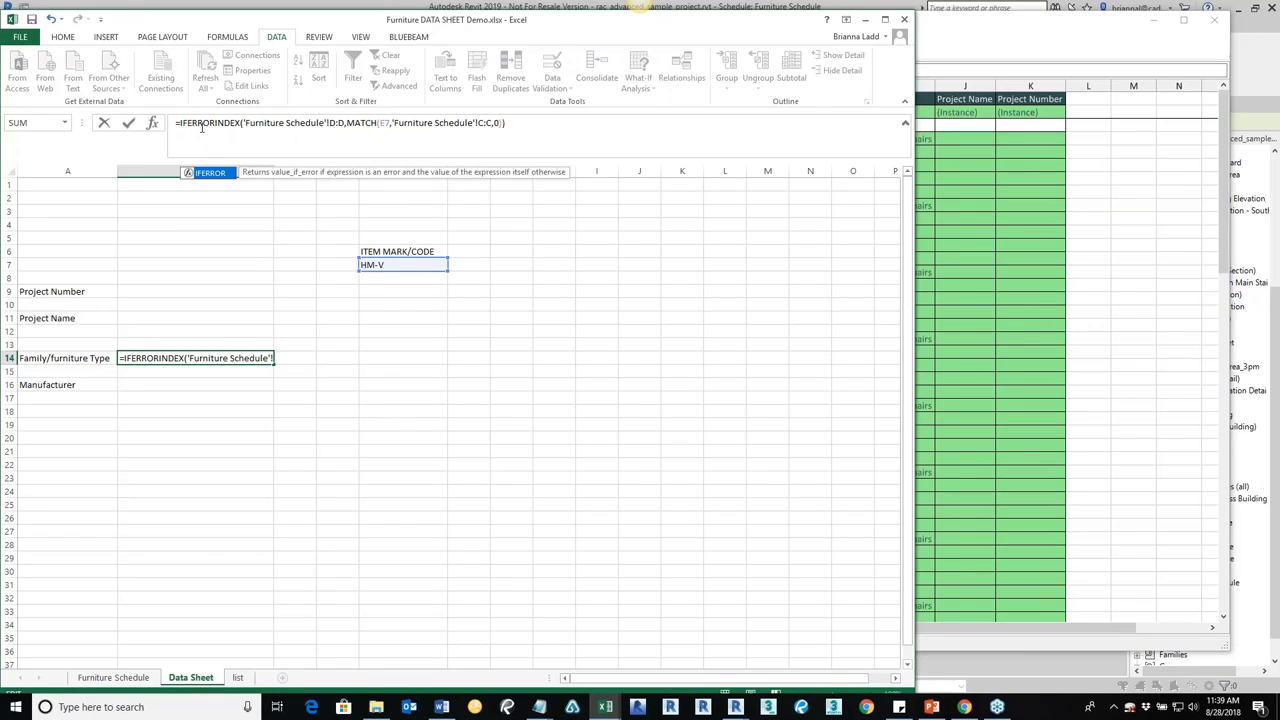
type("(")
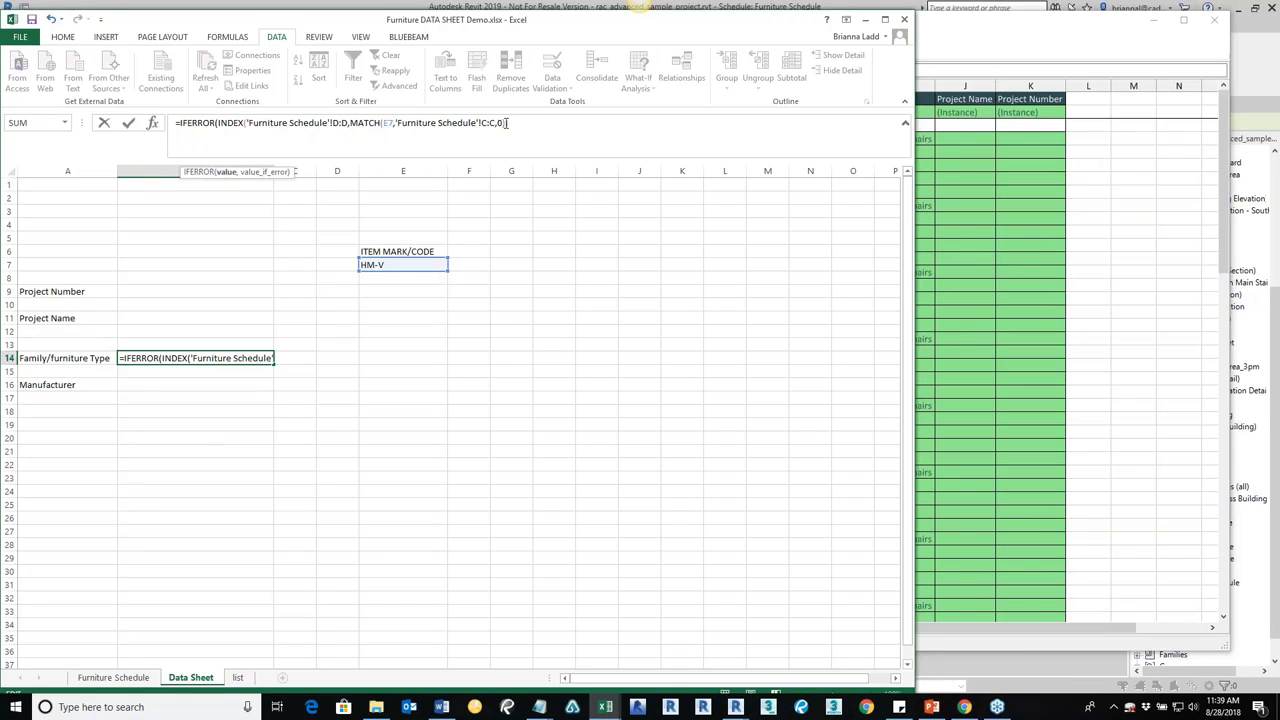
- Finish the B14 formula with 3 as the INDEX column number and "populate me!" as the IFERROR fallback text
type(")")
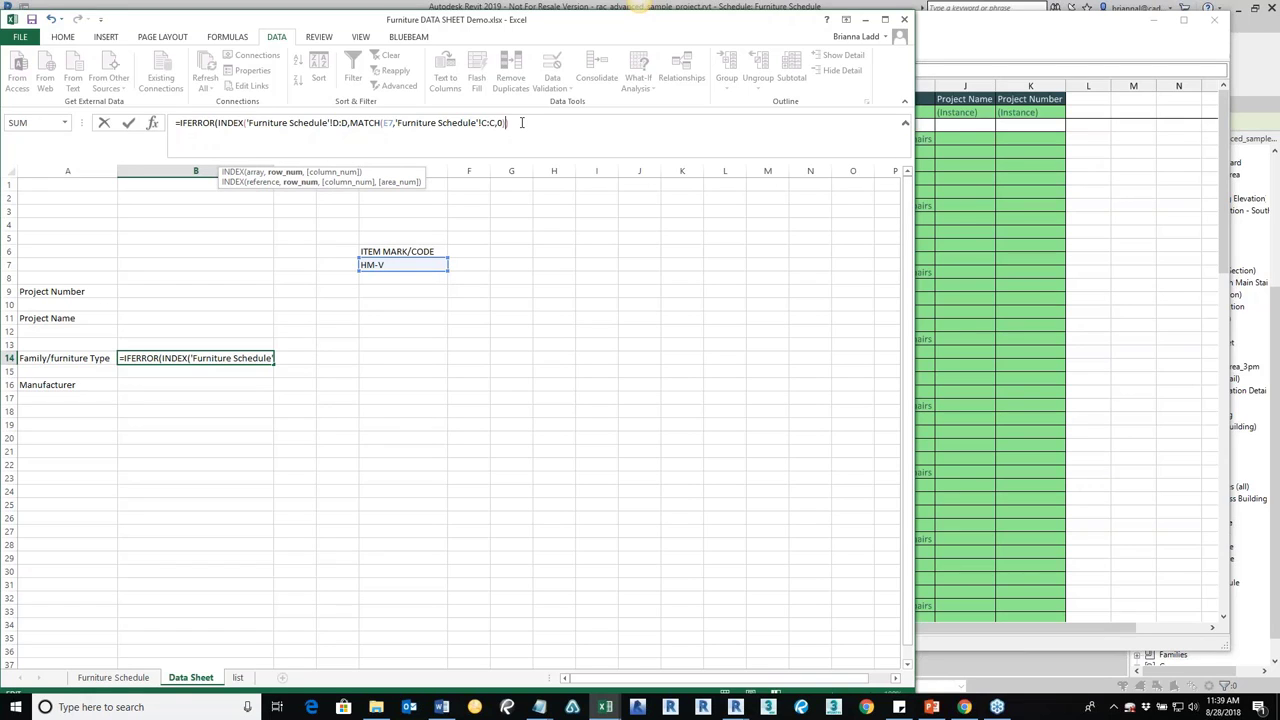
type(",")
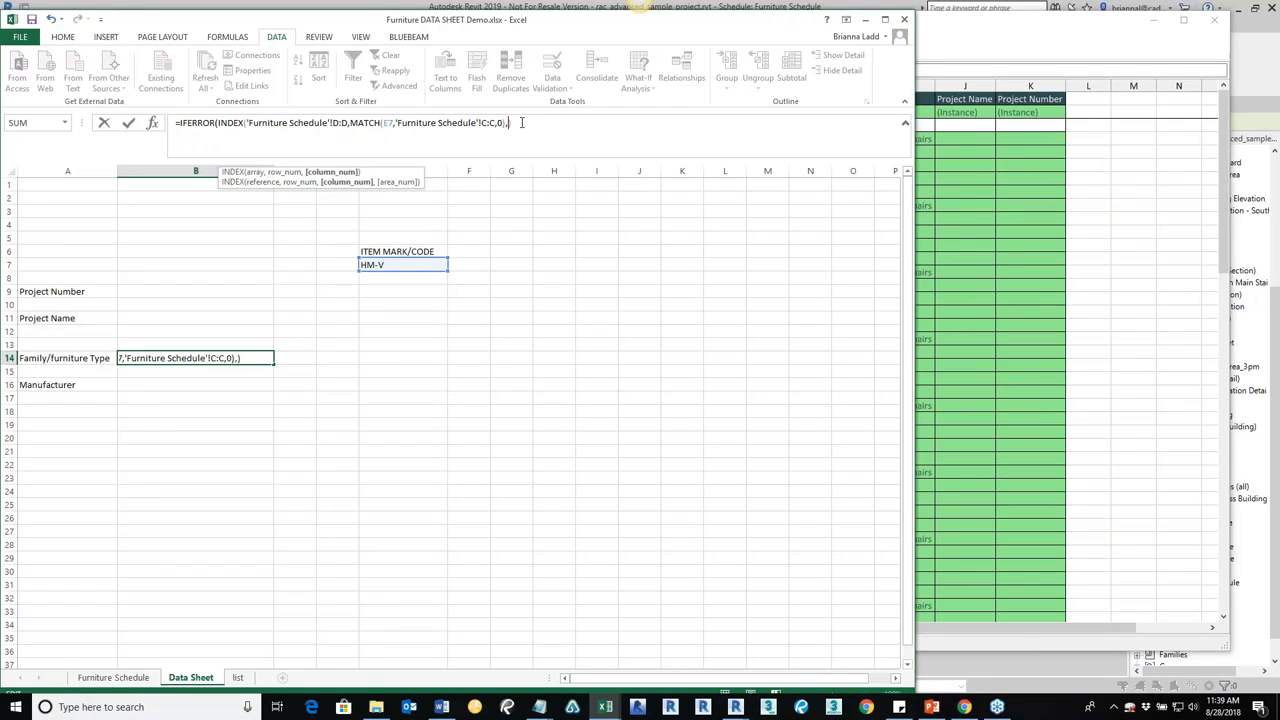
type("3")
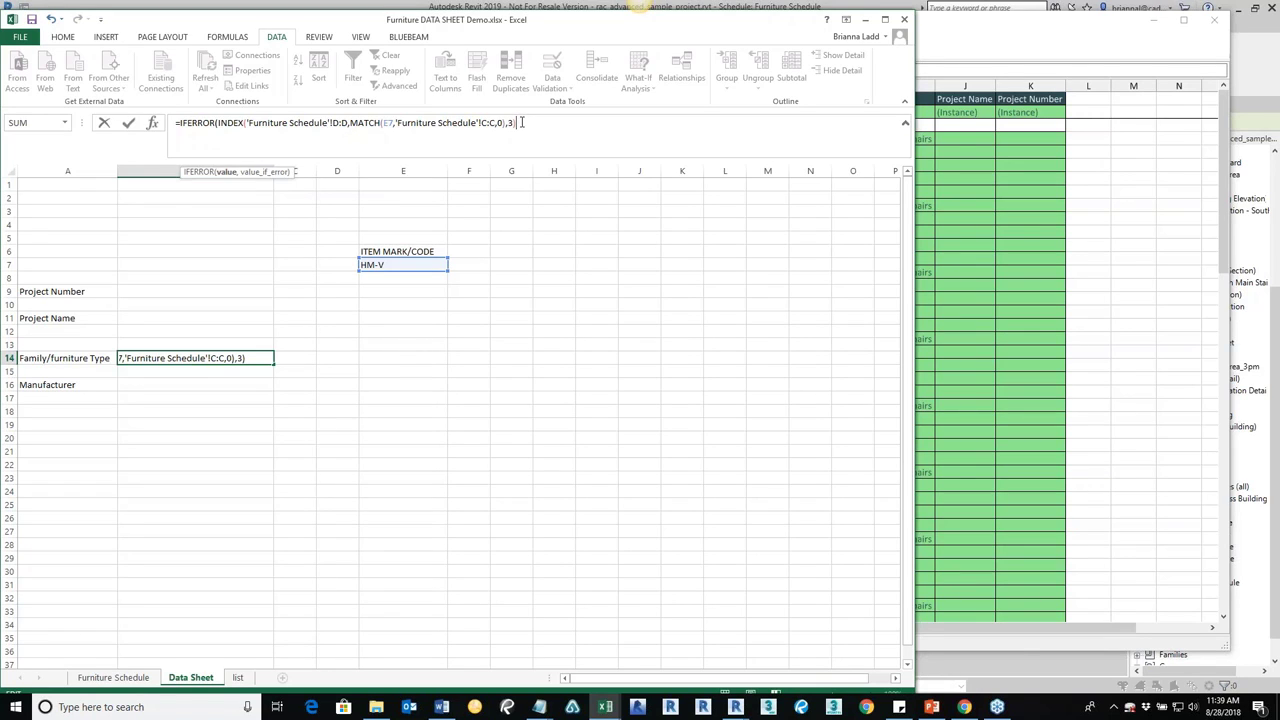
type(",\"populate")
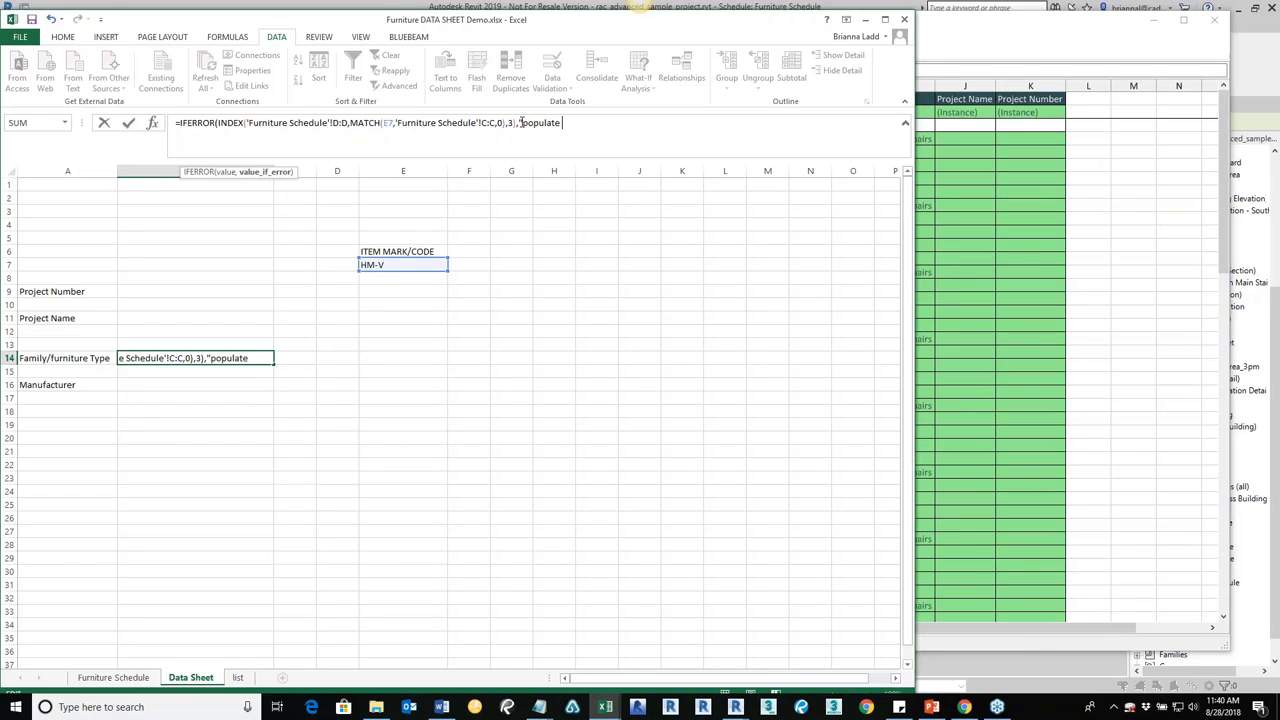
type(" m")
type("e!\")")
key("Return")
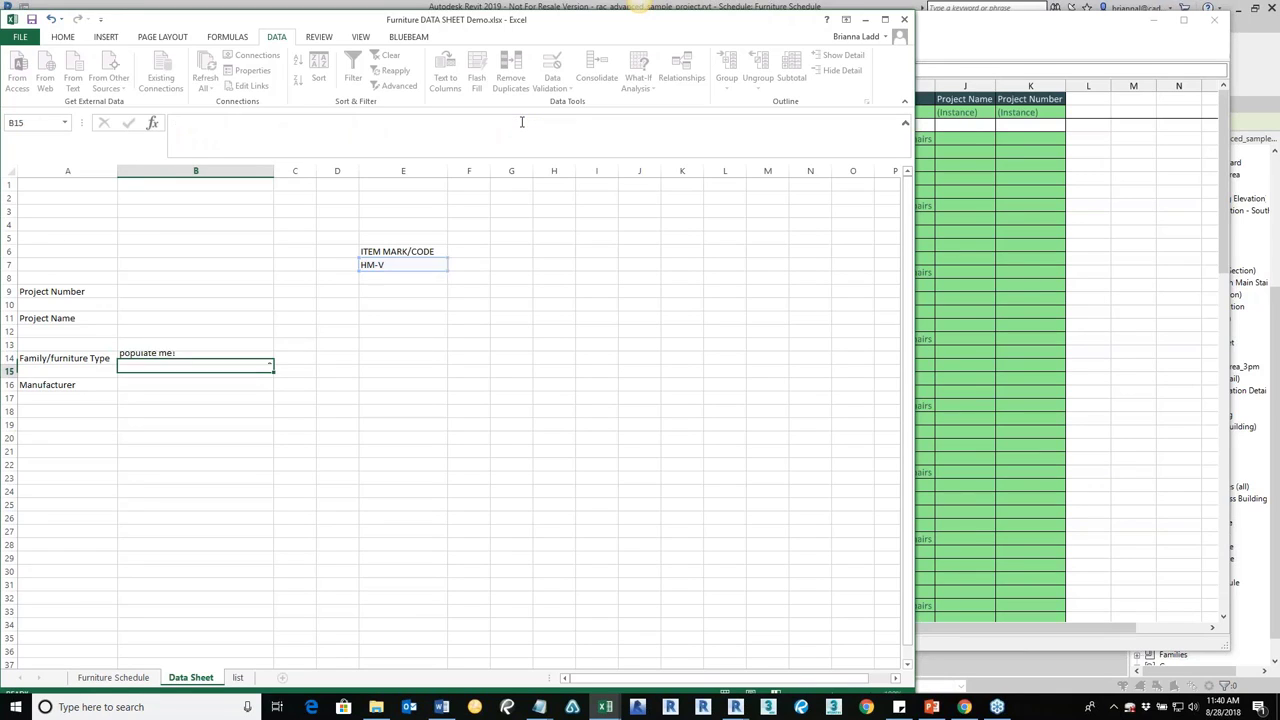
left_click(194, 358)
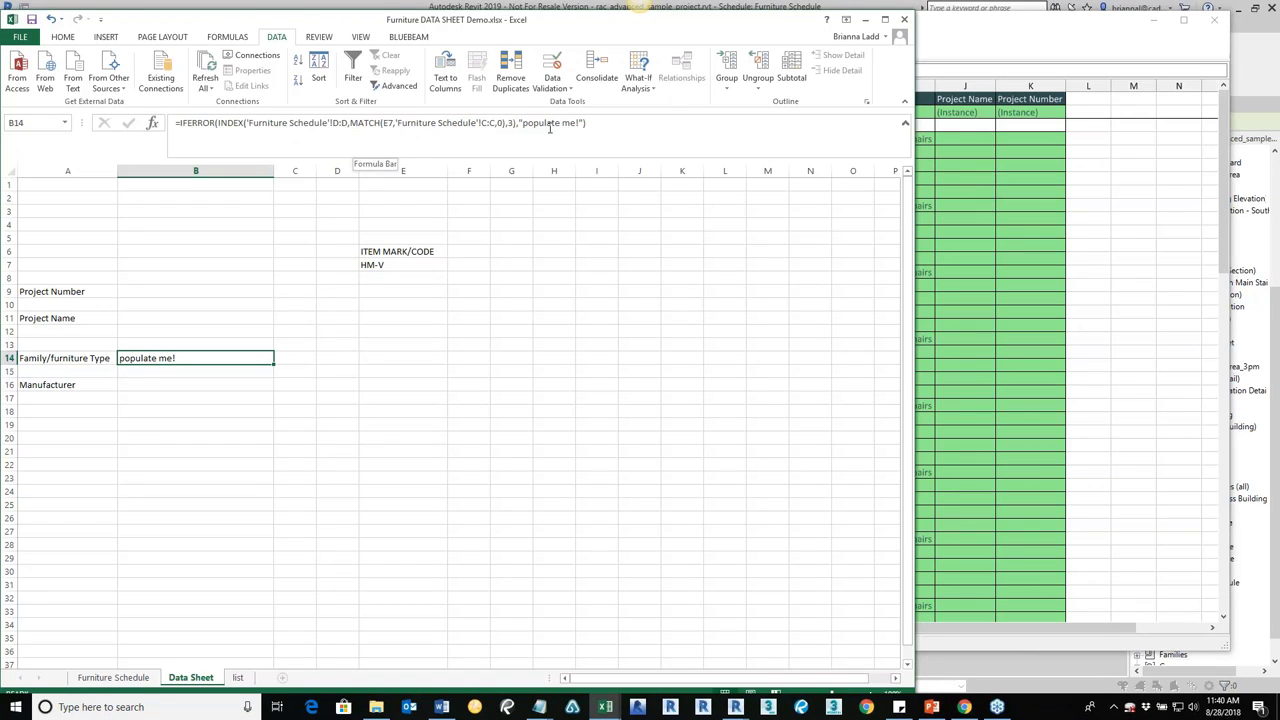
- Open formulas.txt in Notepad and review the prepared project number, project name, furniture family and manufacturer formulas beside the data sheet
left_click(184, 385)
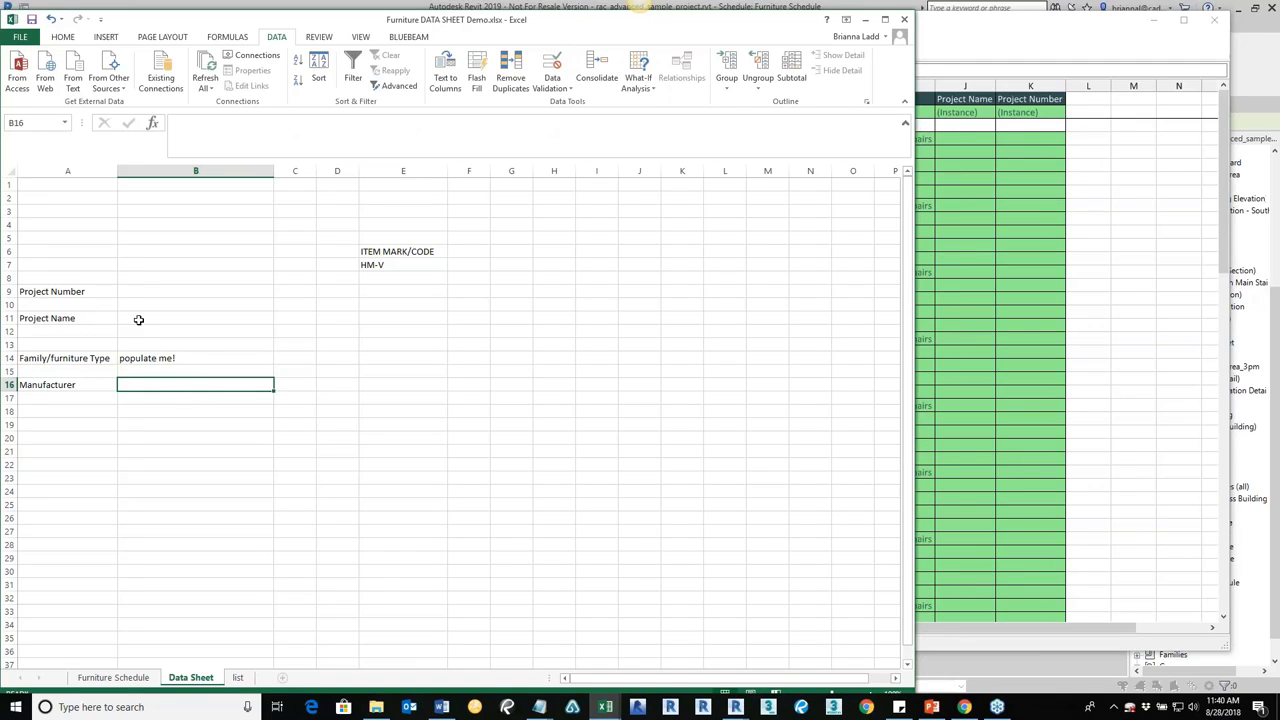
left_click(137, 290)
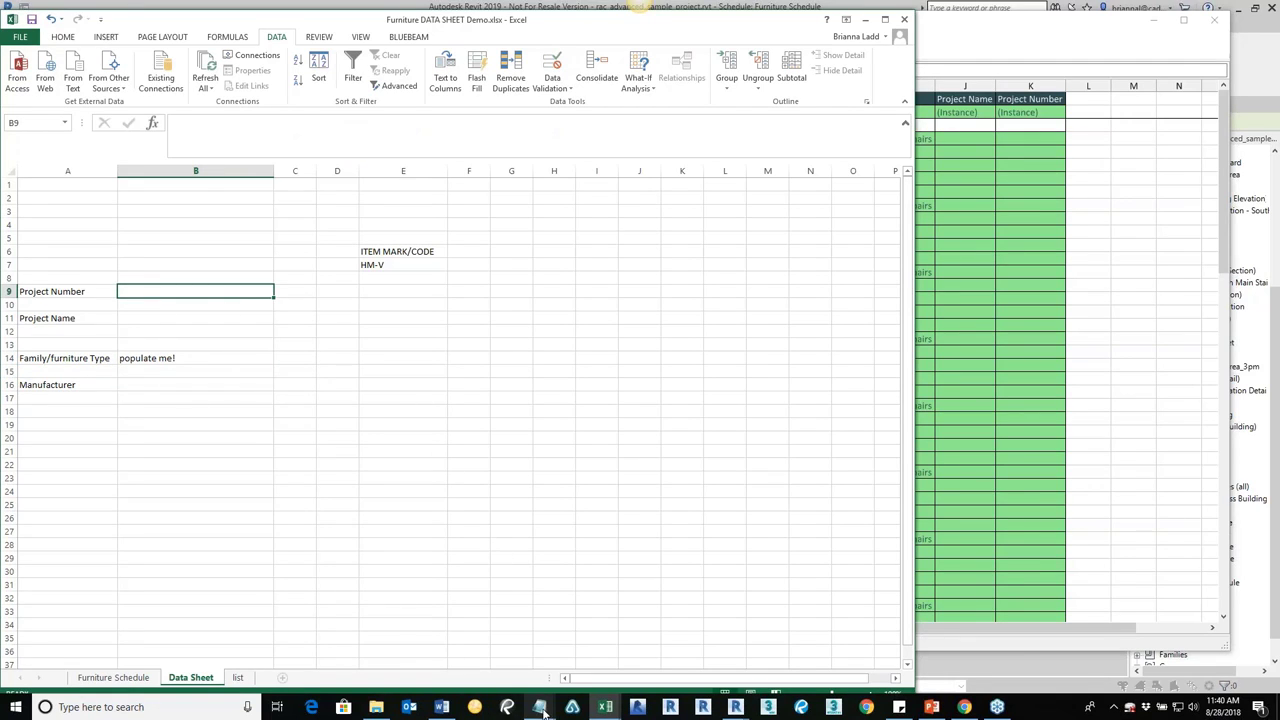
mouse_move(540, 707)
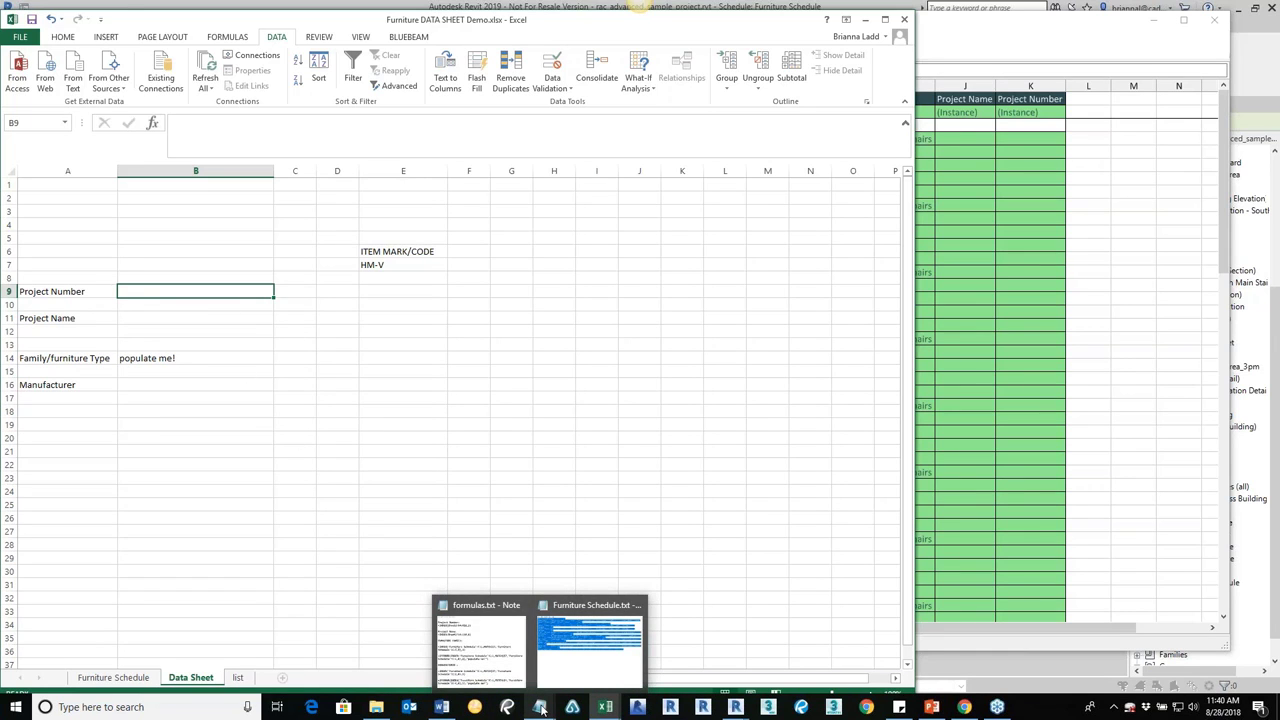
left_click(485, 650)
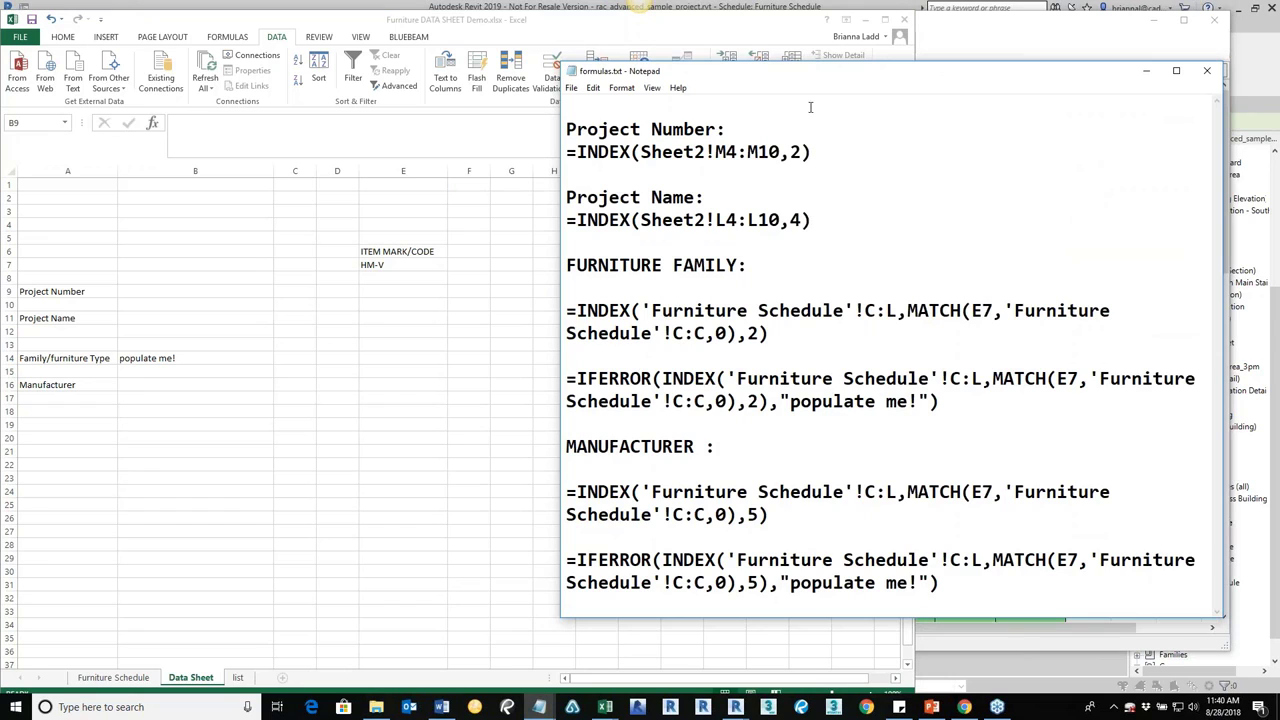
left_click_drag(840, 73, 748, 53)
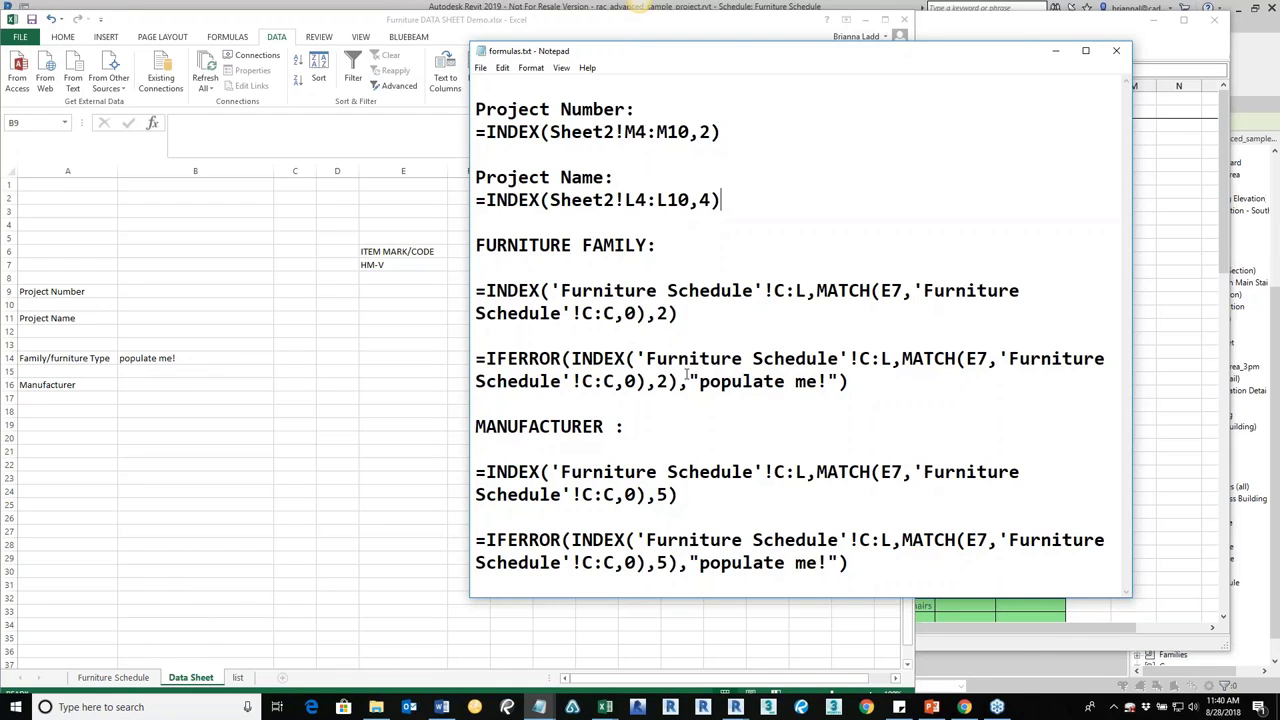
left_click_drag(708, 56, 837, 41)
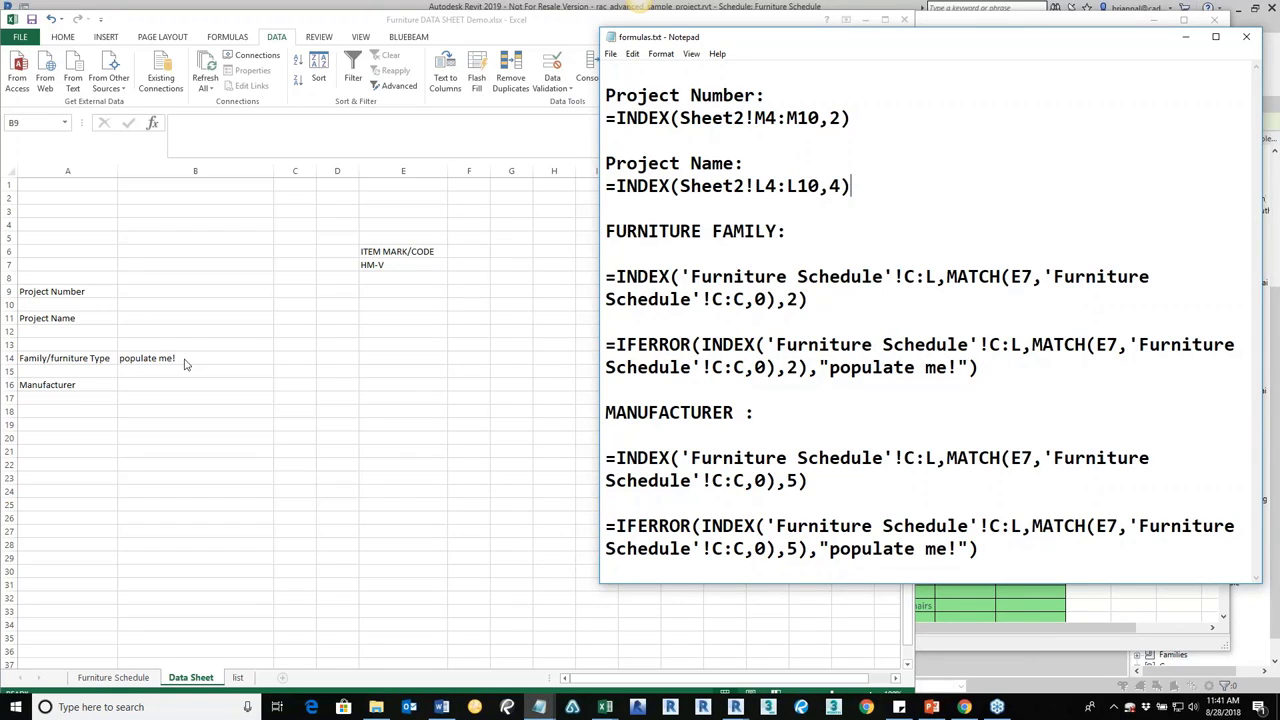
left_click(840, 403)
left_click(1185, 40)
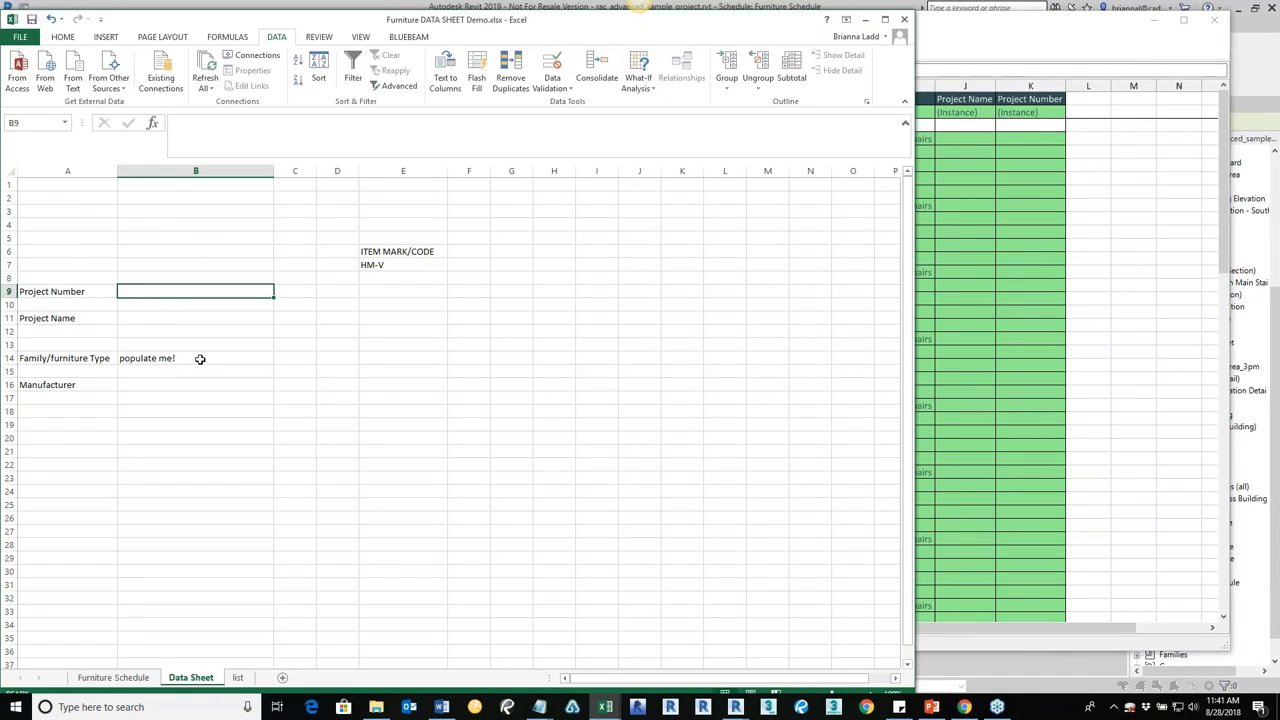
- Copy the manufacturer INDEX/MATCH formula with column number 5 from formulas.txt into cell B16 of the Excel data sheet
left_click(540, 707)
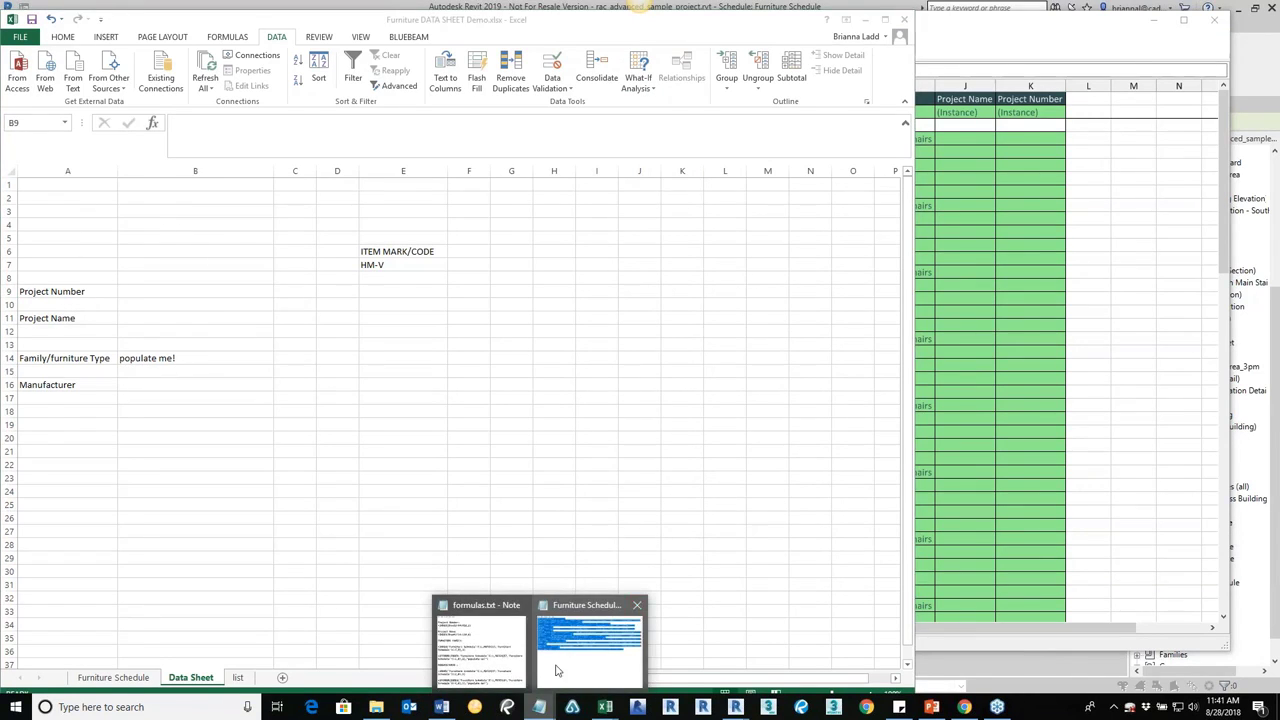
left_click(565, 650)
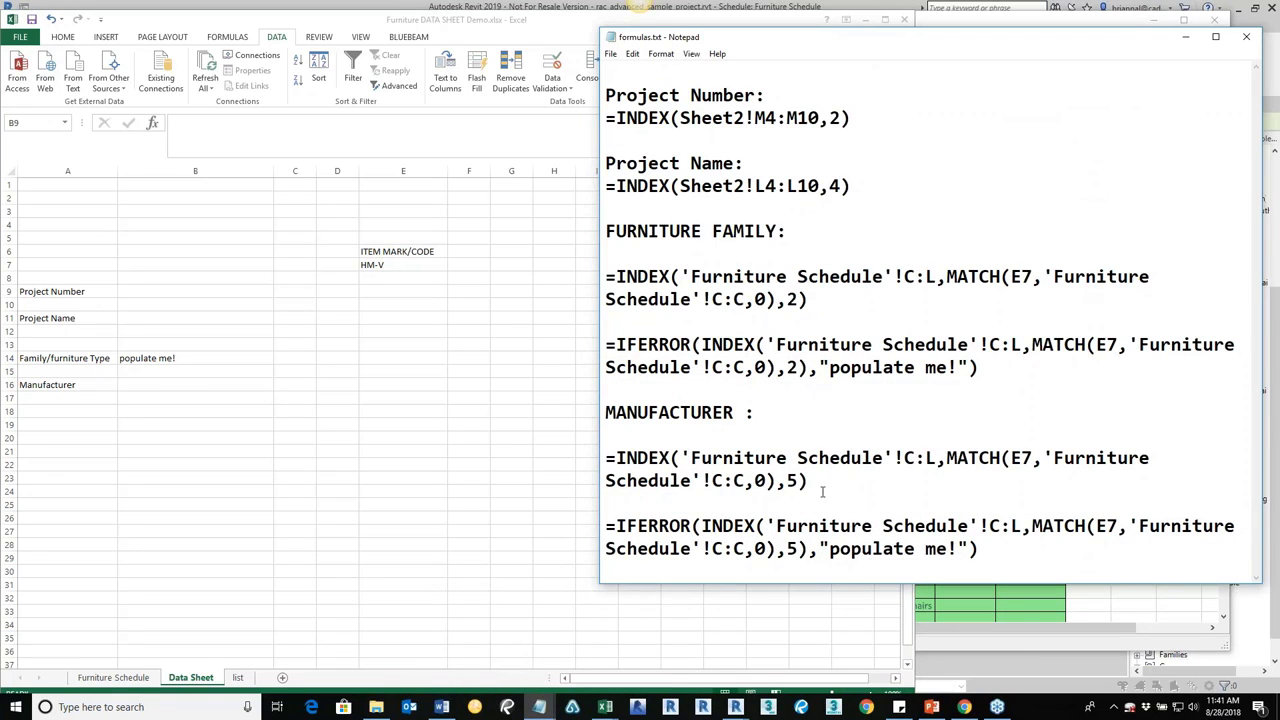
left_click_drag(808, 481, 638, 463)
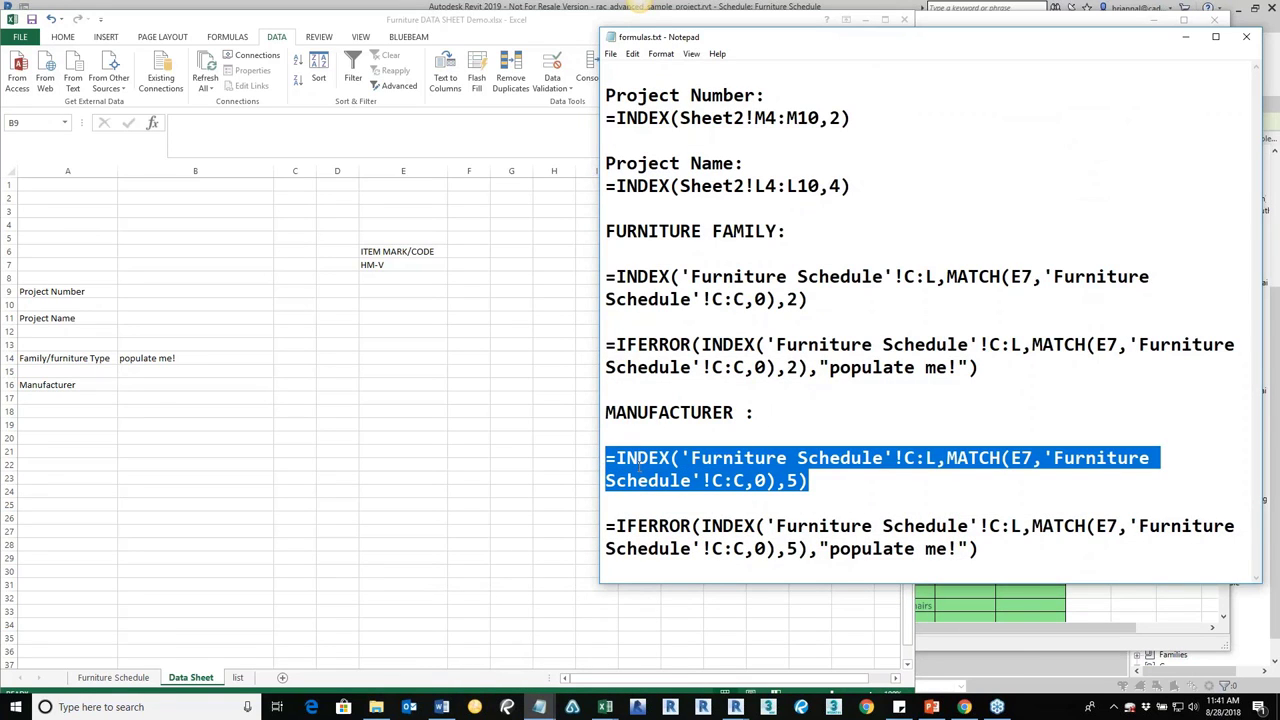
left_click(142, 387)
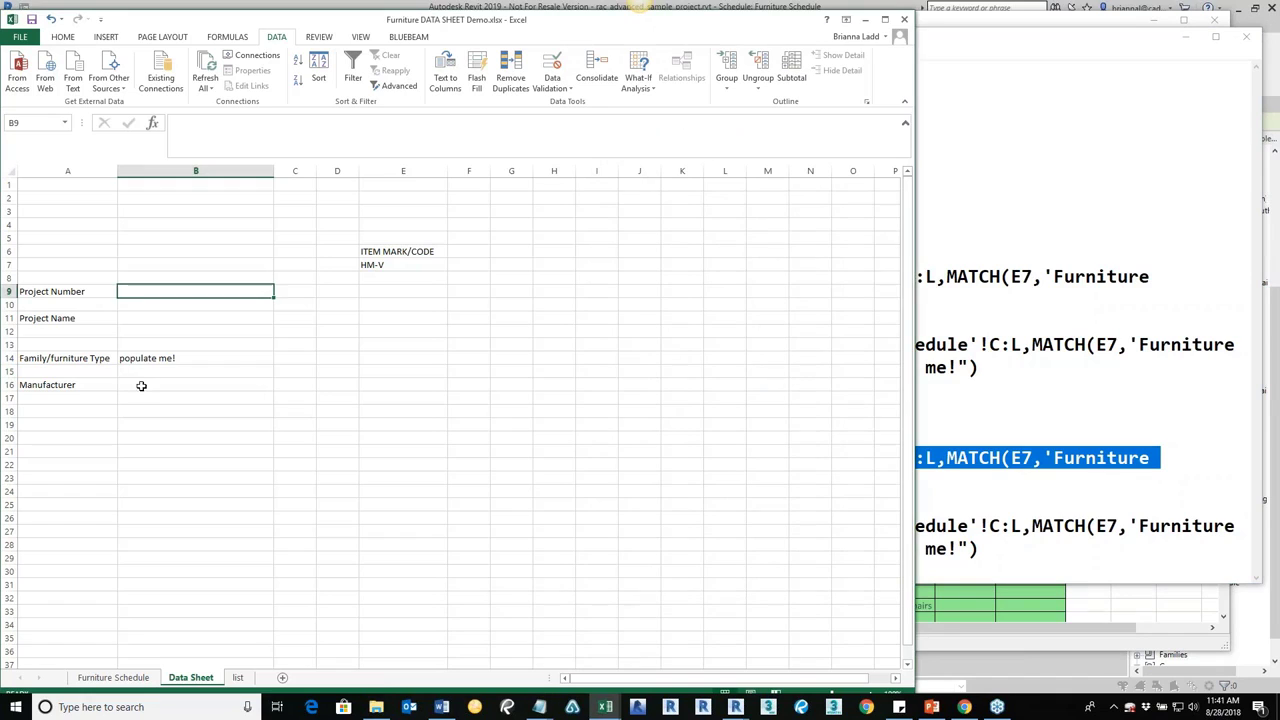
key("ctrl+v")
left_click(211, 423)
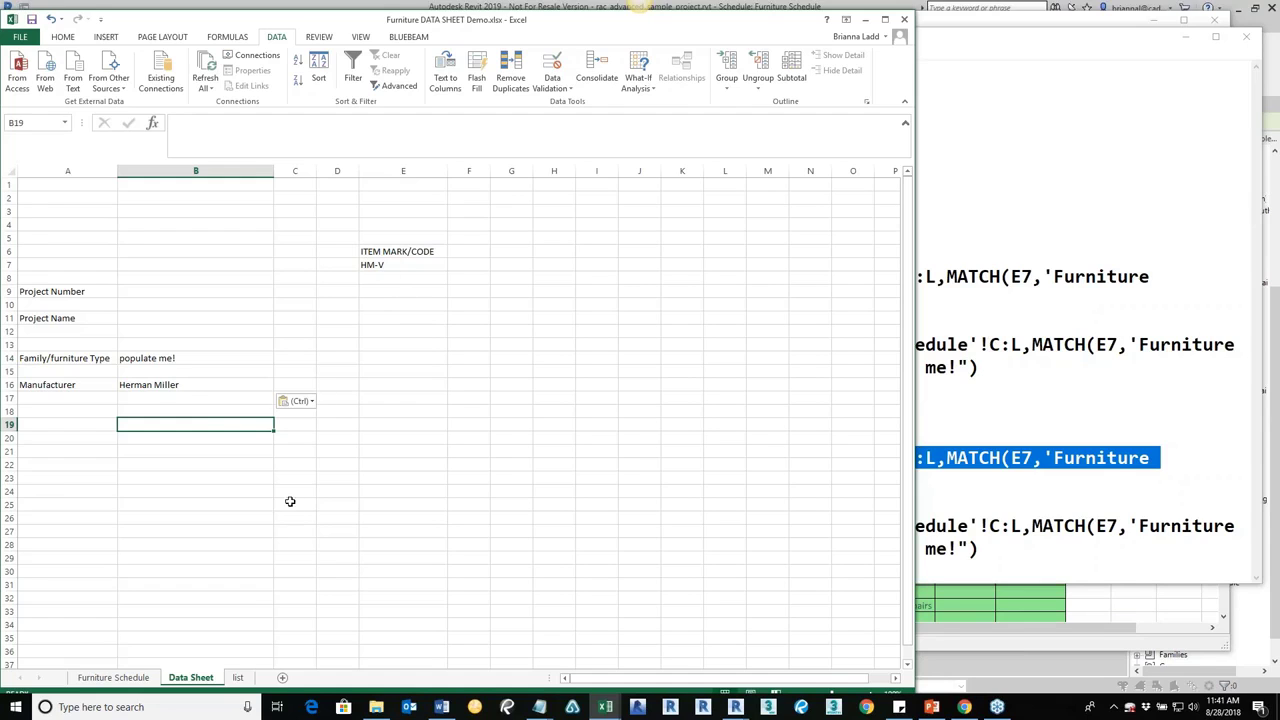
- Check the manufacturer listed for type mark HM-V in the Furniture Schedule worksheet, and return to the Data Sheet worksheet
left_click(105, 679)
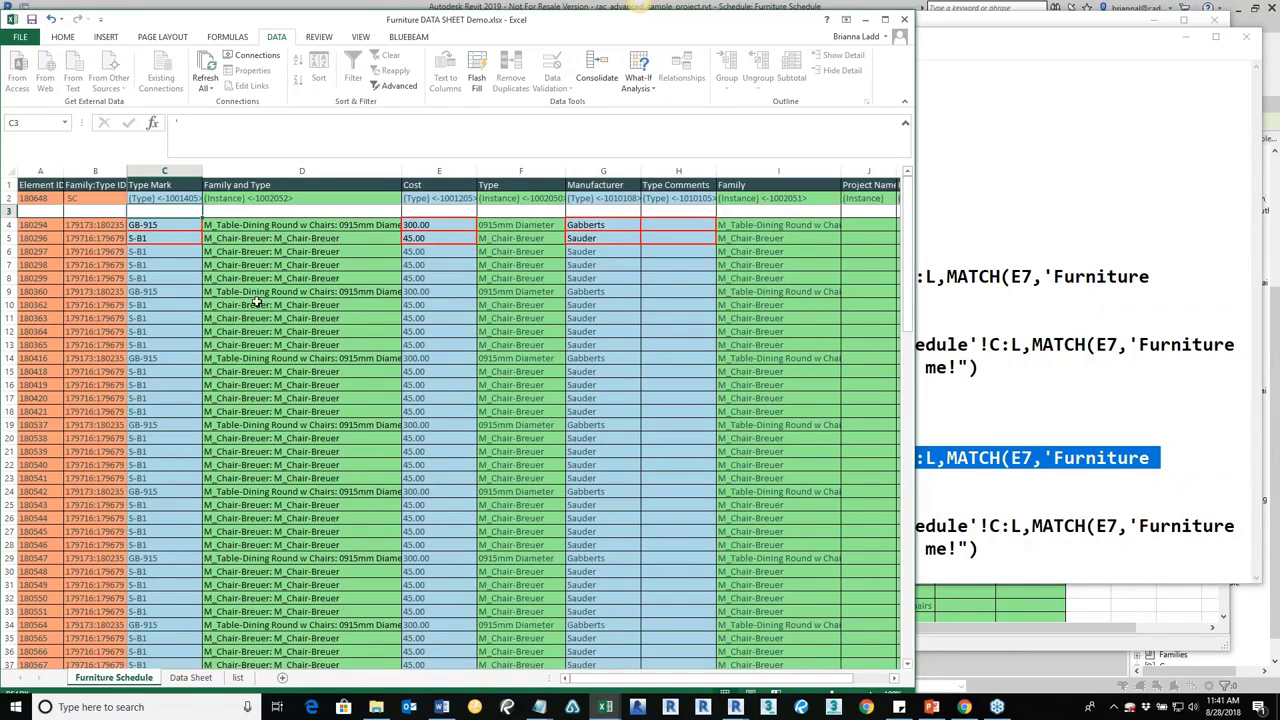
scroll(305, 393, "down", 12)
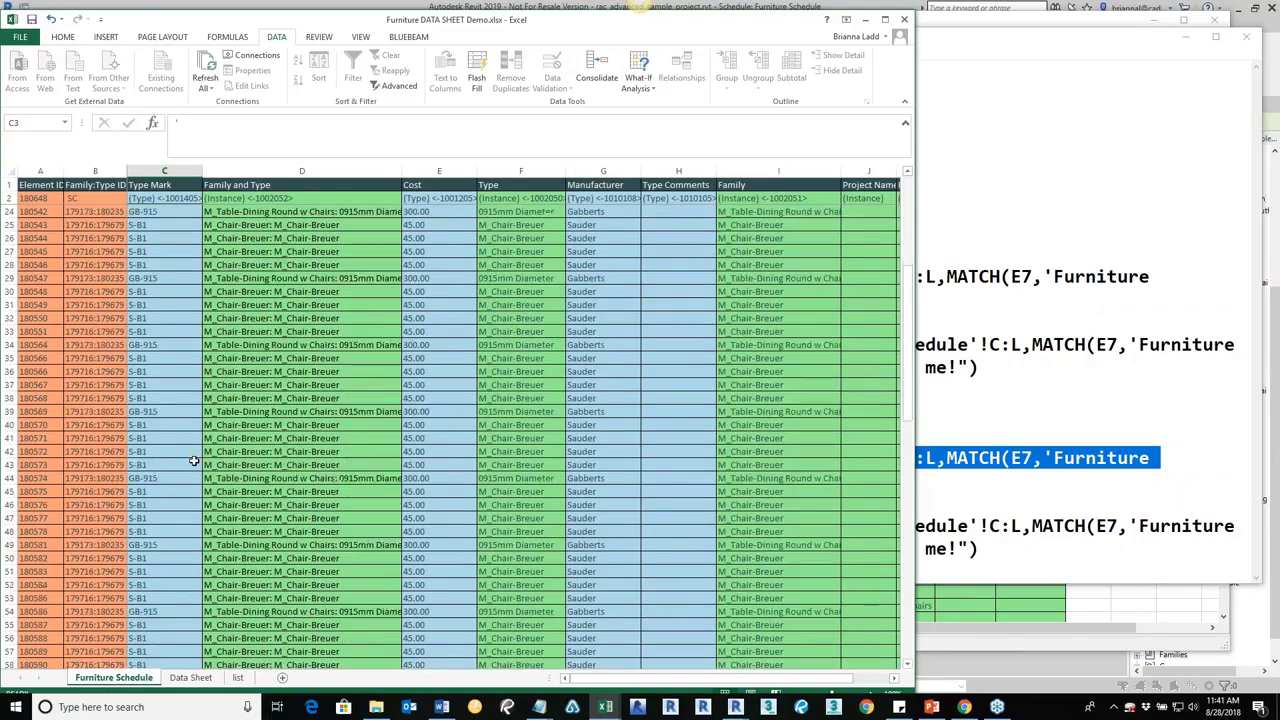
scroll(190, 487, "down", 10)
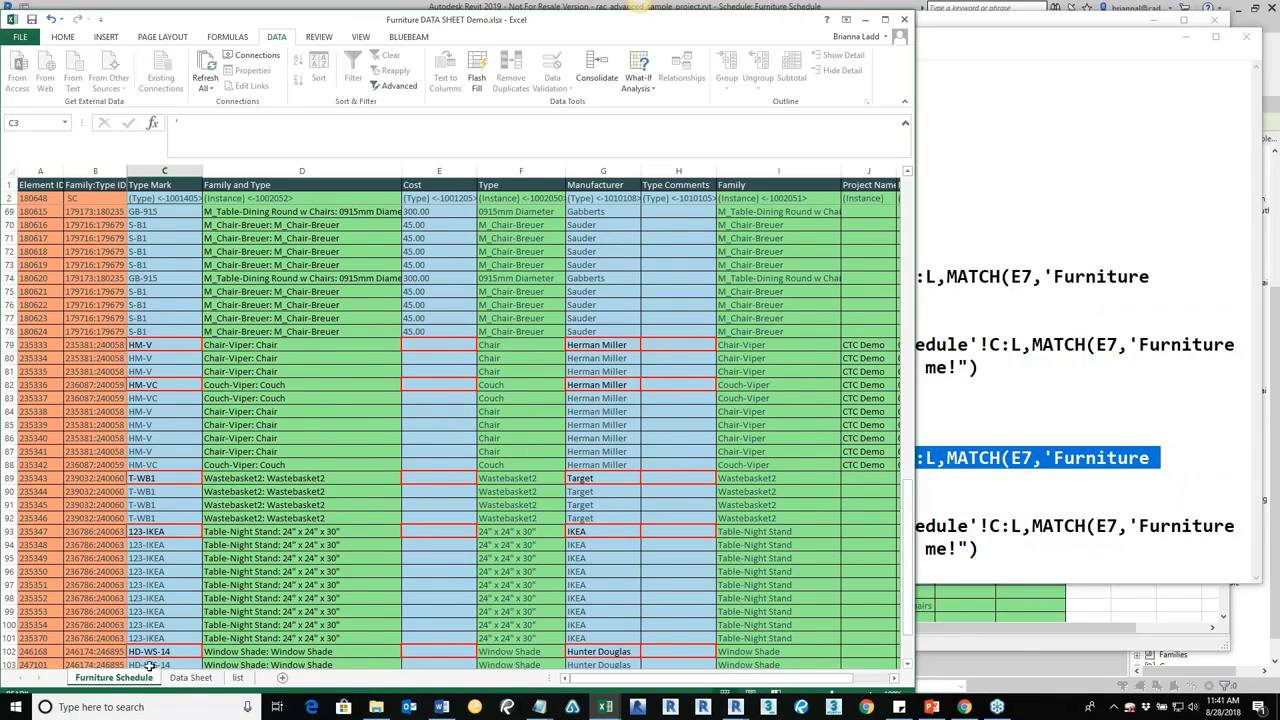
left_click(191, 678)
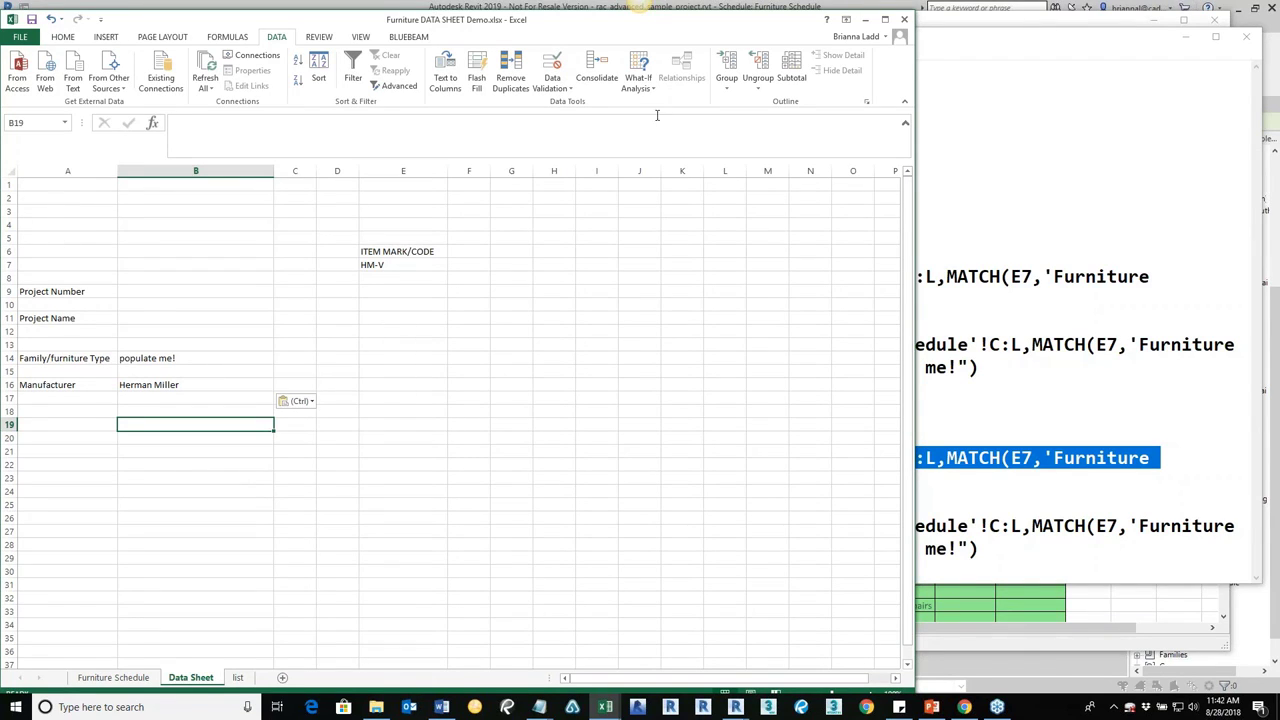
- View the formatted data sheet in the Furniture Data Sheet - BRI.xlsx workbook and put that workbook away
mouse_move(606, 707)
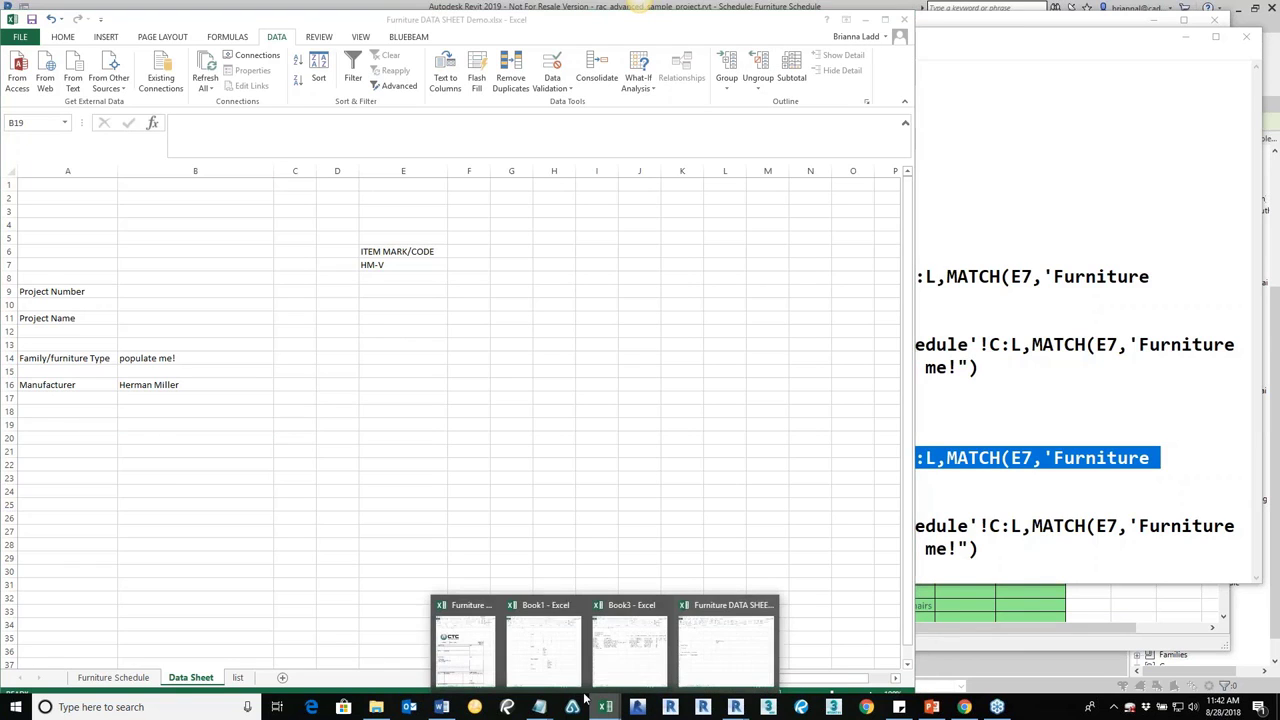
left_click(467, 640)
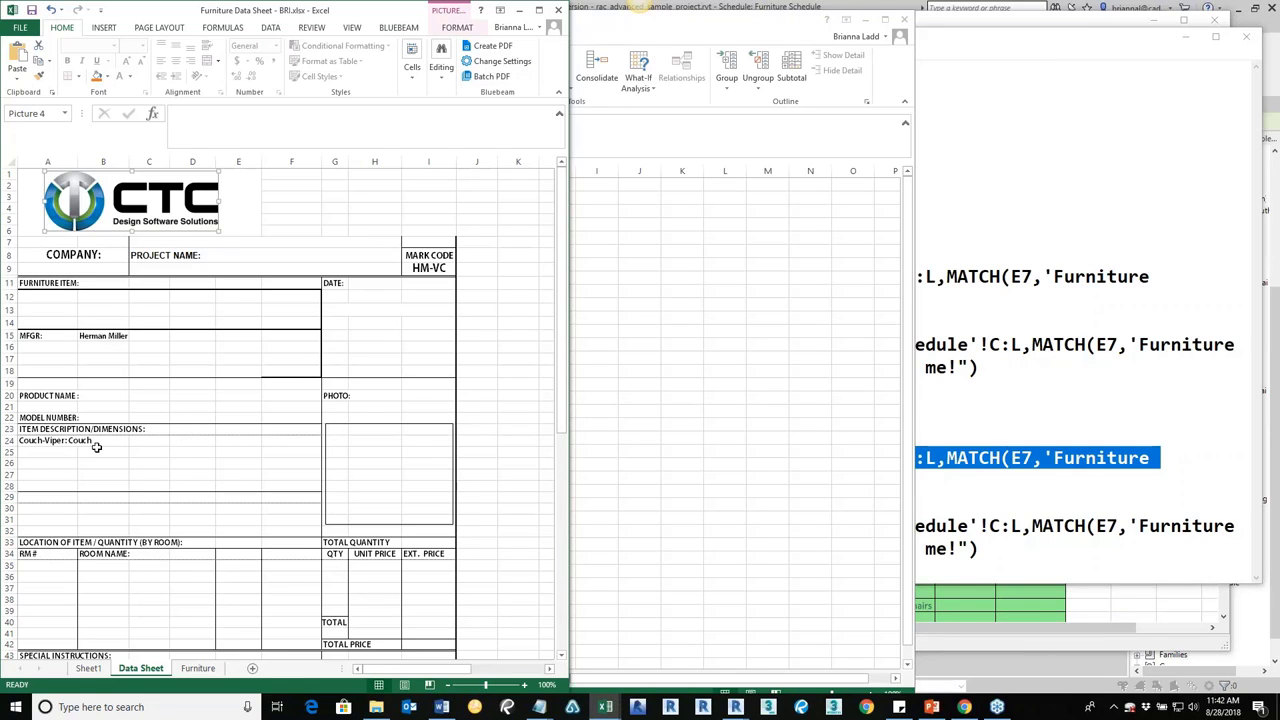
left_click(520, 14)
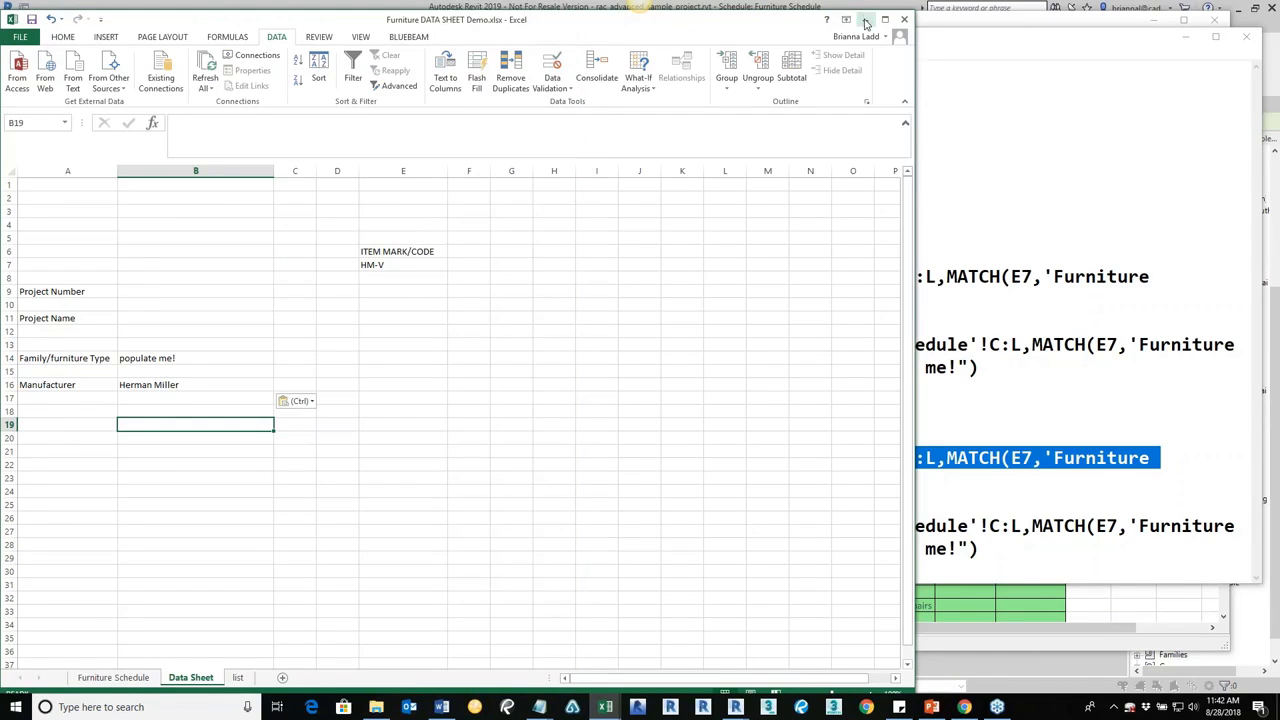
- Switch to Revit, minimizing the demo workbook and formulas.txt, and close Spreadsheet Link without saving its settings
left_click(866, 20)
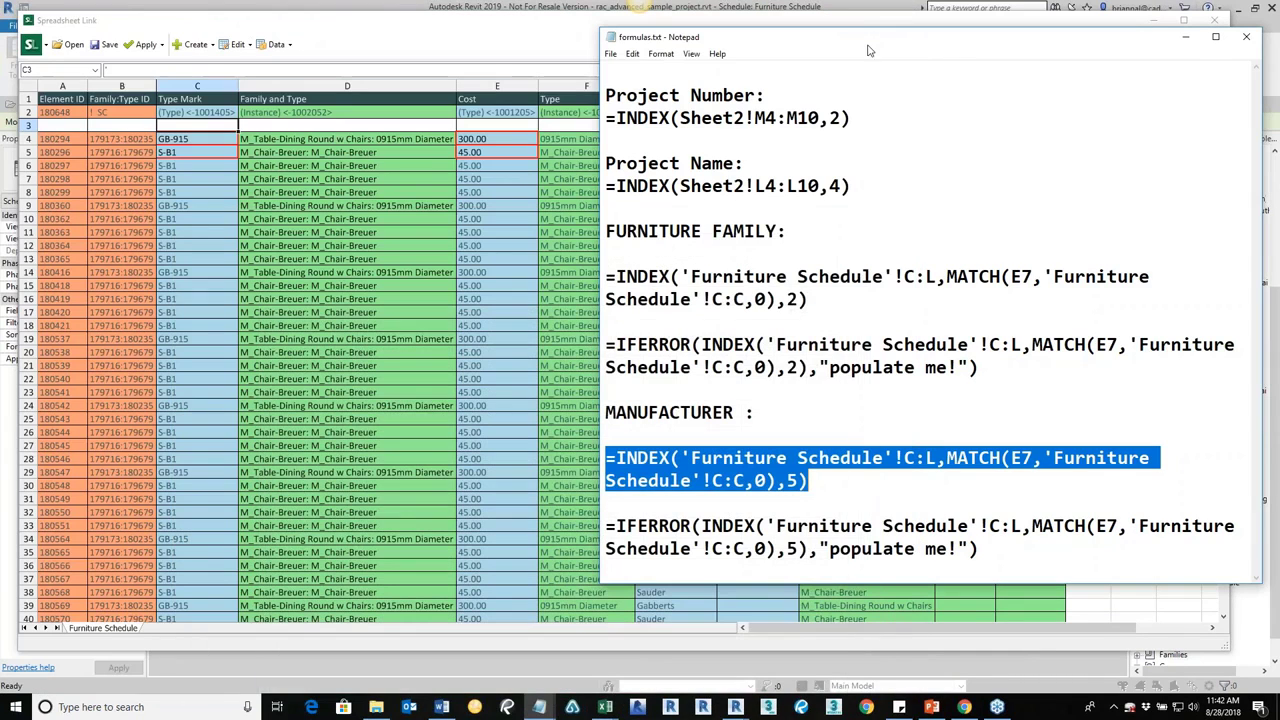
left_click(1190, 40)
left_click(1215, 20)
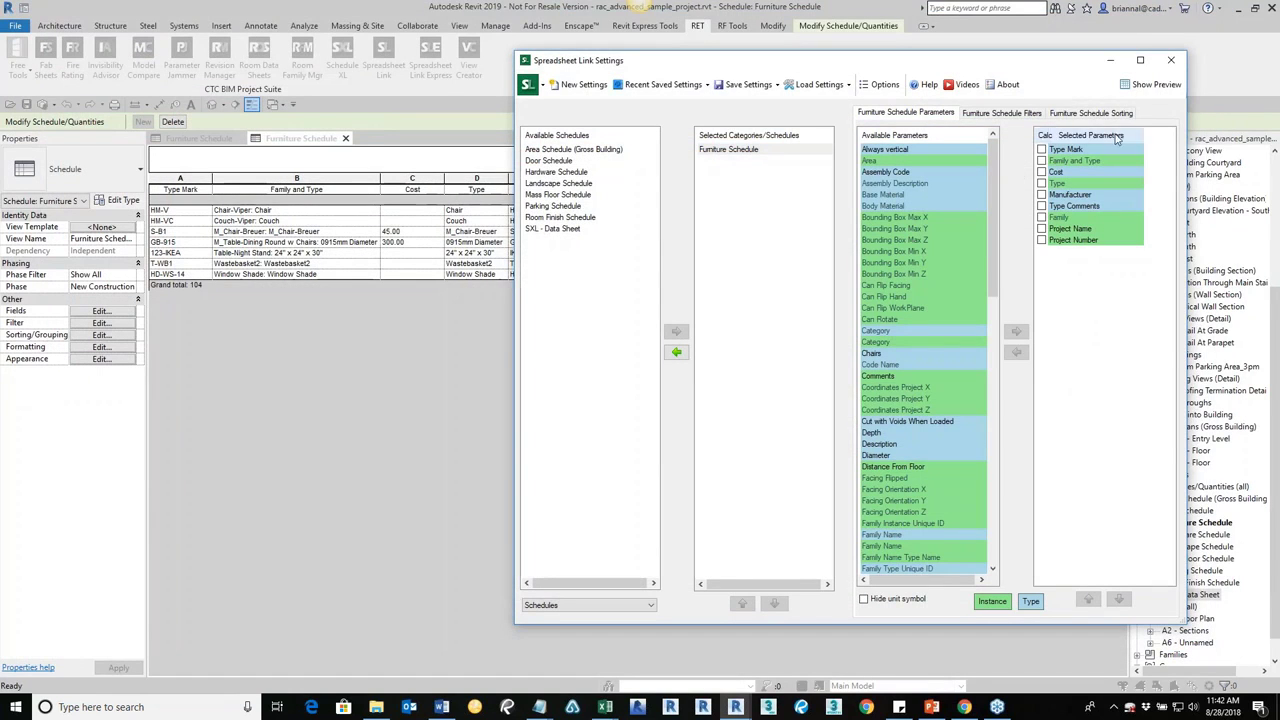
left_click(1171, 60)
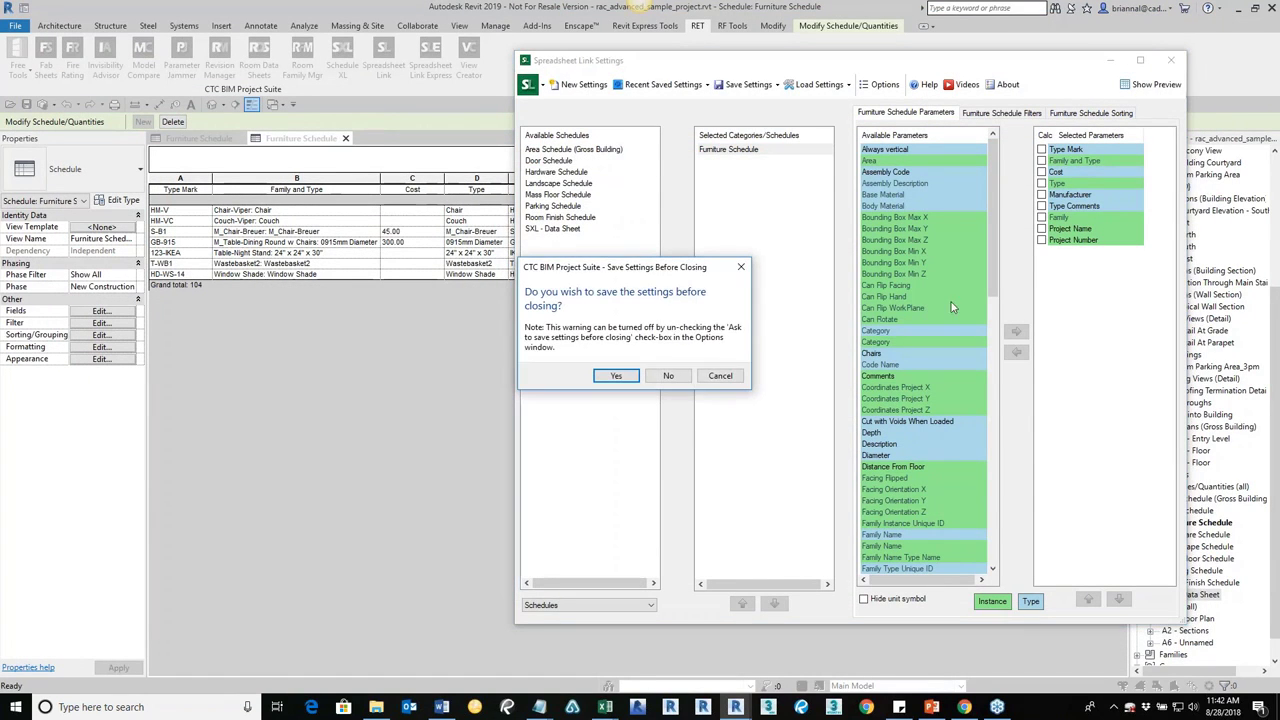
left_click(663, 378)
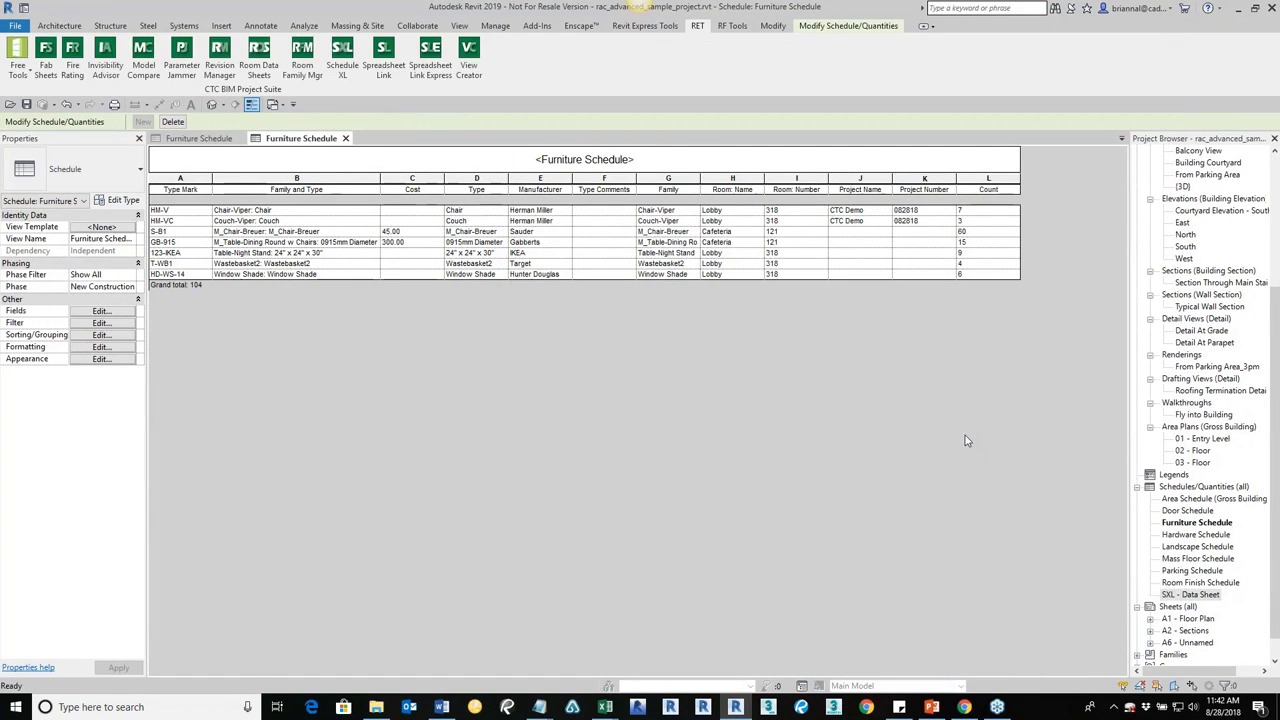
- Expand sheet A6 - Unnamed in the project's sheet list to show its placed schedule, and open the Schedule XL manager
left_click(1180, 596)
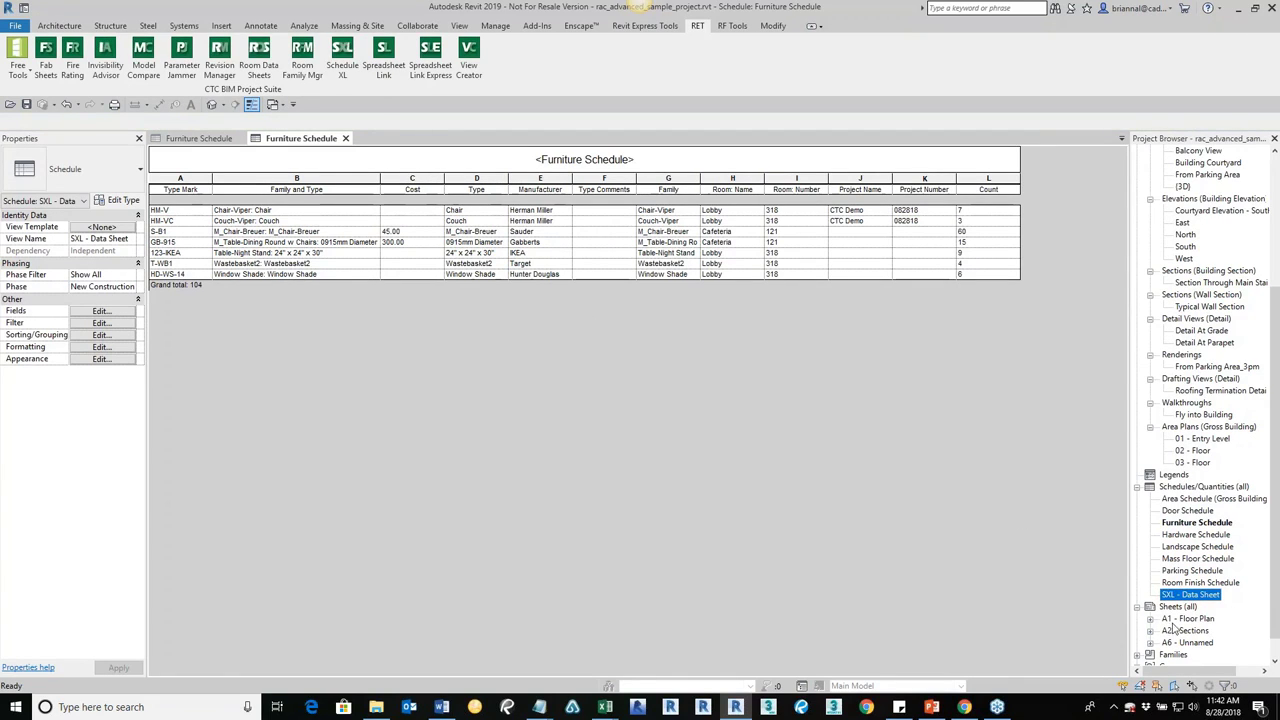
left_click(1180, 644)
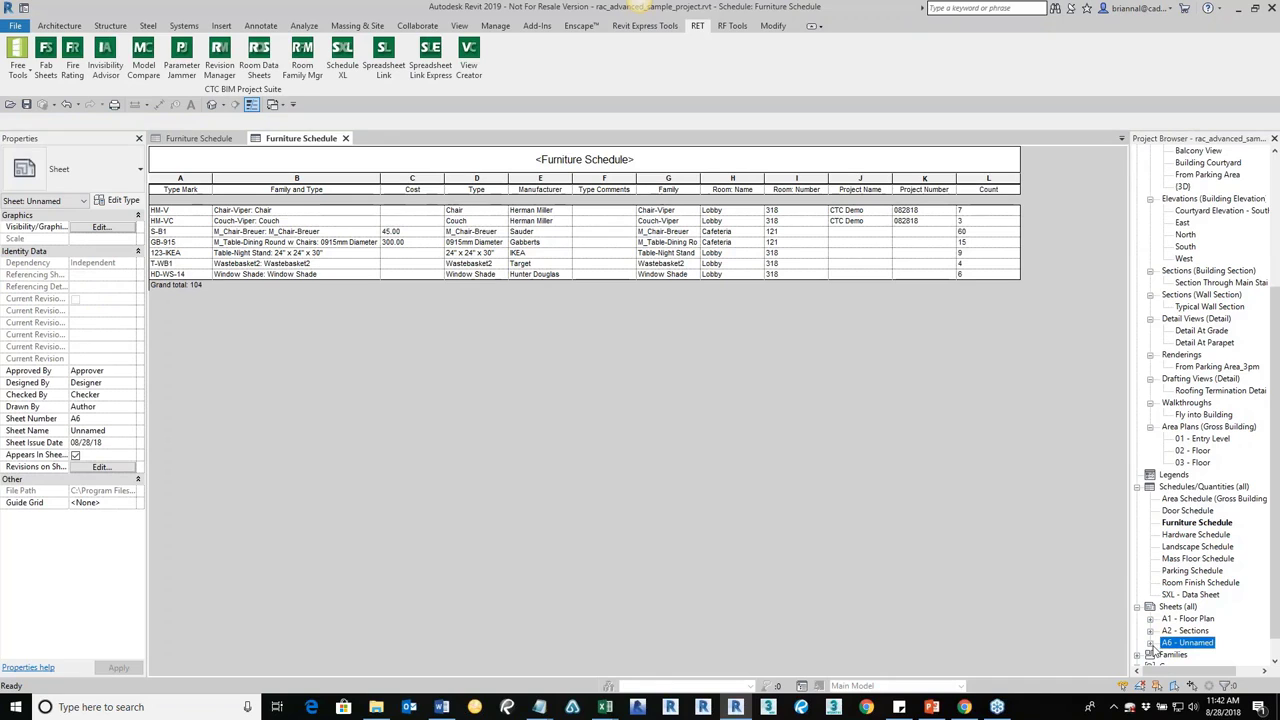
left_click(1150, 643)
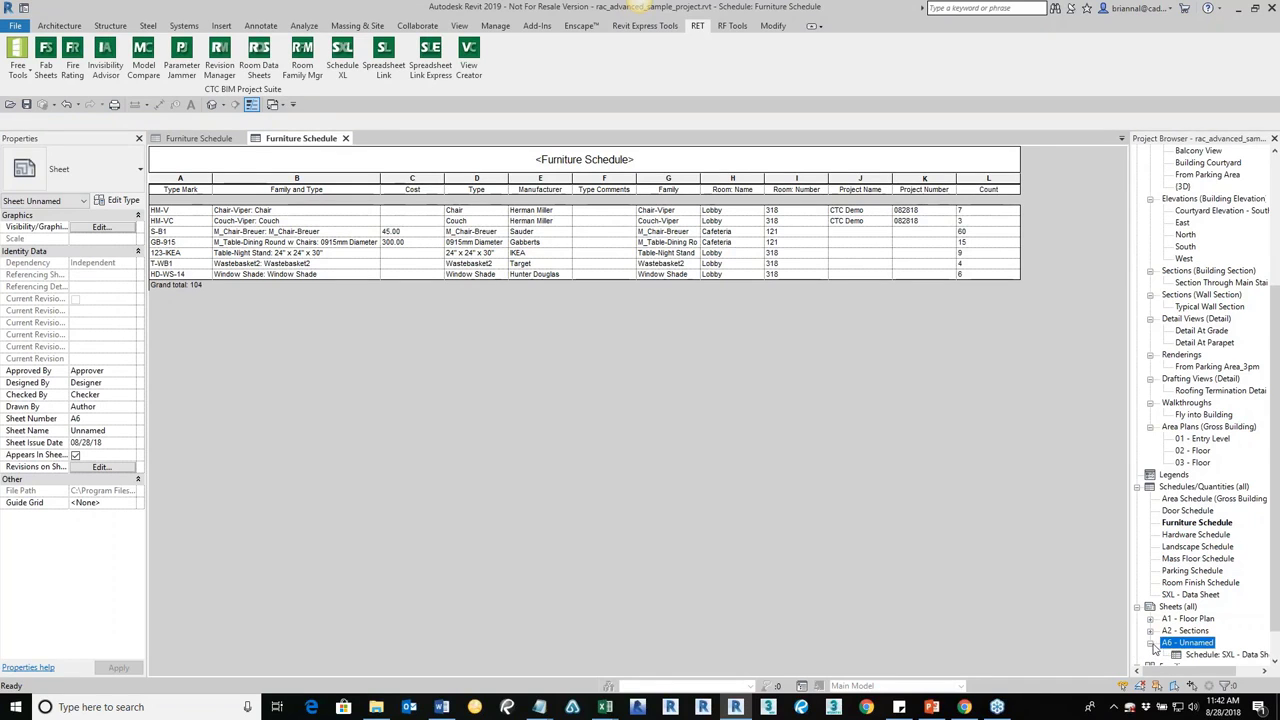
scroll(1204, 650, "down", 1)
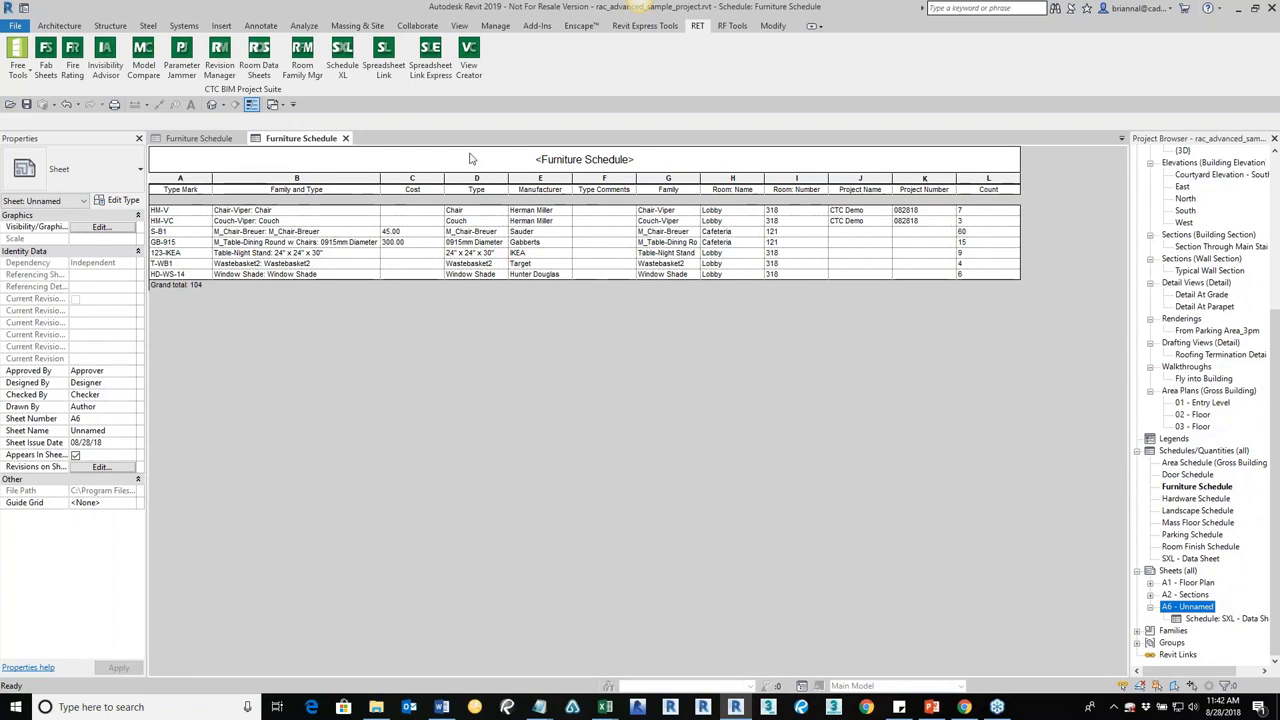
left_click(342, 55)
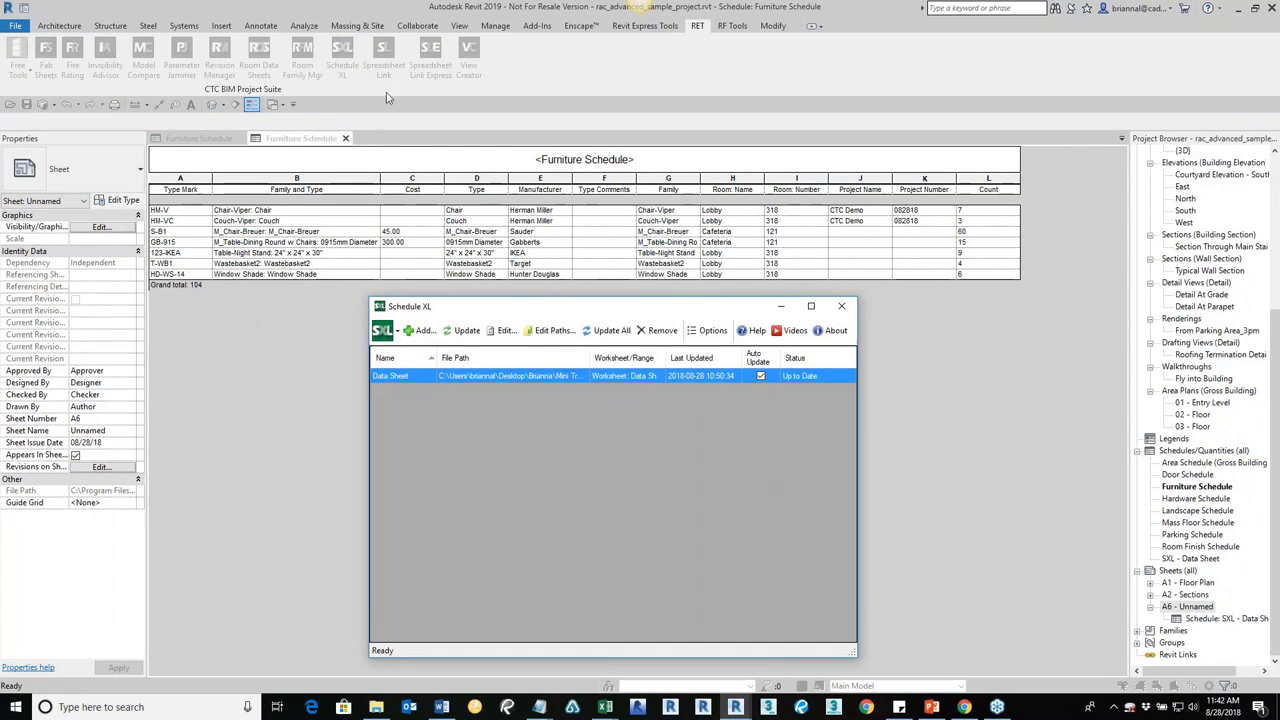
left_click_drag(535, 318, 510, 202)
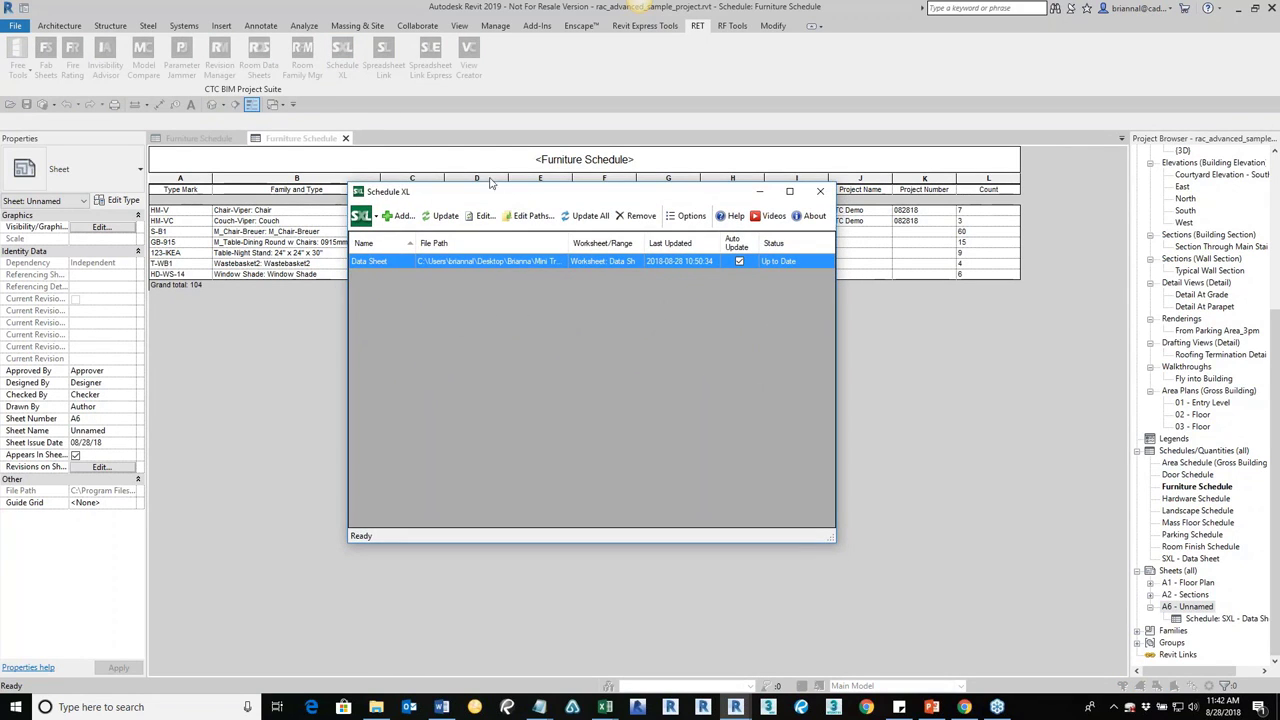
- Try to add the Data Sheet worksheet from Furniture Data Sheet - BRI.xlsx as a new schedule view named Data Sheet
left_click(403, 218)
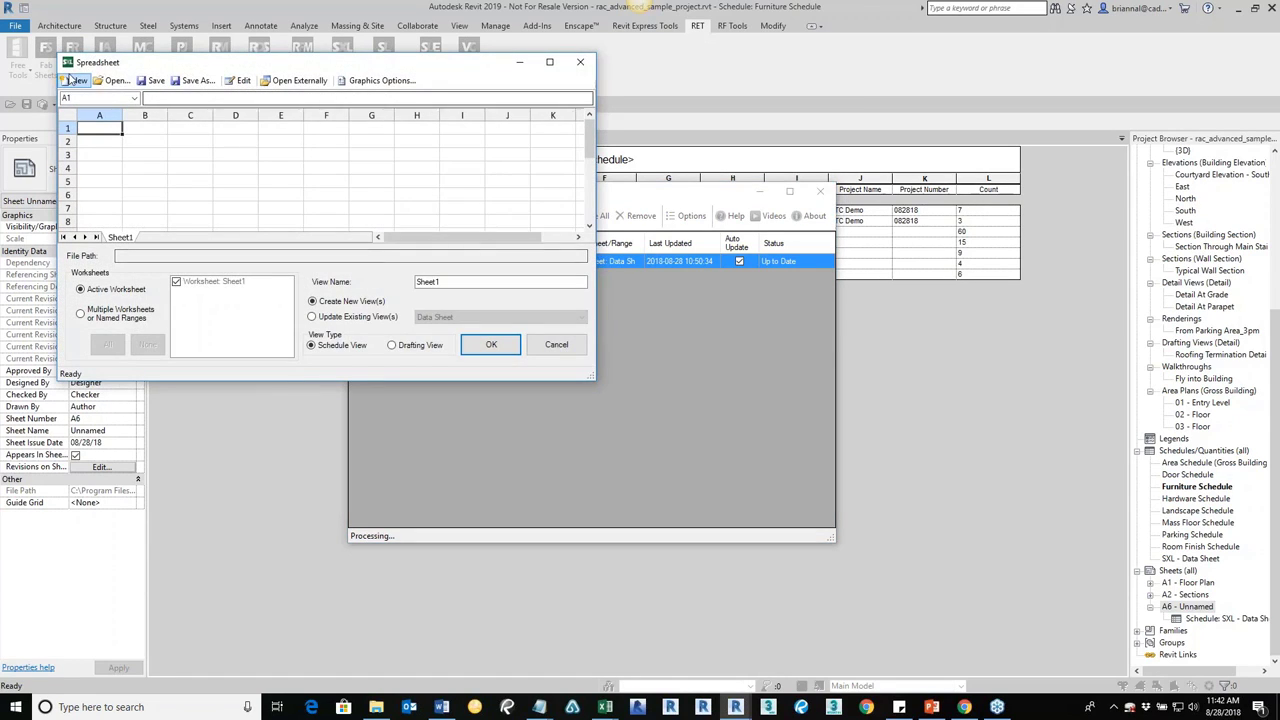
left_click(113, 81)
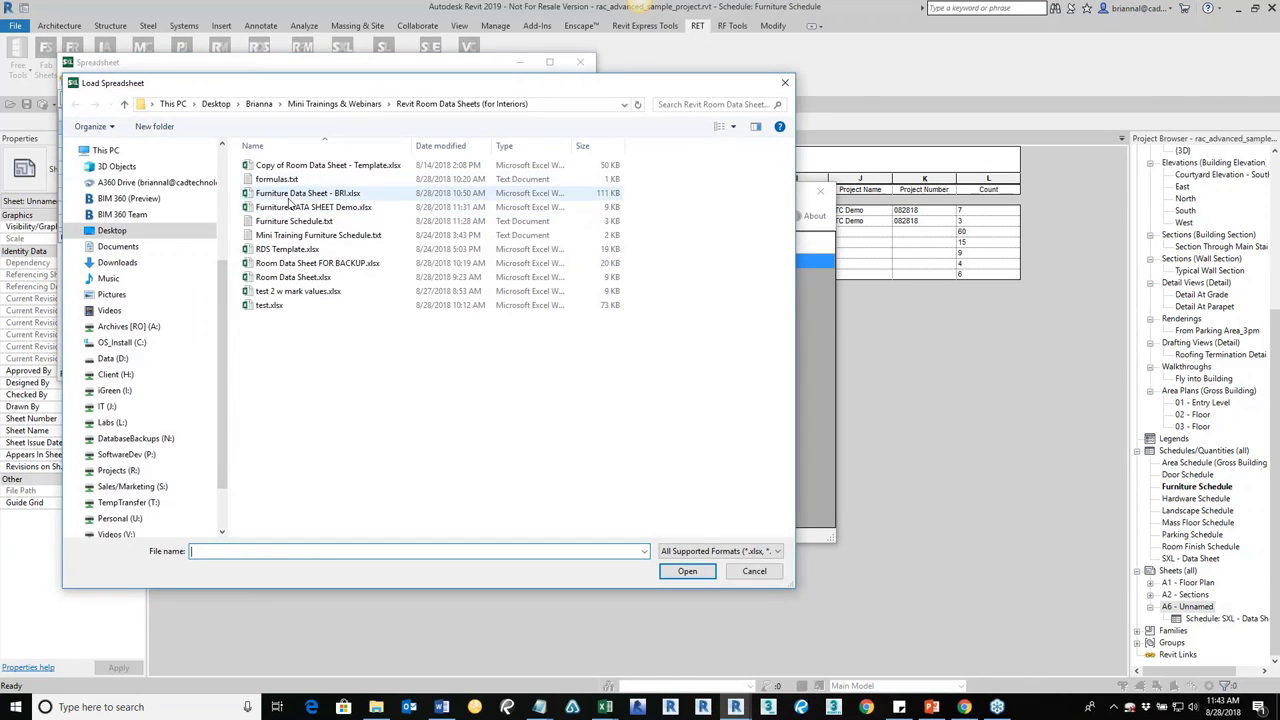
left_click(304, 195)
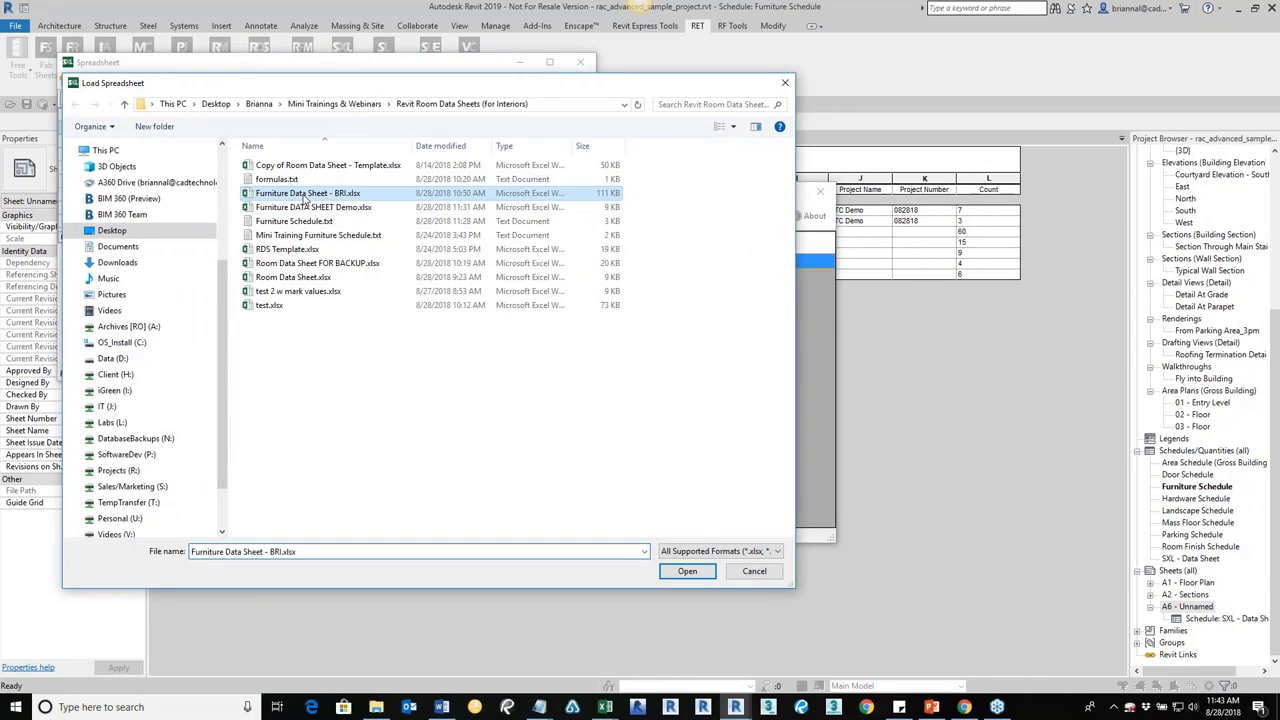
left_click(688, 573)
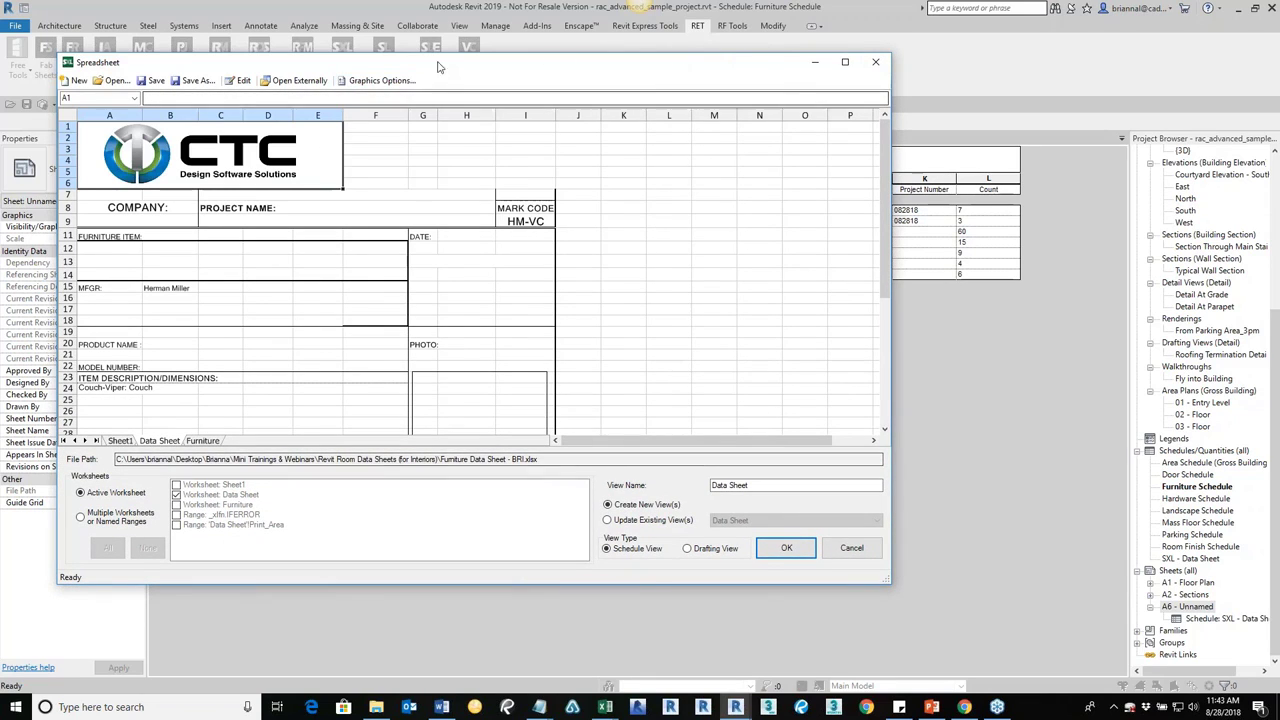
left_click(785, 549)
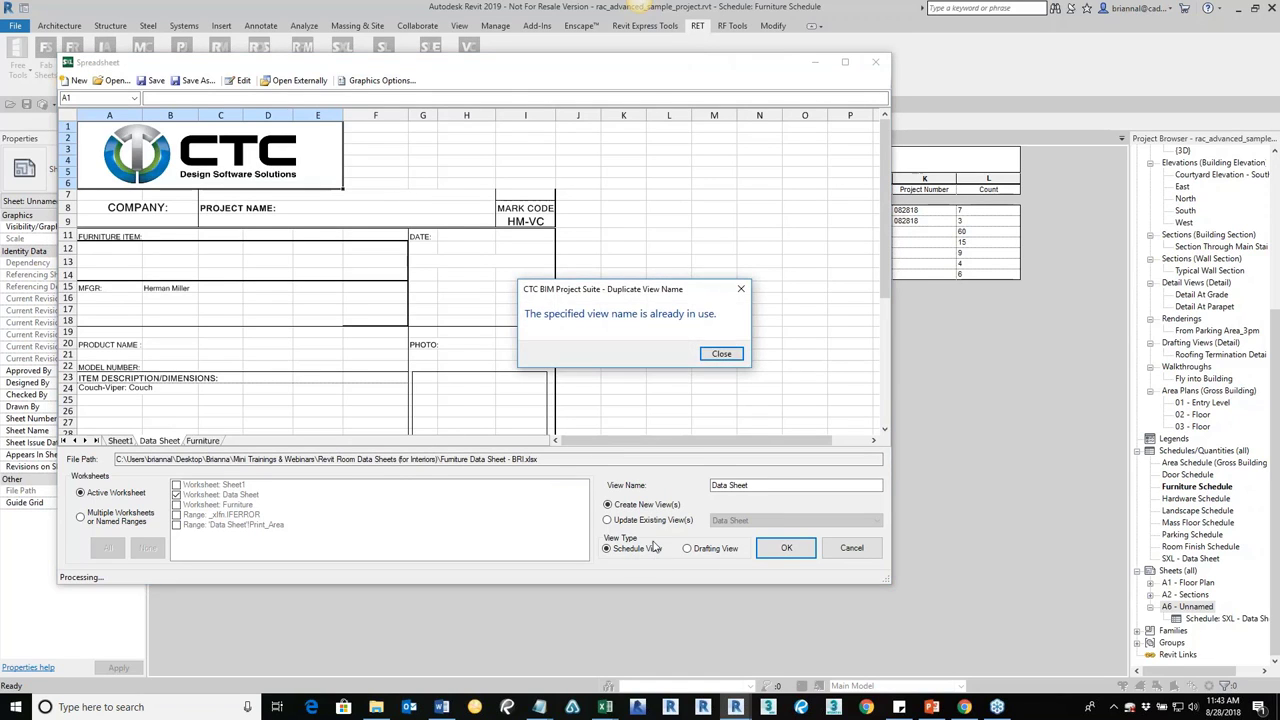
left_click(721, 355)
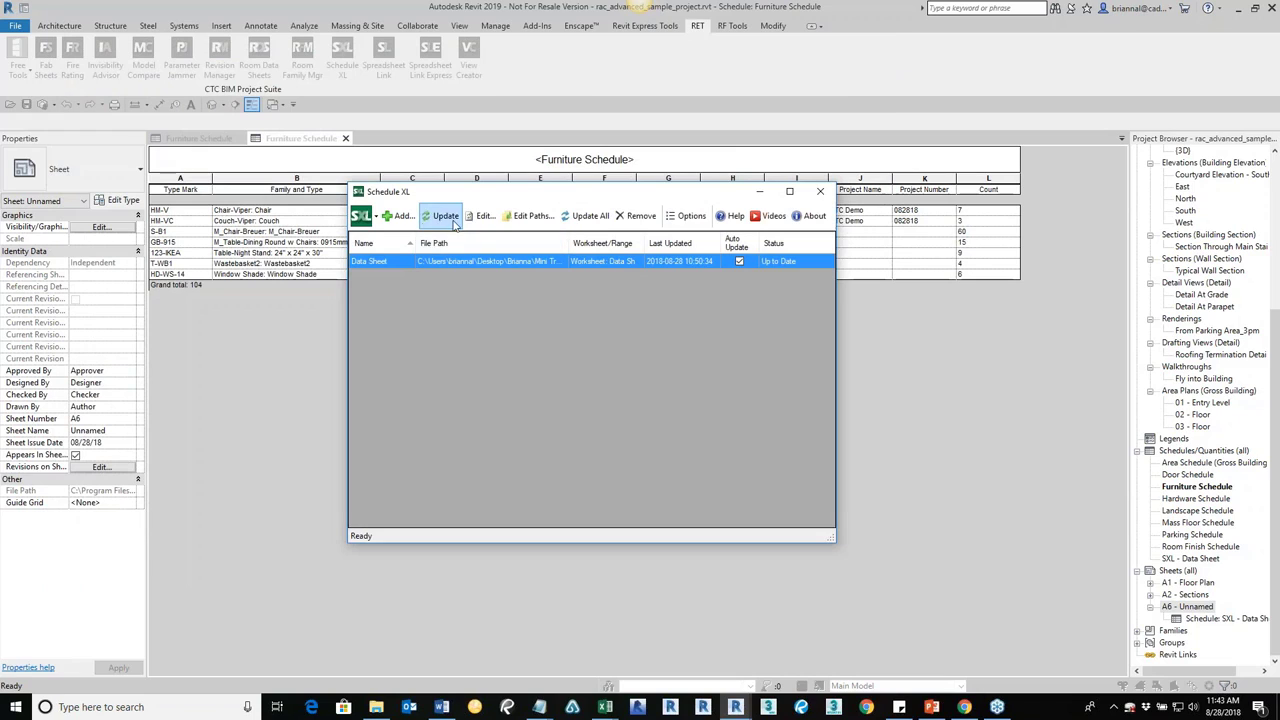
- Update the Data Sheet schedule view from its linked worksheet and close the Schedule XL manager
left_click(455, 224)
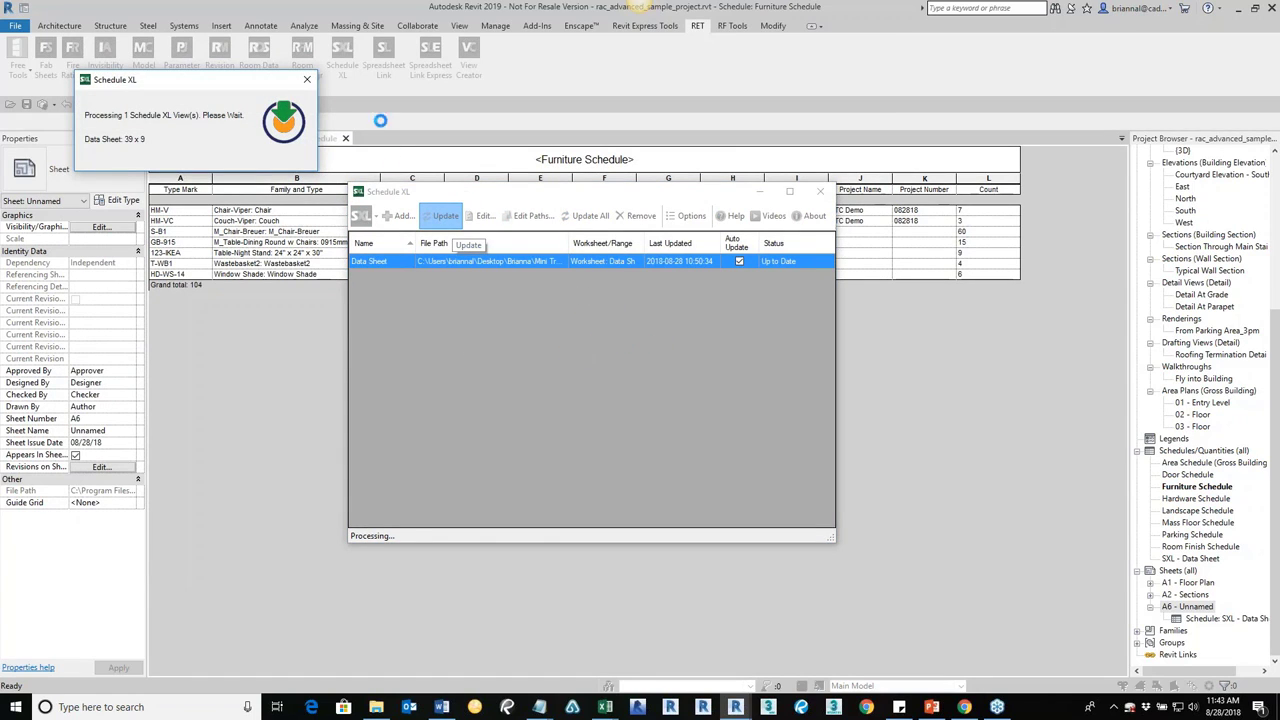
left_click(308, 81)
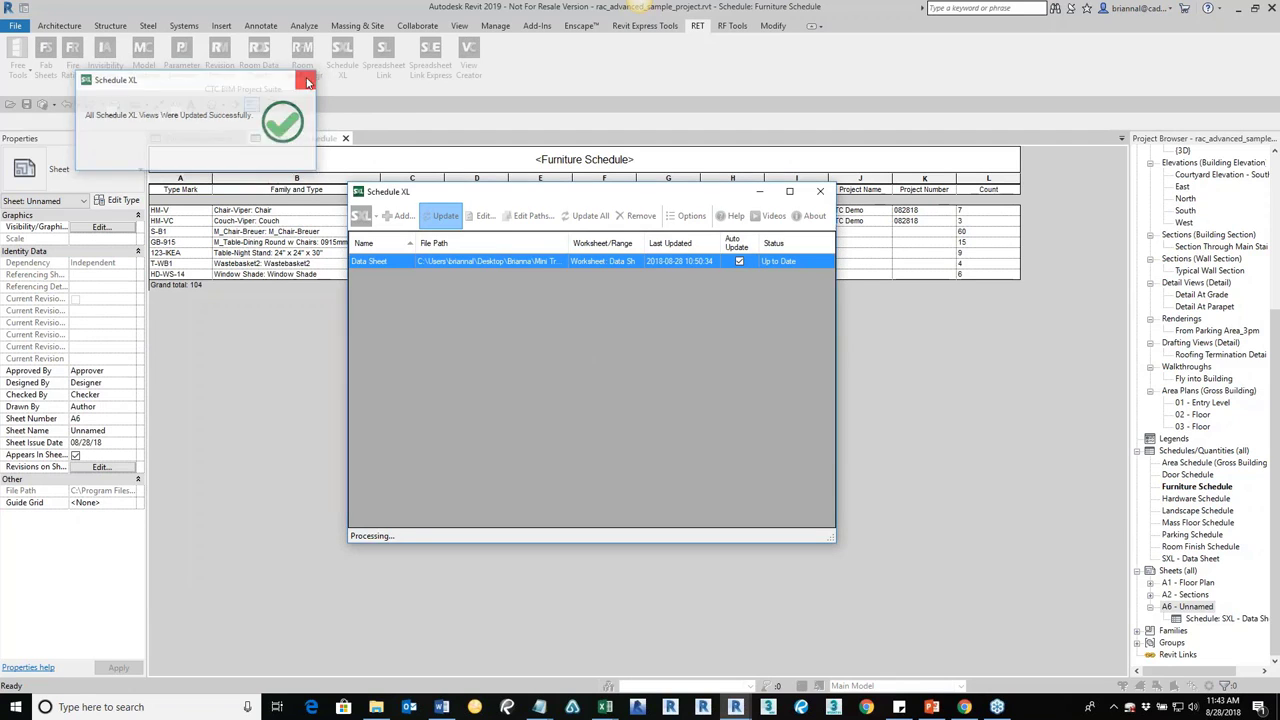
left_click(820, 191)
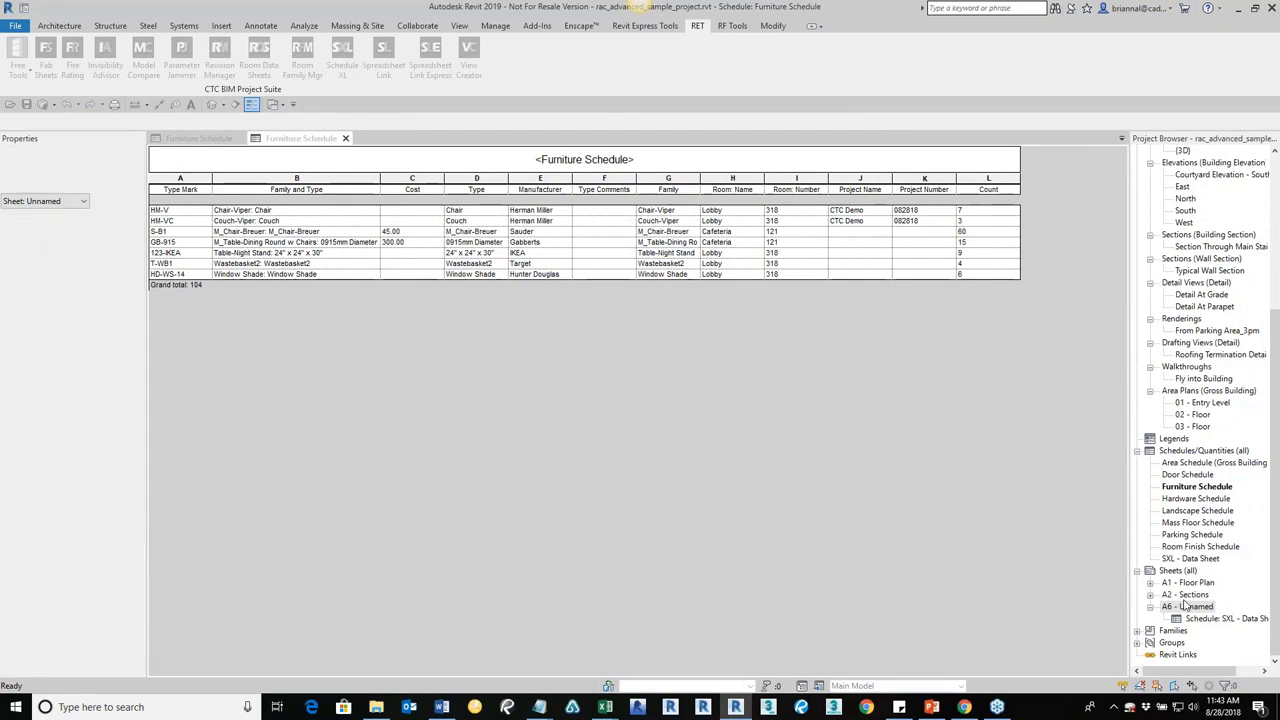
- Open sheet A6 - Unnamed and move the placed SXL - Data Sheet schedule up to just below the sheet's upper border line
double_click(1188, 606)
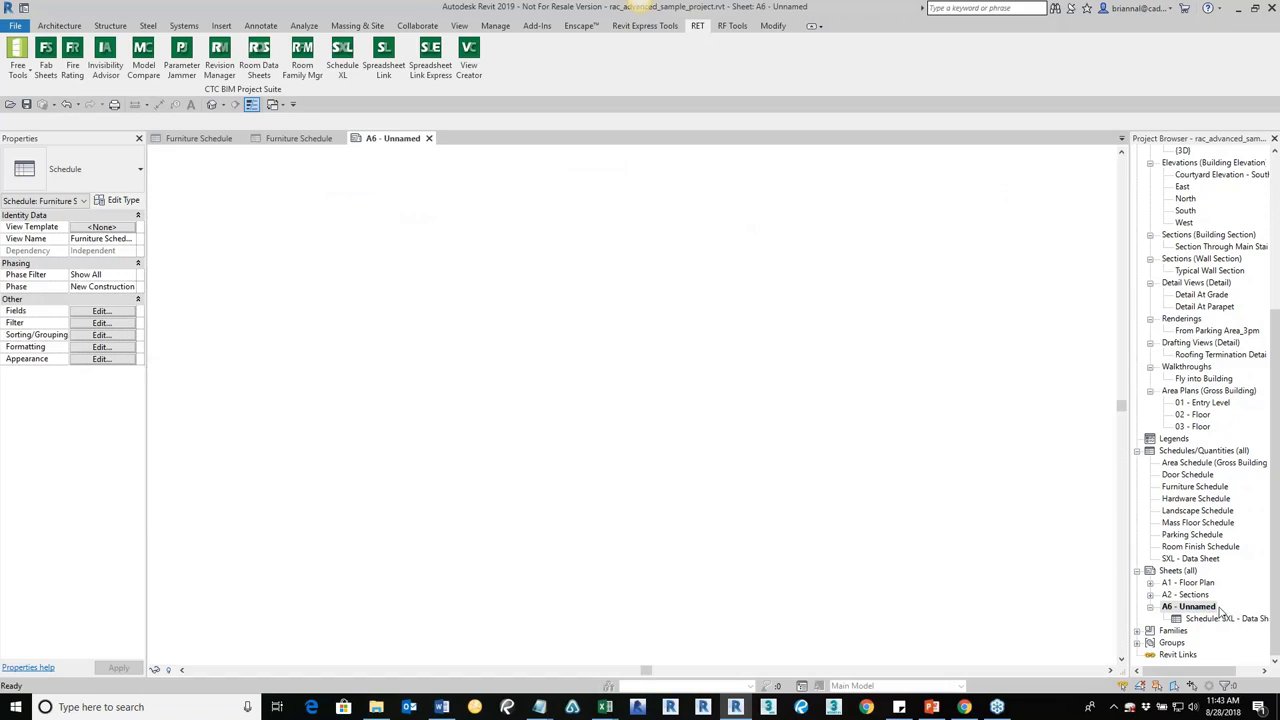
scroll(760, 250, "up", 5)
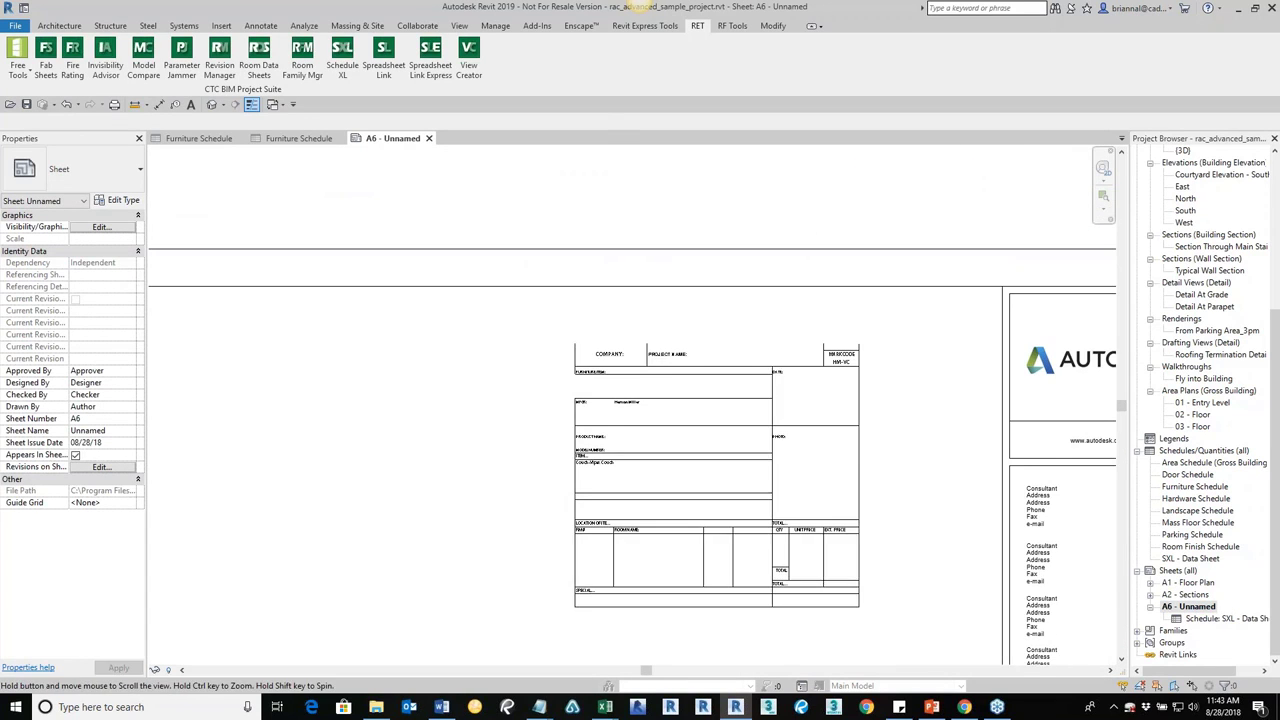
left_click(775, 360)
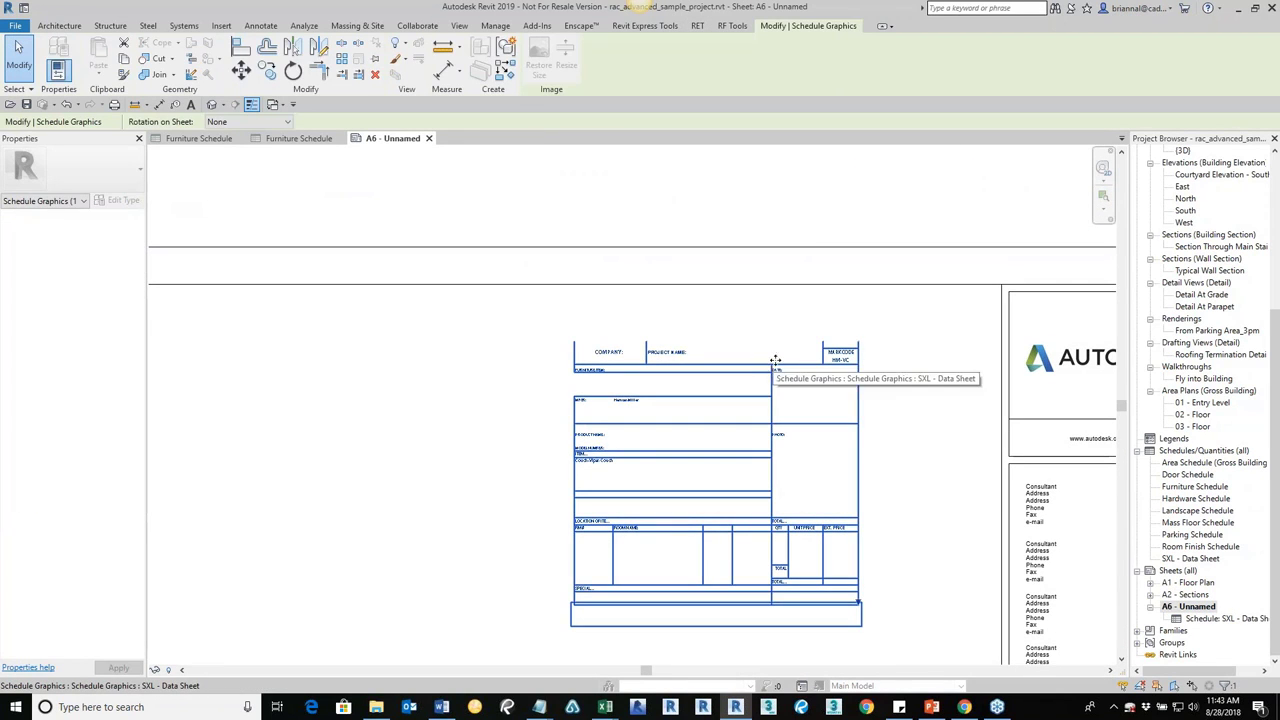
left_click_drag(775, 360, 789, 309)
scroll(863, 380, "up", 4)
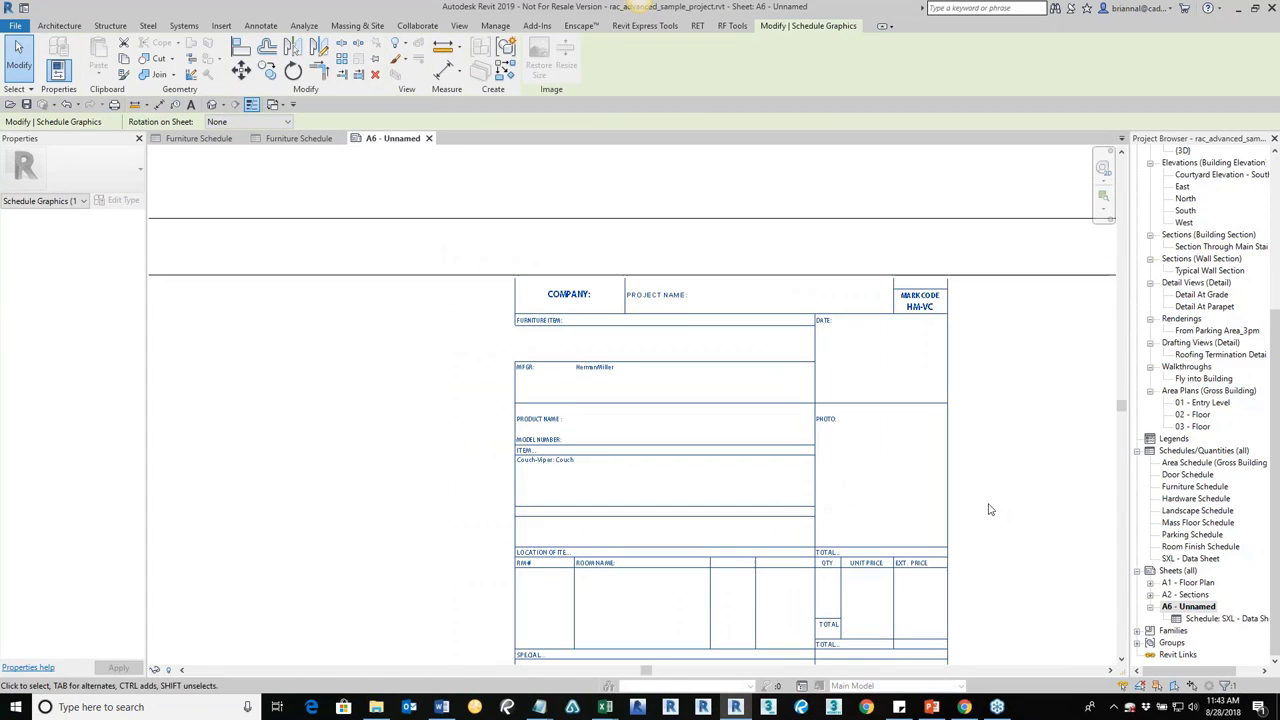
left_click_drag(981, 503, 926, 408)
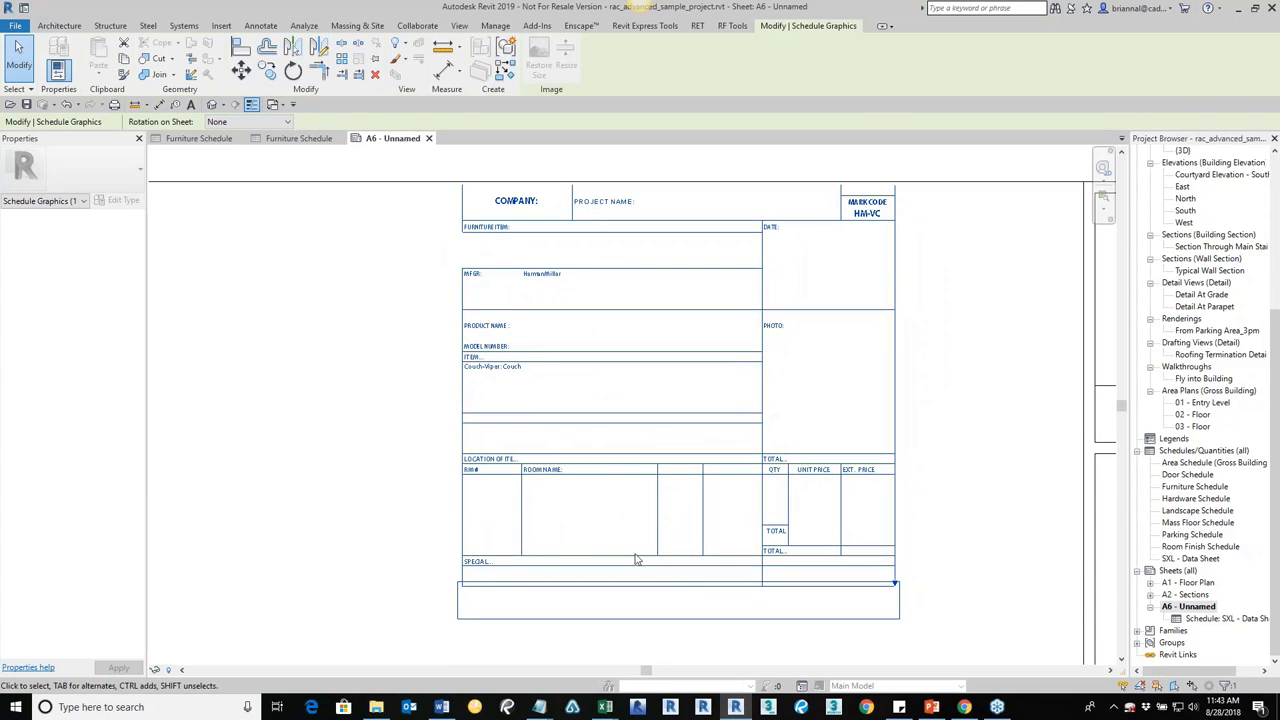
- Switch to PowerPoint and start the Revit Room Data Sheets Webinar.pptx slide show from the Conclusions slide
left_click(932, 707)
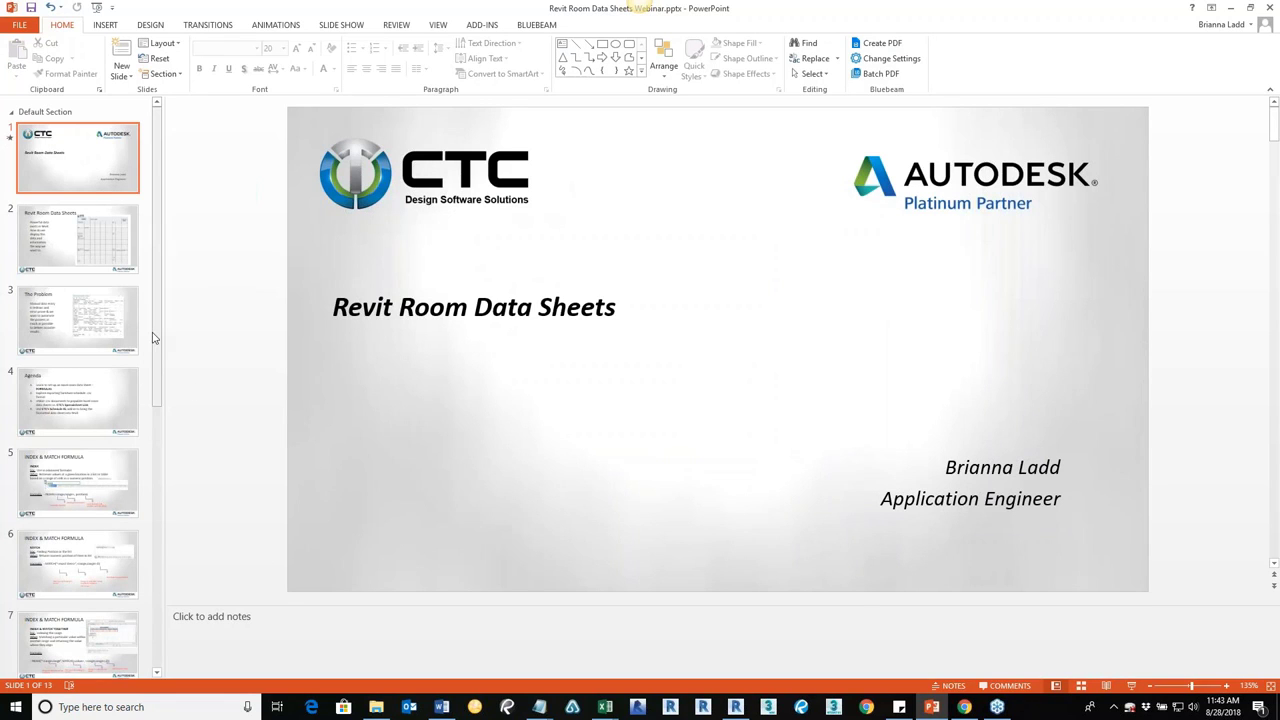
left_click_drag(157, 357, 158, 612)
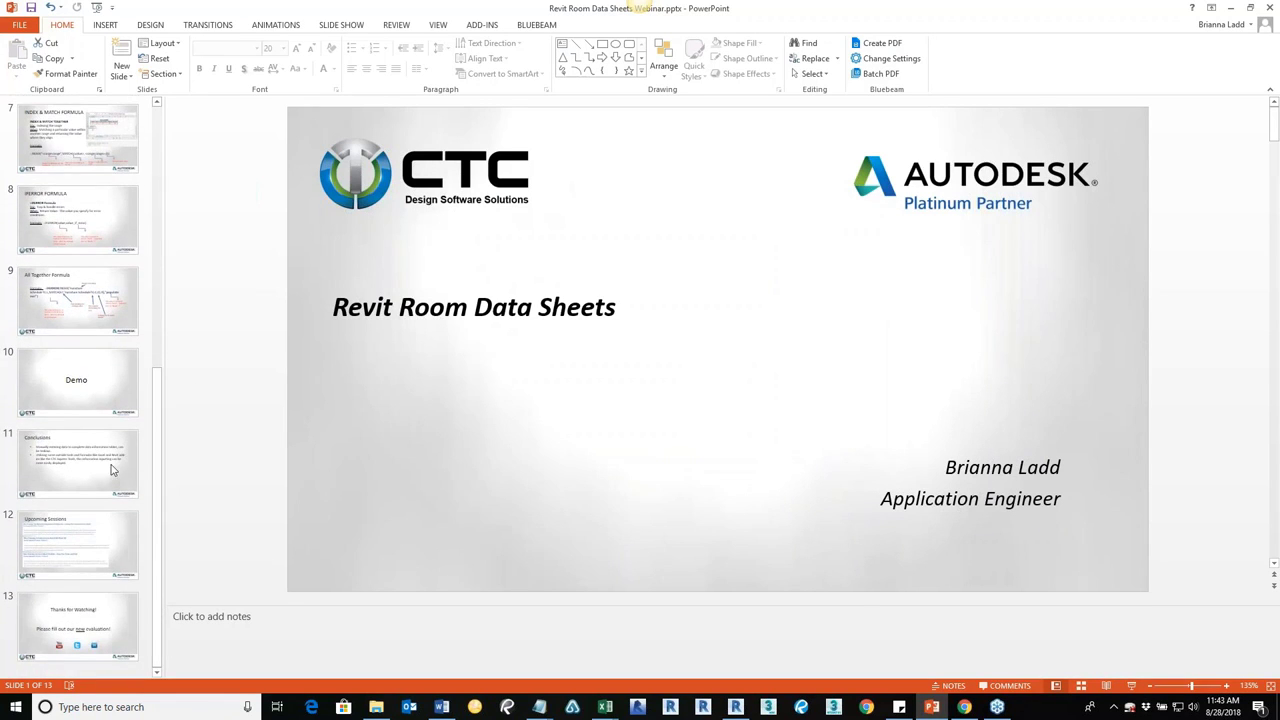
left_click(94, 463)
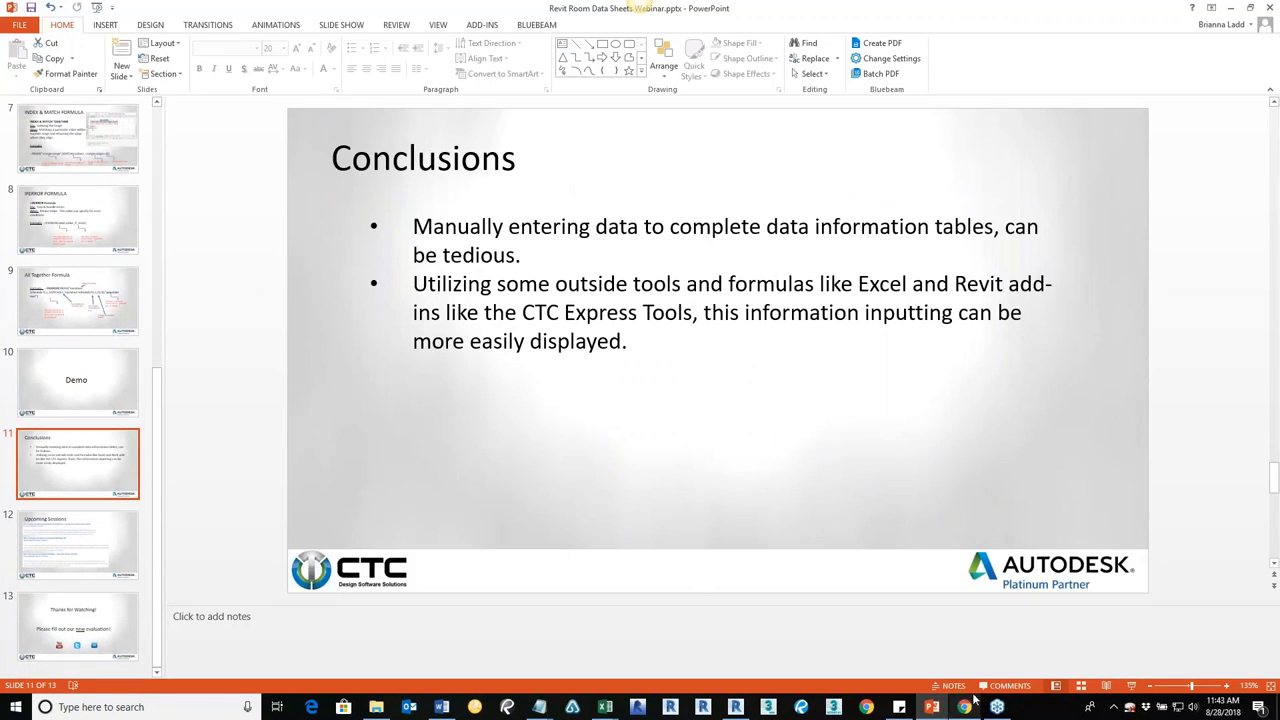
left_click(1131, 686)
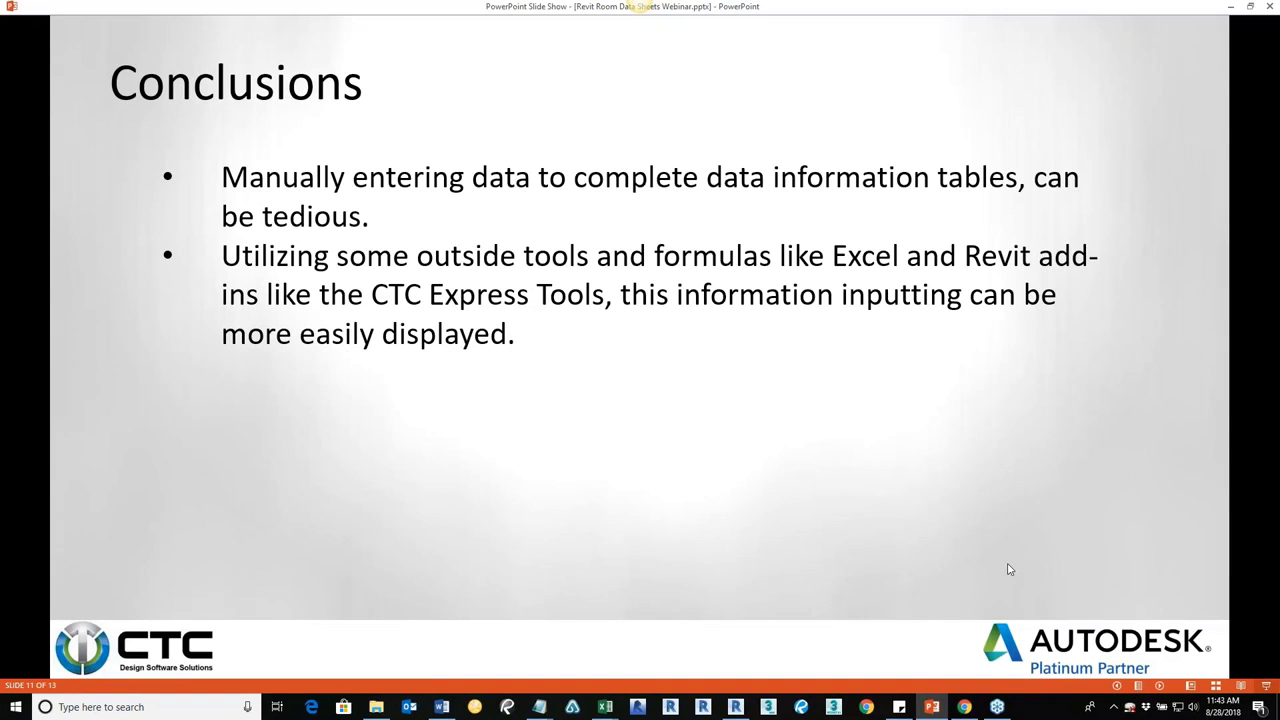